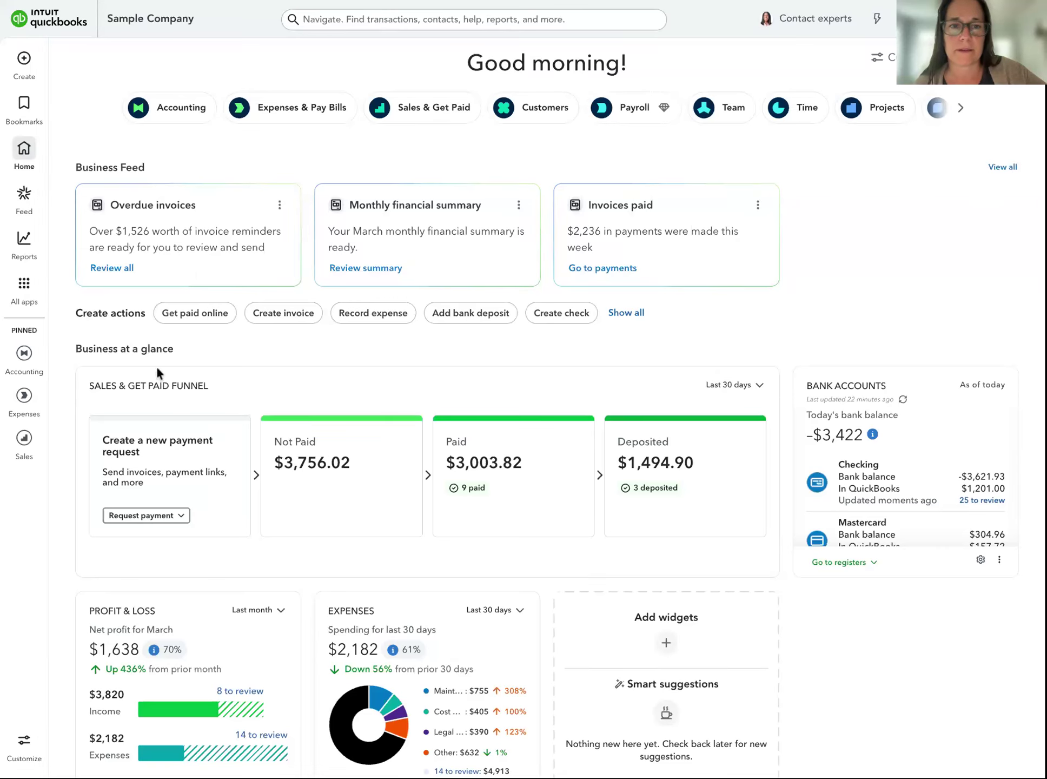
pyautogui.click(24, 284)
pyautogui.moveTo(70, 373)
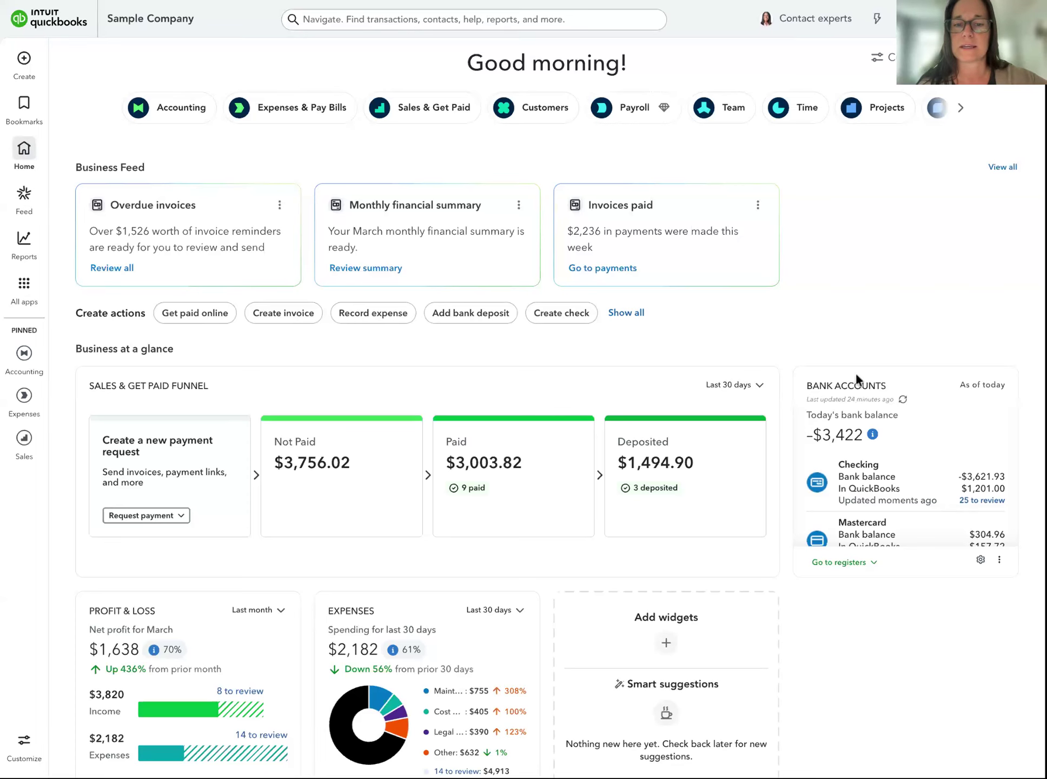
# Step: Set the period of the Profit & Loss widget on the home dashboard to This month
pyautogui.scroll(-2, 855, 372)
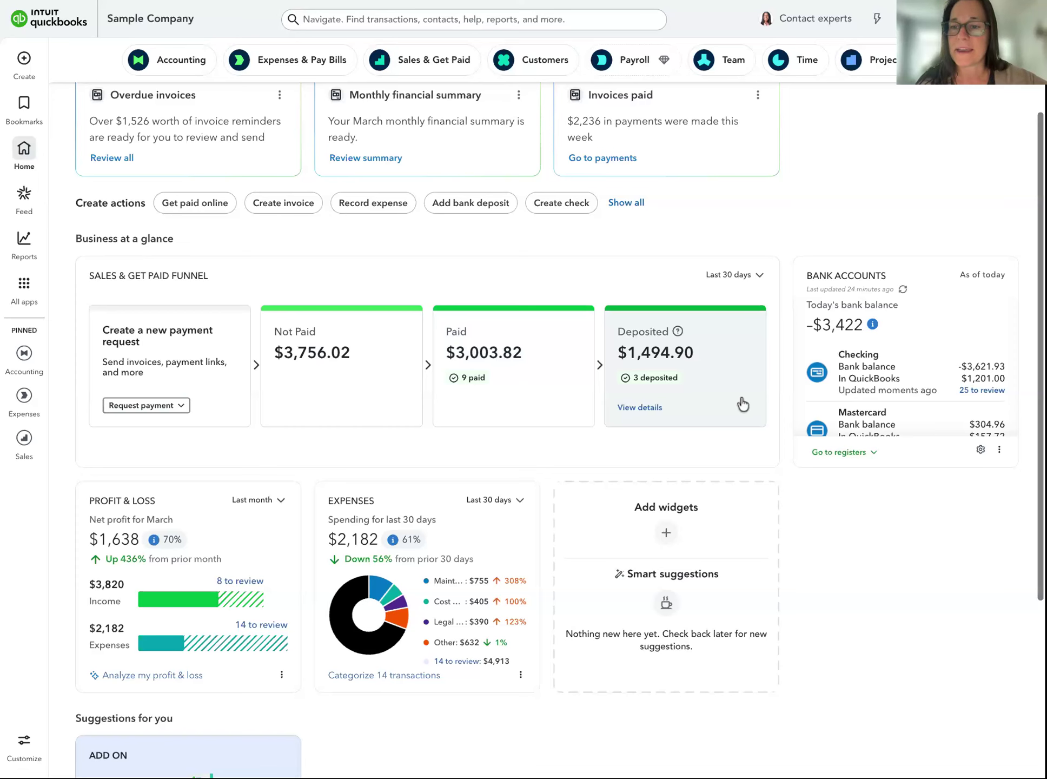
pyautogui.scroll(-1, 742, 403)
pyautogui.scroll(-3, 887, 401)
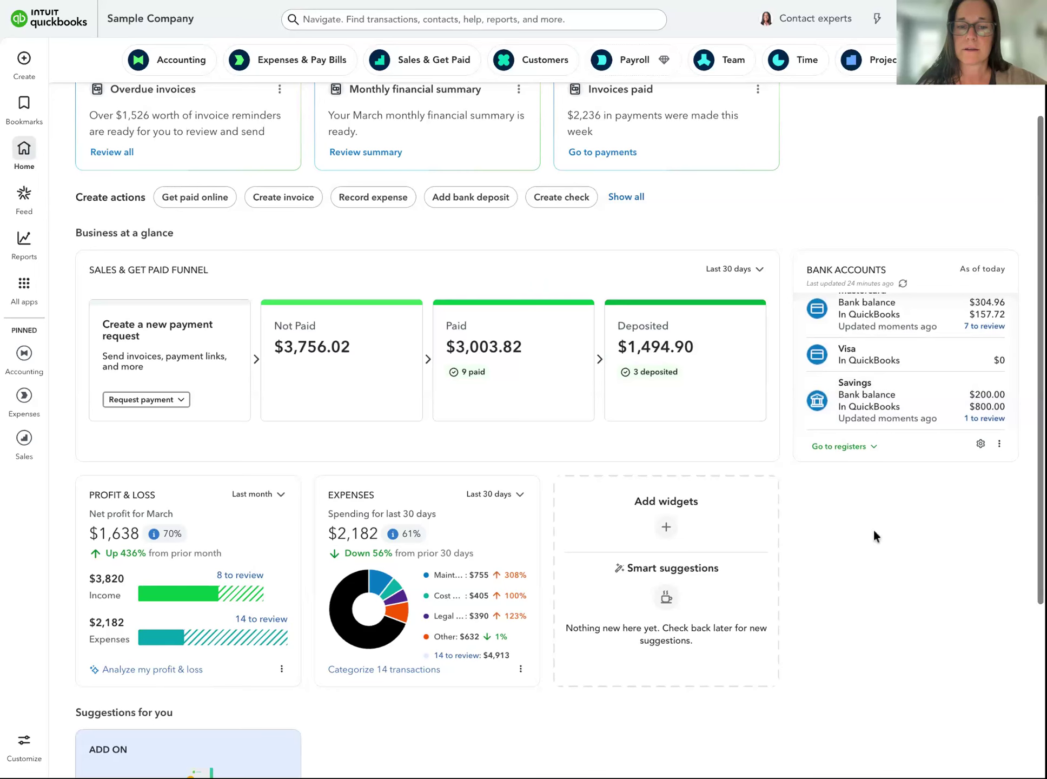
pyautogui.scroll(-4, 872, 535)
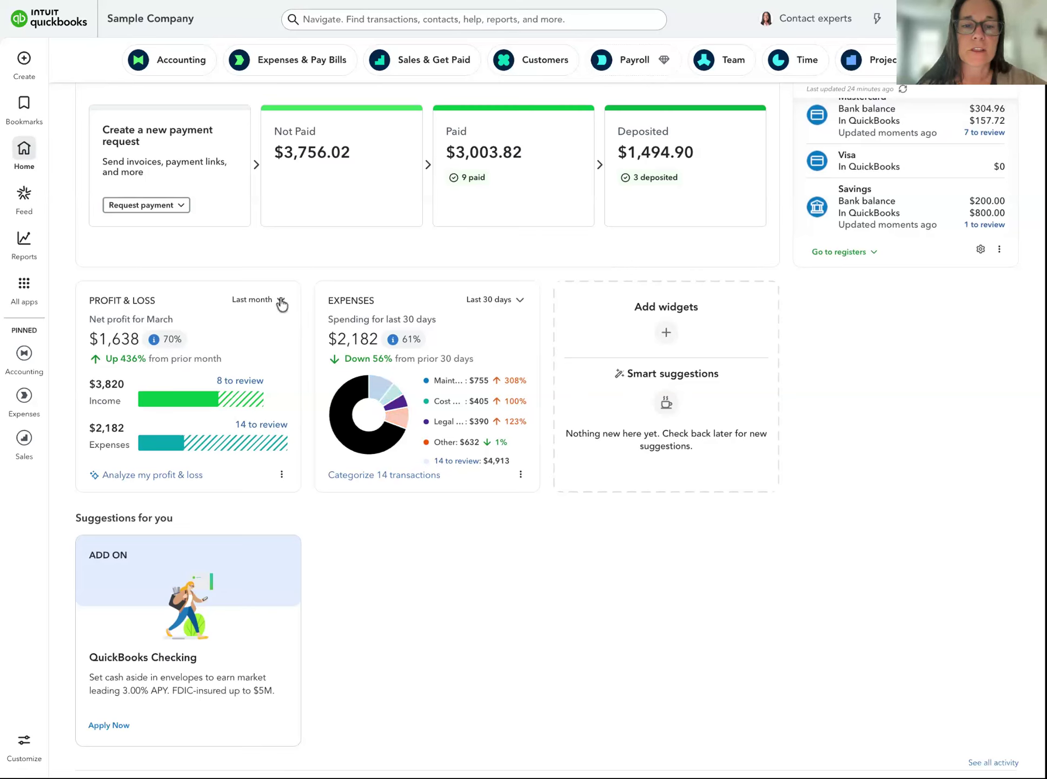
pyautogui.click(281, 301)
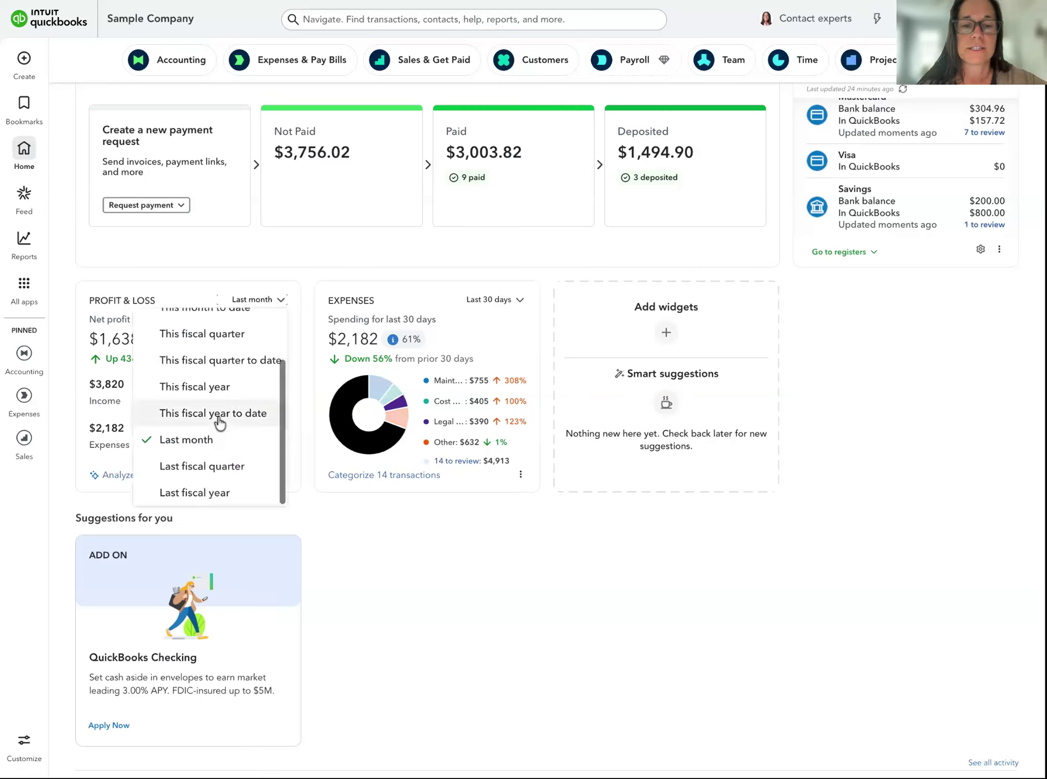
pyautogui.scroll(3, 217, 421)
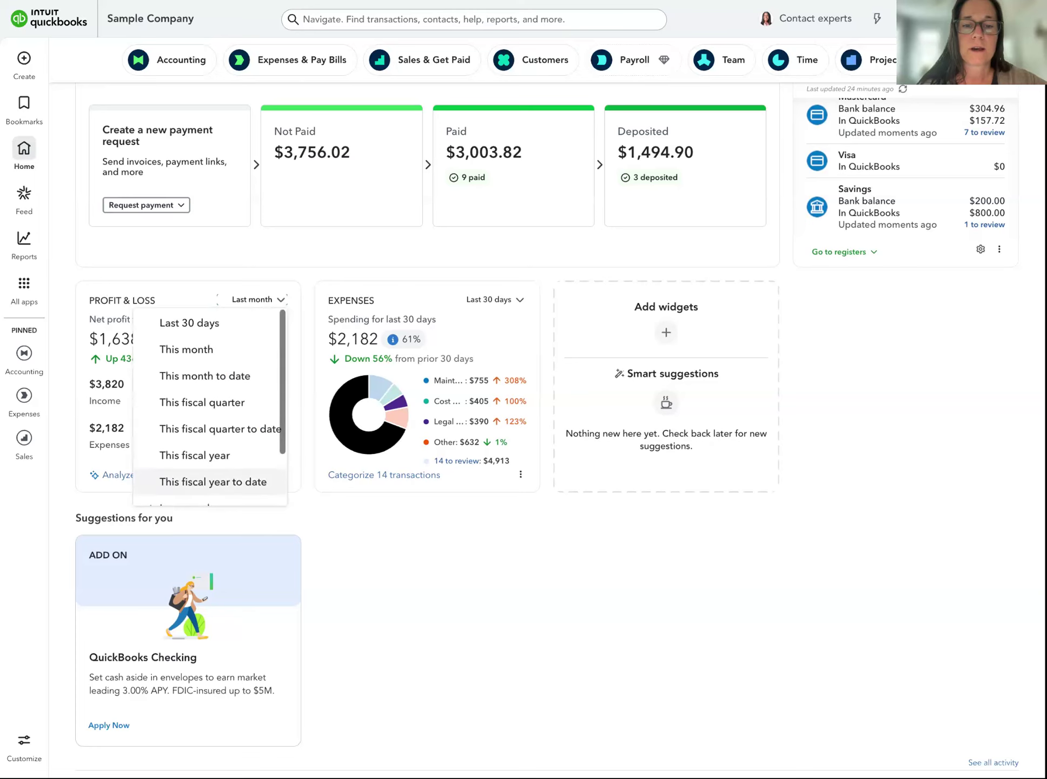
pyautogui.click(201, 349)
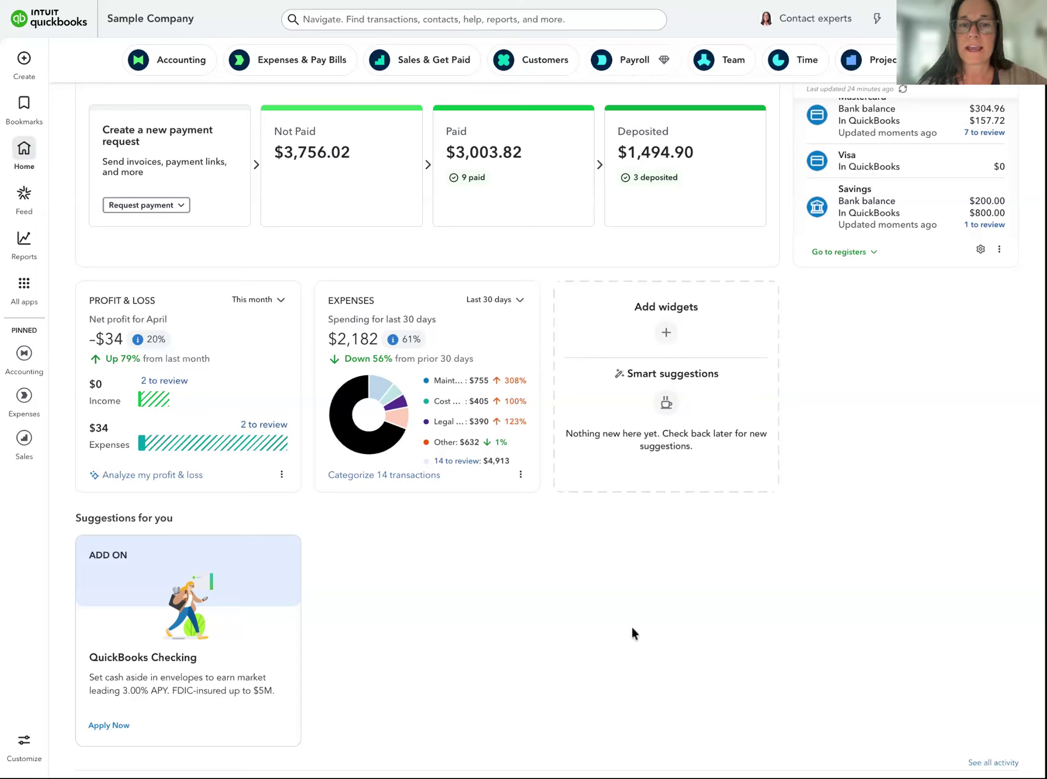
# Step: Add the Invoices widget to the home dashboard and save the customized layout
pyautogui.scroll(6, 632, 625)
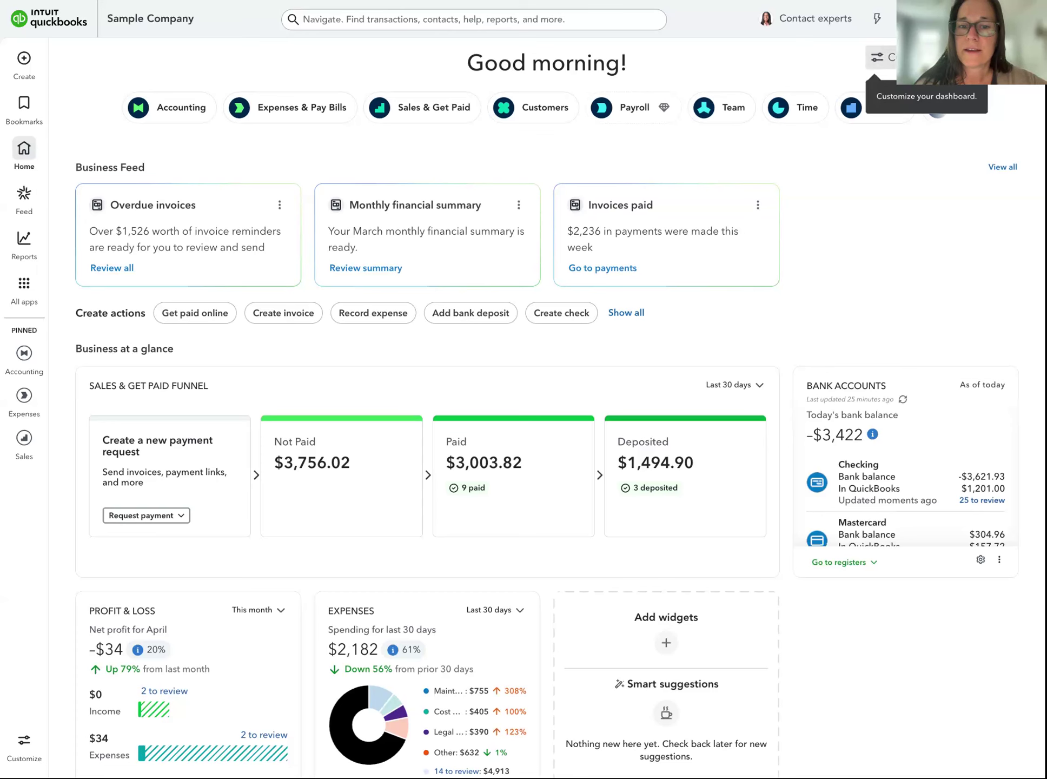
pyautogui.click(877, 56)
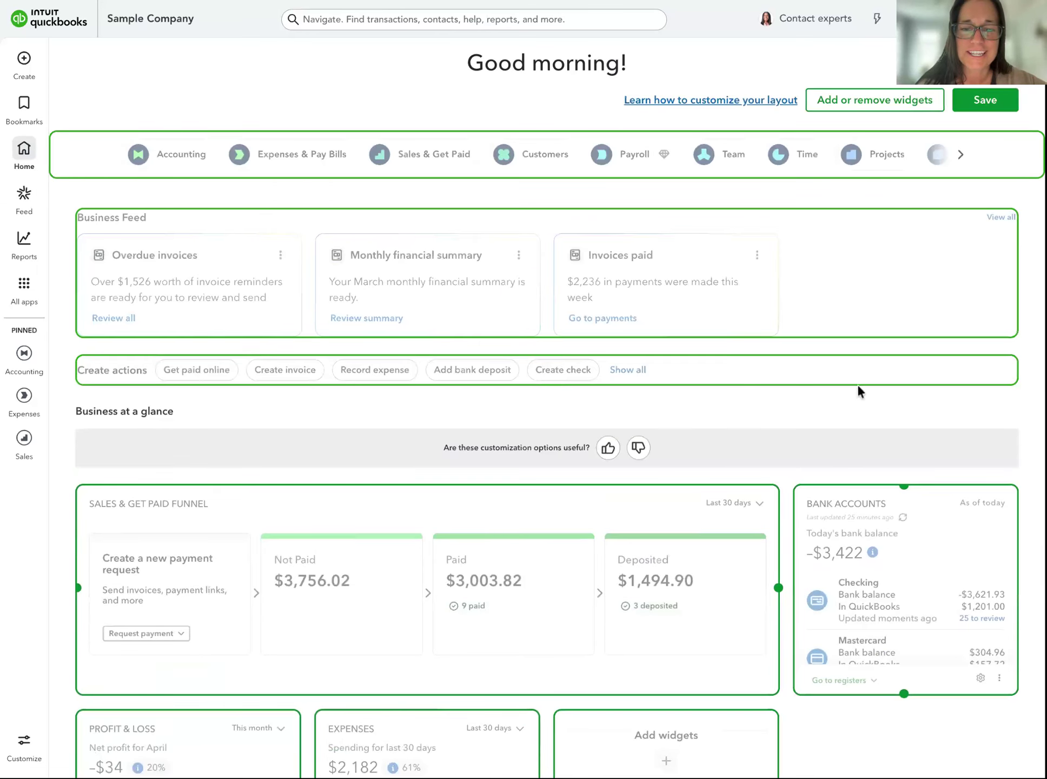
pyautogui.scroll(-5, 858, 386)
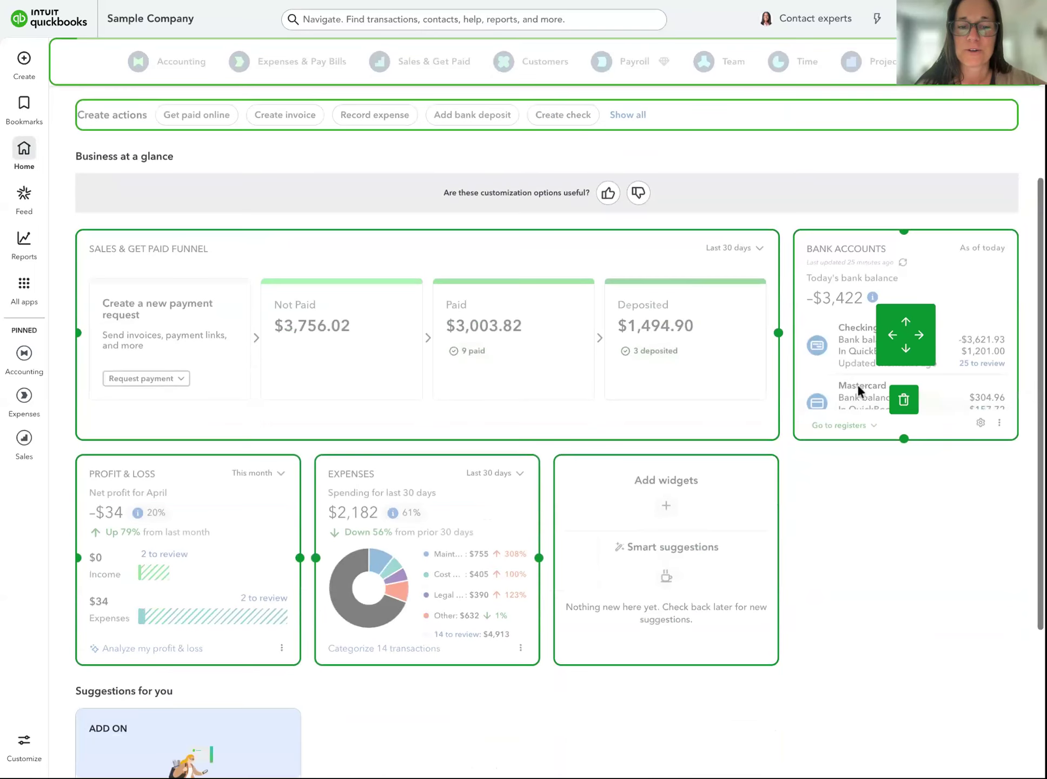
pyautogui.scroll(-1, 857, 383)
pyautogui.scroll(6, 866, 105)
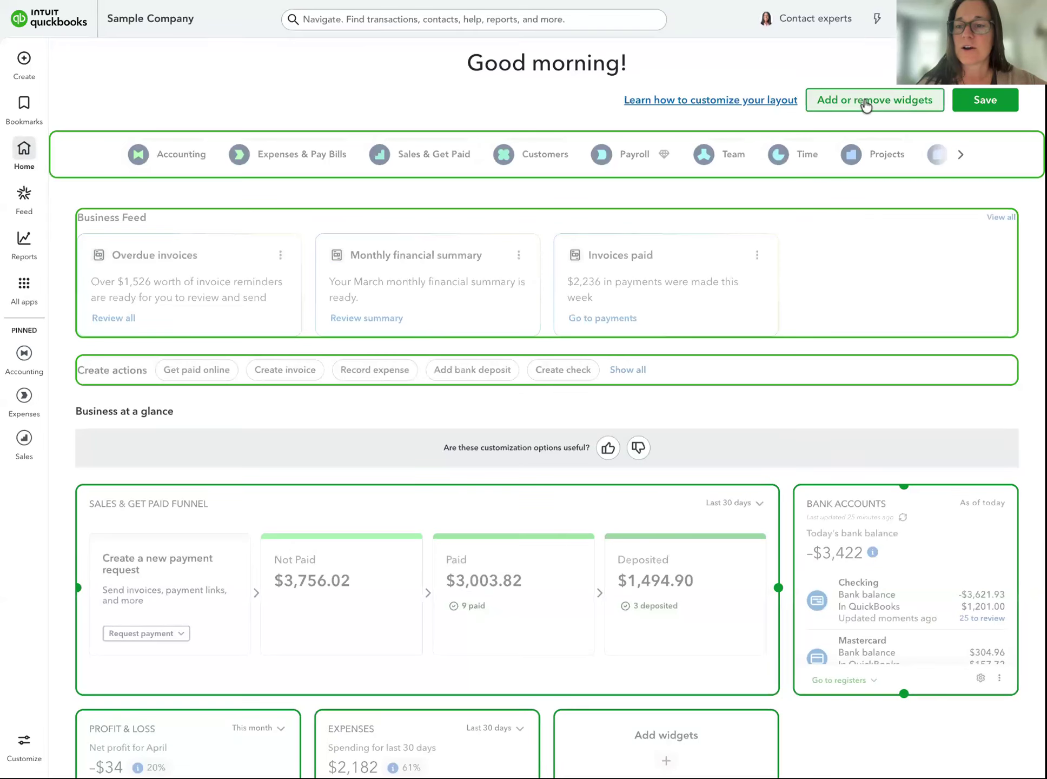
pyautogui.click(865, 103)
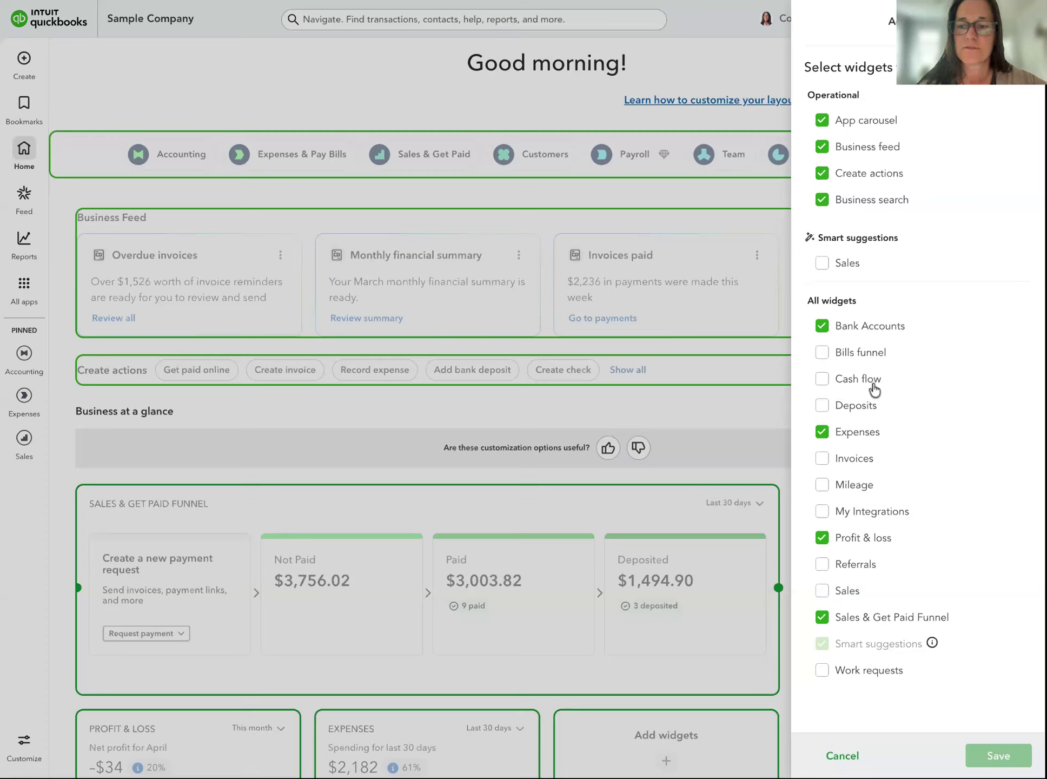
pyautogui.click(827, 461)
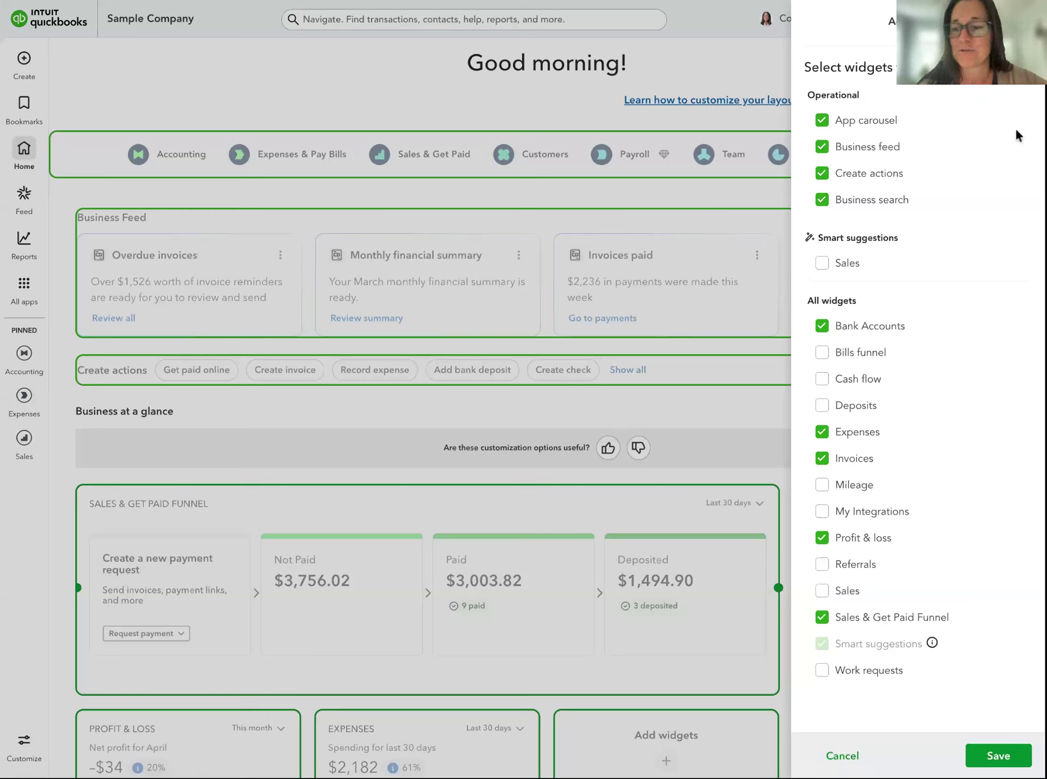
pyautogui.click(983, 757)
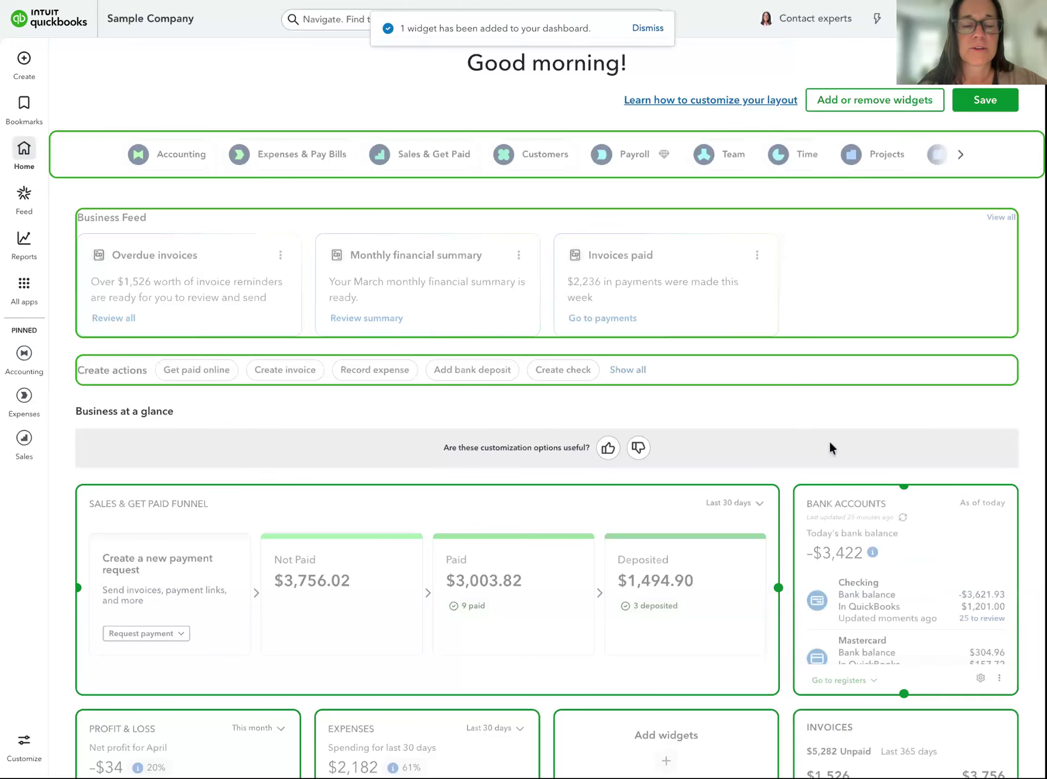
pyautogui.scroll(-1, 830, 447)
pyautogui.scroll(-2, 828, 435)
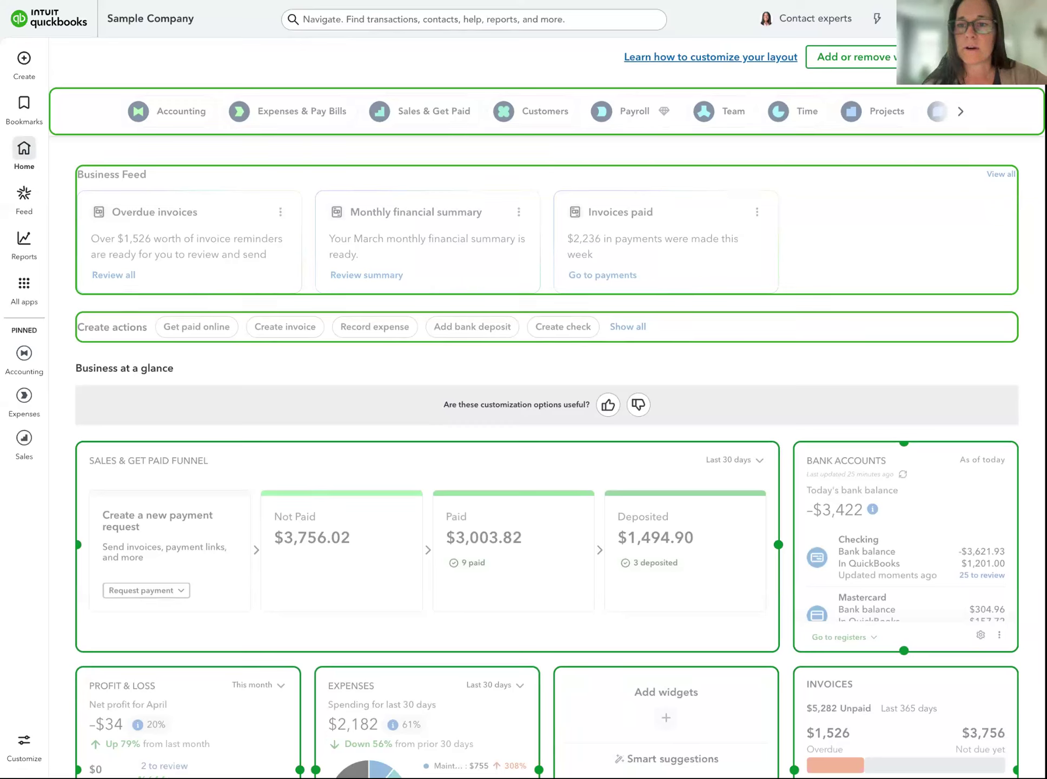
pyautogui.click(995, 57)
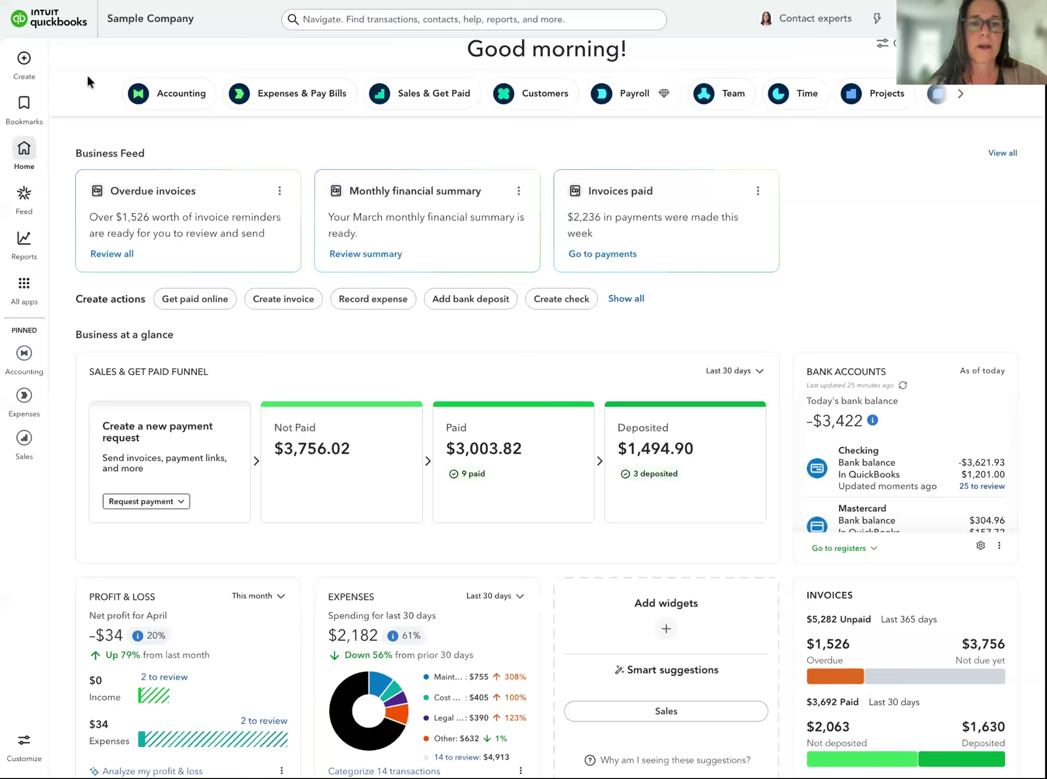
# Step: Look over the record types that can be created for customers, vendors, team, projects and other
pyautogui.click(24, 60)
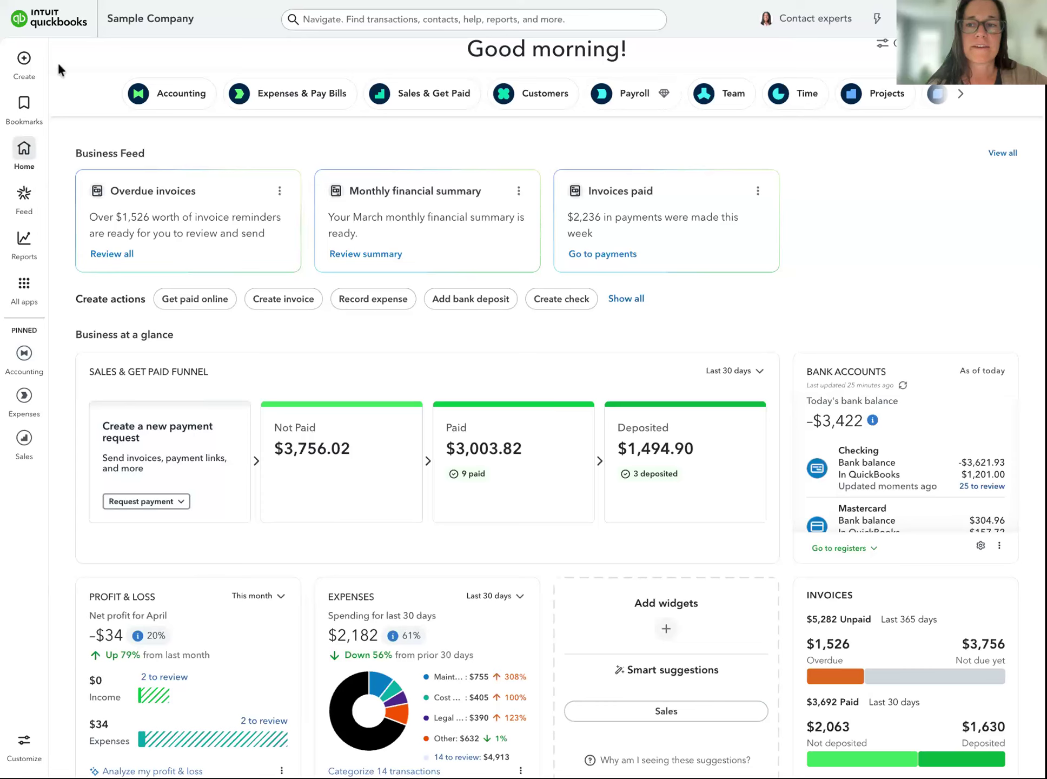
pyautogui.click(21, 60)
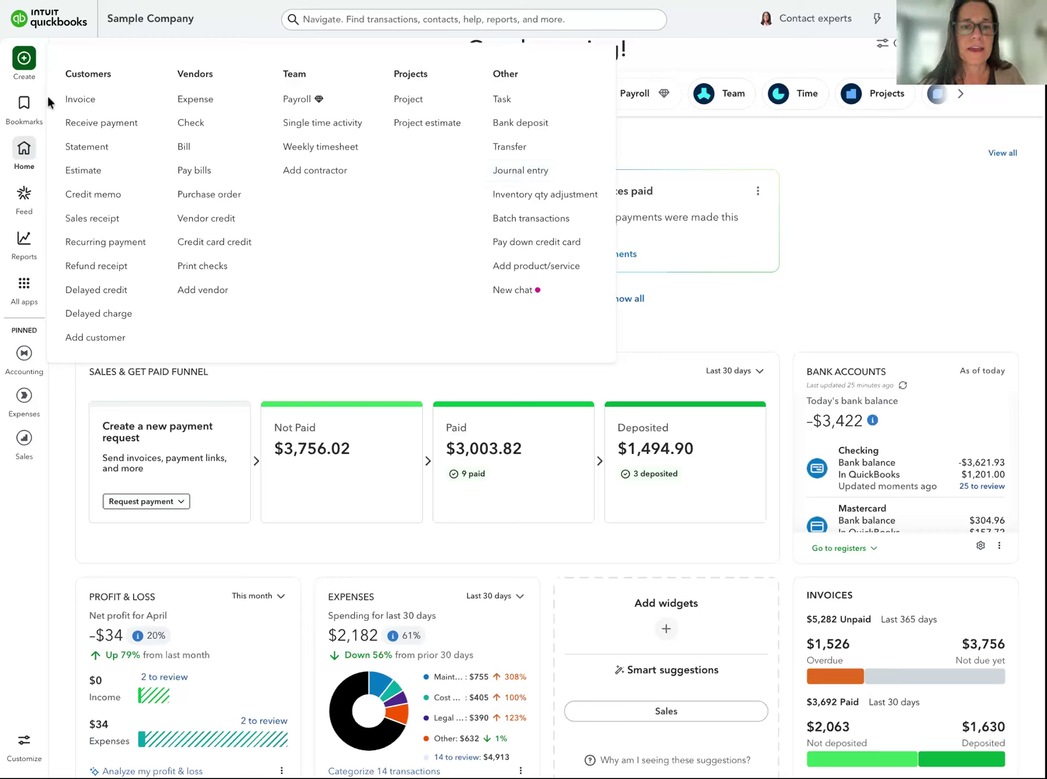
pyautogui.moveTo(35, 134)
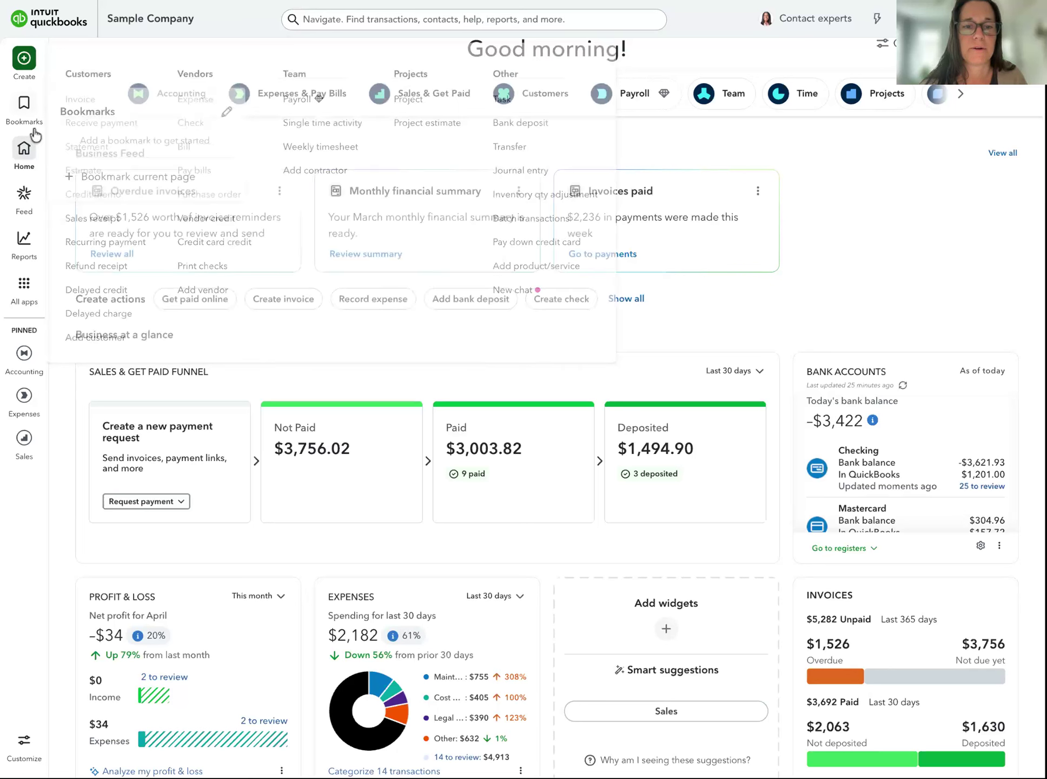
# Step: Bookmark the Bank transactions, Reconcile and Chart of accounts pages of the Accounting app
pyautogui.moveTo(26, 295)
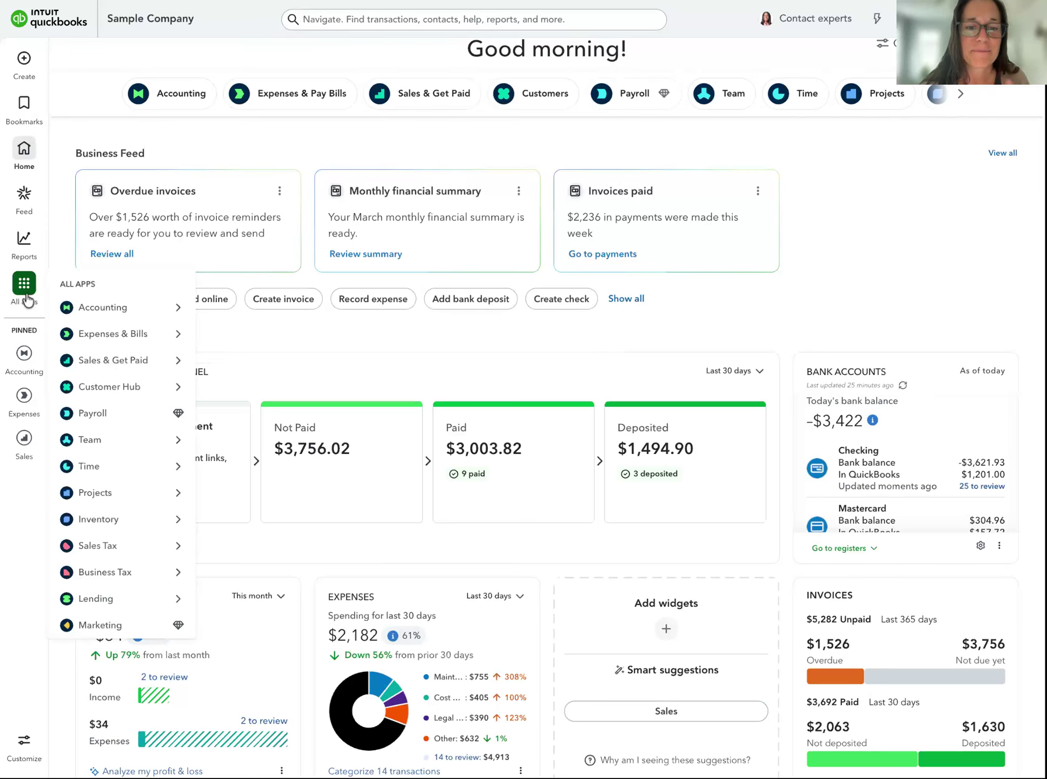
pyautogui.moveTo(62, 304)
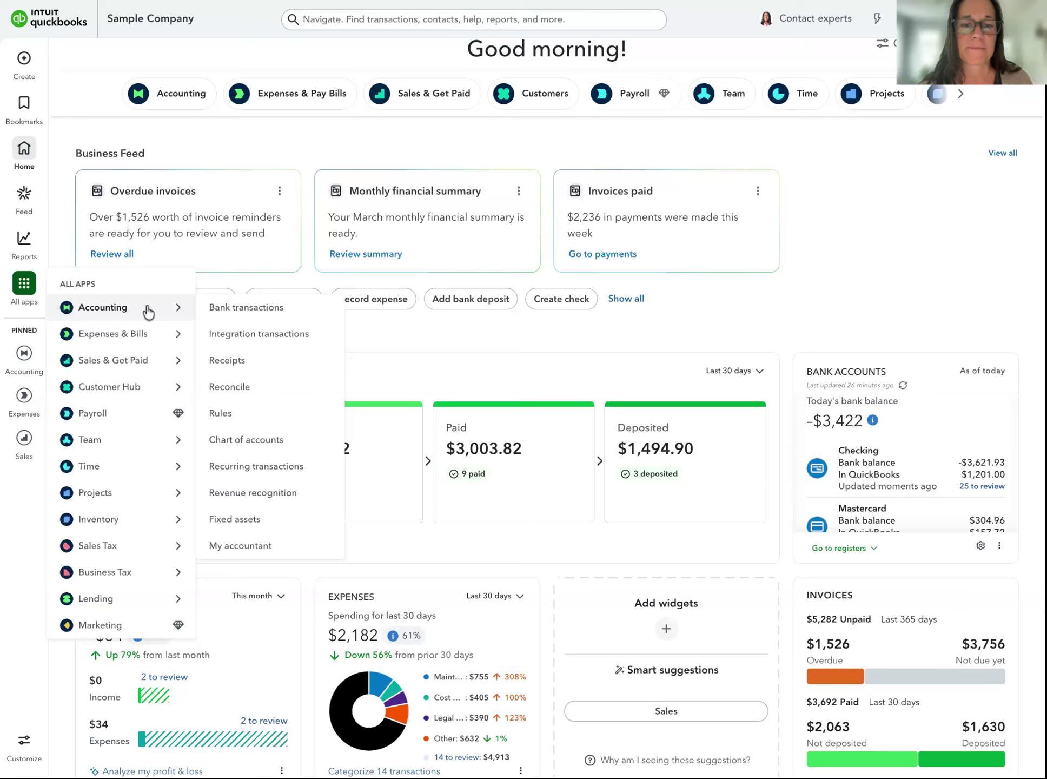
pyautogui.click(328, 308)
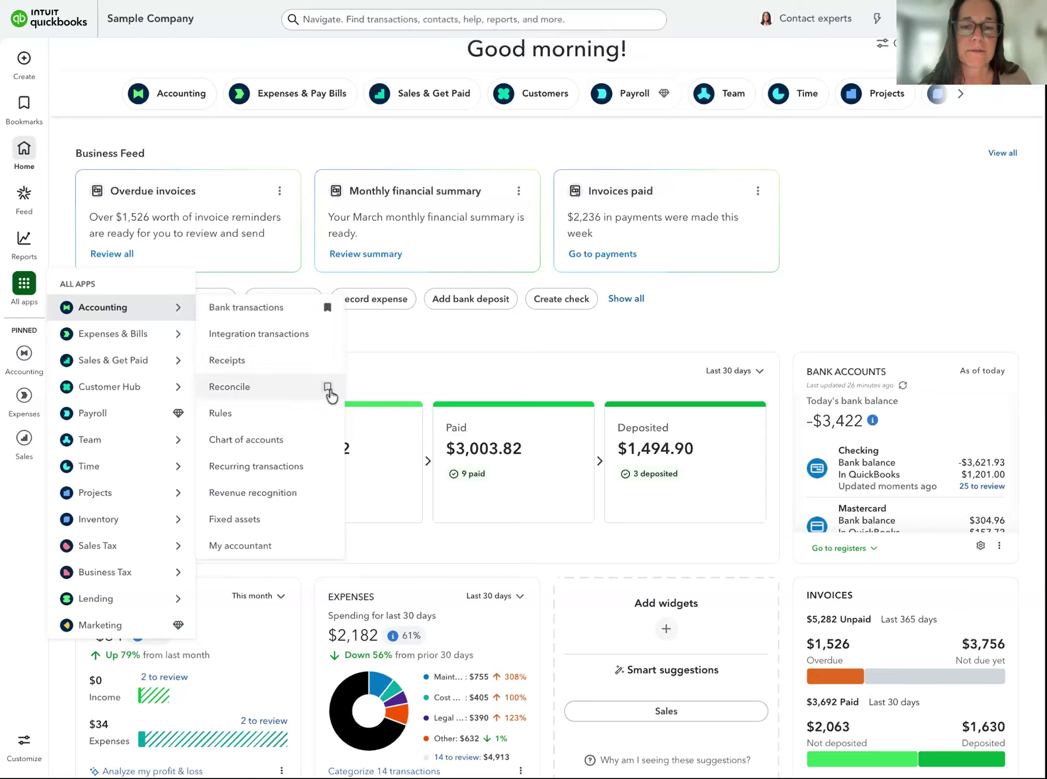
pyautogui.click(327, 386)
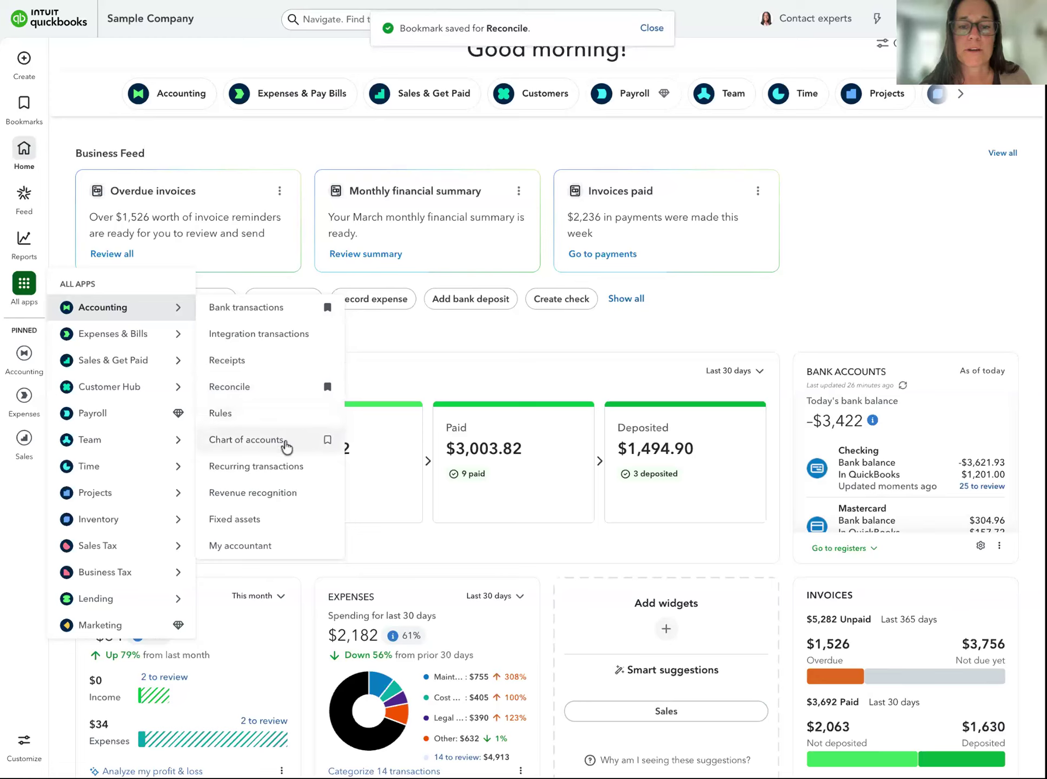
pyautogui.click(327, 439)
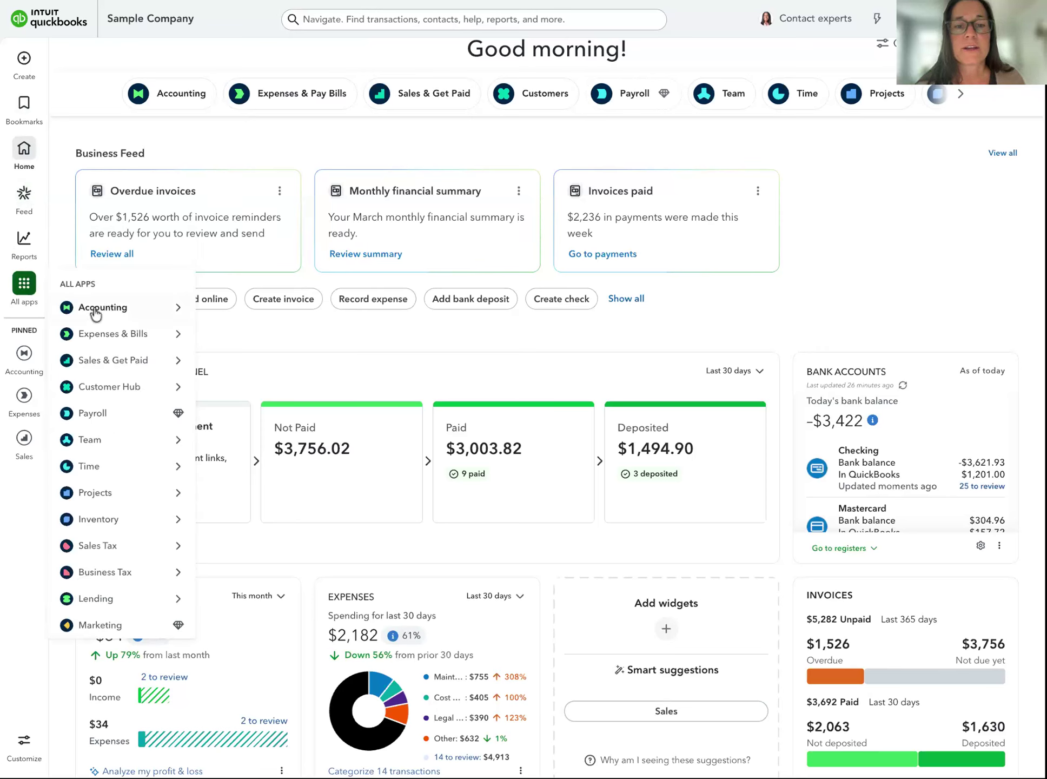
pyautogui.moveTo(113, 338)
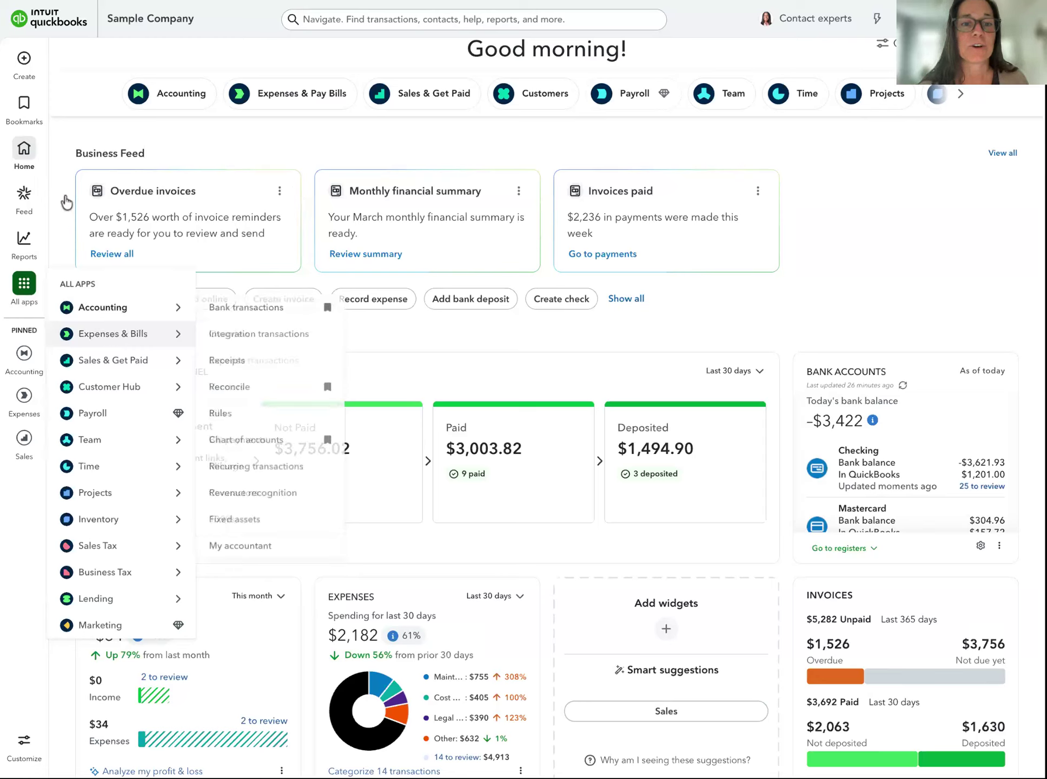
pyautogui.click(25, 68)
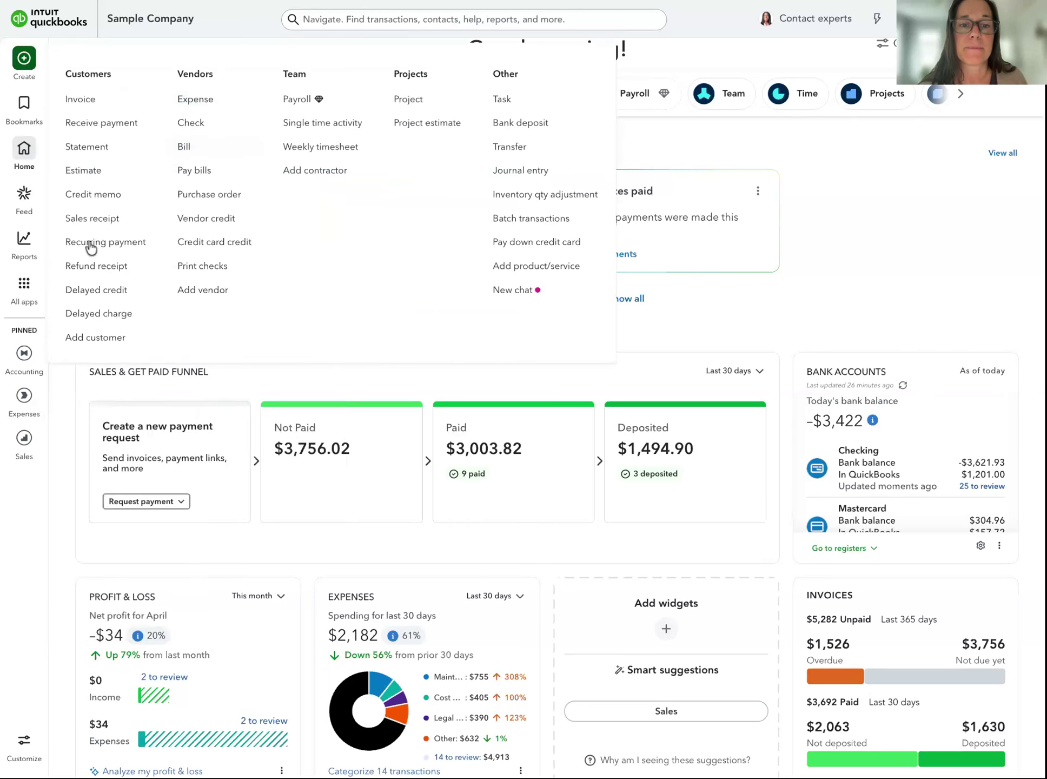
# Step: Bookmark the Invoices page of the Sales & Get Paid app
pyautogui.click(24, 286)
pyautogui.moveTo(116, 336)
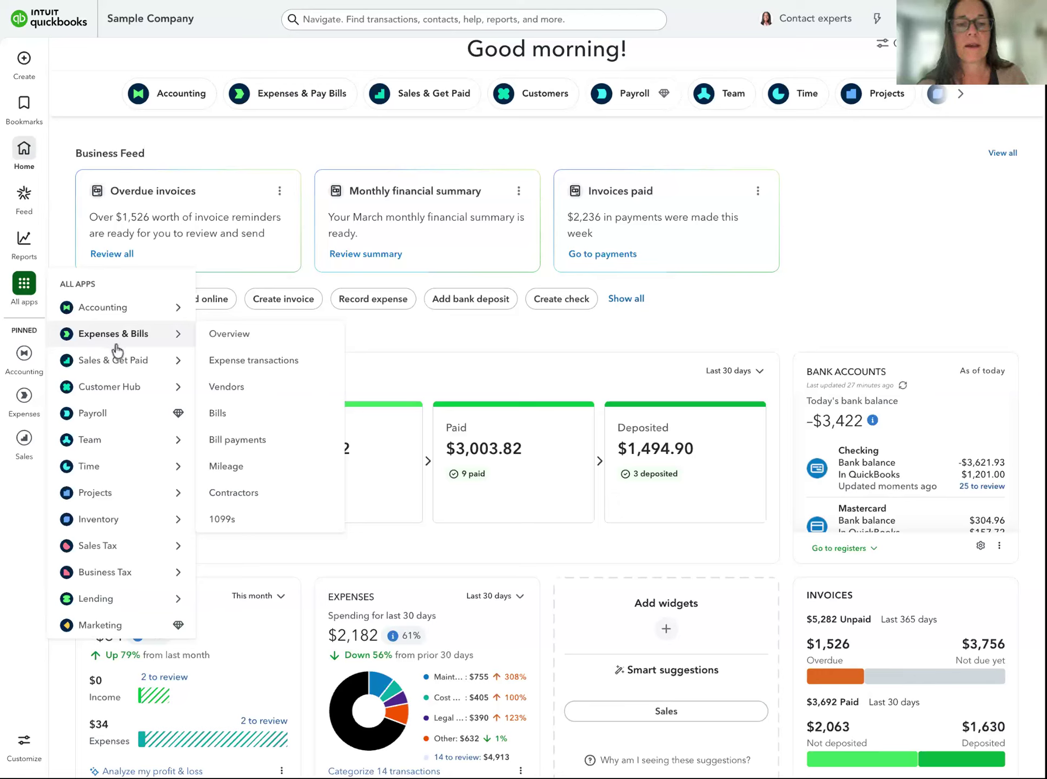
pyautogui.moveTo(108, 365)
pyautogui.moveTo(257, 419)
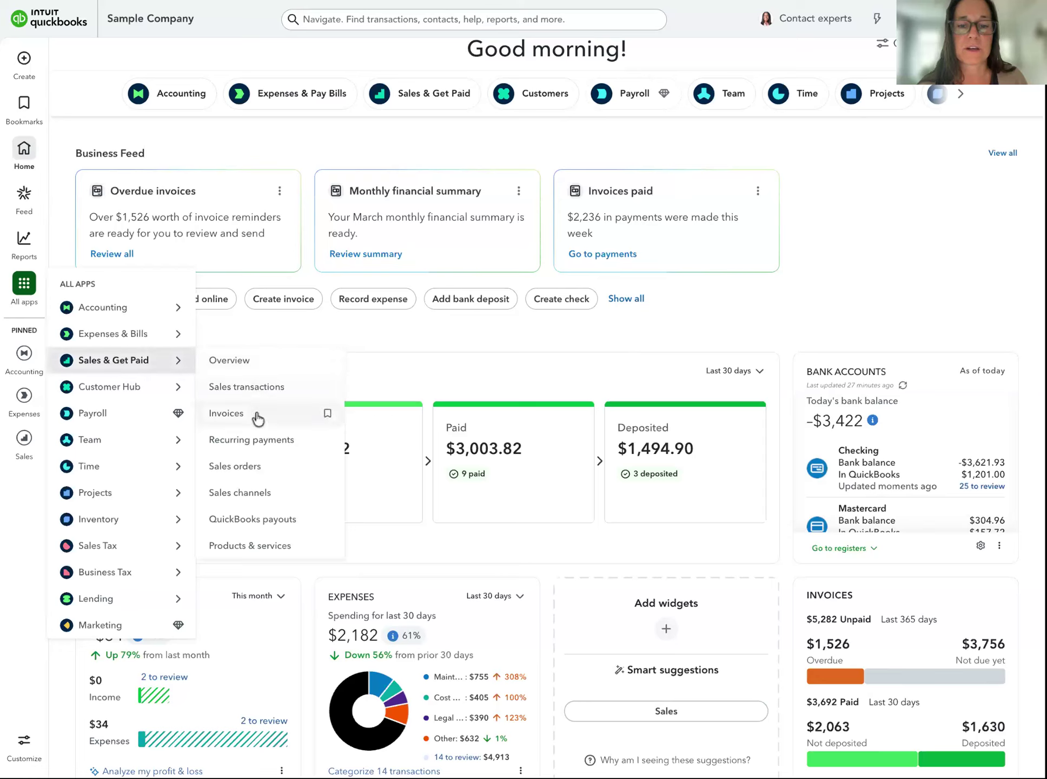
pyautogui.click(328, 415)
pyautogui.moveTo(324, 444)
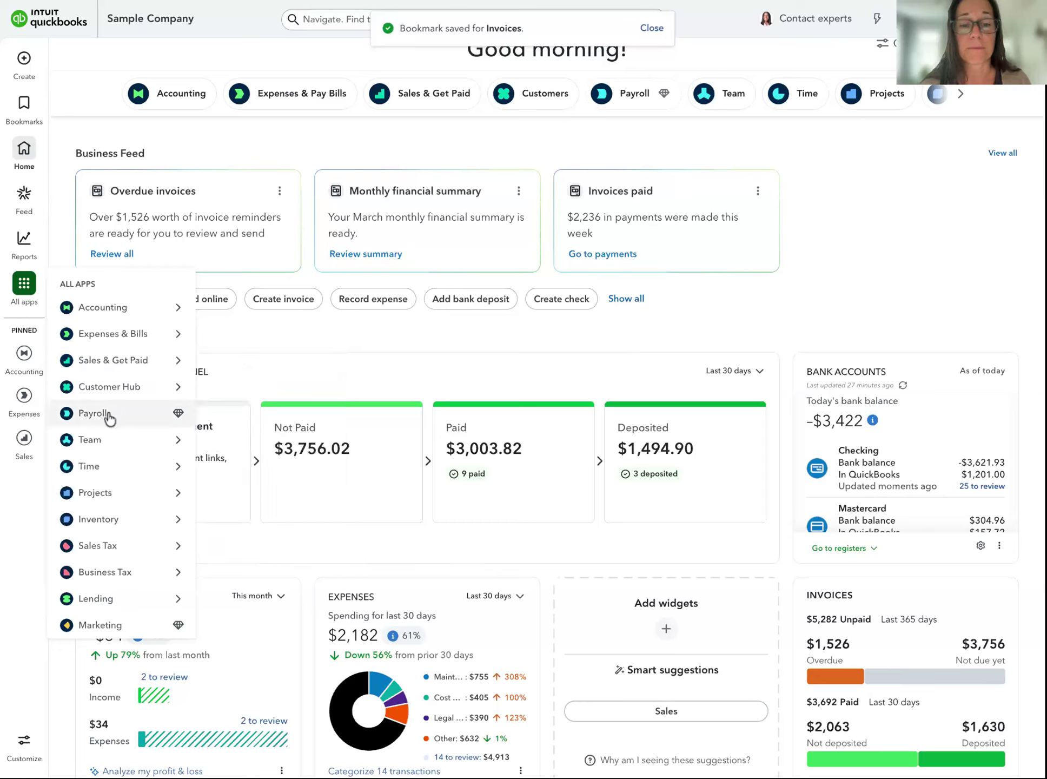
pyautogui.moveTo(115, 467)
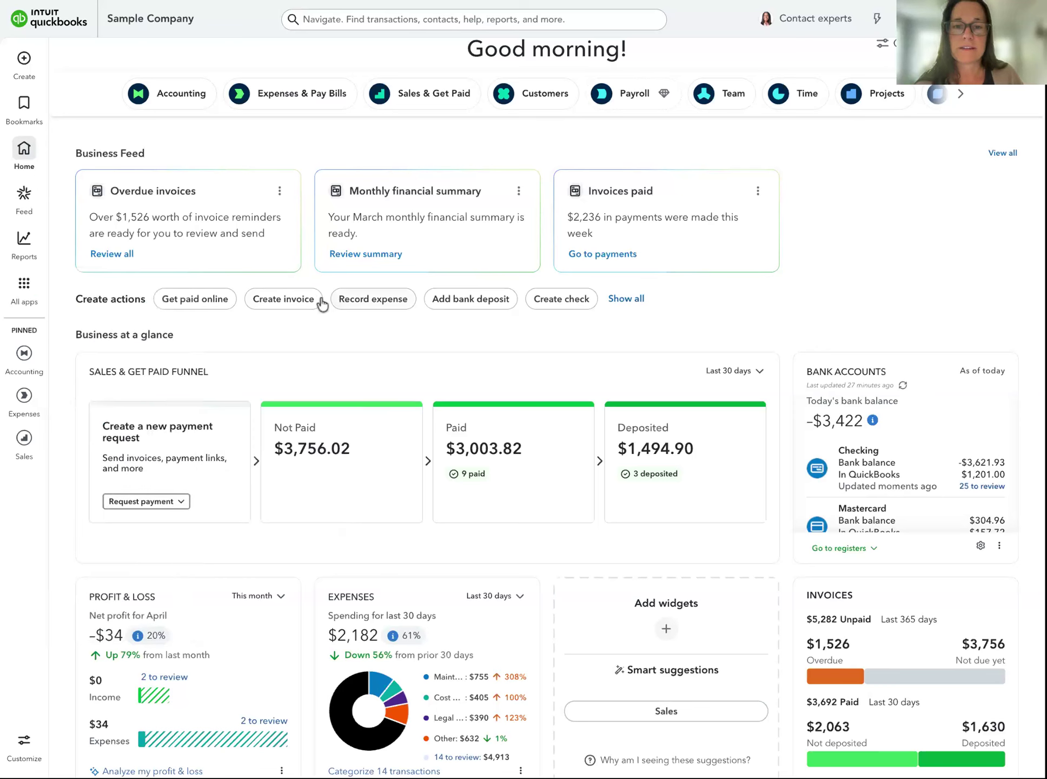
# Step: Customize the app menus by moving Project Management to the end and pinning Team and Sales Tax, and save
pyautogui.click(24, 749)
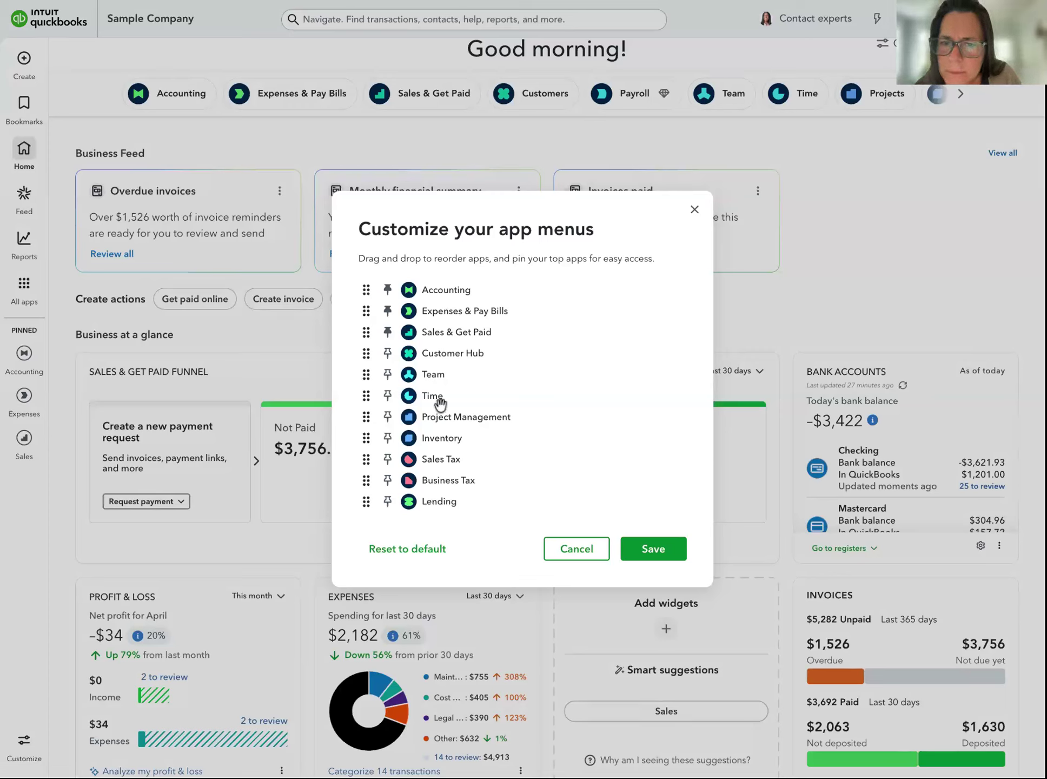
pyautogui.moveTo(368, 416); pyautogui.dragTo(378, 504)
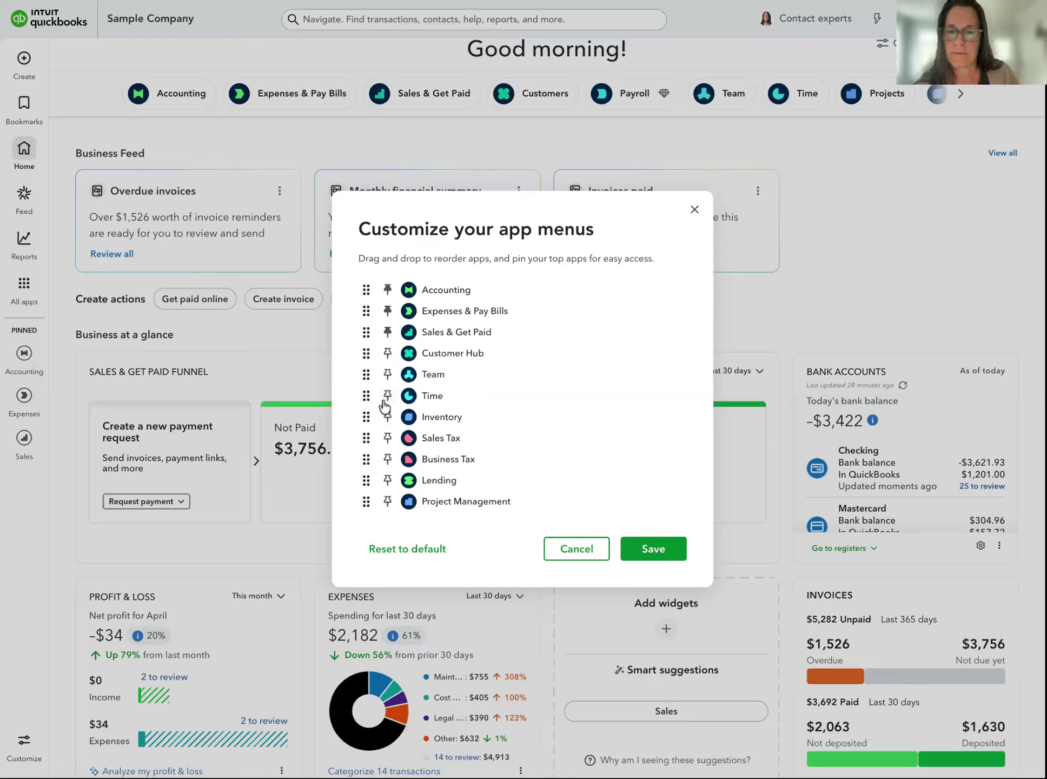
pyautogui.click(387, 375)
pyautogui.click(386, 439)
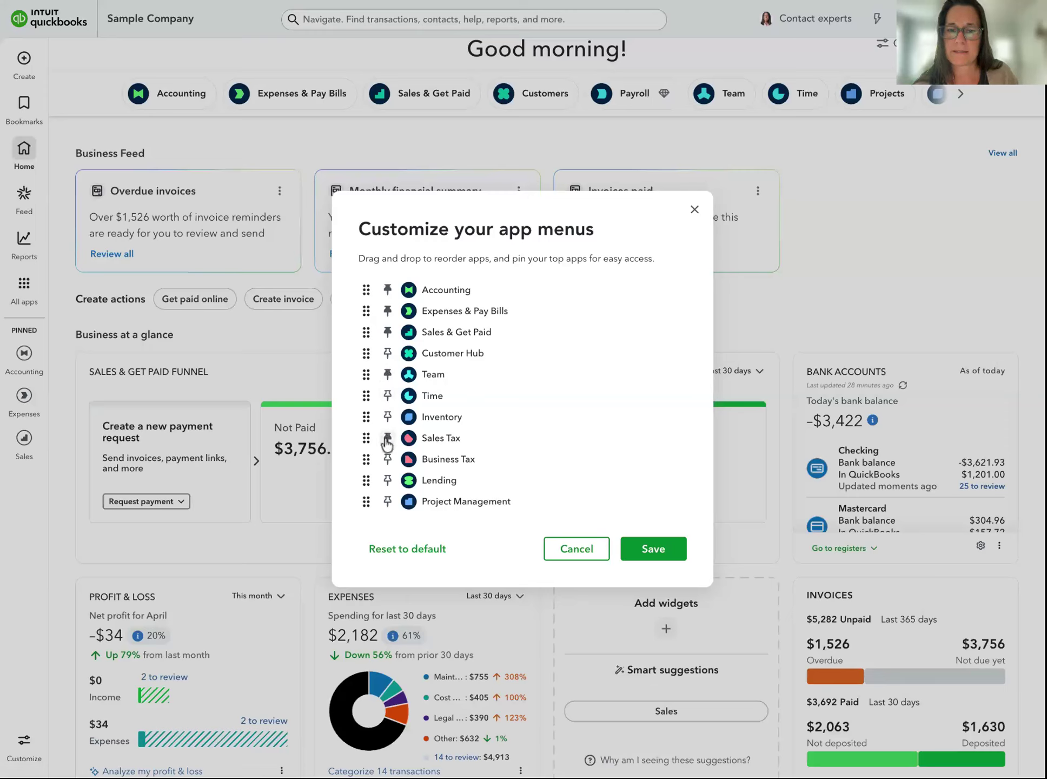
pyautogui.click(653, 549)
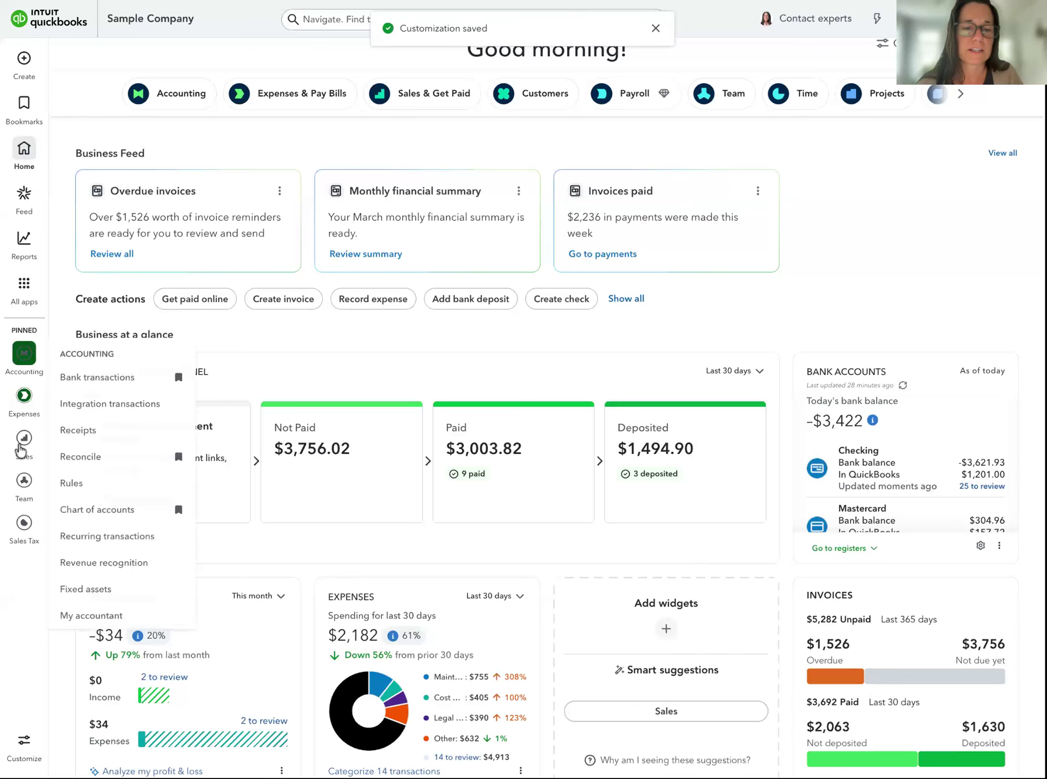
pyautogui.moveTo(24, 541)
pyautogui.moveTo(40, 365)
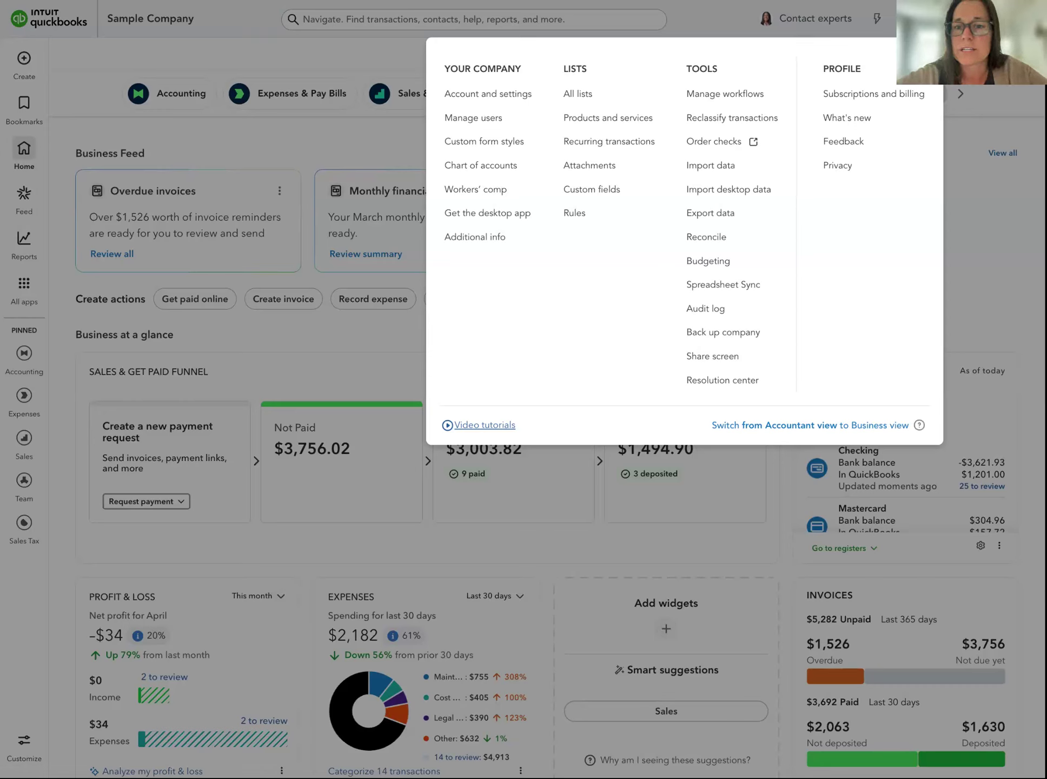
# Step: Review the company, legal and customer contact information and the usage limits in the account settings
pyautogui.click(490, 101)
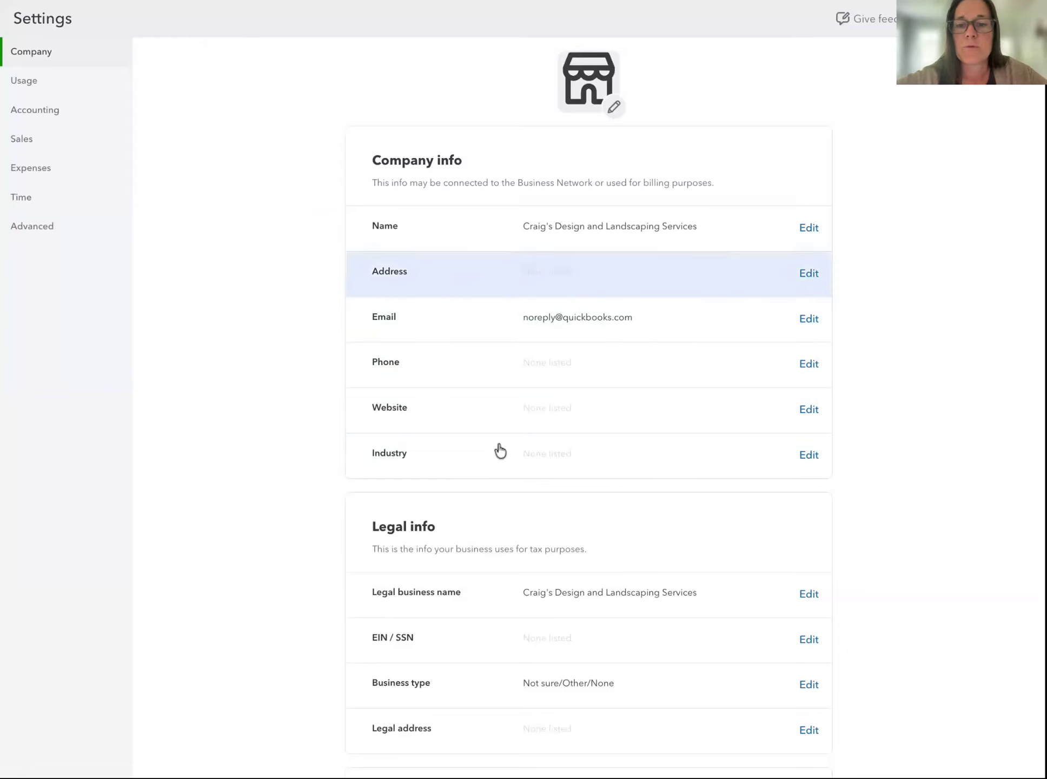
pyautogui.scroll(-3, 501, 450)
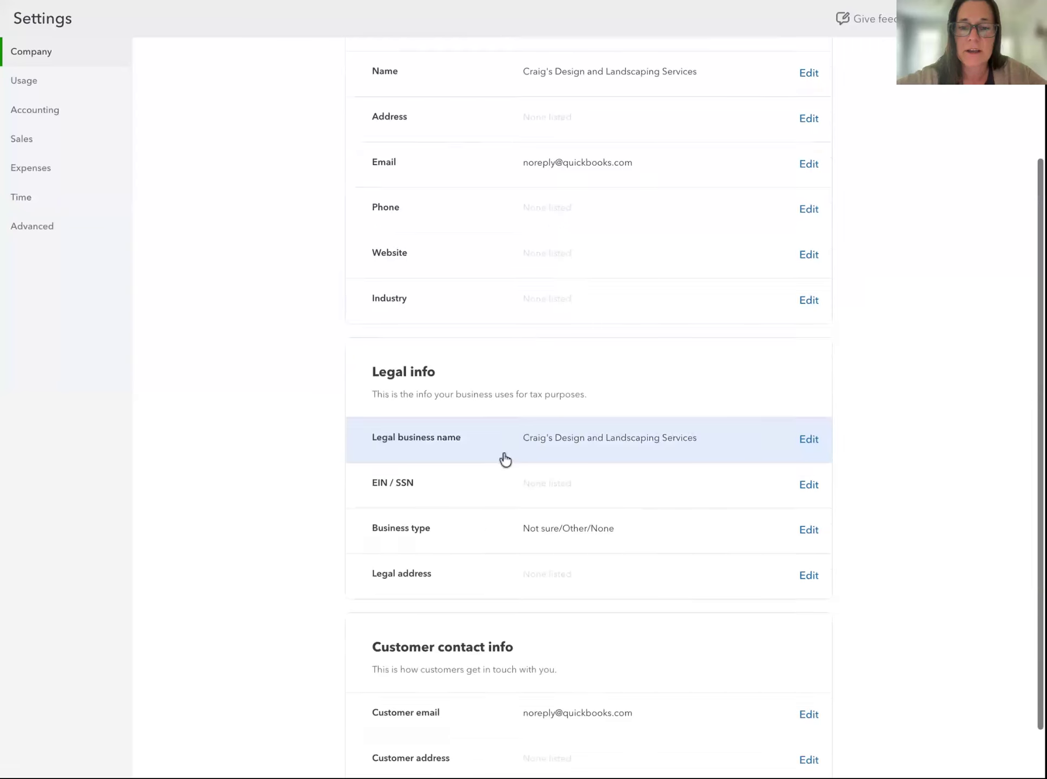
pyautogui.scroll(-1, 543, 503)
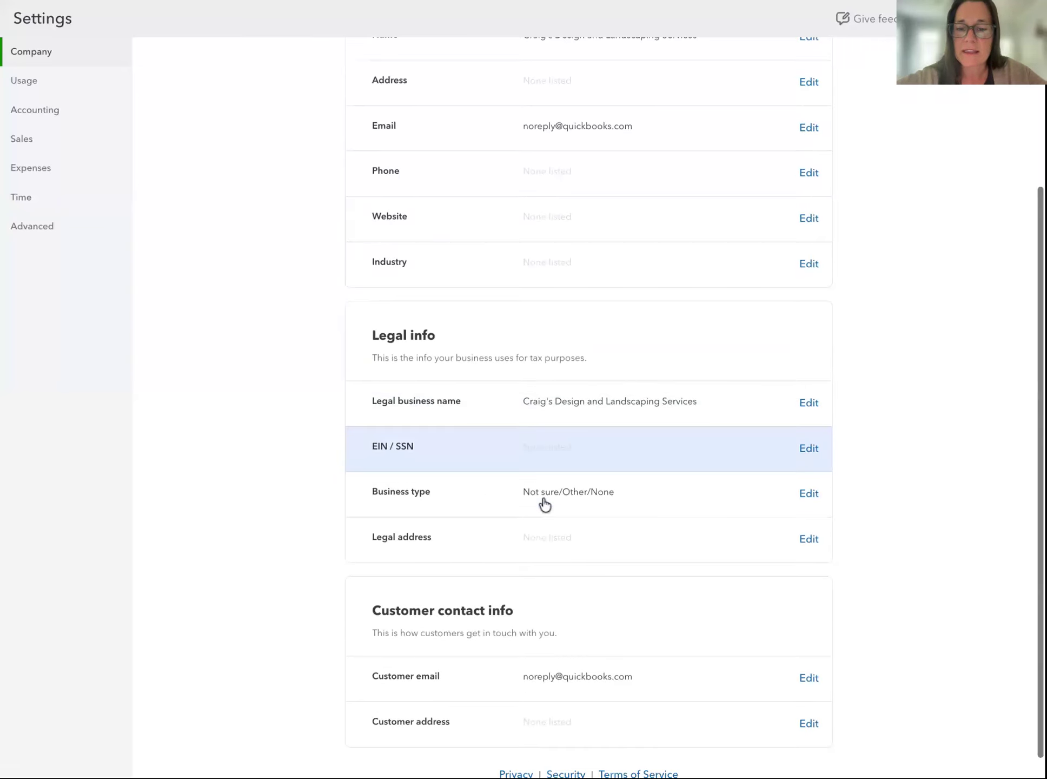
pyautogui.scroll(-1, 544, 504)
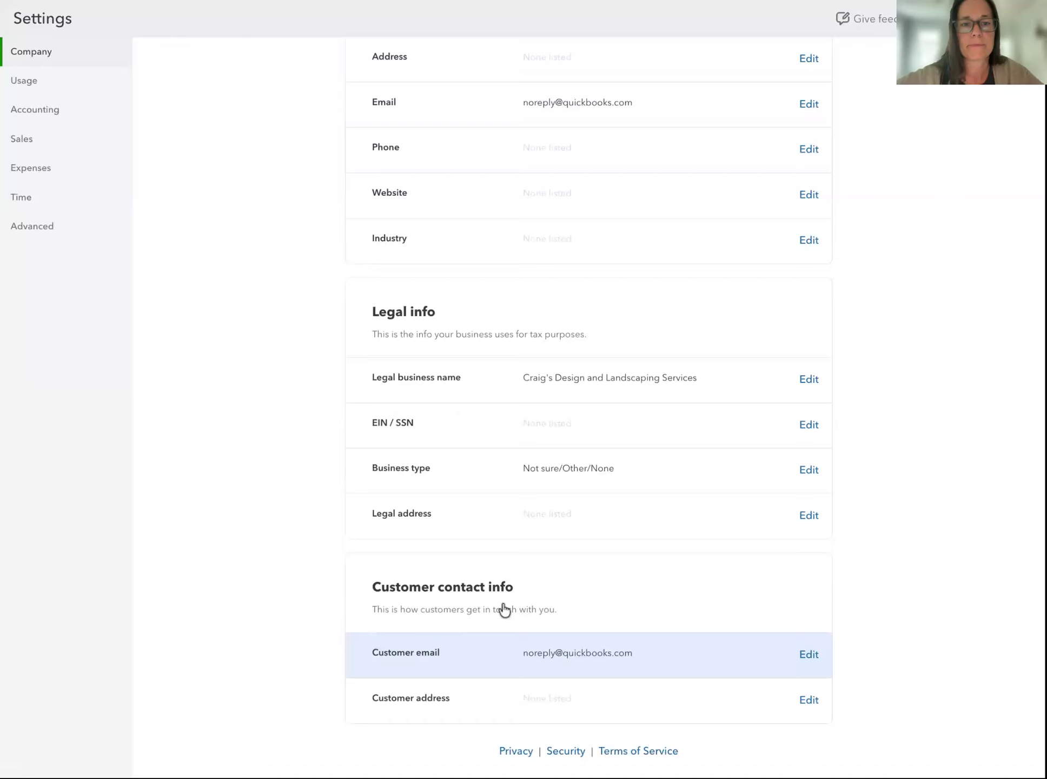
pyautogui.click(51, 84)
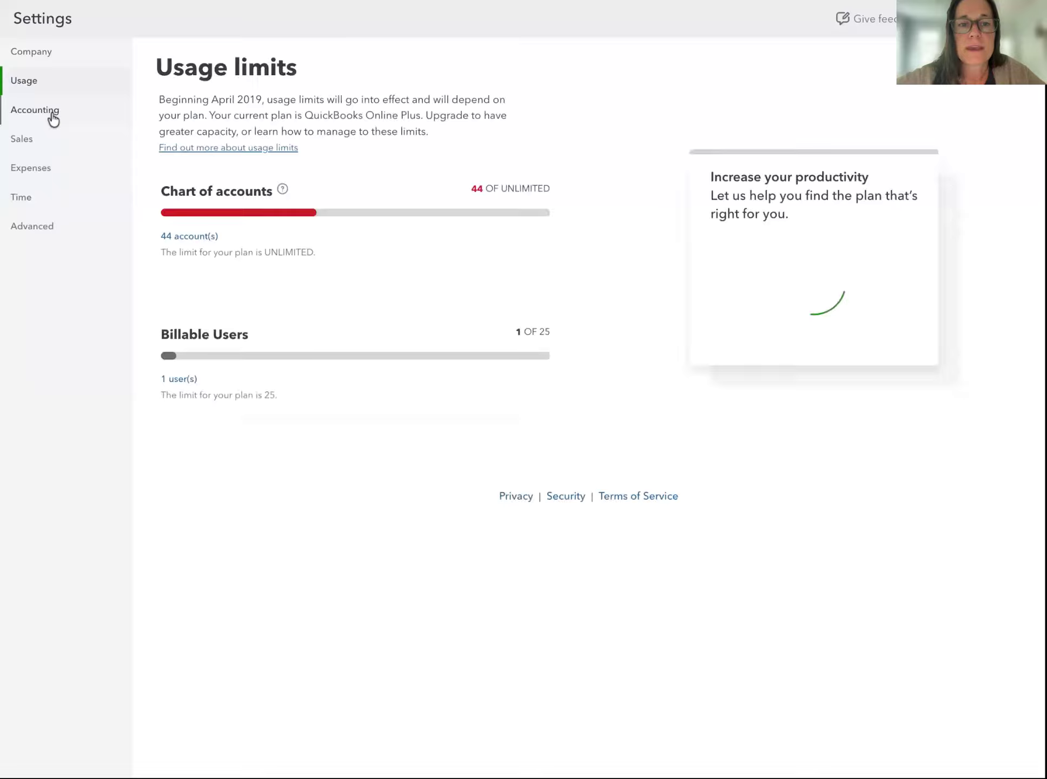
# Step: Visit the Accounting settings and look through the Sales settings from sales form content to statements
pyautogui.click(53, 118)
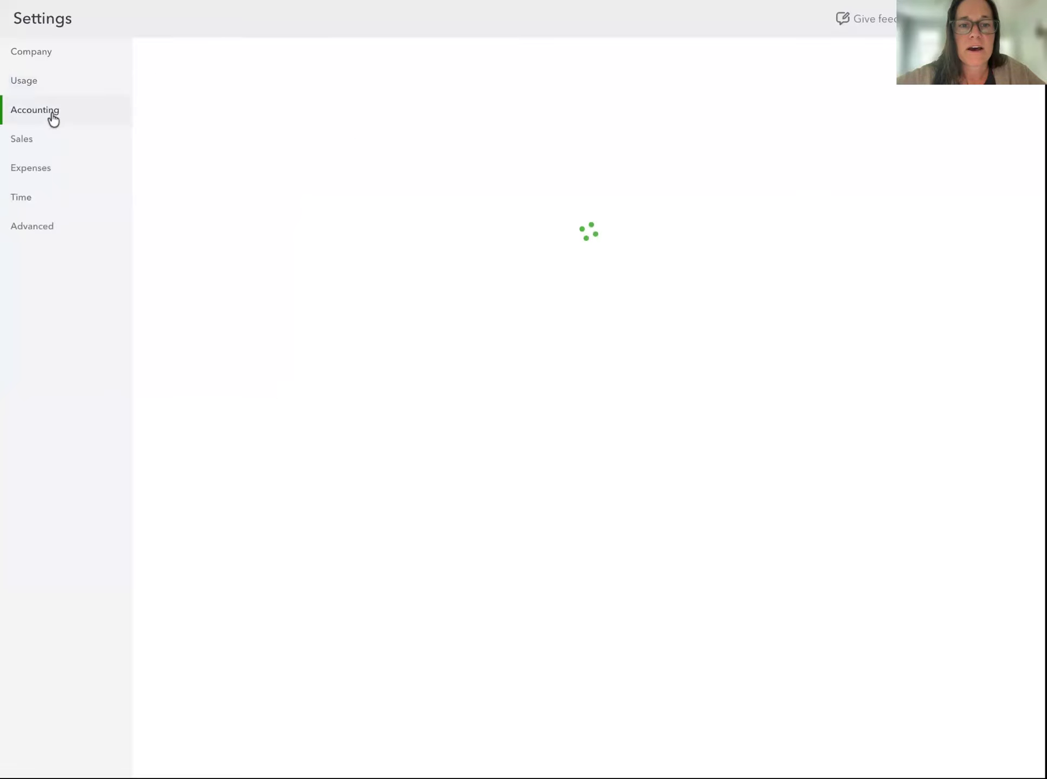
pyautogui.click(47, 150)
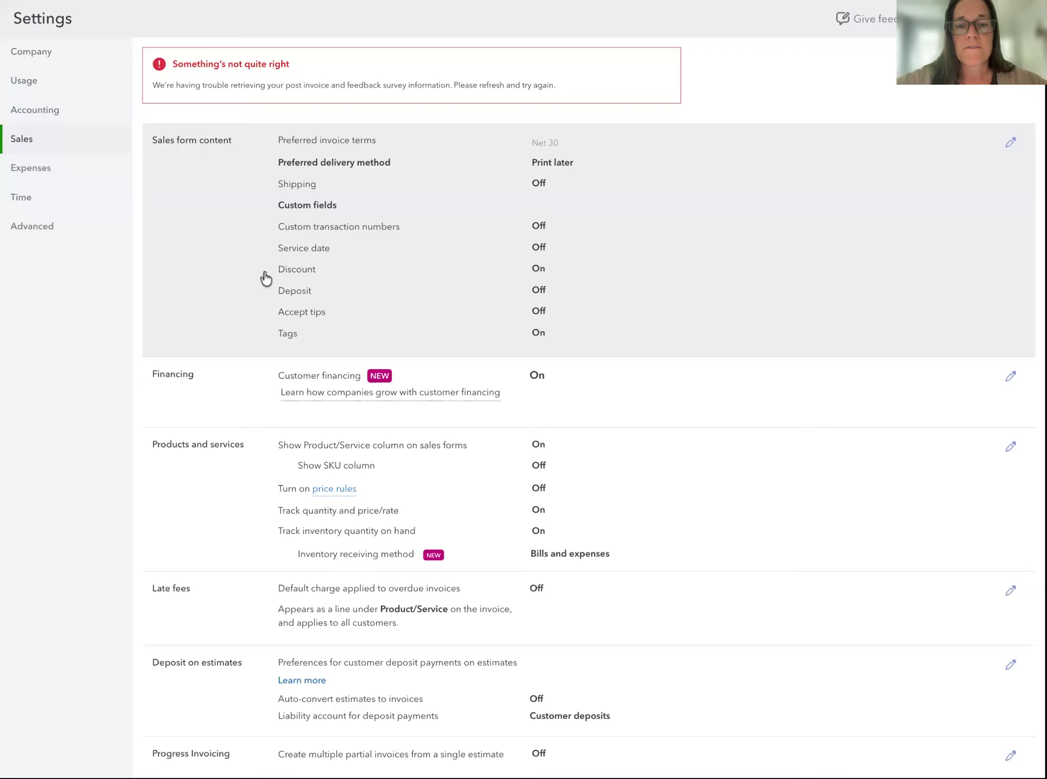
pyautogui.scroll(-1, 265, 278)
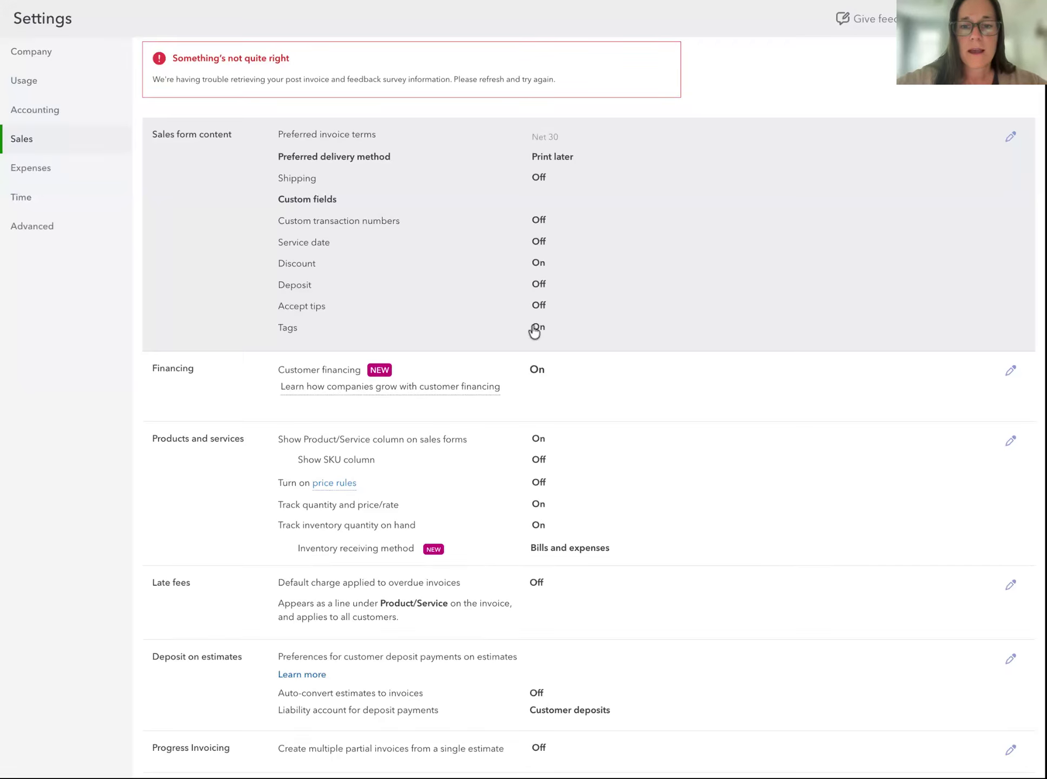
pyautogui.scroll(-1, 534, 331)
pyautogui.scroll(-1, 534, 331)
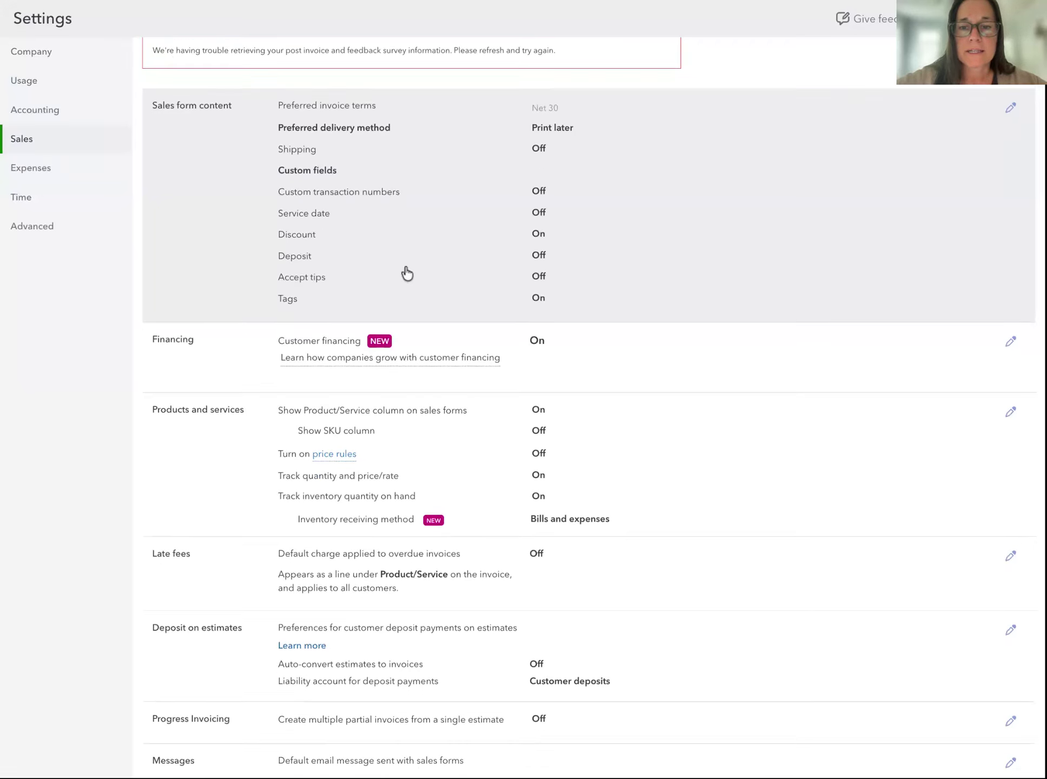
pyautogui.scroll(-3, 557, 262)
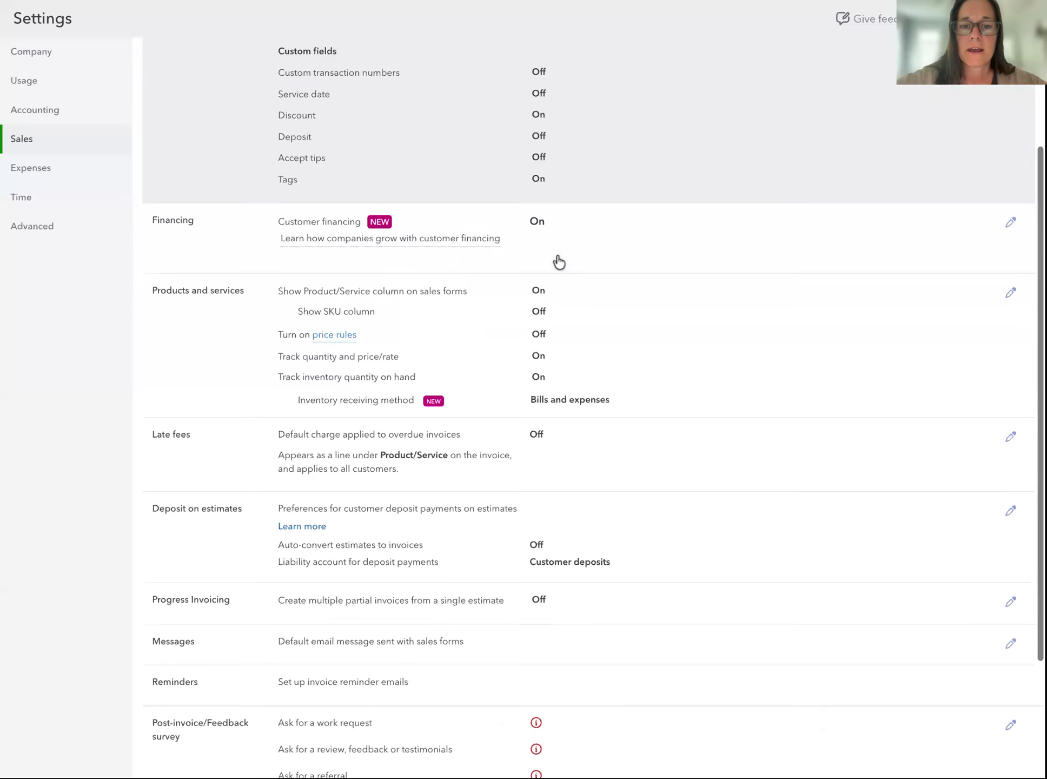
pyautogui.scroll(-4, 559, 262)
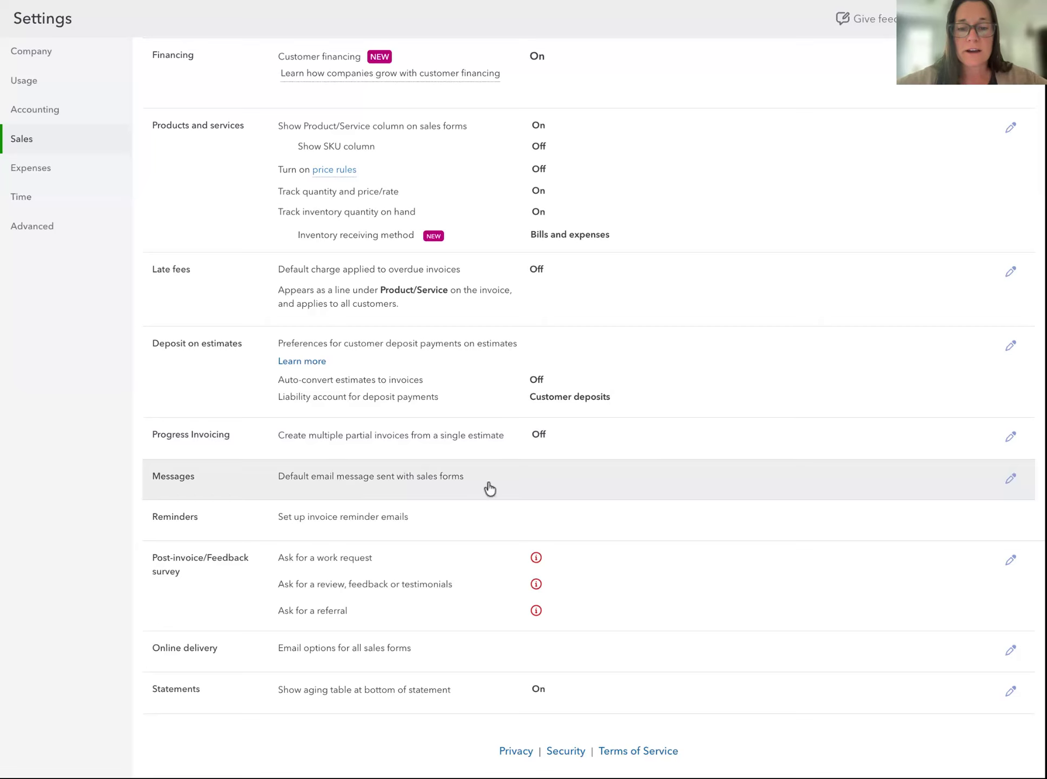
# Step: Review and save the default sales form email message, and examine the invoice reminder email setup in the Sales settings
pyautogui.click(1010, 478)
pyautogui.scroll(-3, 904, 576)
pyautogui.scroll(-1, 906, 582)
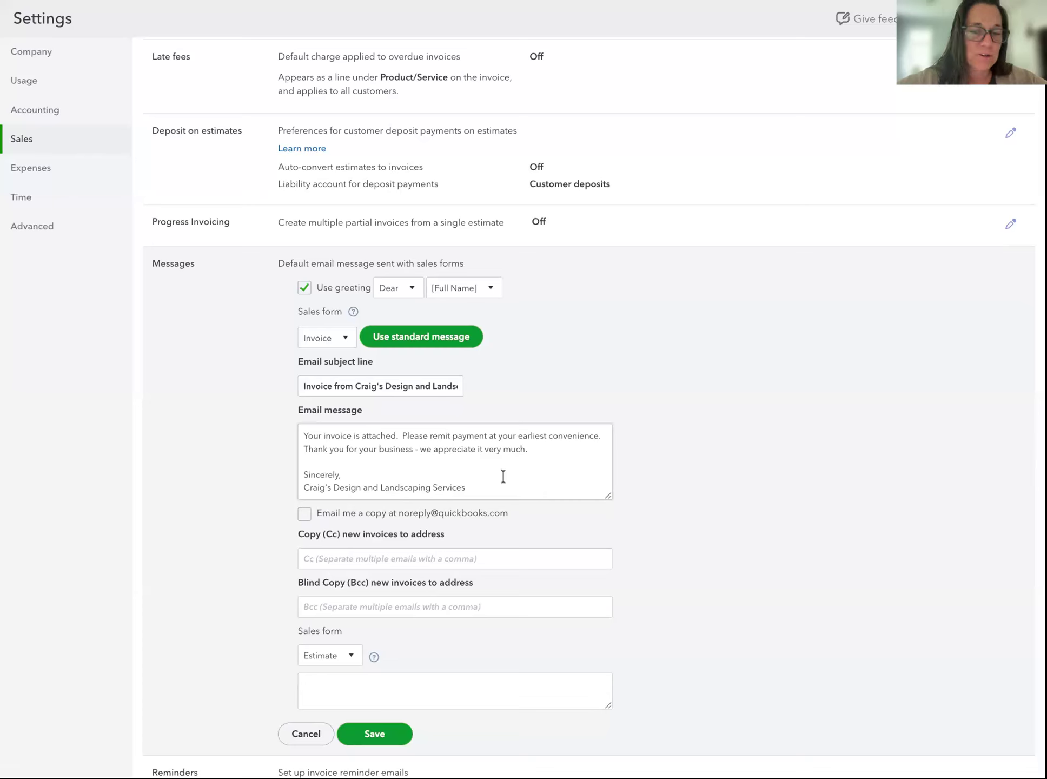
pyautogui.scroll(-5, 503, 470)
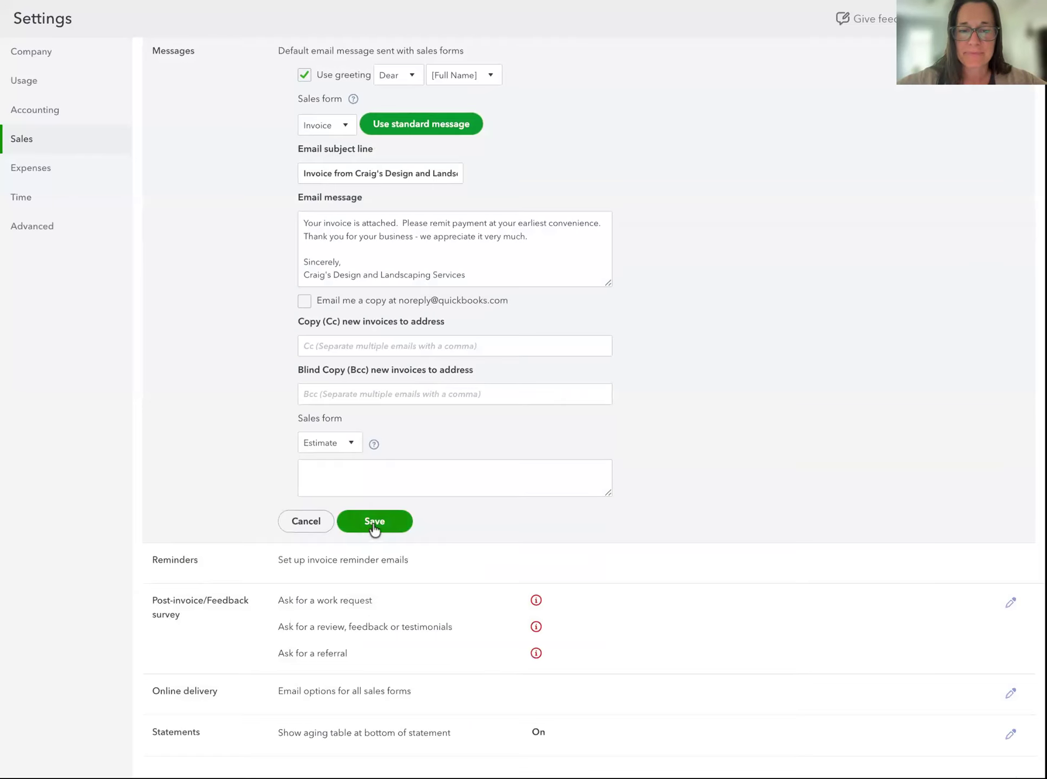
pyautogui.click(374, 522)
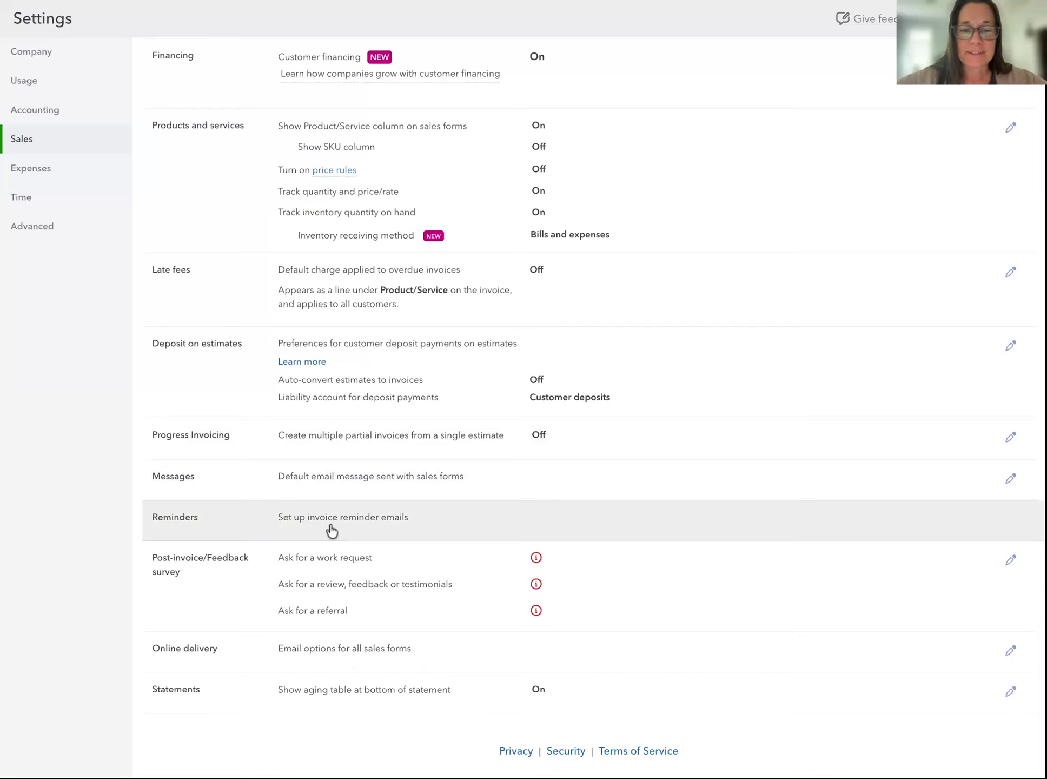
pyautogui.click(429, 525)
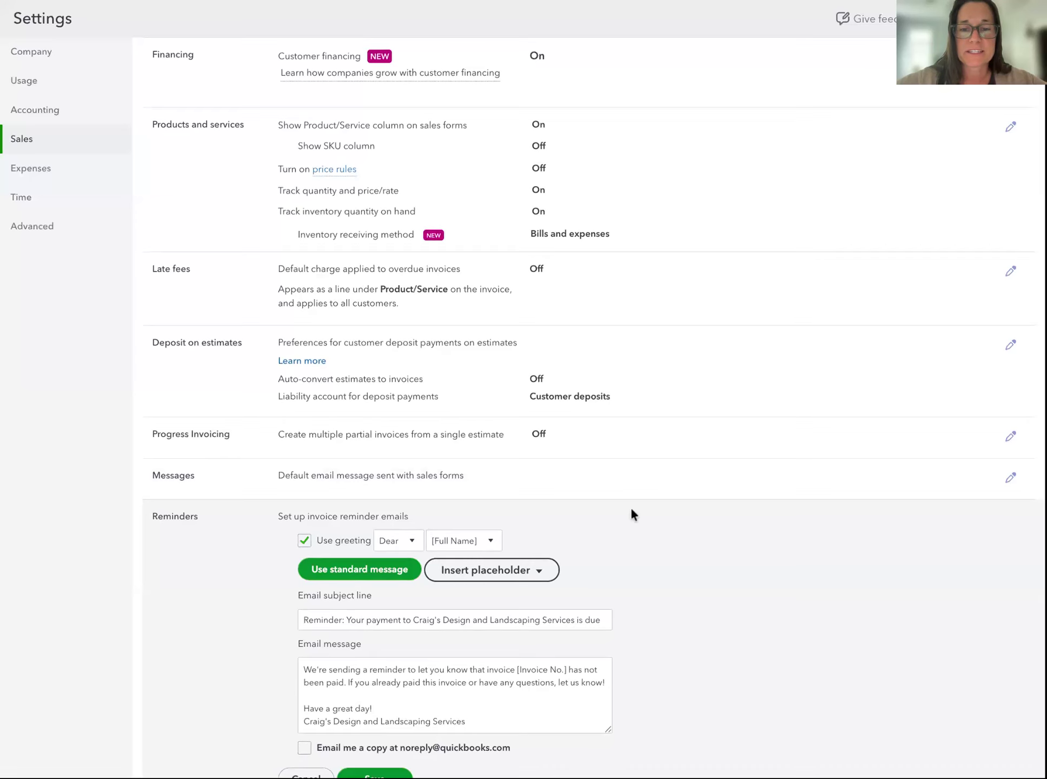
pyautogui.scroll(-5, 631, 509)
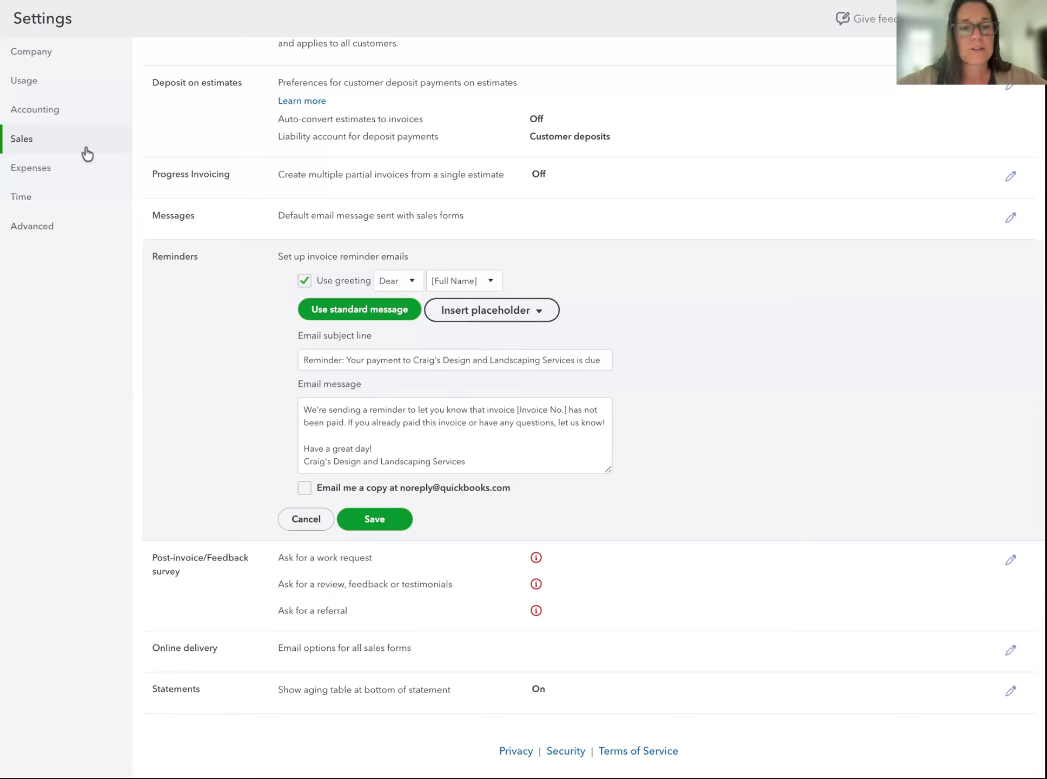
# Step: Look through the Expenses, Time and Advanced settings, from accounting method to other preferences and backup
pyautogui.click(63, 173)
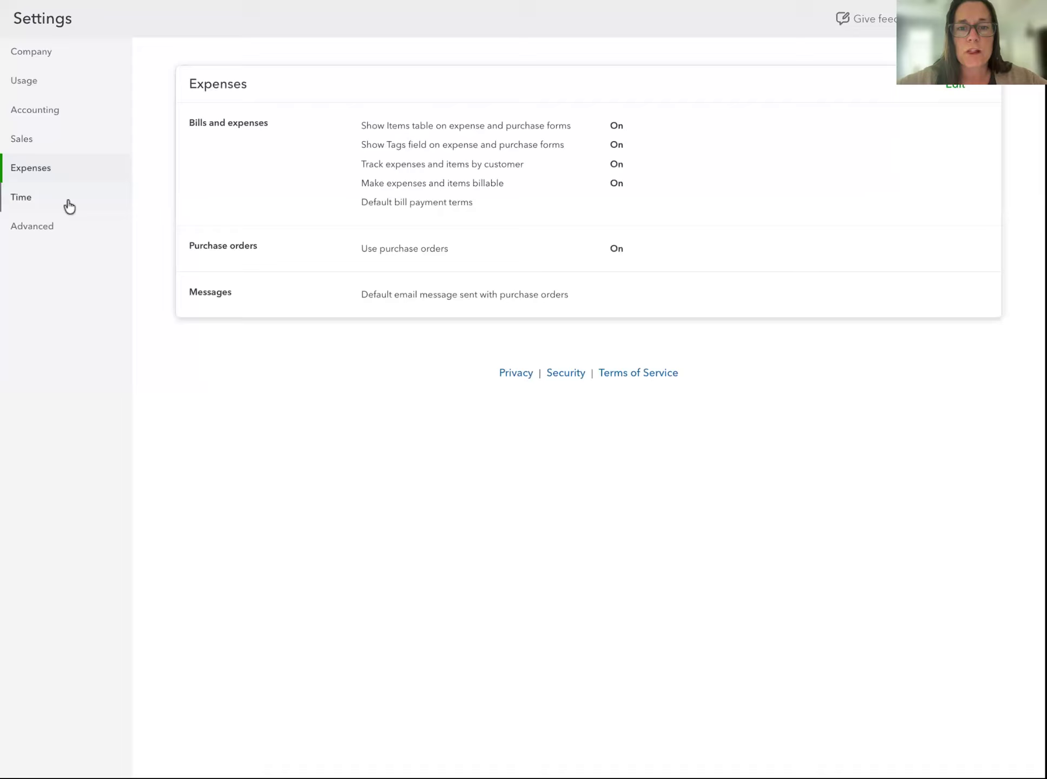
pyautogui.click(69, 205)
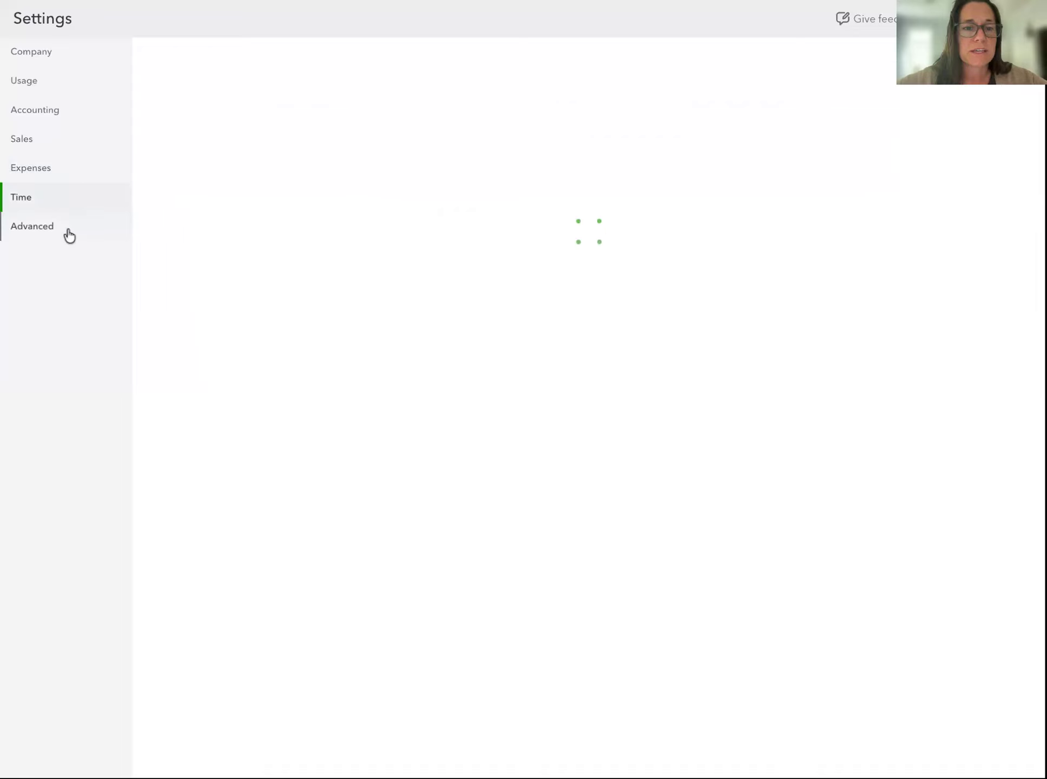
pyautogui.click(69, 235)
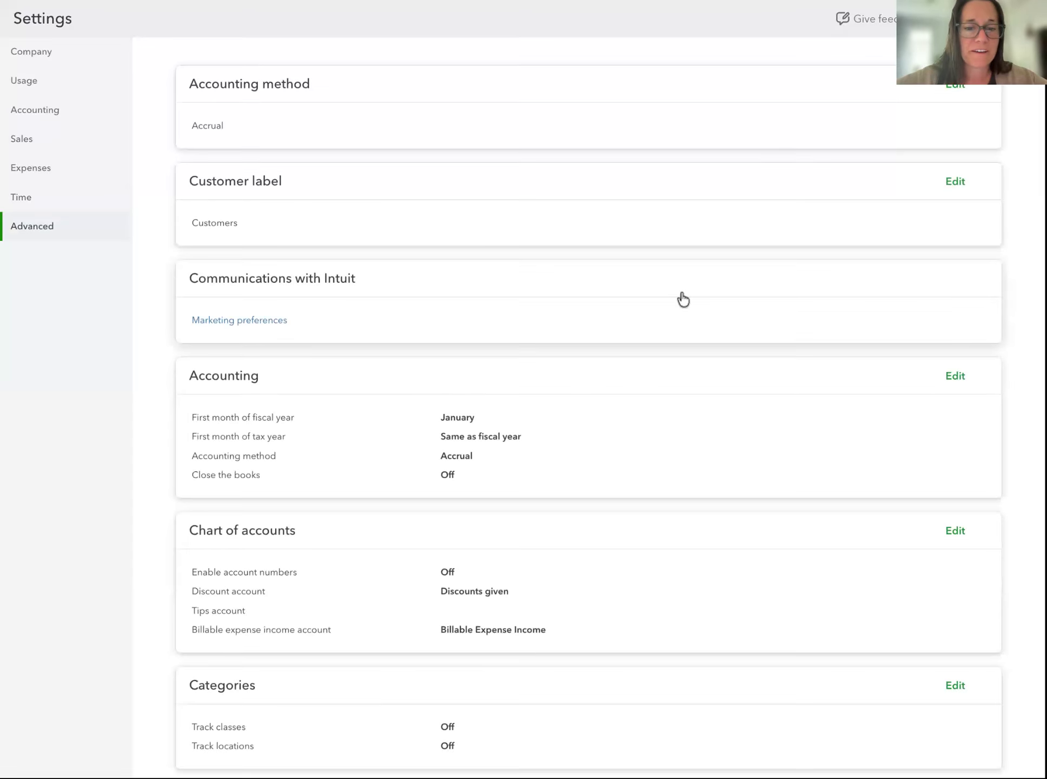
pyautogui.scroll(-1, 608, 416)
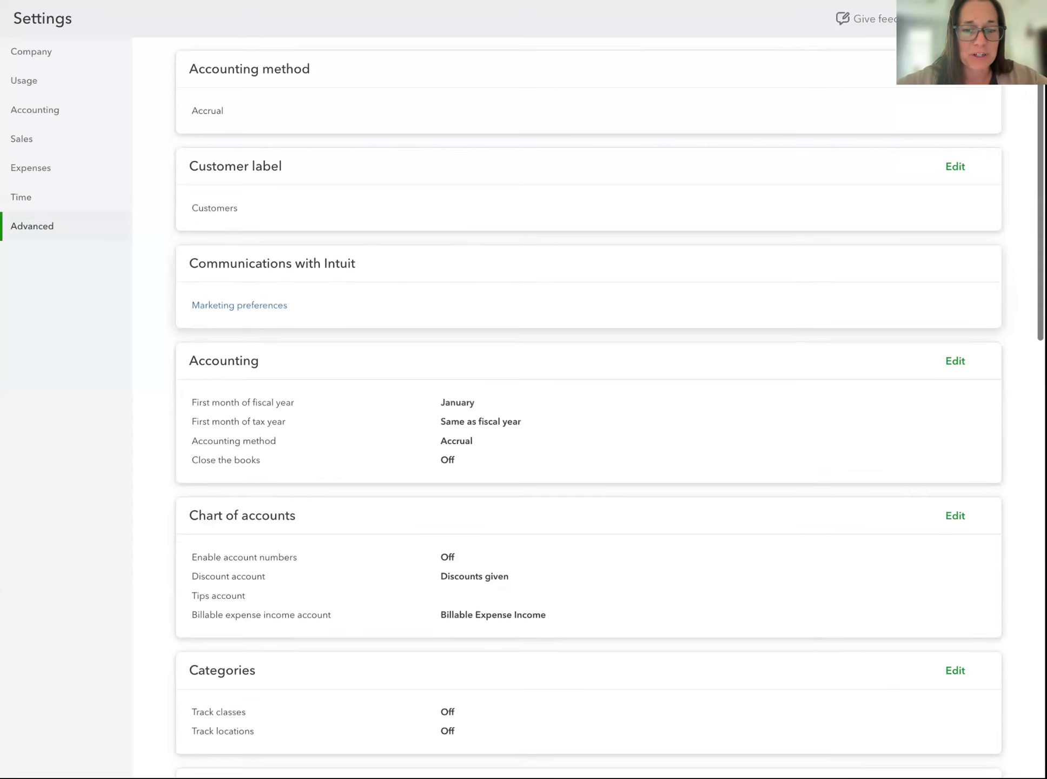
pyautogui.scroll(1, 608, 416)
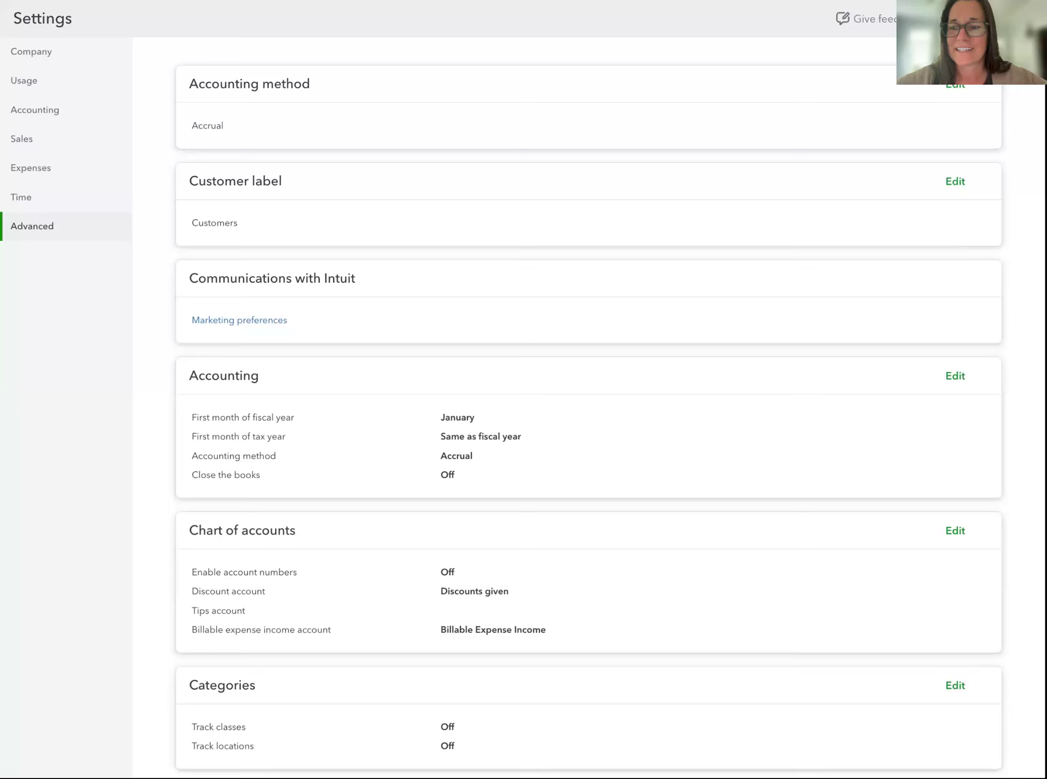
pyautogui.scroll(-15, 960, 371)
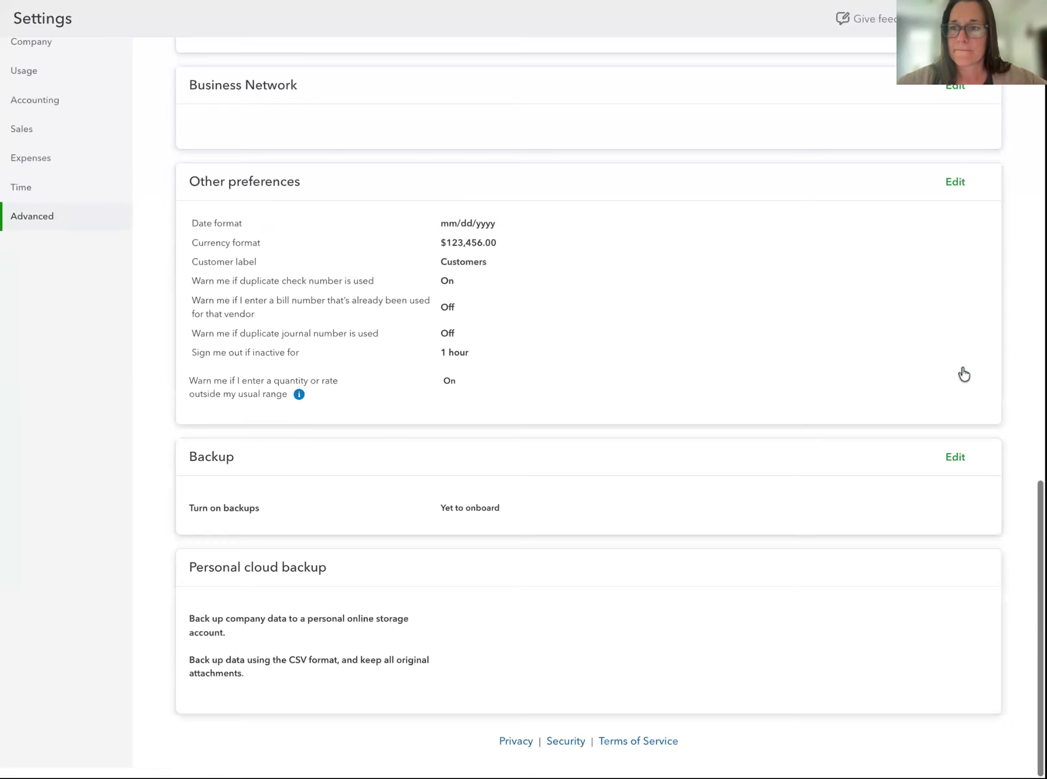
pyautogui.scroll(15, 960, 372)
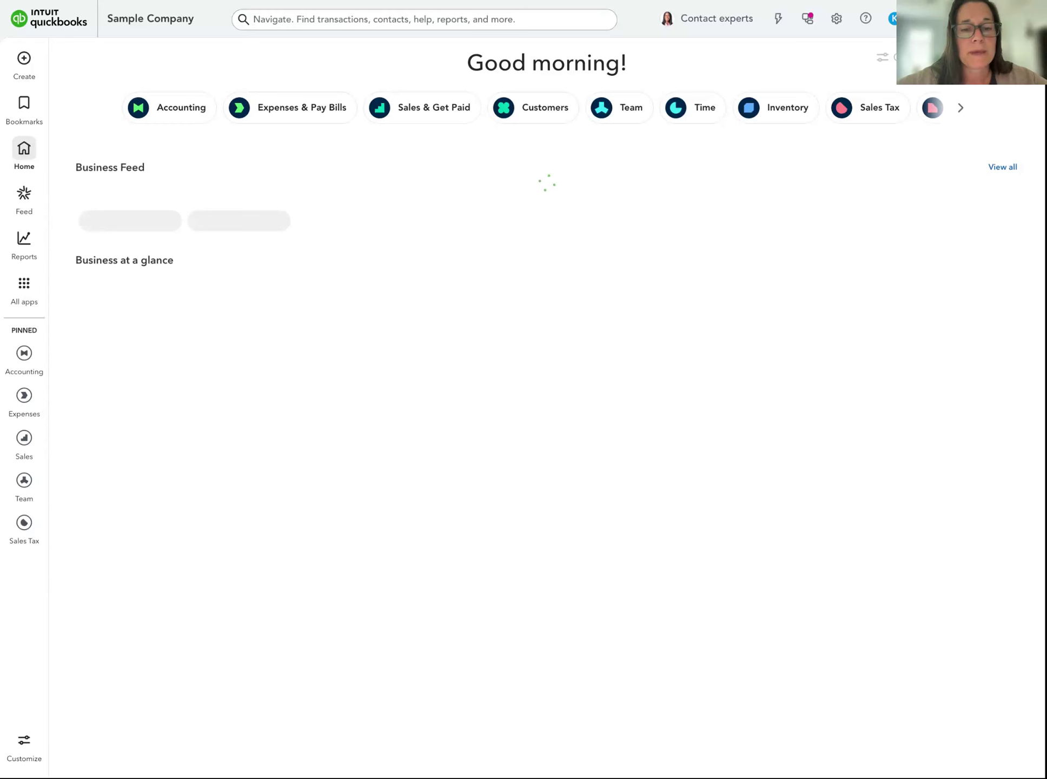
# Step: Customize the app menus by unpinning Team and Sales Tax, and save
pyautogui.moveTo(23, 353)
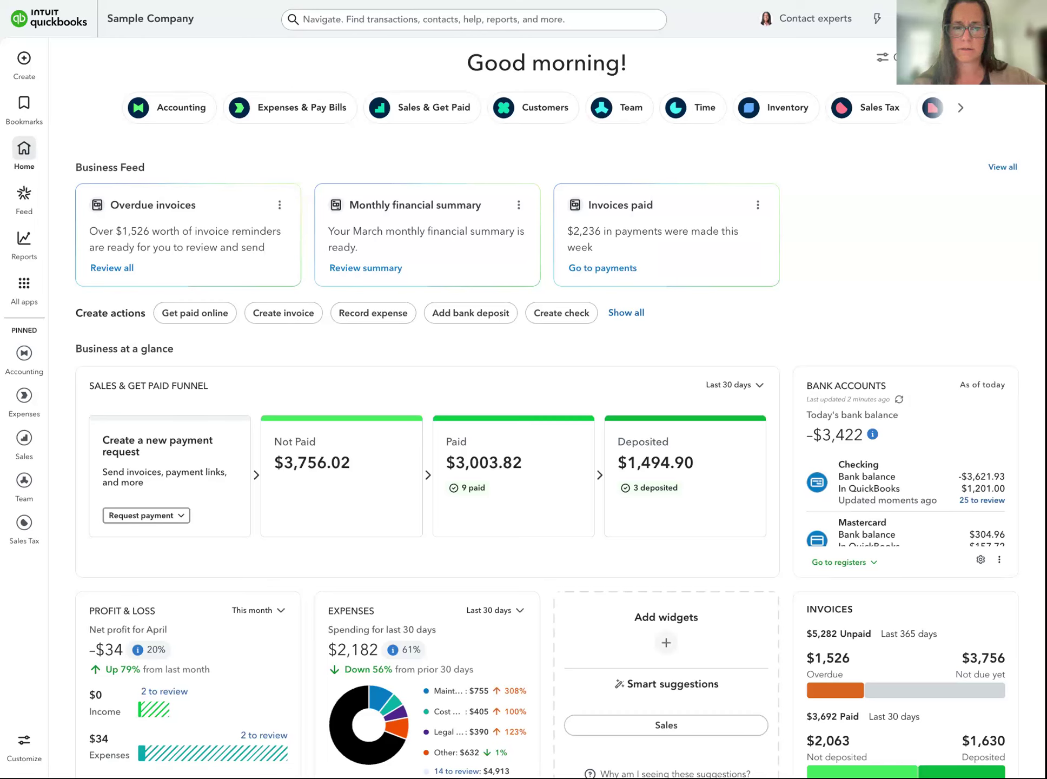
pyautogui.click(23, 746)
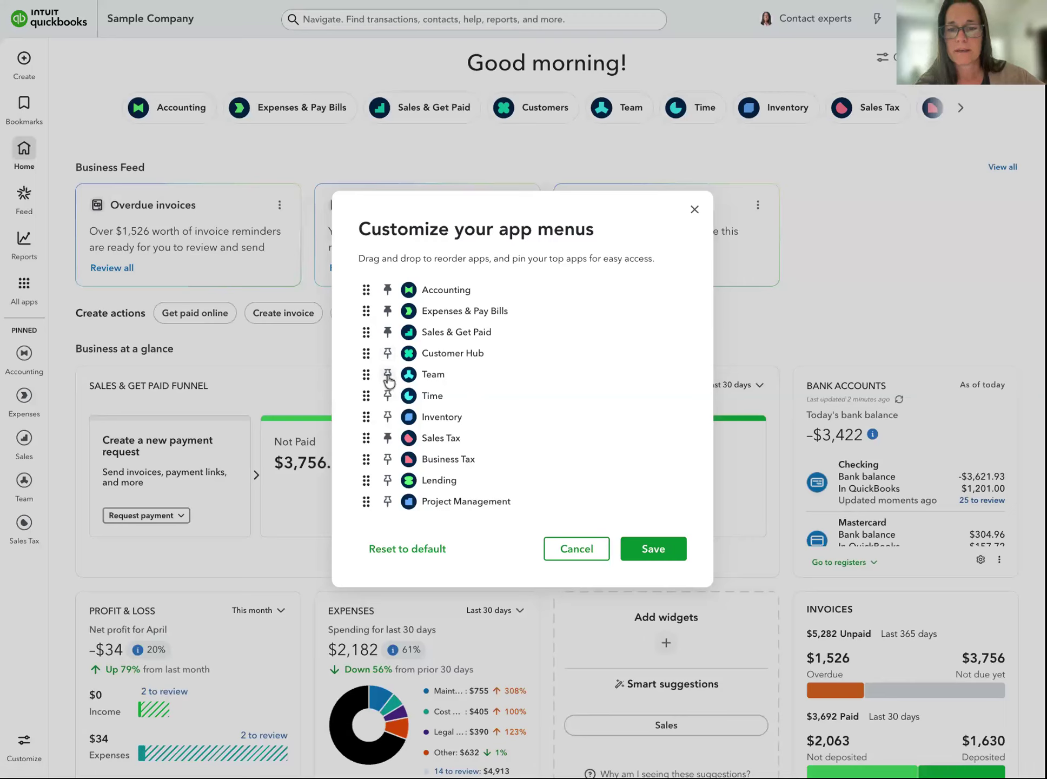
pyautogui.click(387, 438)
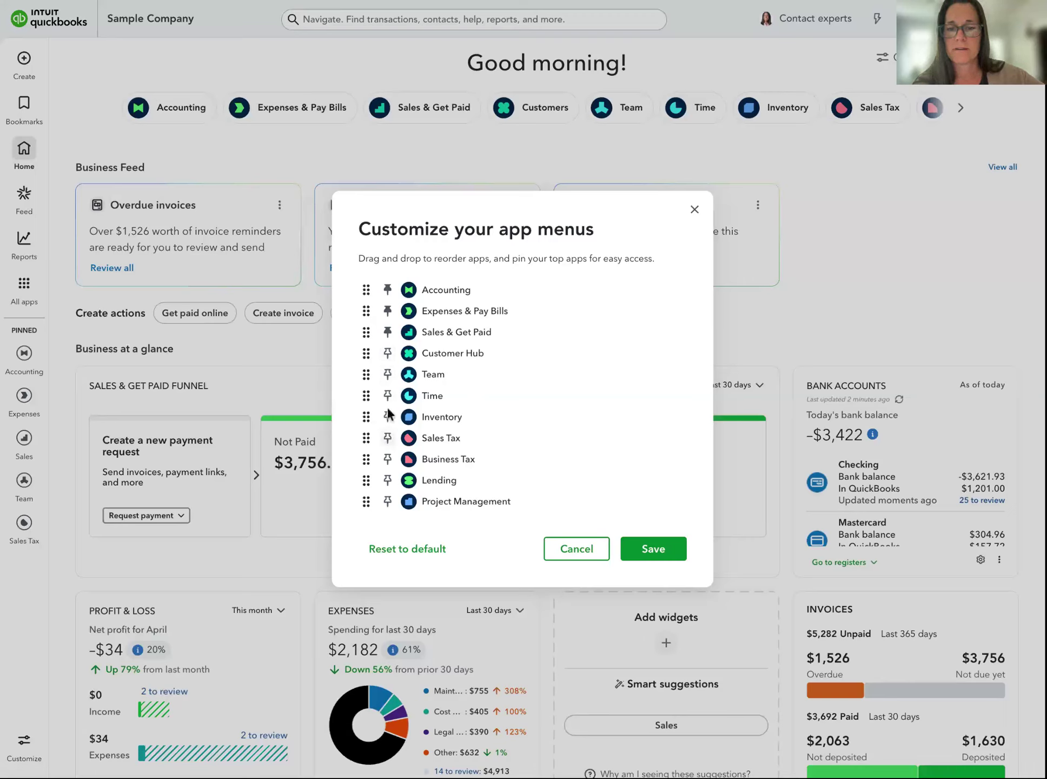
pyautogui.click(653, 548)
# Step: Look over the list of all apps and the pages offered under Accounting and Time
pyautogui.click(24, 287)
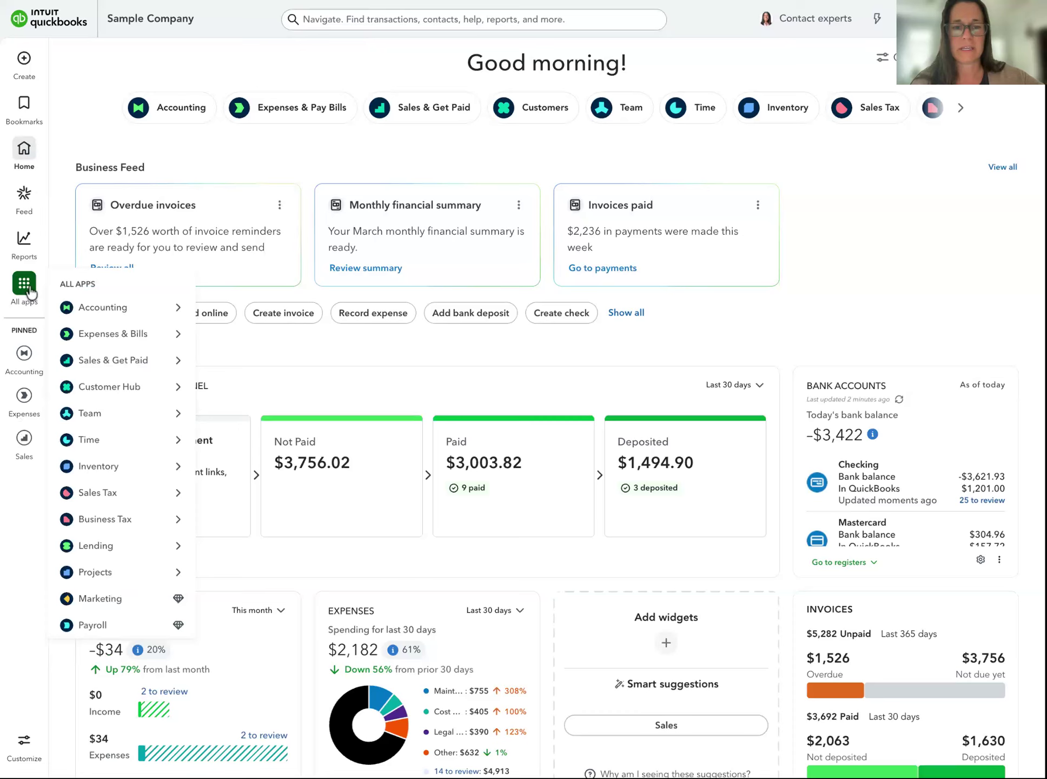
pyautogui.moveTo(125, 311)
pyautogui.moveTo(122, 452)
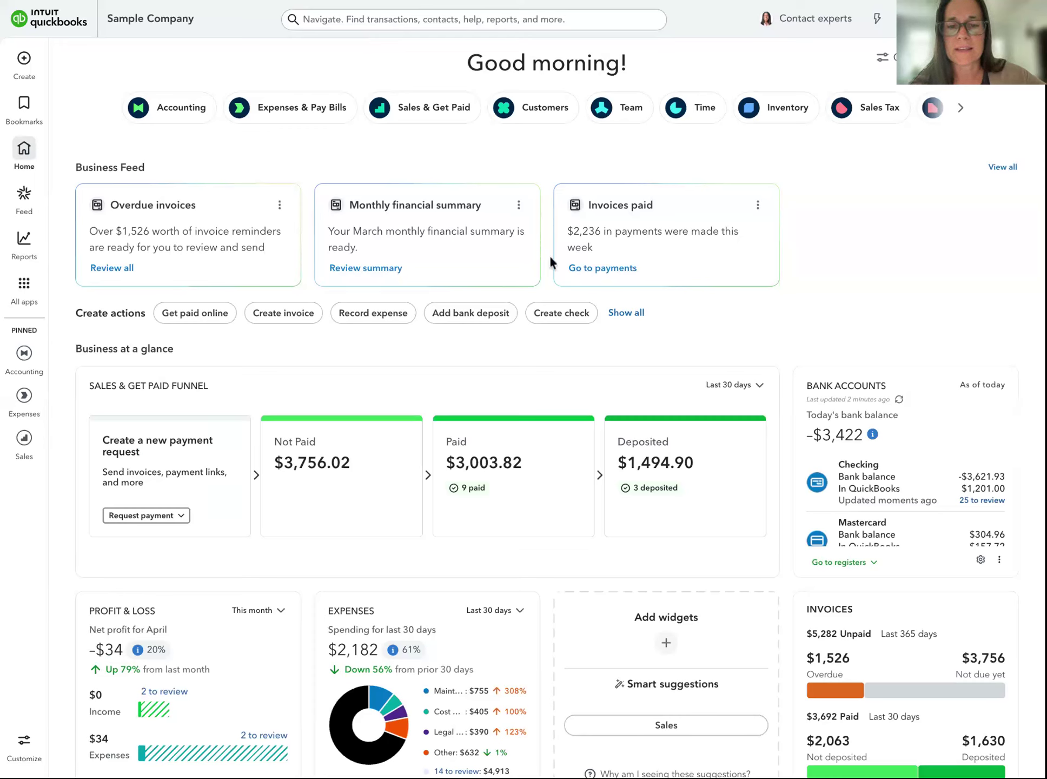
pyautogui.moveTo(32, 287)
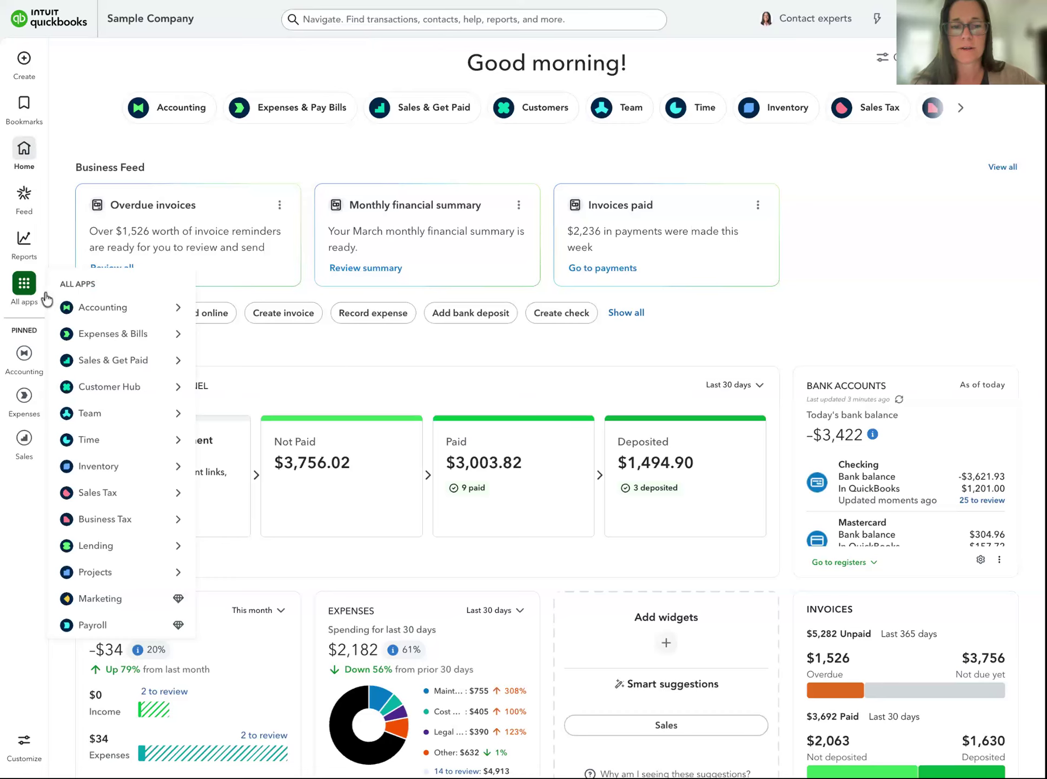
pyautogui.moveTo(129, 447)
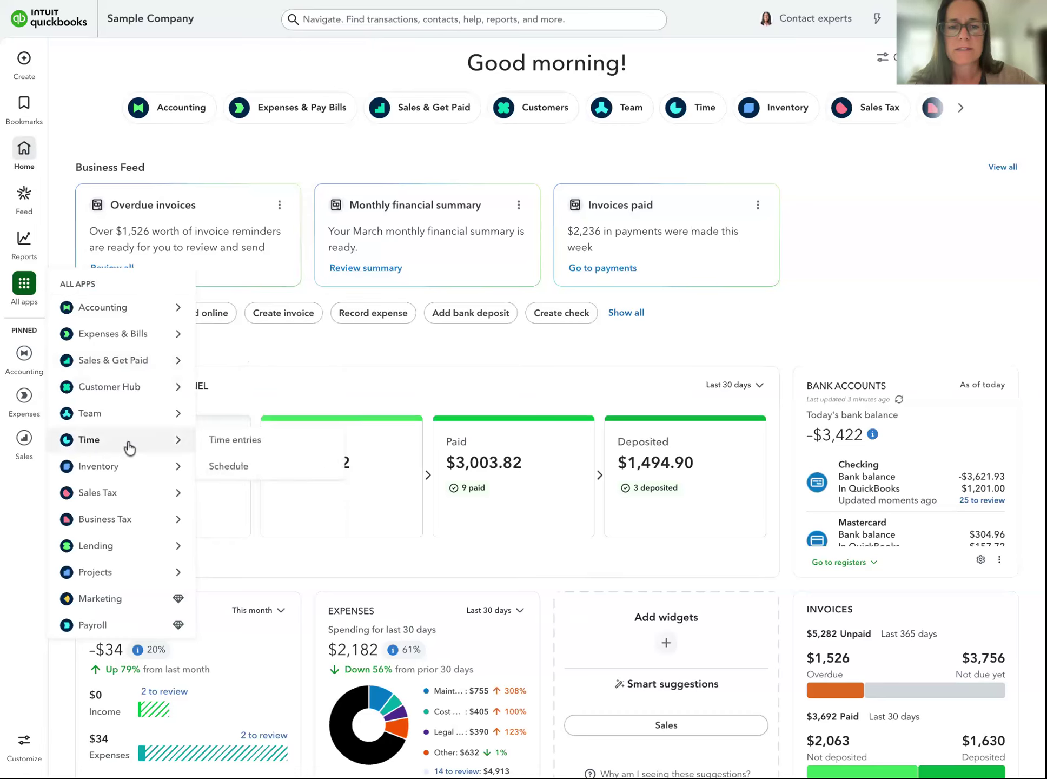
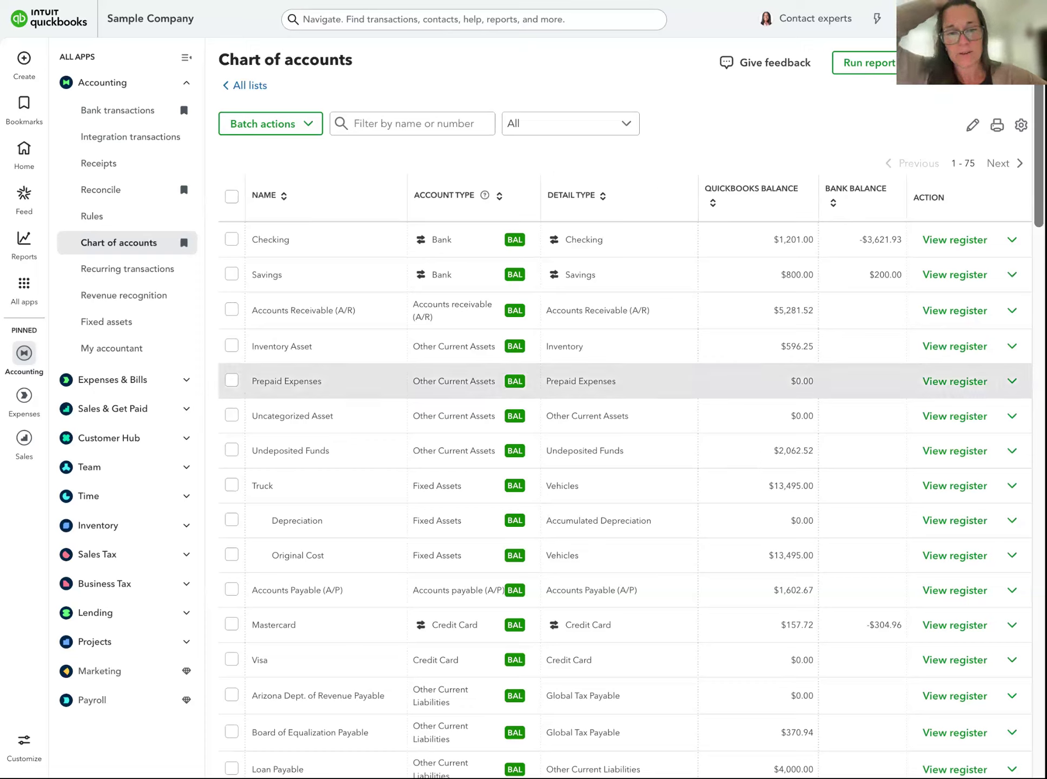
# Step: Look through the chart of accounts, from the bank accounts down to the income accounts
pyautogui.scroll(-1, 500, 367)
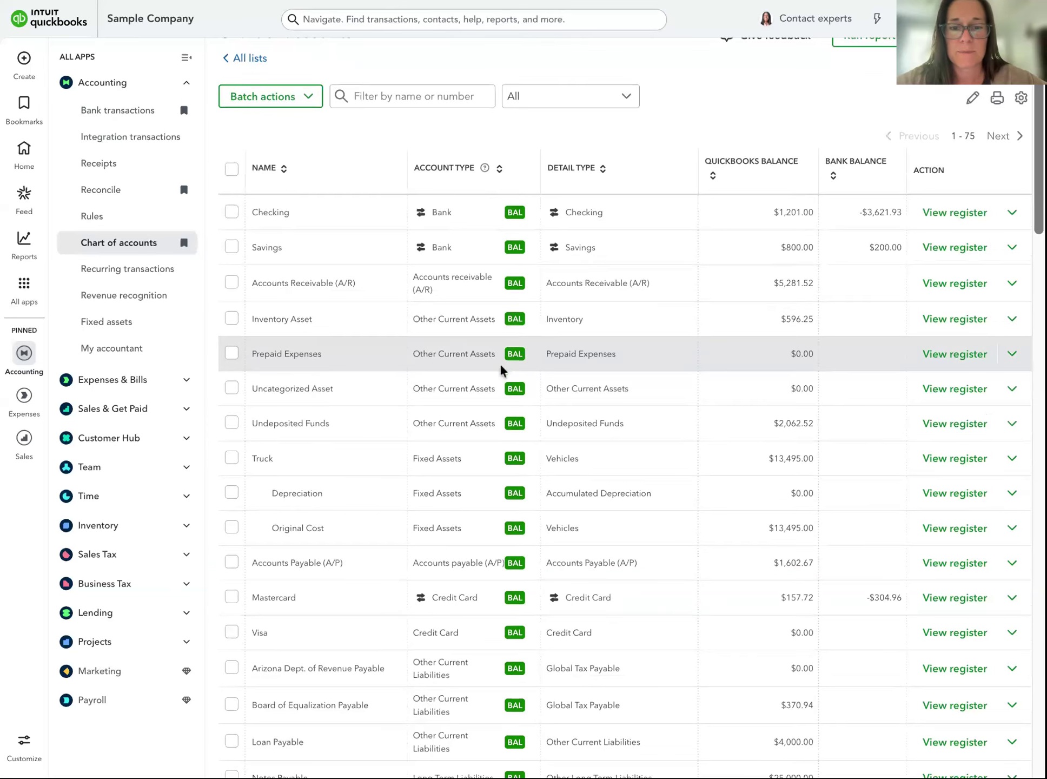
pyautogui.scroll(-2, 500, 365)
pyautogui.scroll(-5, 440, 411)
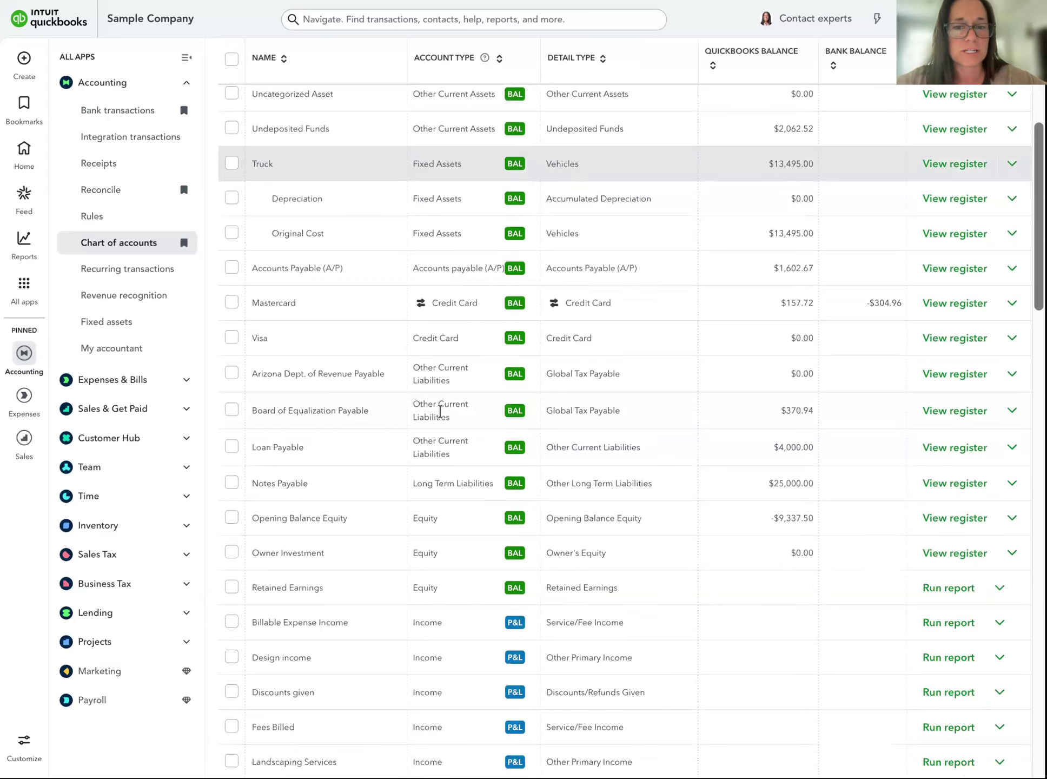
pyautogui.scroll(6, 405, 343)
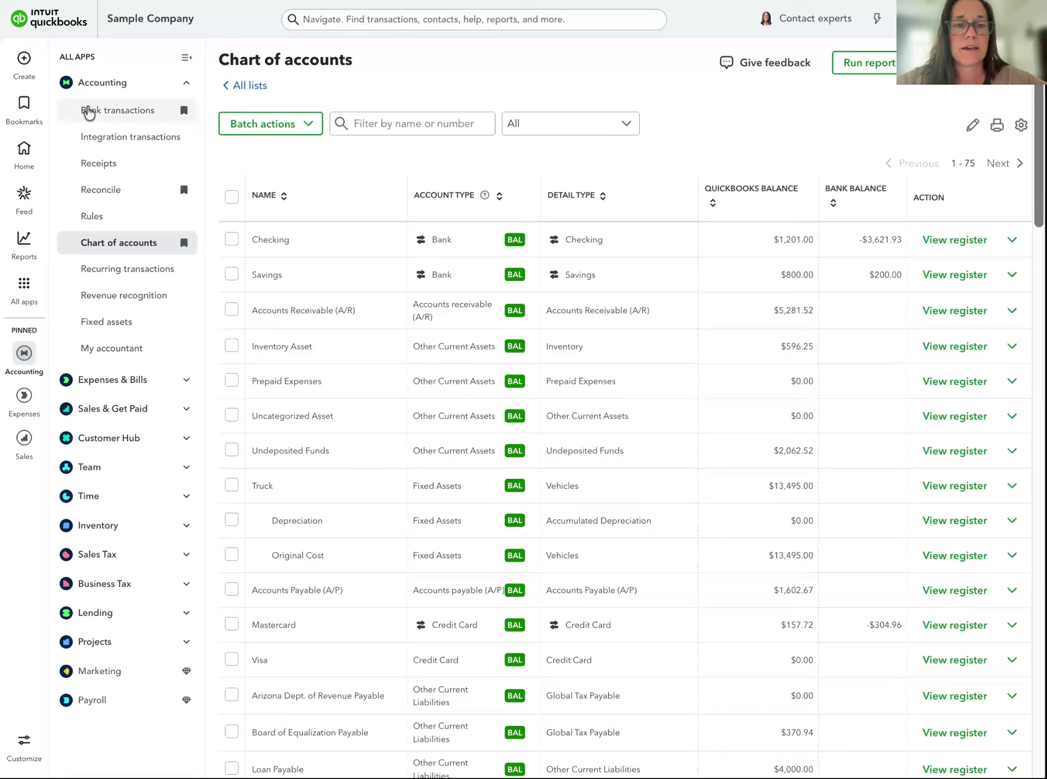
# Step: Go to the bookmarked Bank transactions page and dismiss the feature tour
pyautogui.click(40, 111)
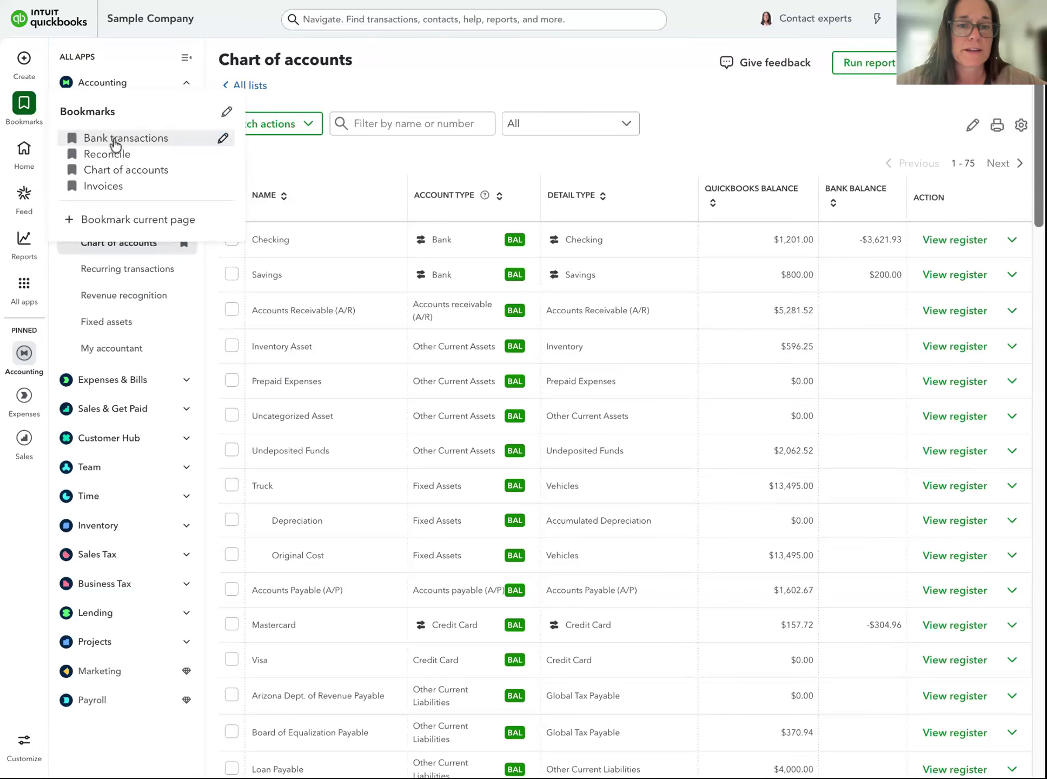
pyautogui.click(111, 139)
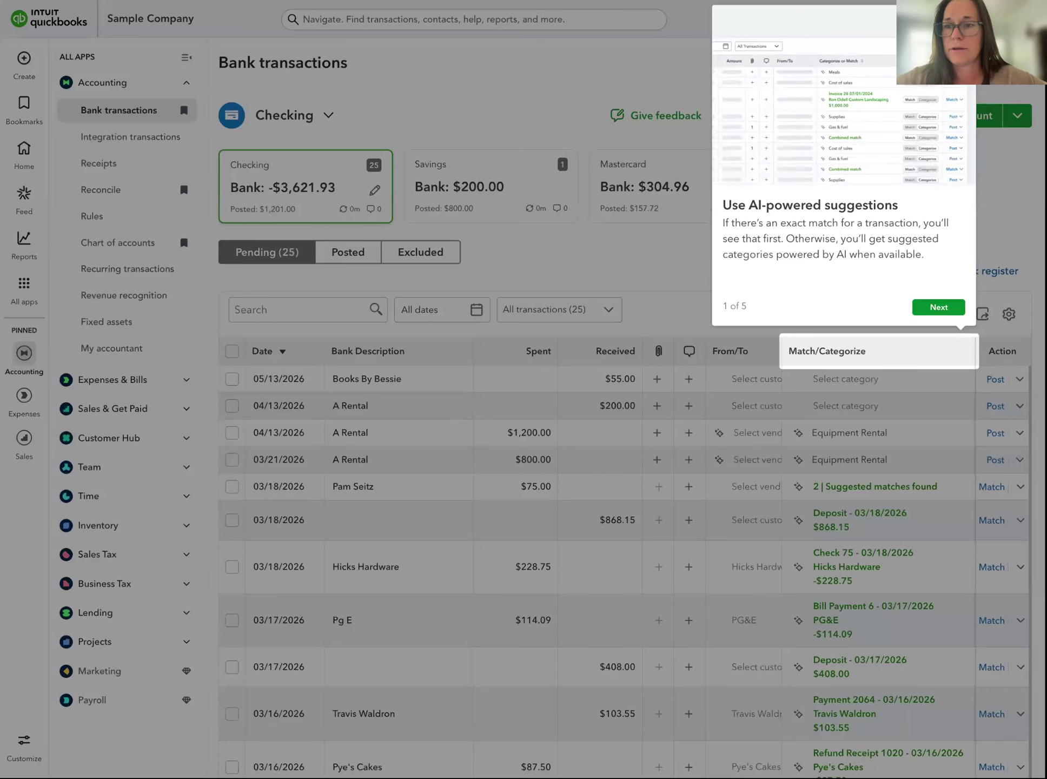
pyautogui.press('Escape')
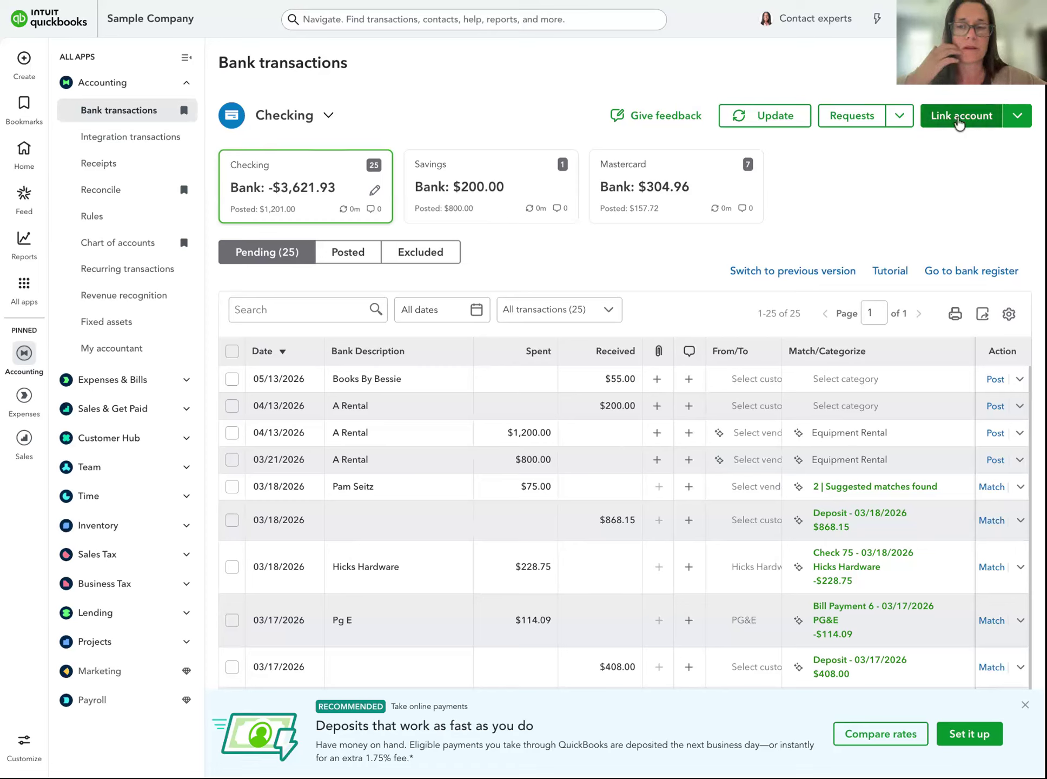
# Step: Try to link a bank account, then return to the bank transactions
pyautogui.click(961, 116)
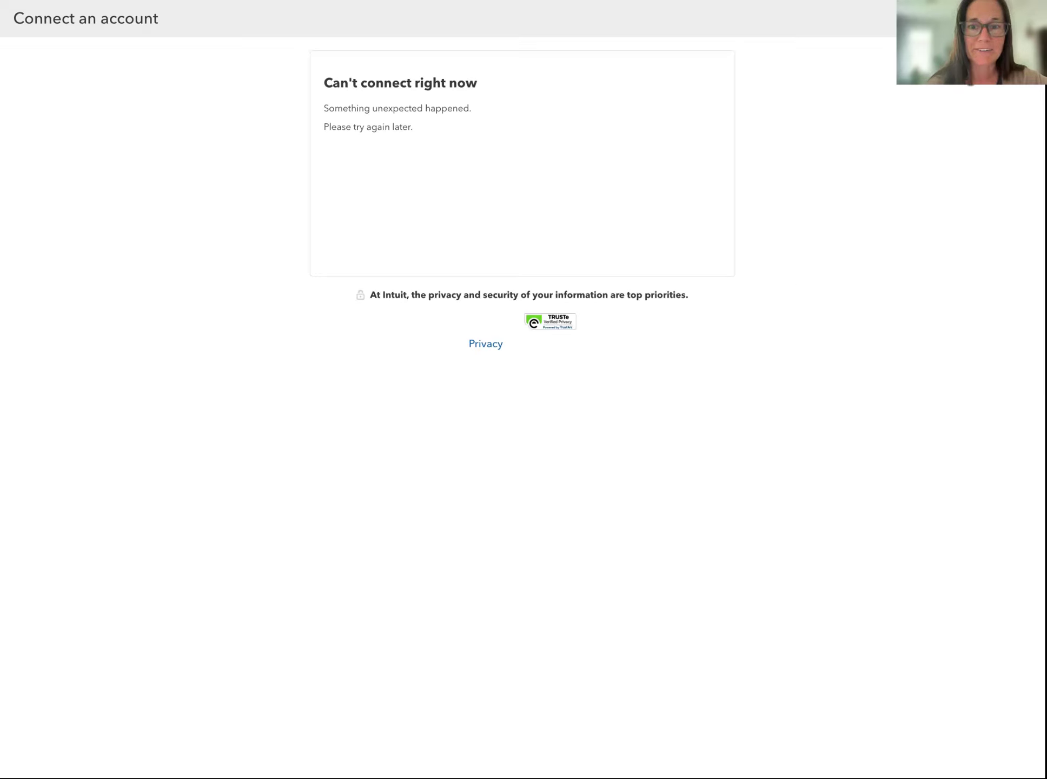
pyautogui.click(1027, 18)
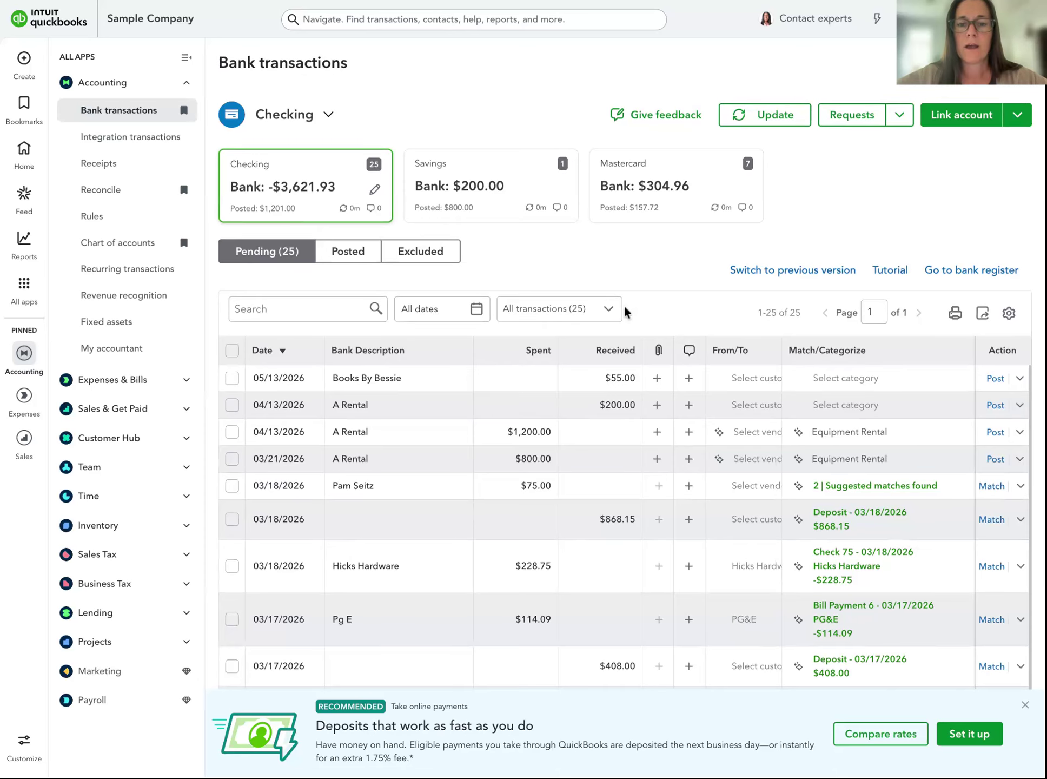
# Step: Expand the pending $1,200.00 A Rental transaction of 04/13/2026 and add A1 Rental as its new vendor
pyautogui.scroll(-1, 624, 311)
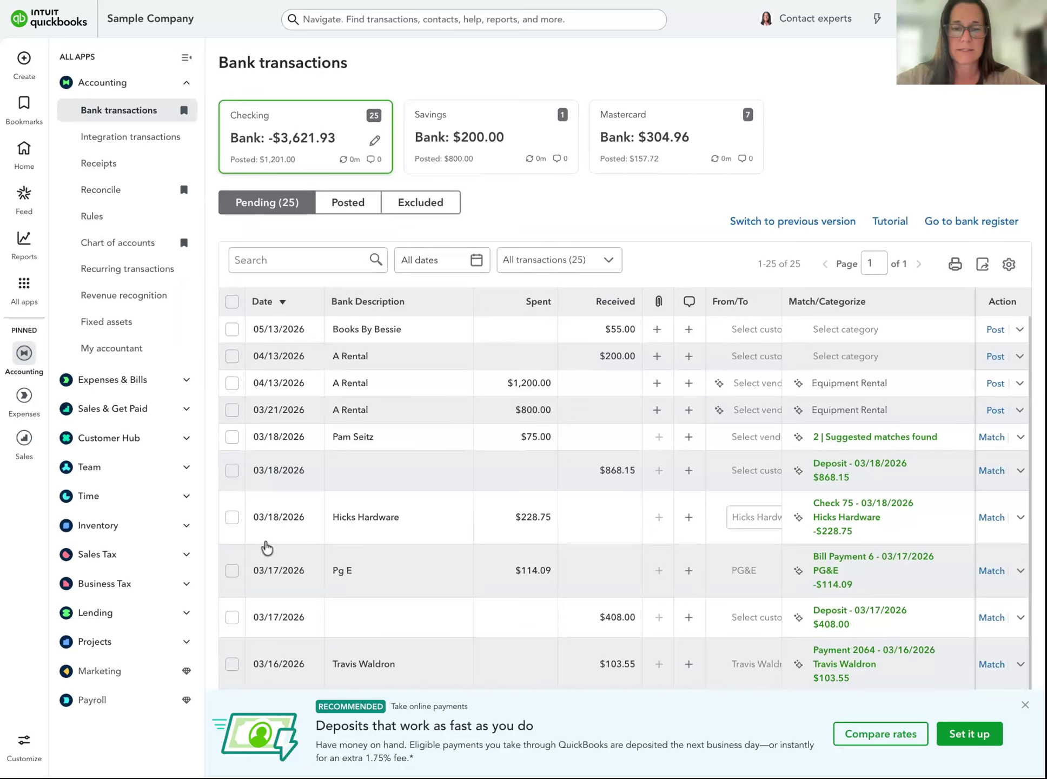
pyautogui.scroll(-4, 267, 547)
pyautogui.scroll(-2, 267, 547)
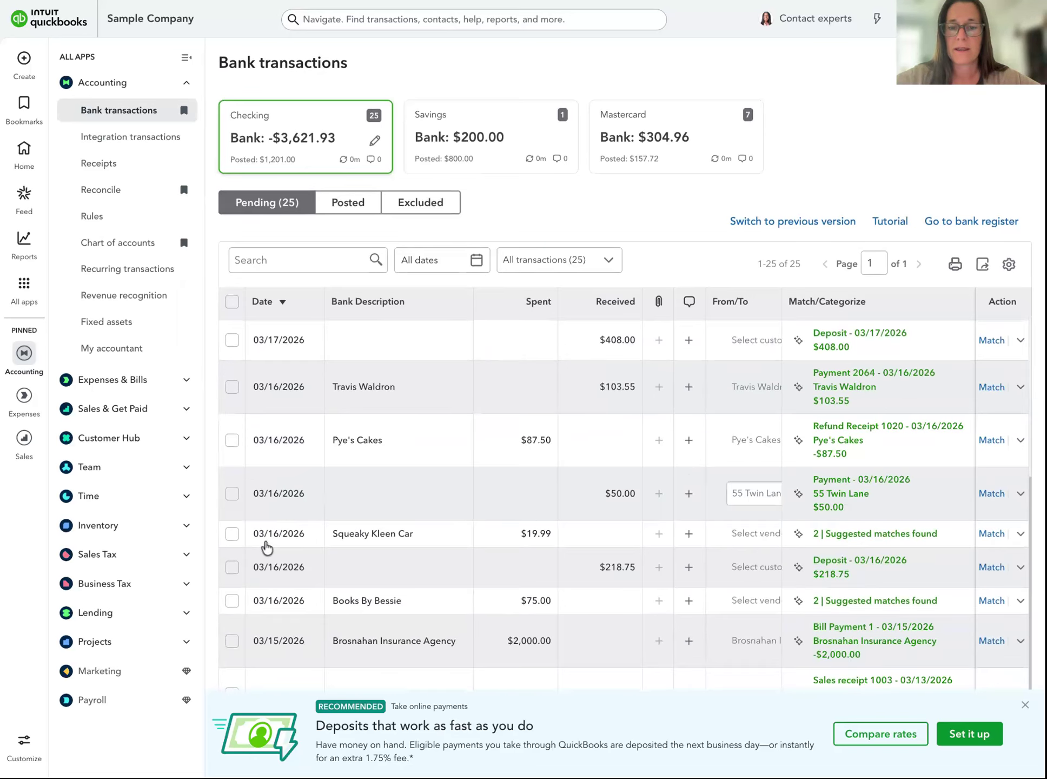
pyautogui.scroll(6, 266, 540)
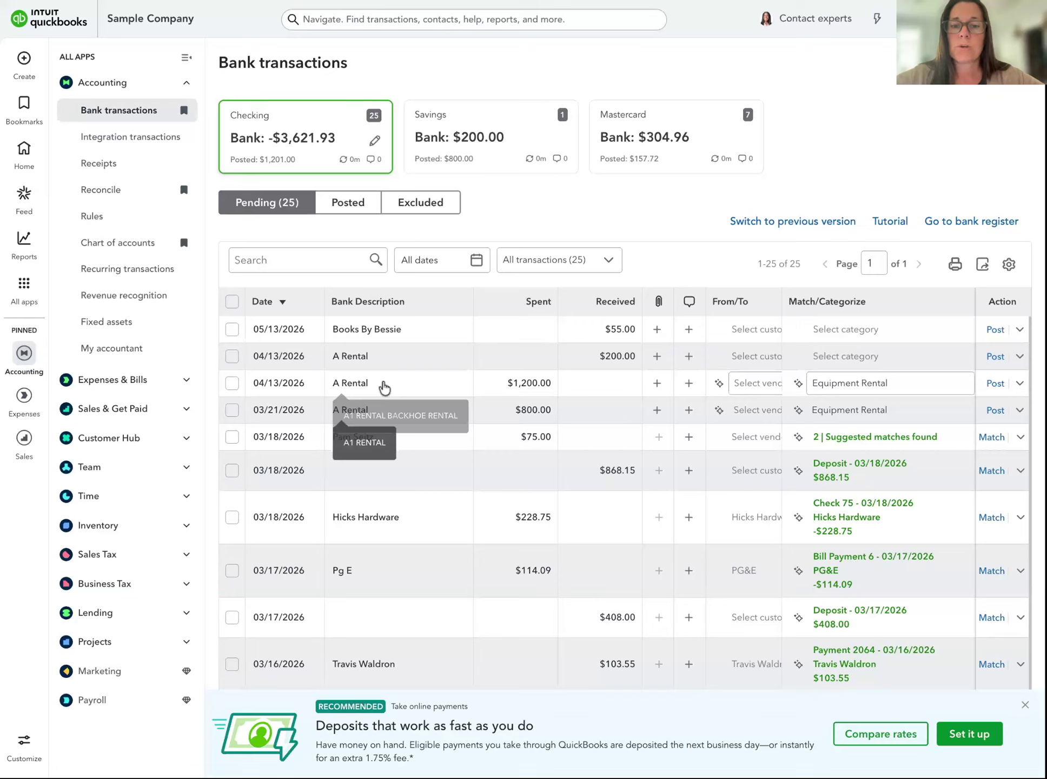
pyautogui.click(425, 393)
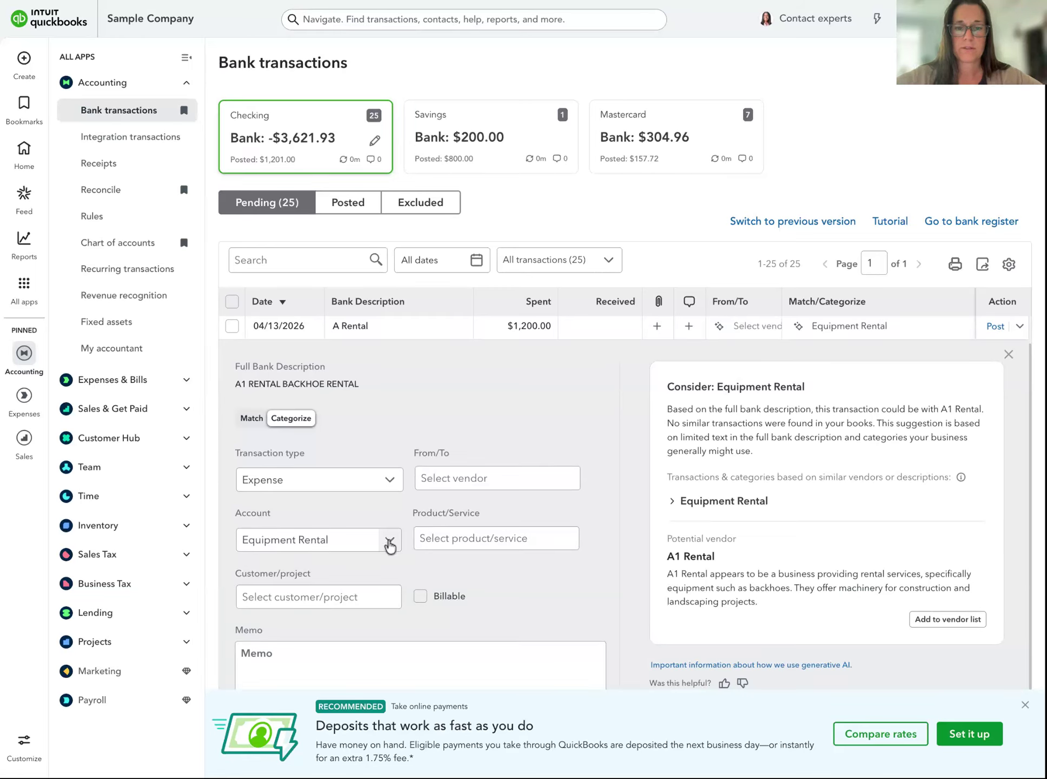
pyautogui.click(513, 481)
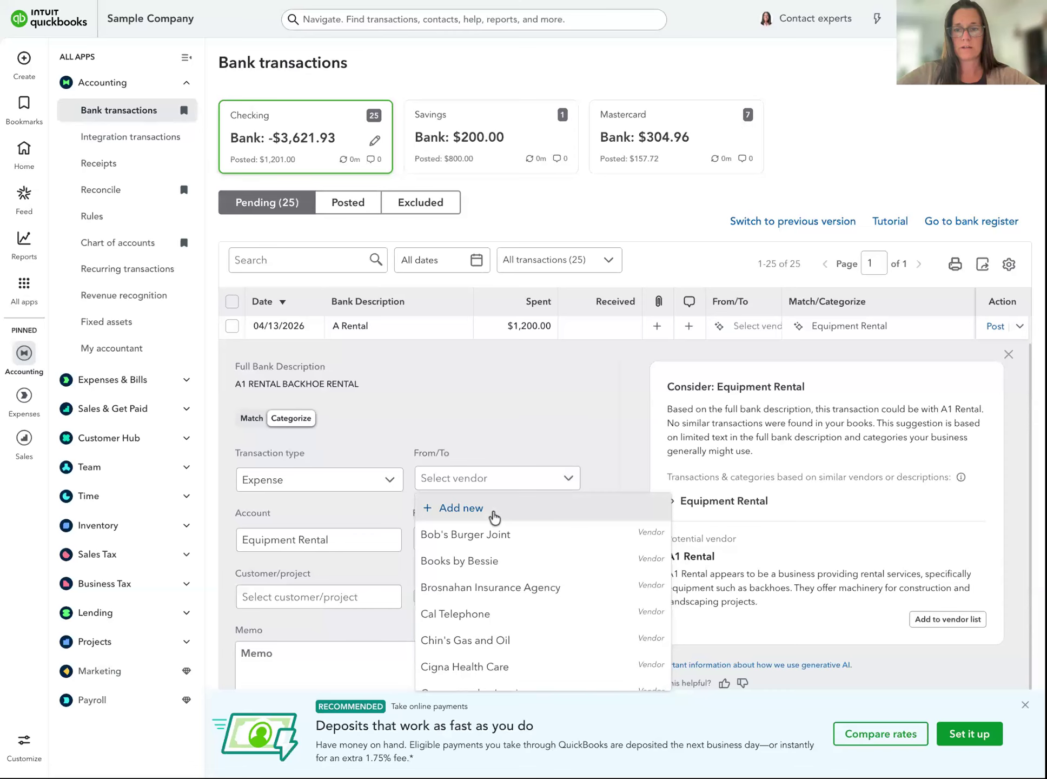
pyautogui.click(460, 508)
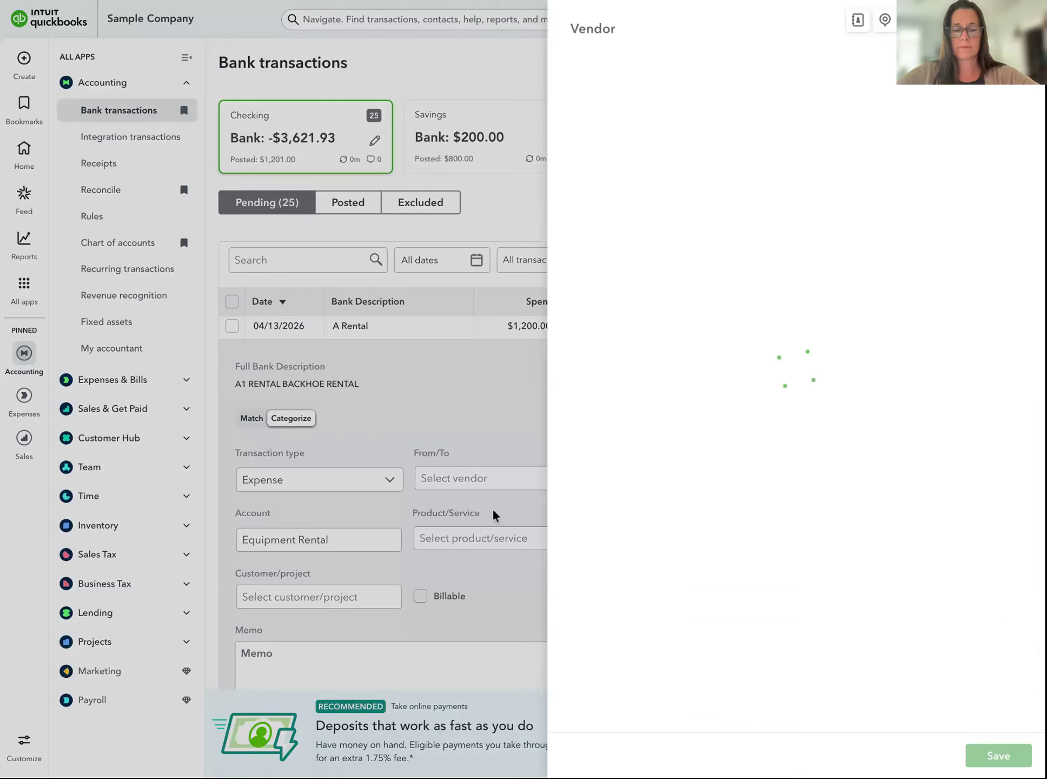
pyautogui.write('ental')
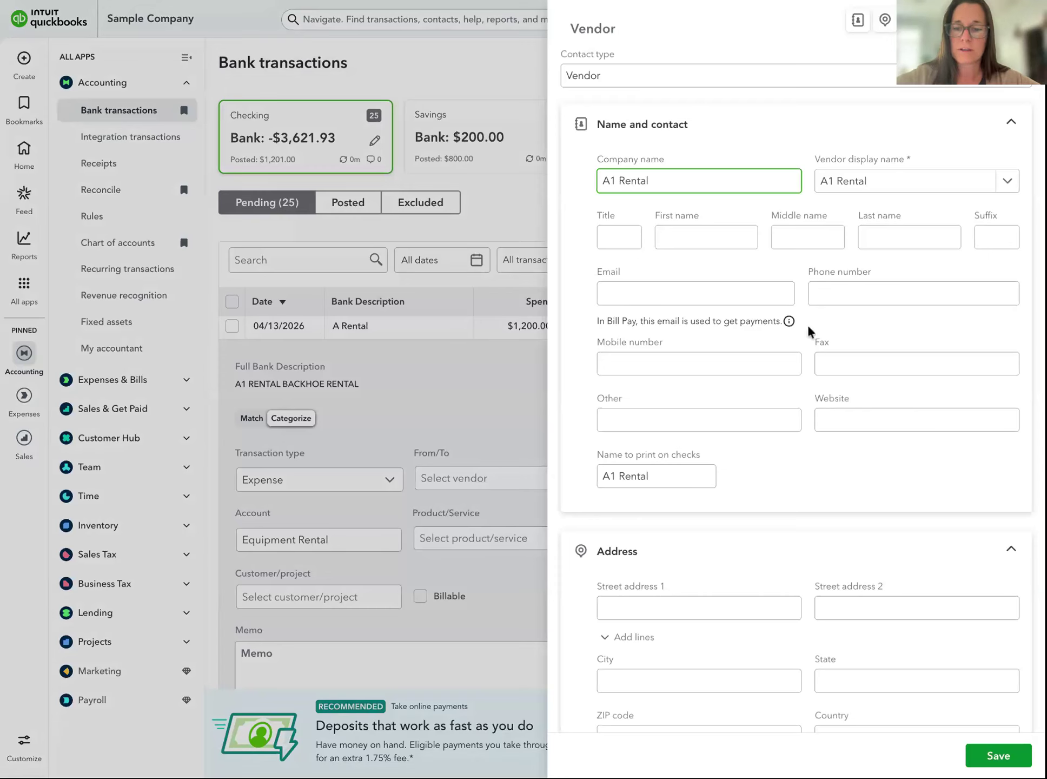
pyautogui.scroll(-1, 836, 418)
pyautogui.scroll(-1, 836, 418)
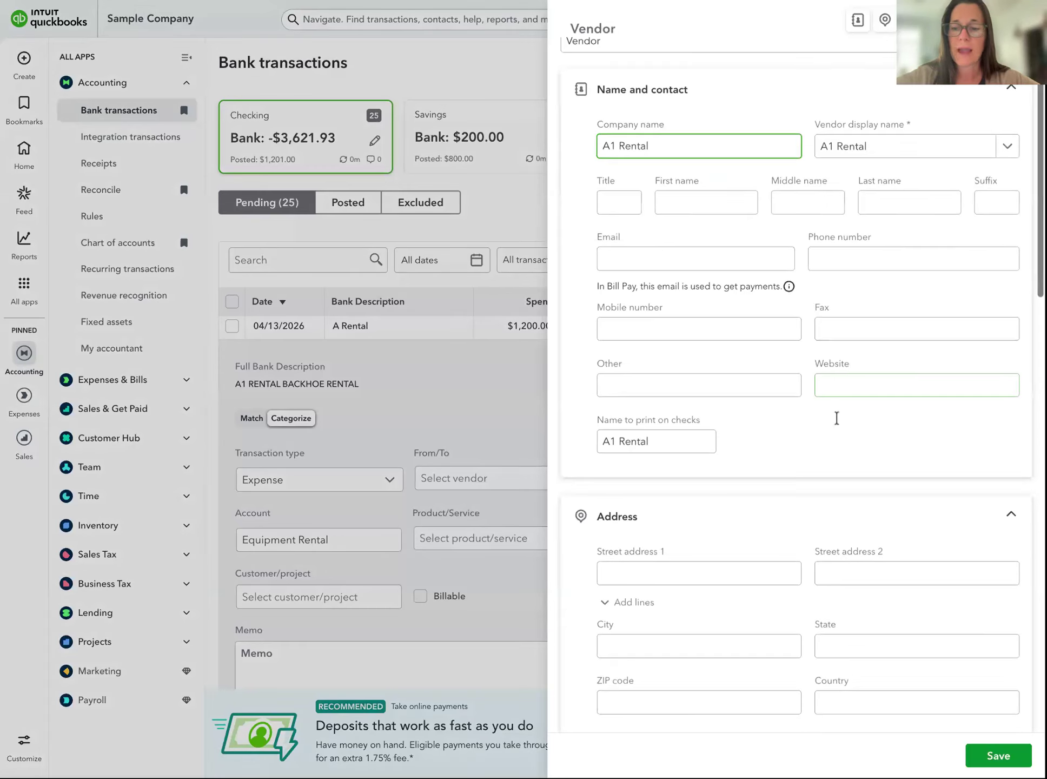
pyautogui.click(1000, 755)
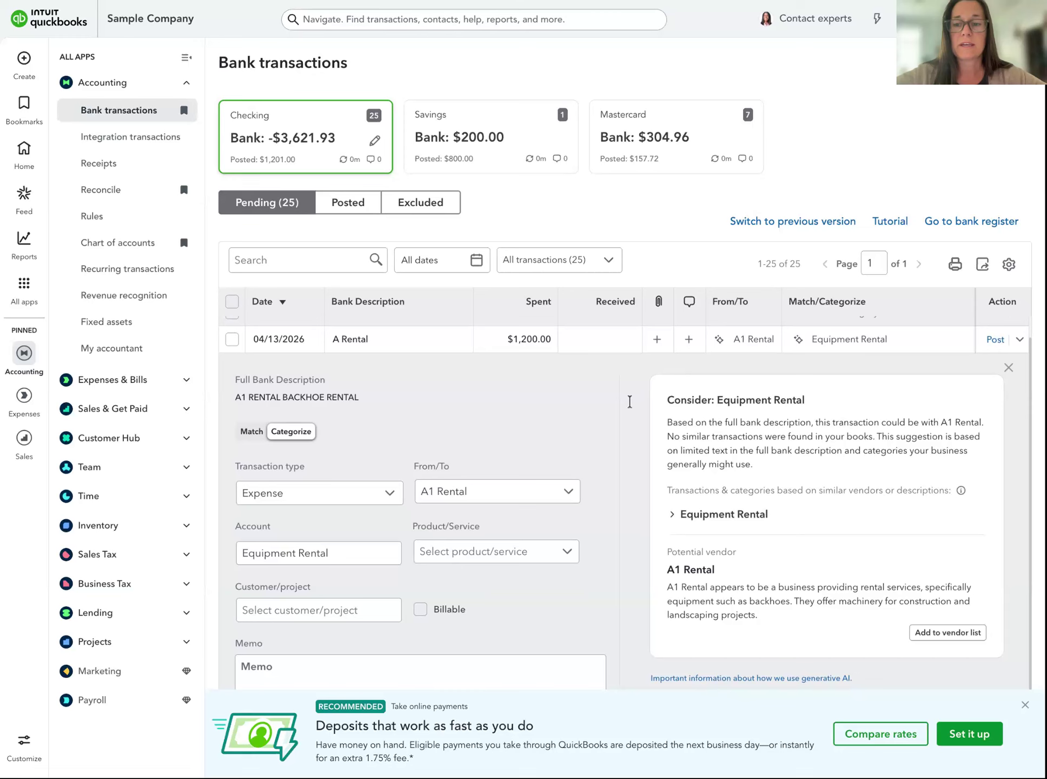
# Step: Keep Equipment Rental as the account, enter a memo naming the project, and post the $1,200.00 A Rental expense
pyautogui.click(274, 552)
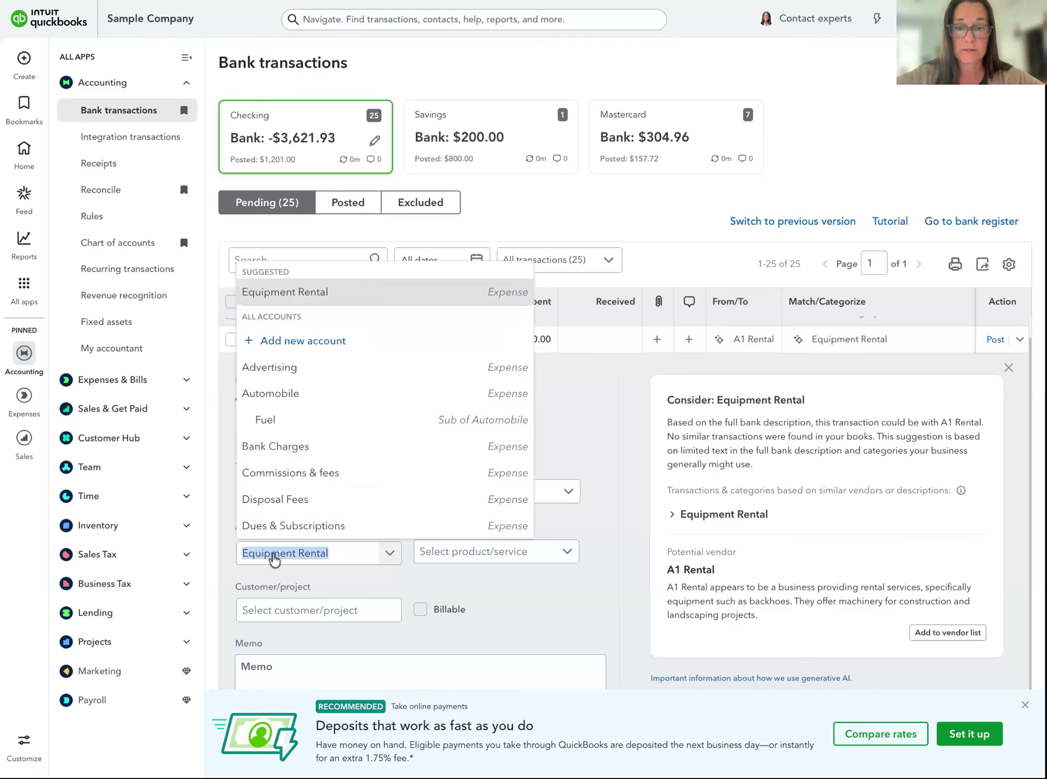
pyautogui.click(275, 560)
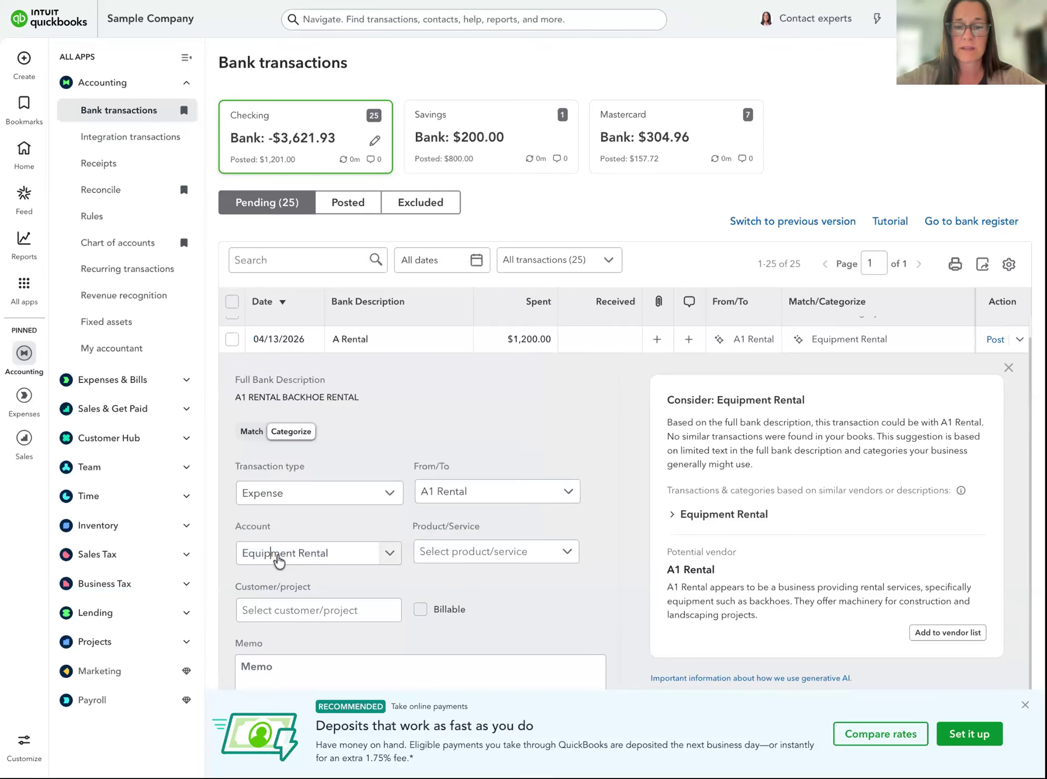
pyautogui.scroll(-2, 576, 591)
pyautogui.click(433, 558)
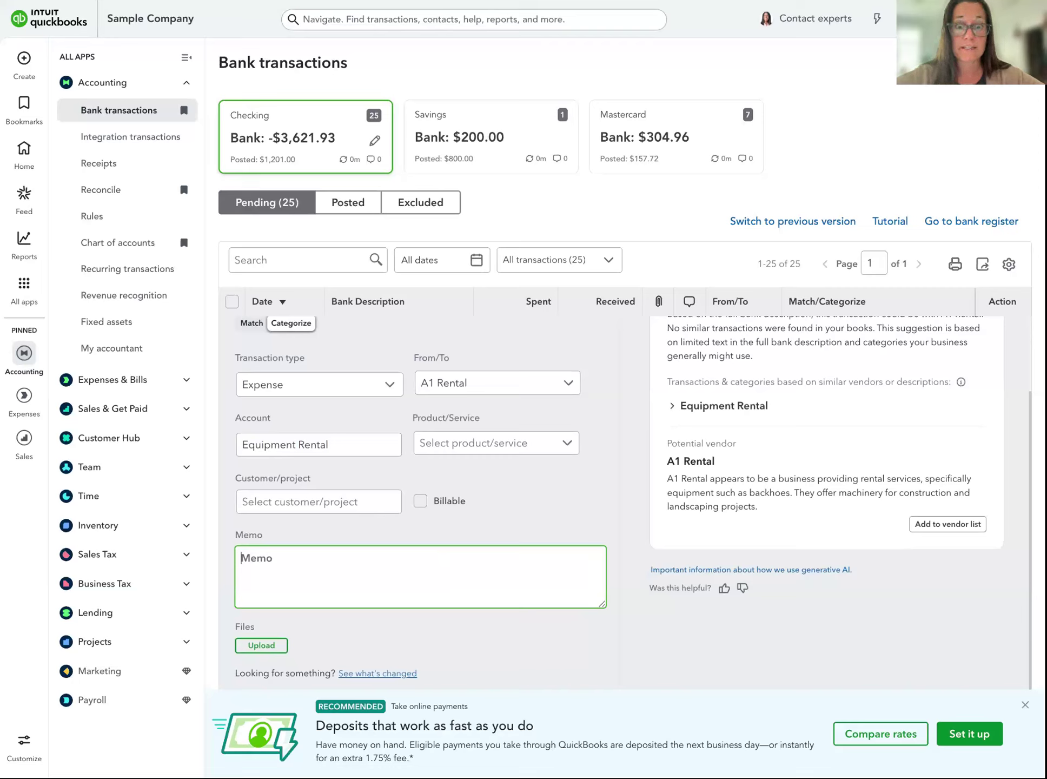
pyautogui.write('Dion project')
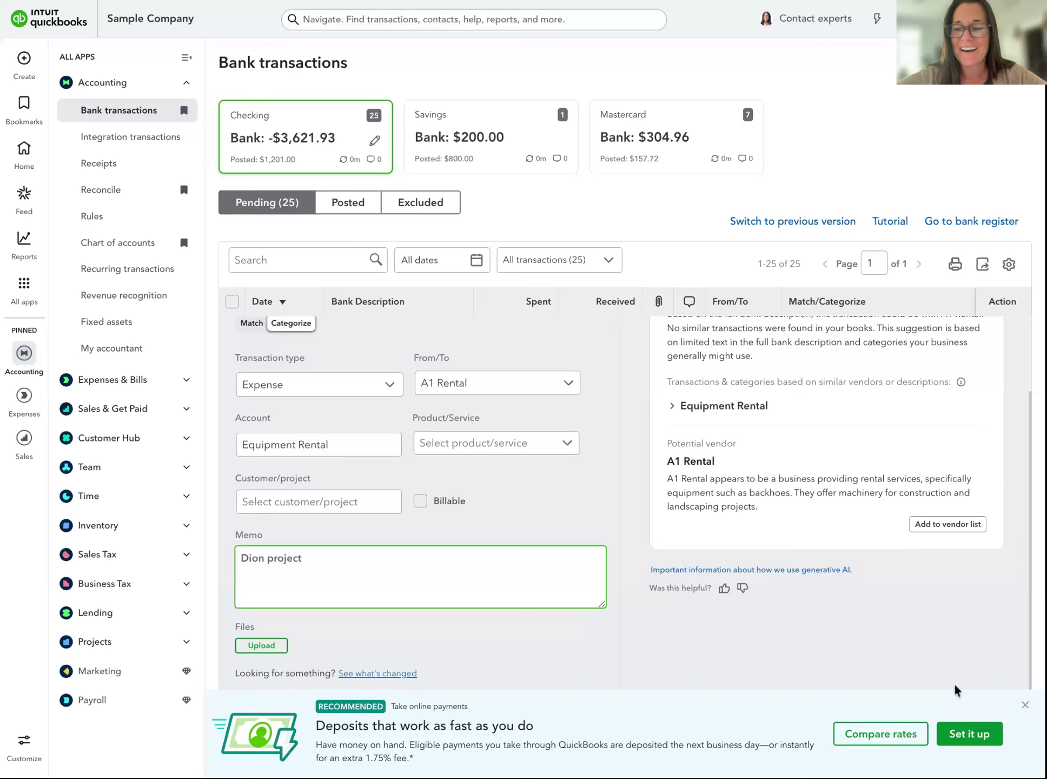
pyautogui.scroll(-2, 954, 682)
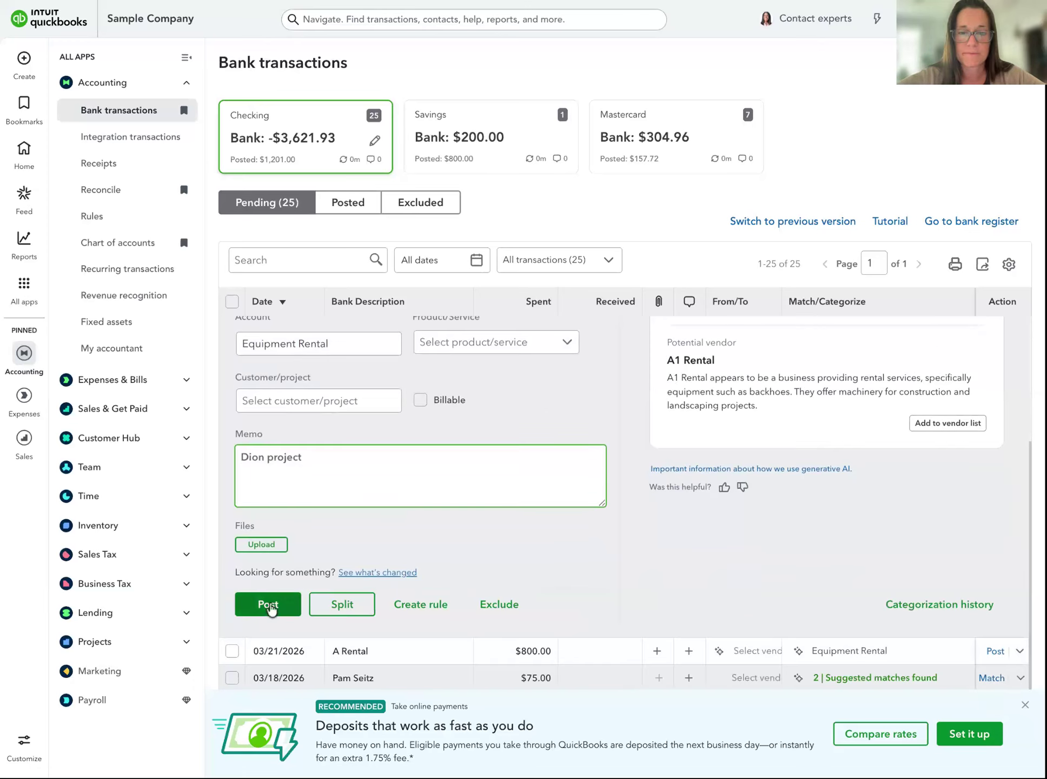
pyautogui.click(270, 605)
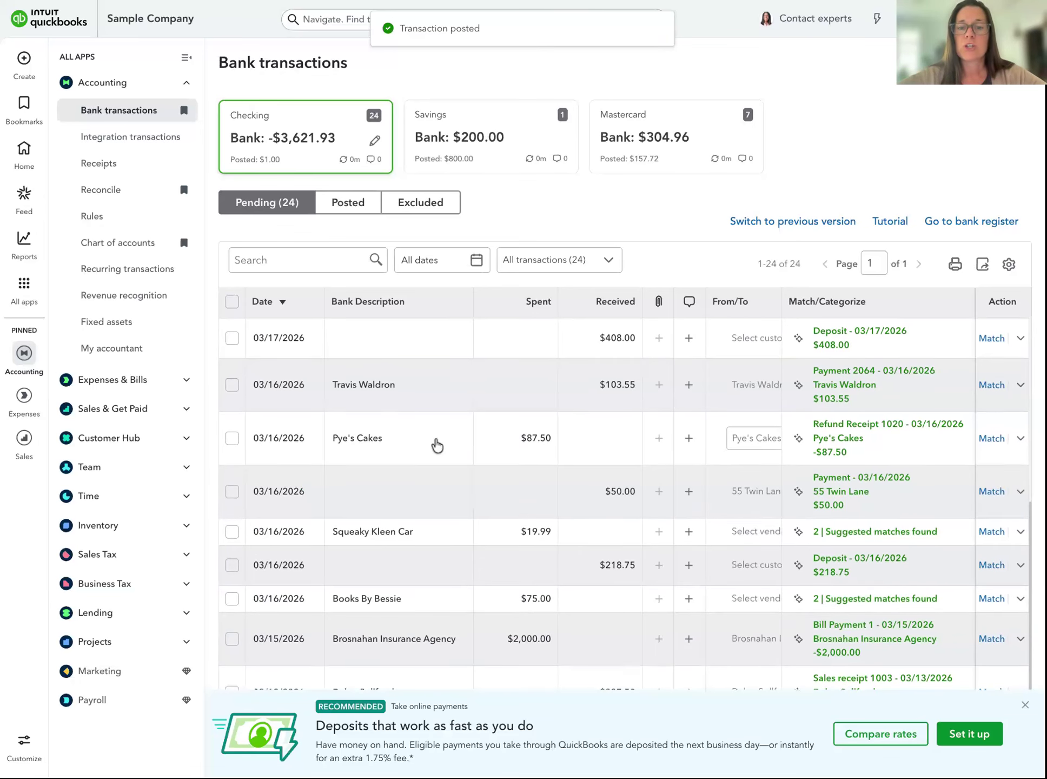
pyautogui.scroll(5, 437, 445)
pyautogui.scroll(1, 431, 388)
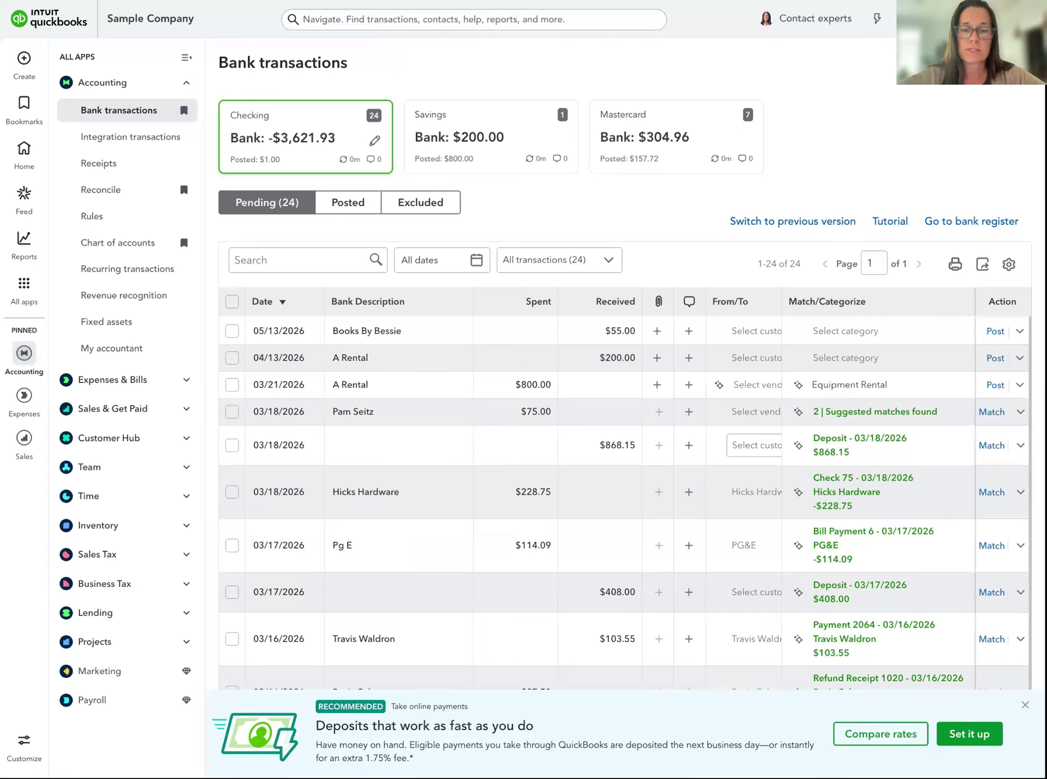
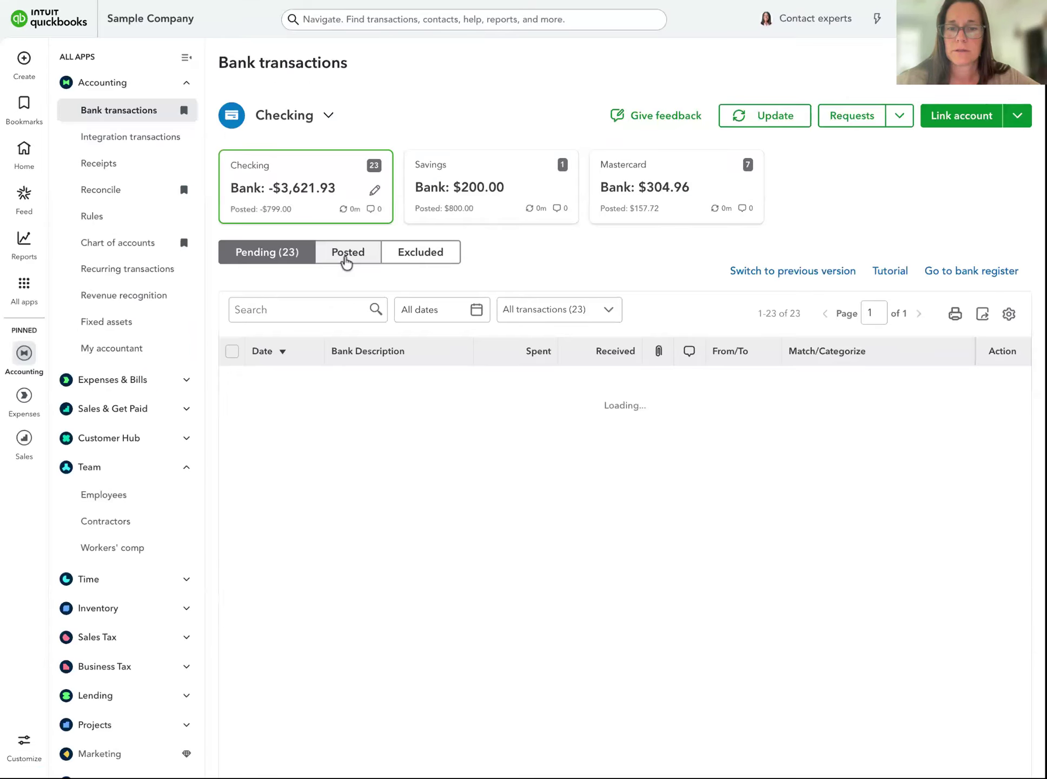
# Step: Undo both posted A Rental transactions in Checking and return to the pending list
pyautogui.click(346, 259)
pyautogui.click(1012, 378)
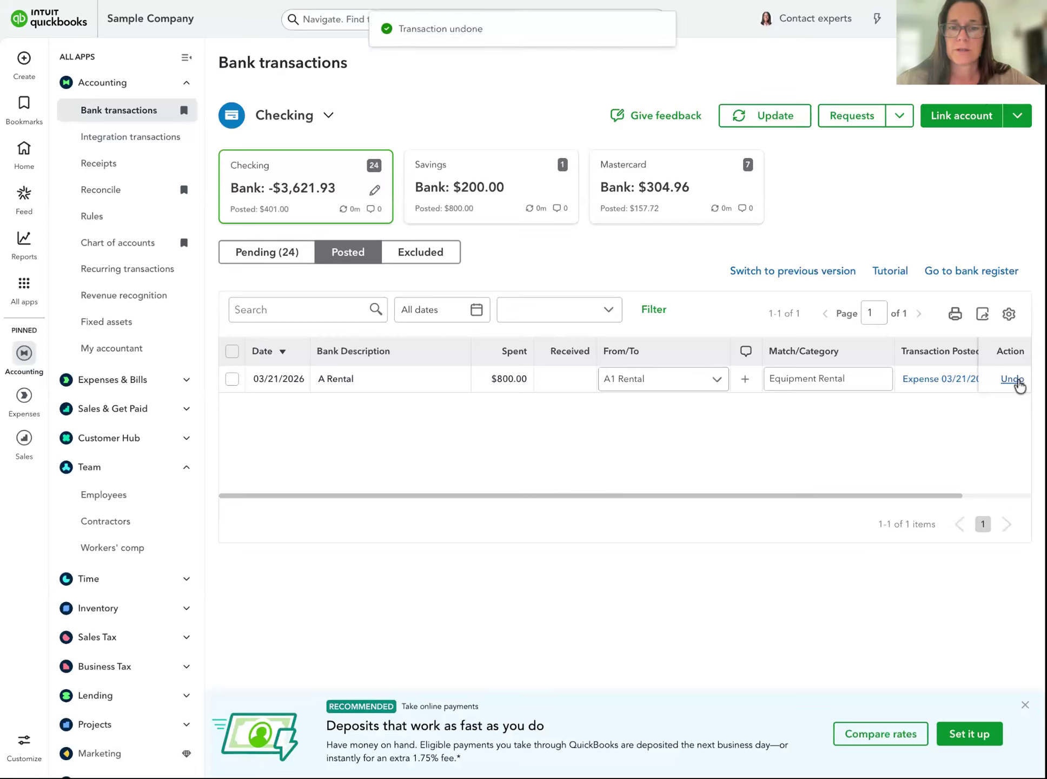
pyautogui.click(1013, 378)
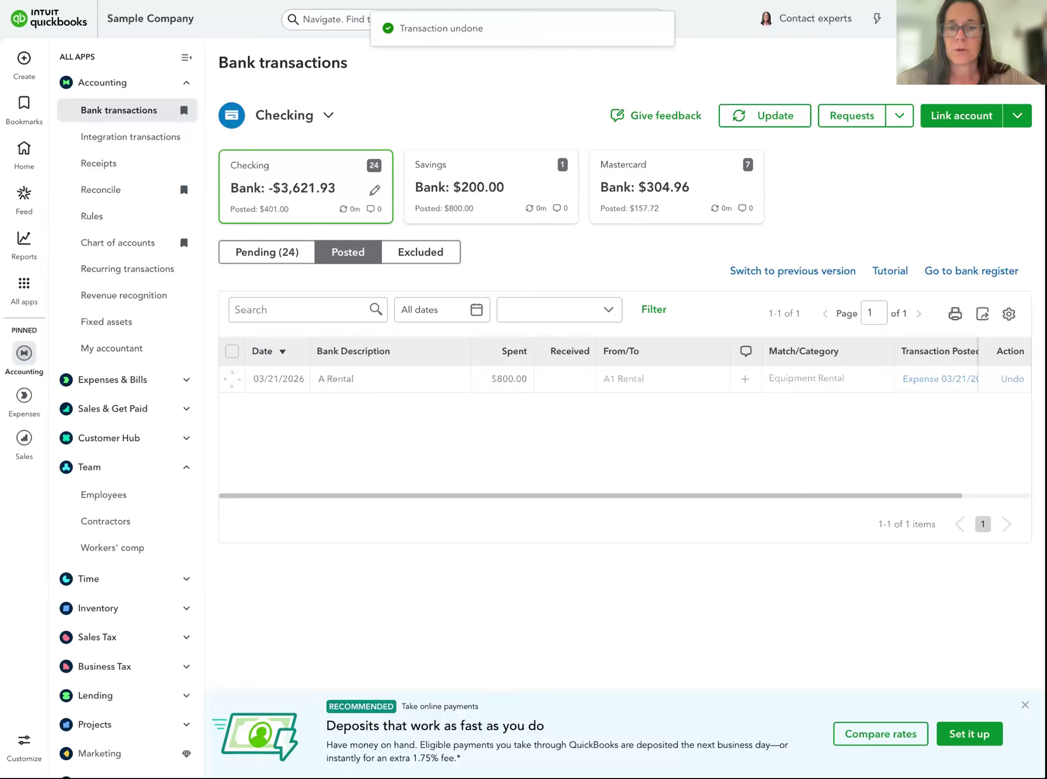
pyautogui.click(268, 260)
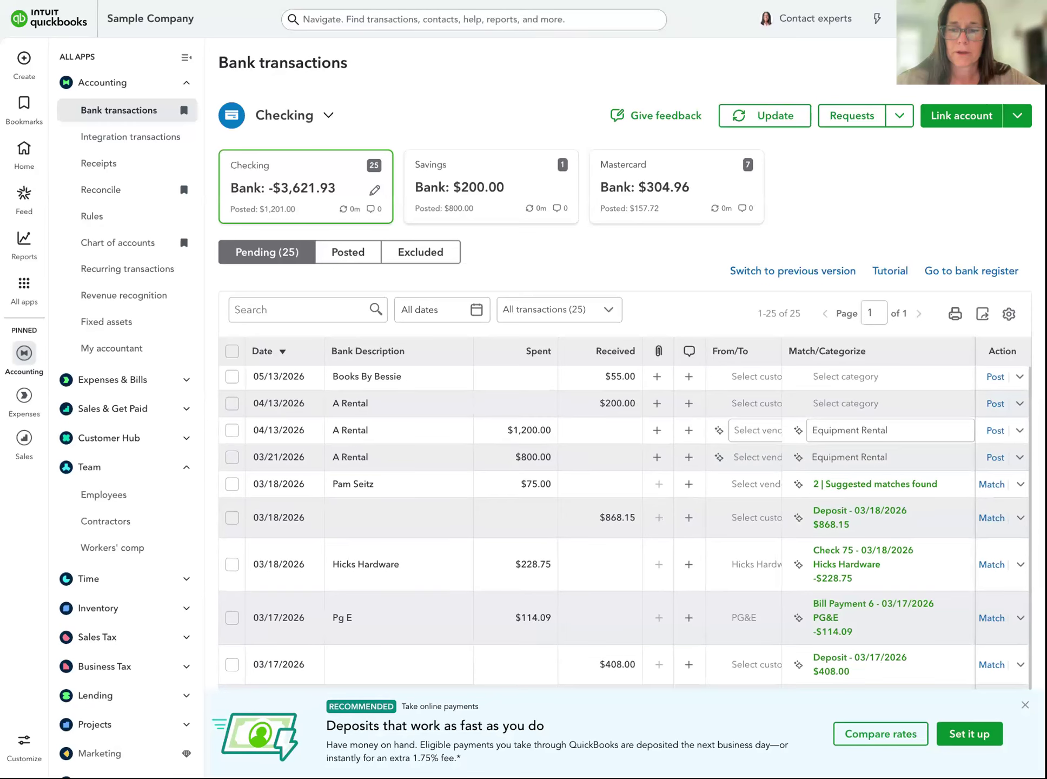
# Step: Post the pending $1,200.00 A Rental transaction with A1 Rental as vendor, and undo that posting
pyautogui.scroll(-1, 376, 443)
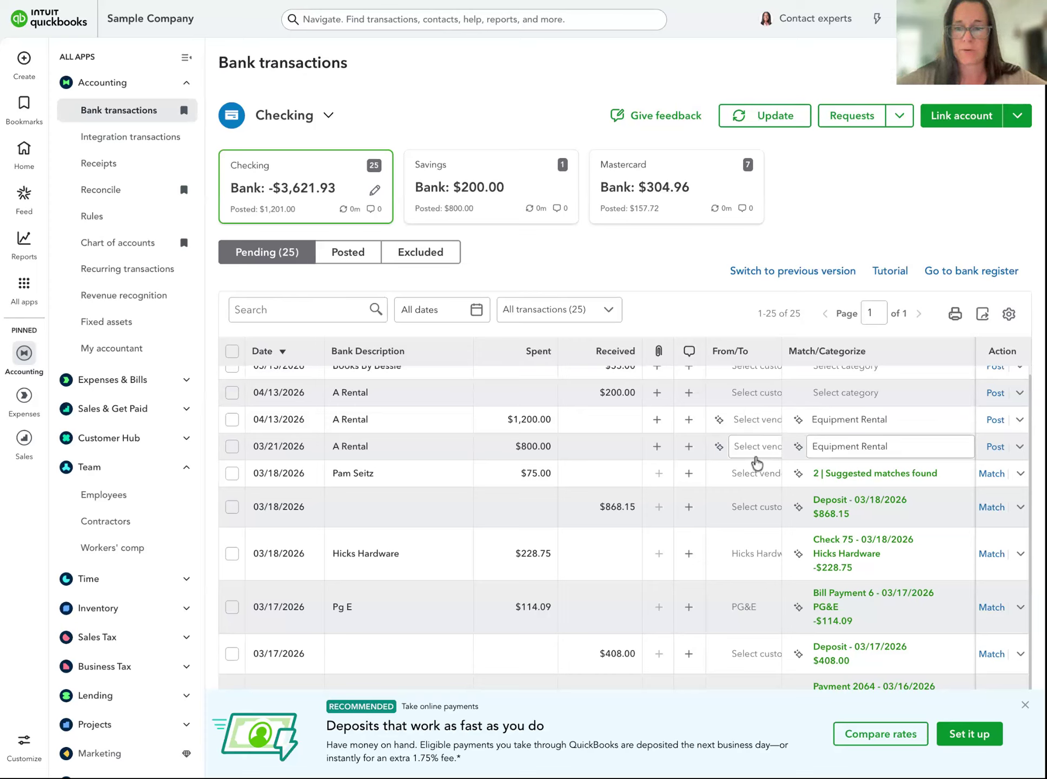
pyautogui.click(751, 425)
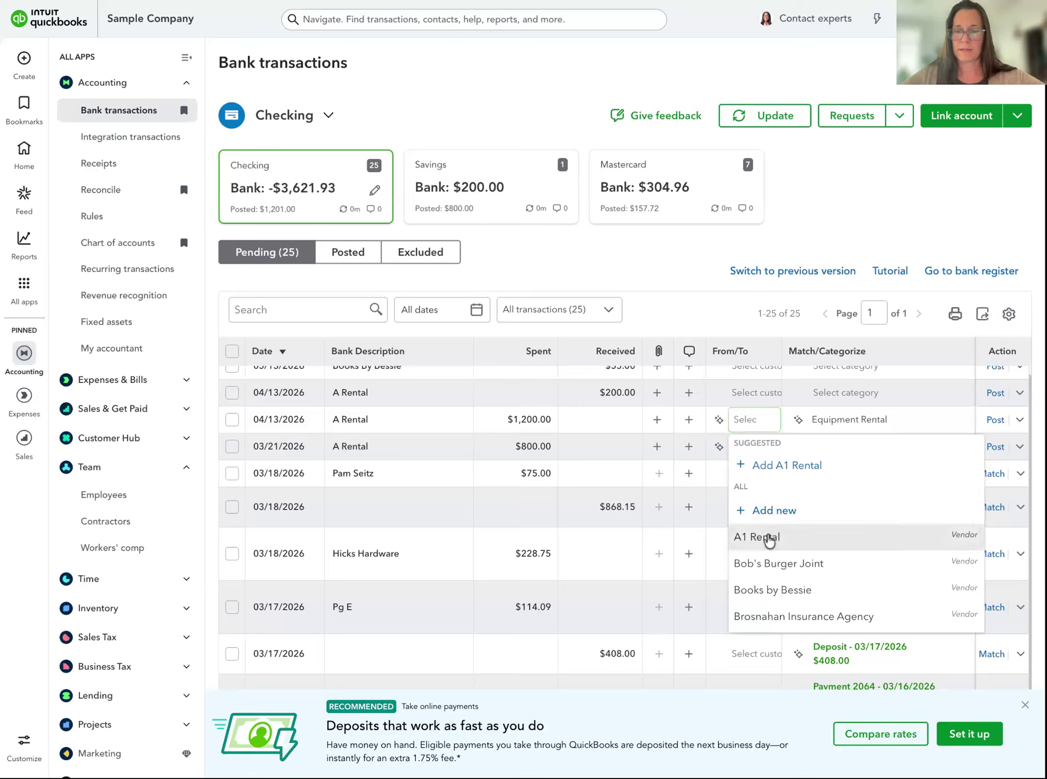
pyautogui.click(769, 538)
pyautogui.click(995, 420)
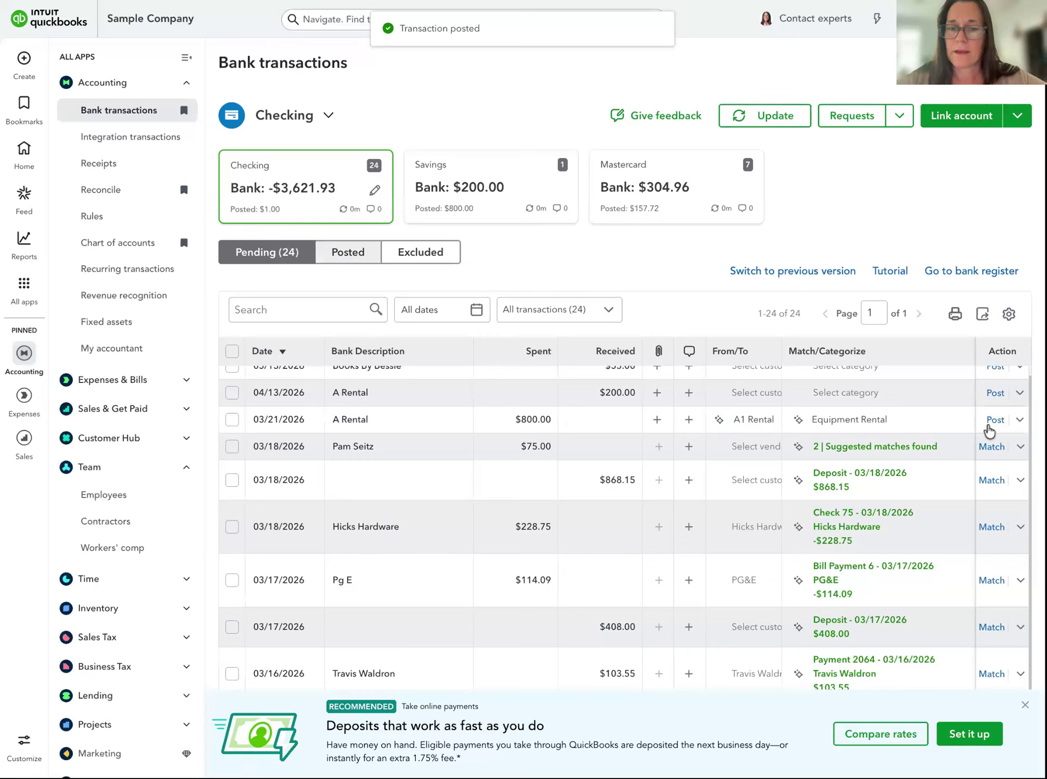
pyautogui.click(1004, 380)
pyautogui.click(247, 258)
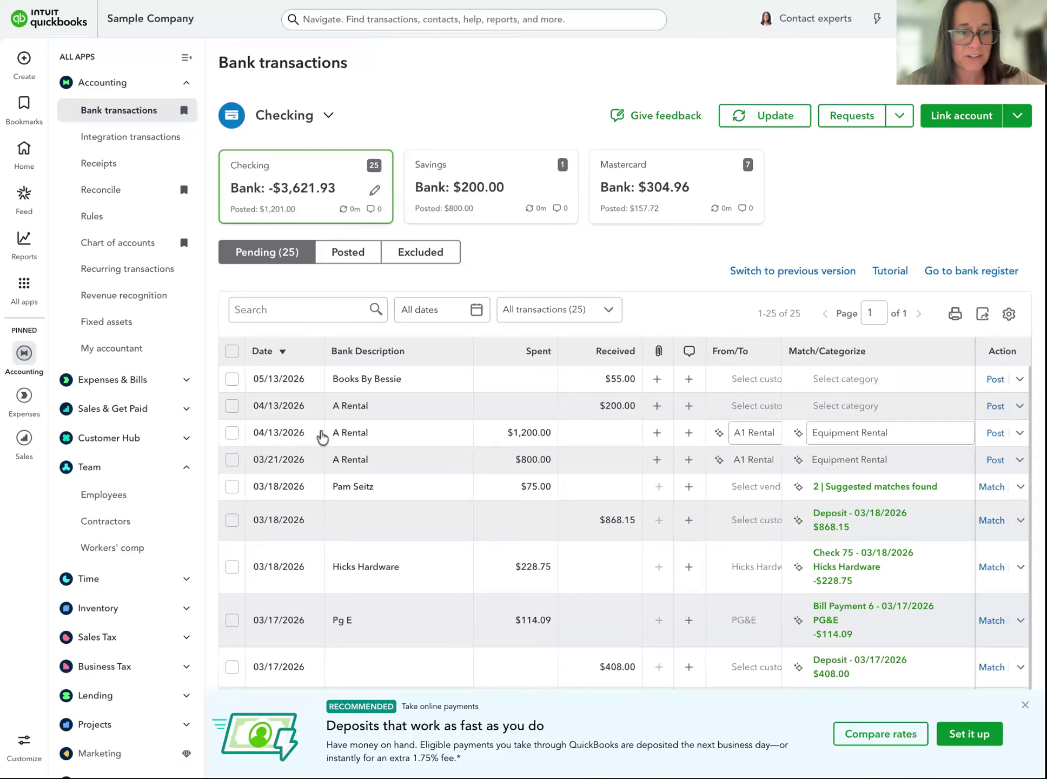
# Step: Start a bank rule from the $1,200.00 A Rental transaction and name it A1 Rental
pyautogui.click(376, 442)
pyautogui.scroll(-2, 478, 509)
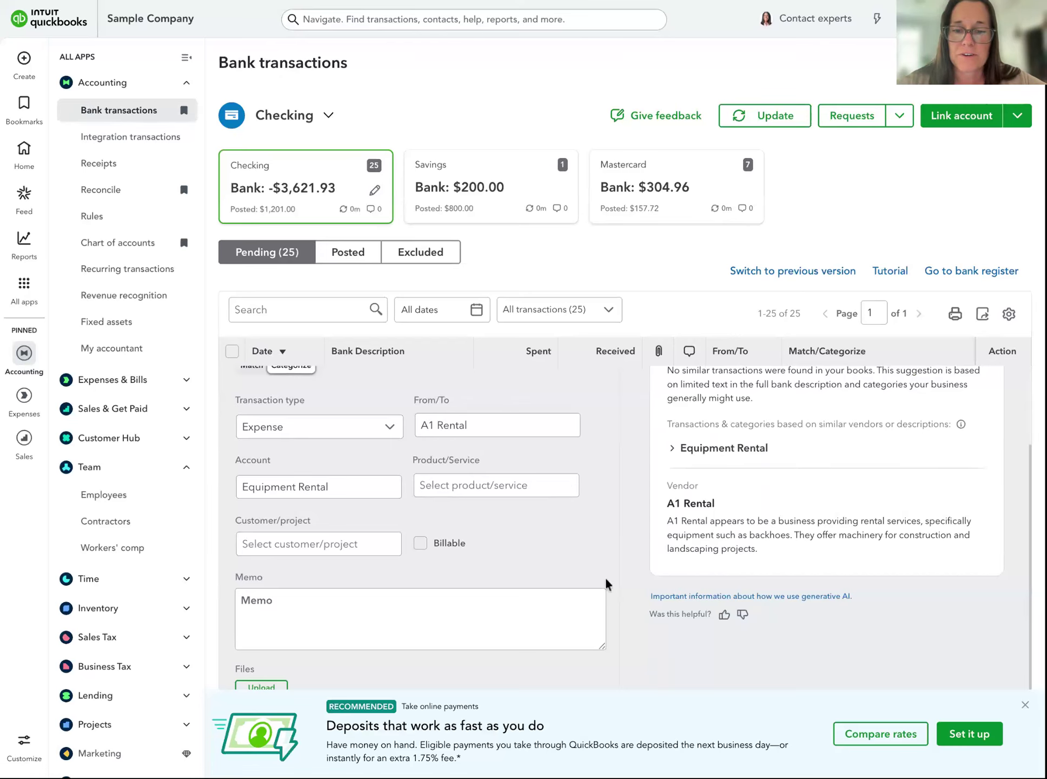
pyautogui.scroll(-2, 604, 576)
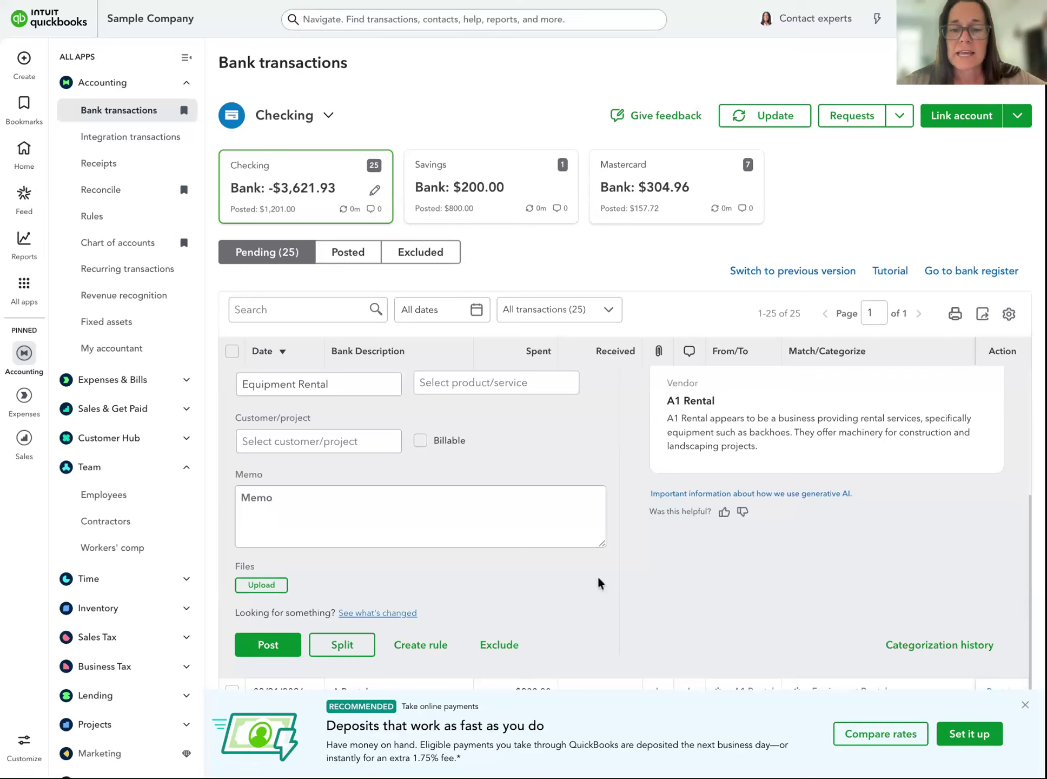
pyautogui.click(421, 644)
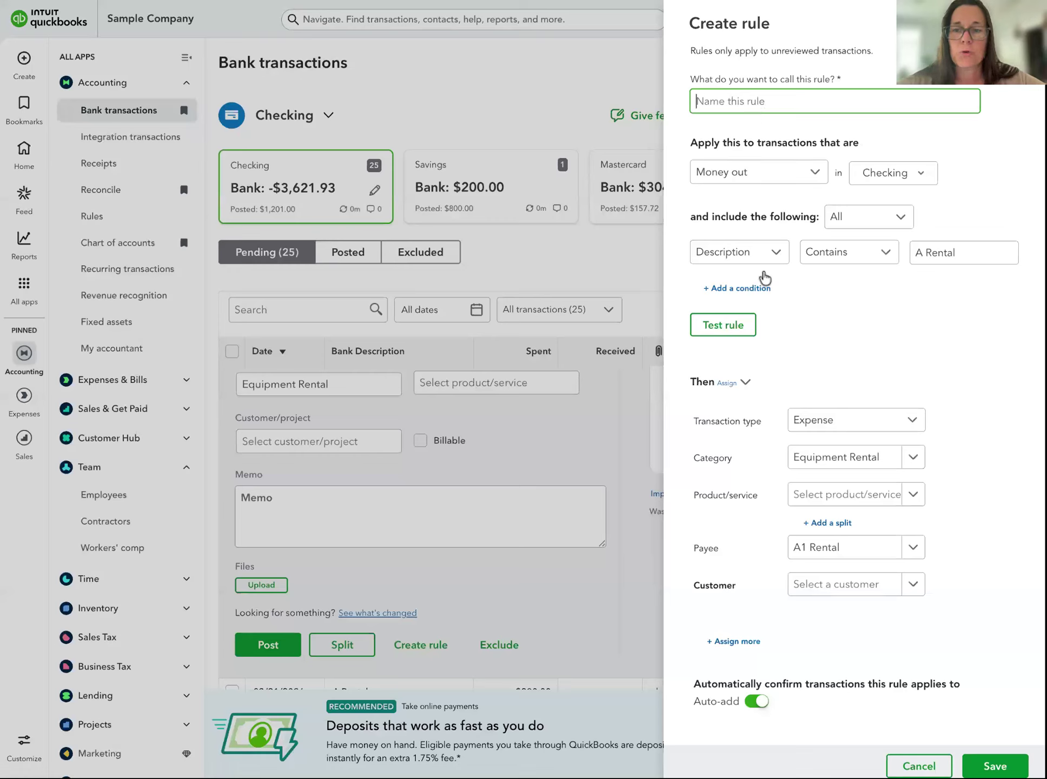
pyautogui.write('A')
pyautogui.press('BackSpace')
pyautogui.write('A1 Retnal')
pyautogui.press('BackSpace')
pyautogui.press('BackSpace')
pyautogui.press('BackSpace')
pyautogui.press('BackSpace')
pyautogui.write('ntal')
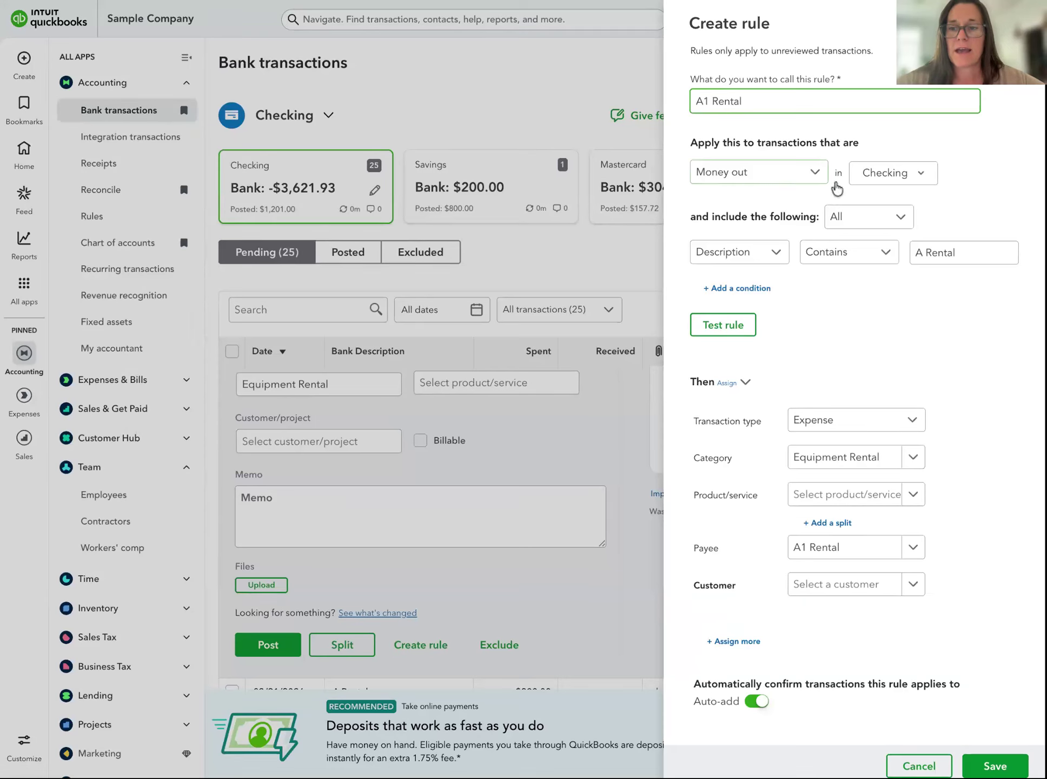
# Step: Apply the rule's money-out condition to all bank accounts
pyautogui.click(886, 175)
pyautogui.click(718, 111)
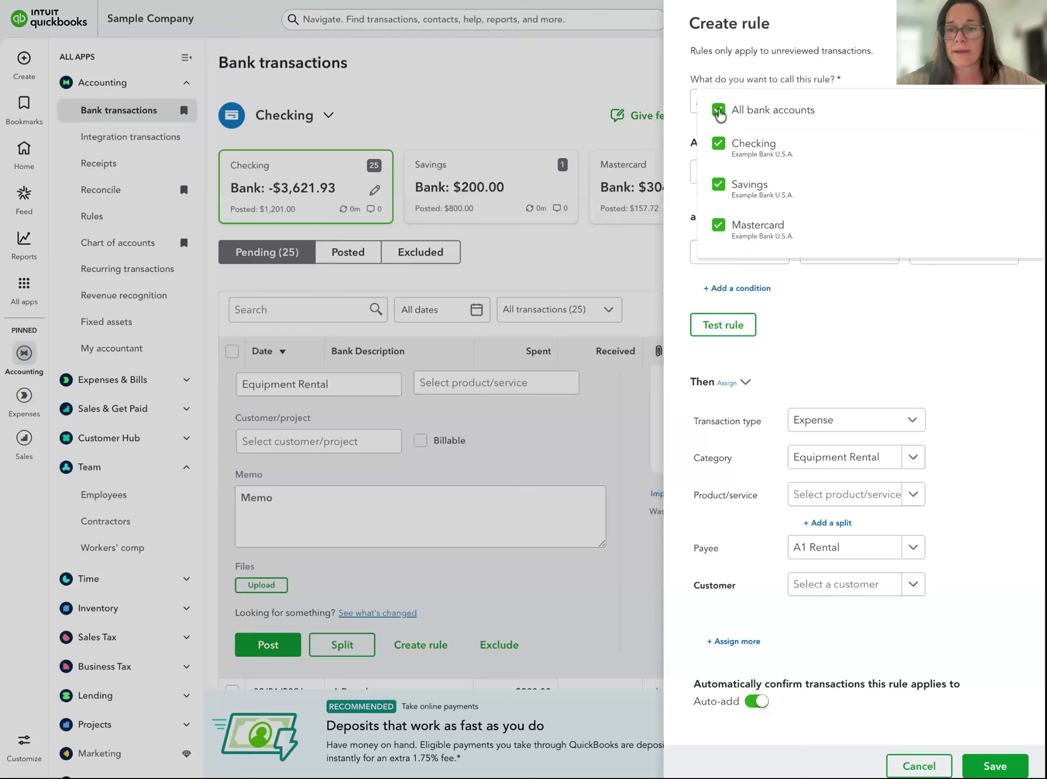
pyautogui.click(960, 312)
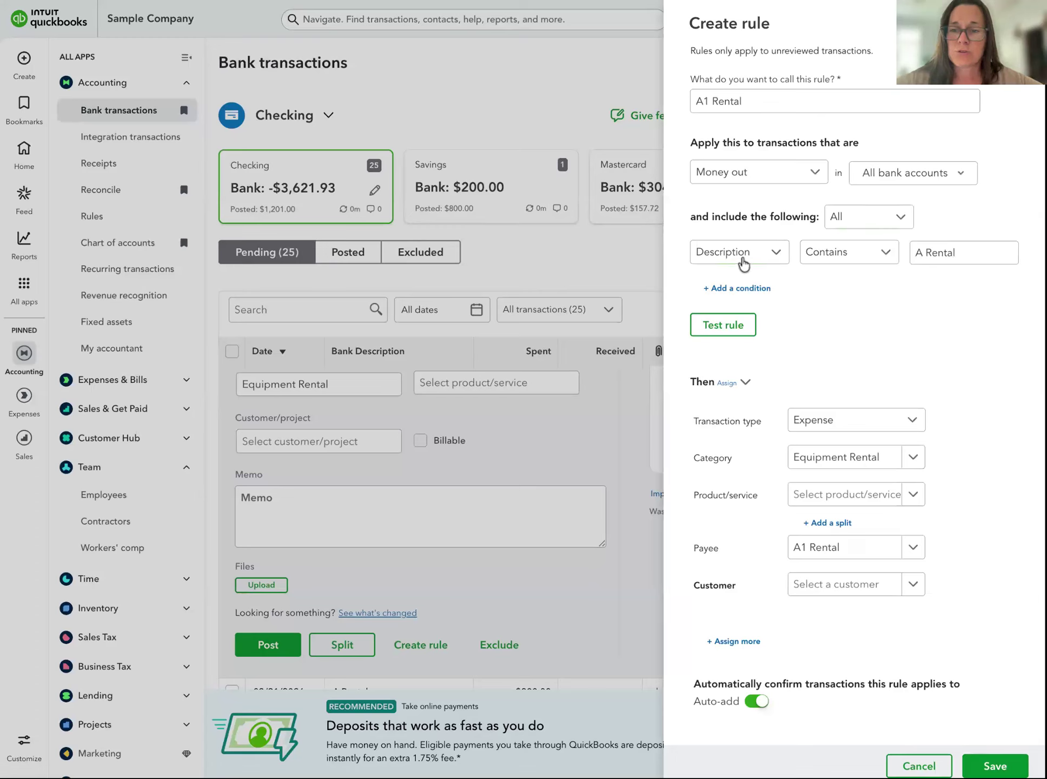
# Step: Turn off automatic confirmation for the A1 Rental rule and save it
pyautogui.click(955, 260)
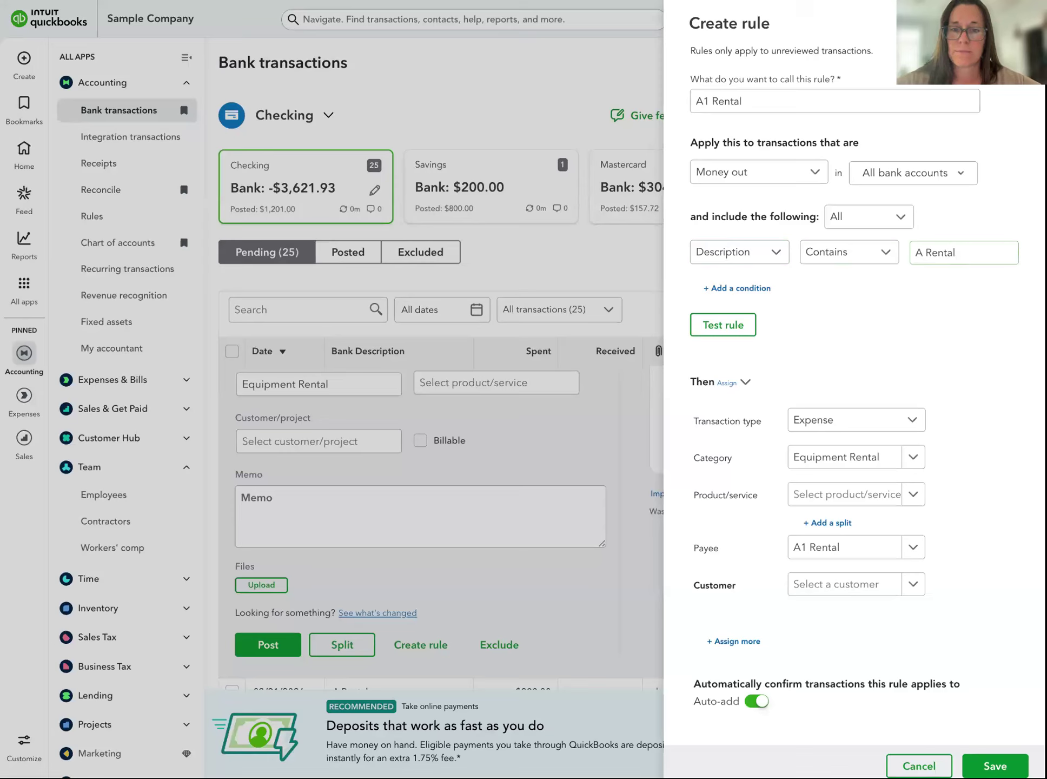
pyautogui.click(945, 359)
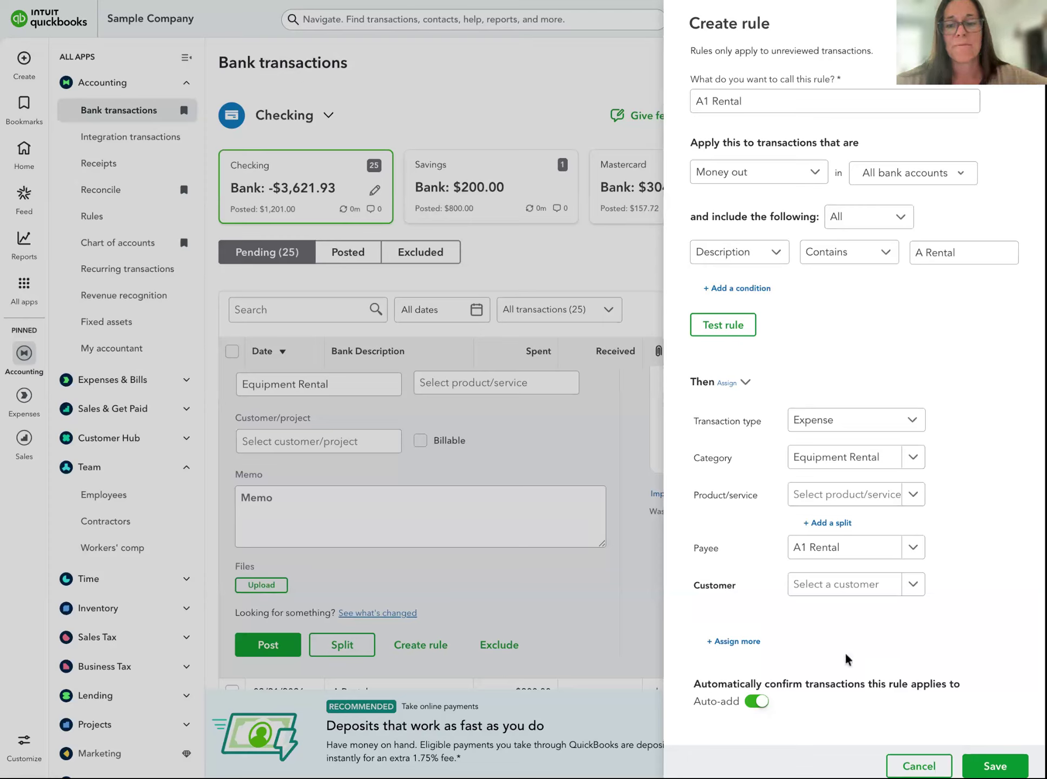
pyautogui.click(756, 701)
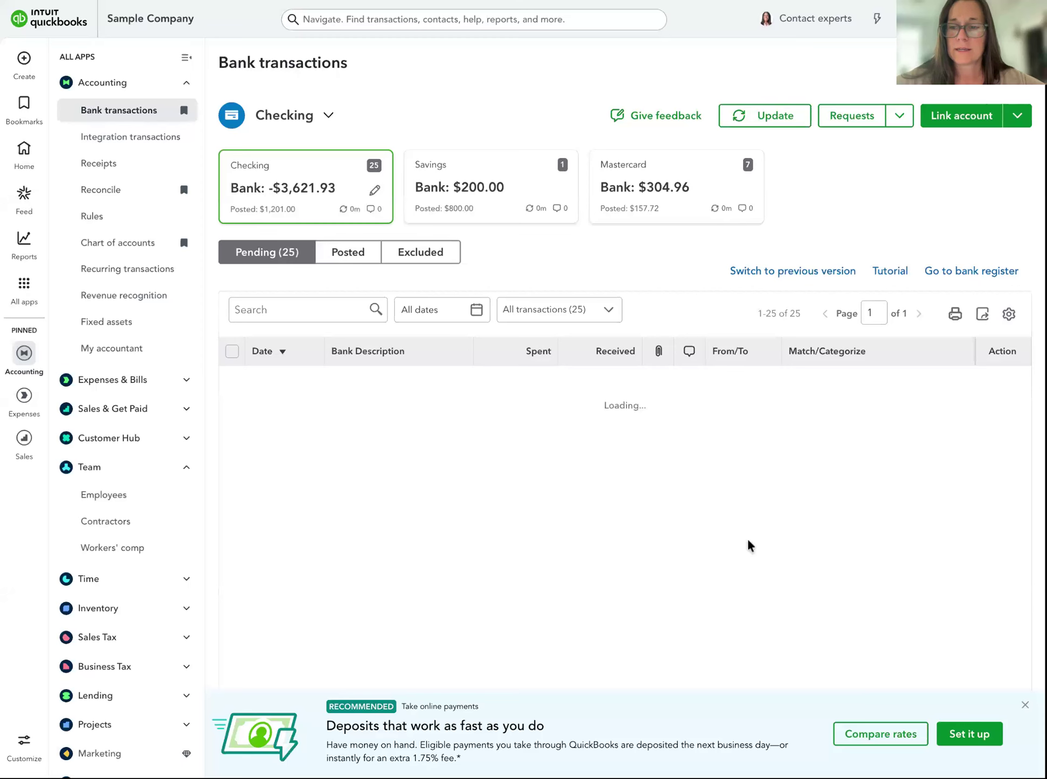
# Step: Post the $1,200.00 and $800.00 A Rental transactions in Checking with the vendor and category assigned by the rule
pyautogui.click(1009, 434)
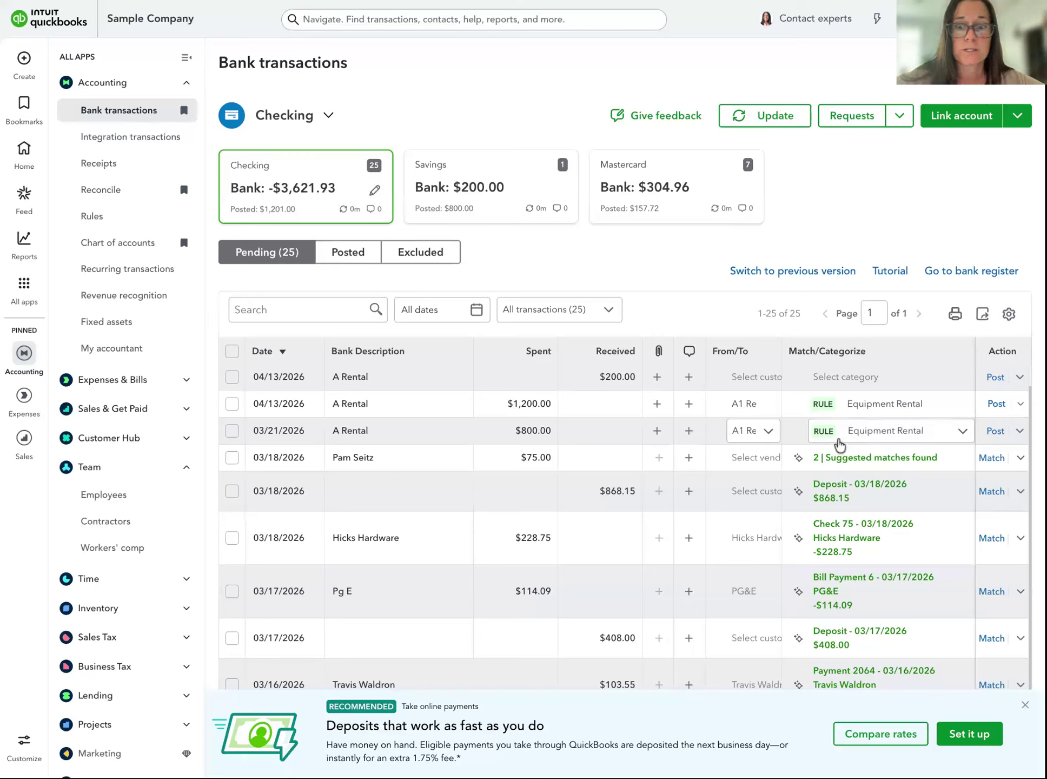
pyautogui.click(995, 404)
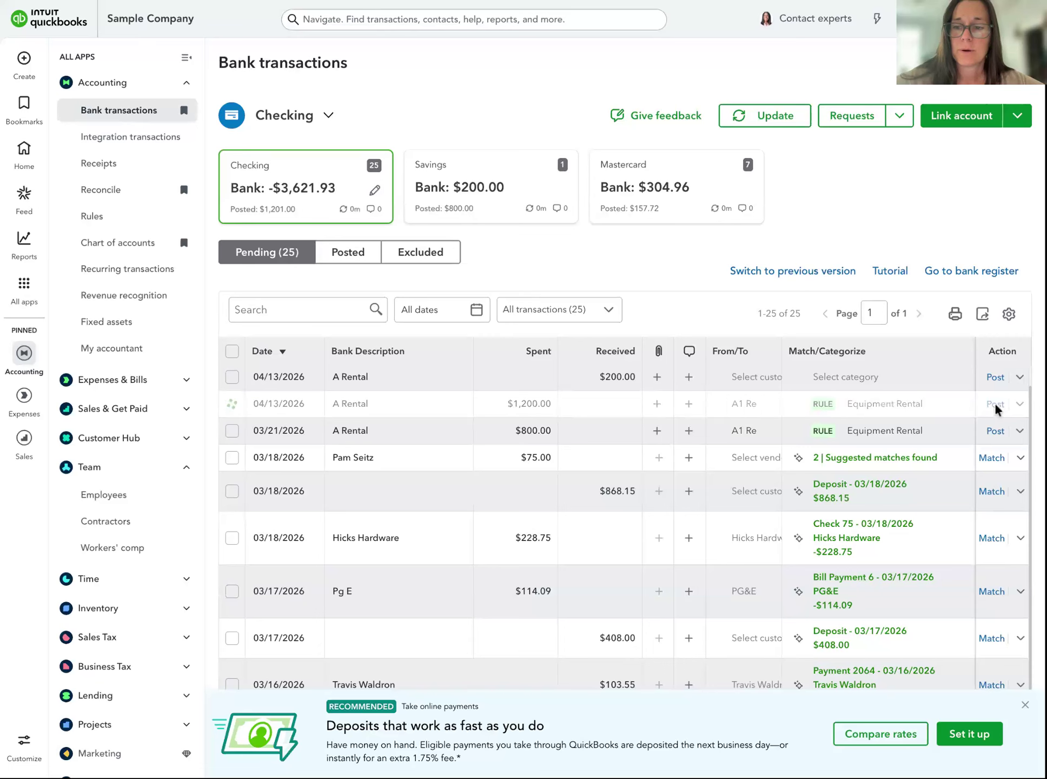
pyautogui.click(995, 404)
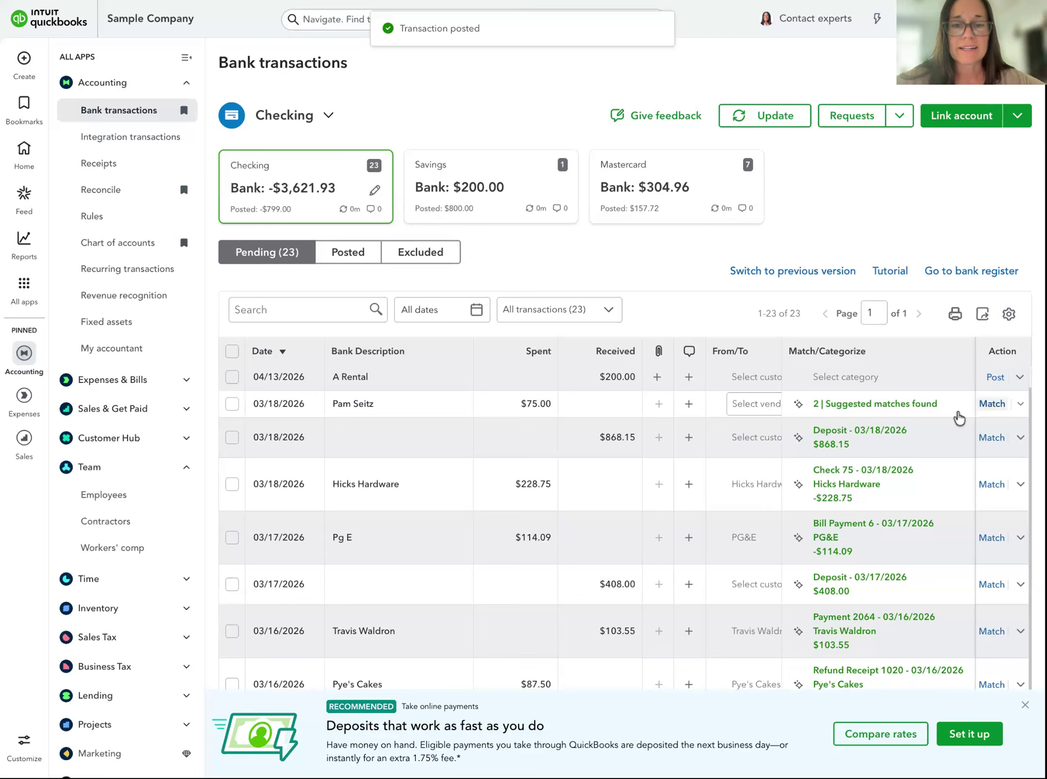
# Step: Examine the suggested matches and categories across the pending Checking transactions
pyautogui.scroll(1, 902, 586)
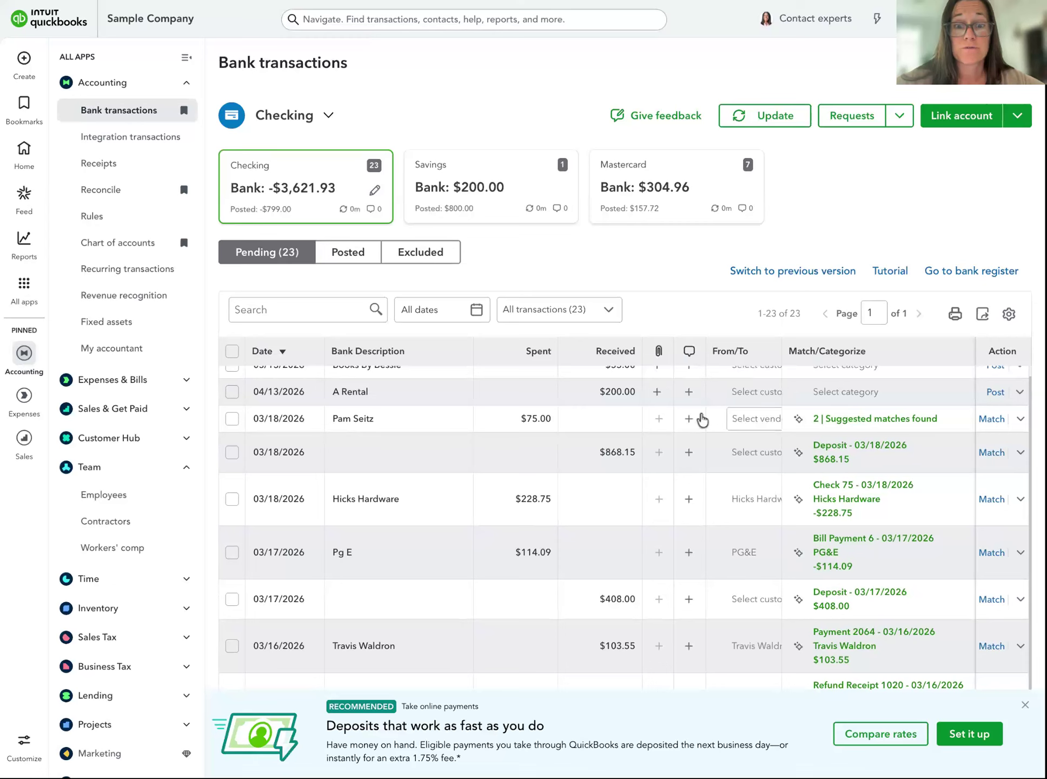
pyautogui.scroll(2, 702, 419)
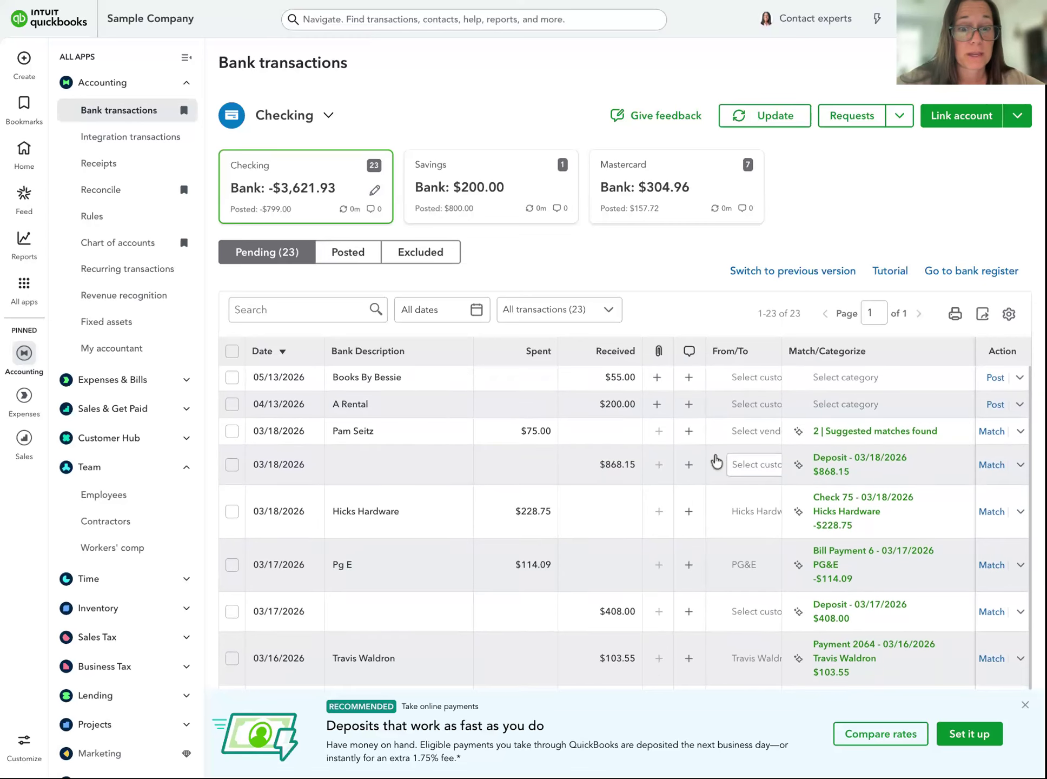
pyautogui.scroll(-1, 716, 461)
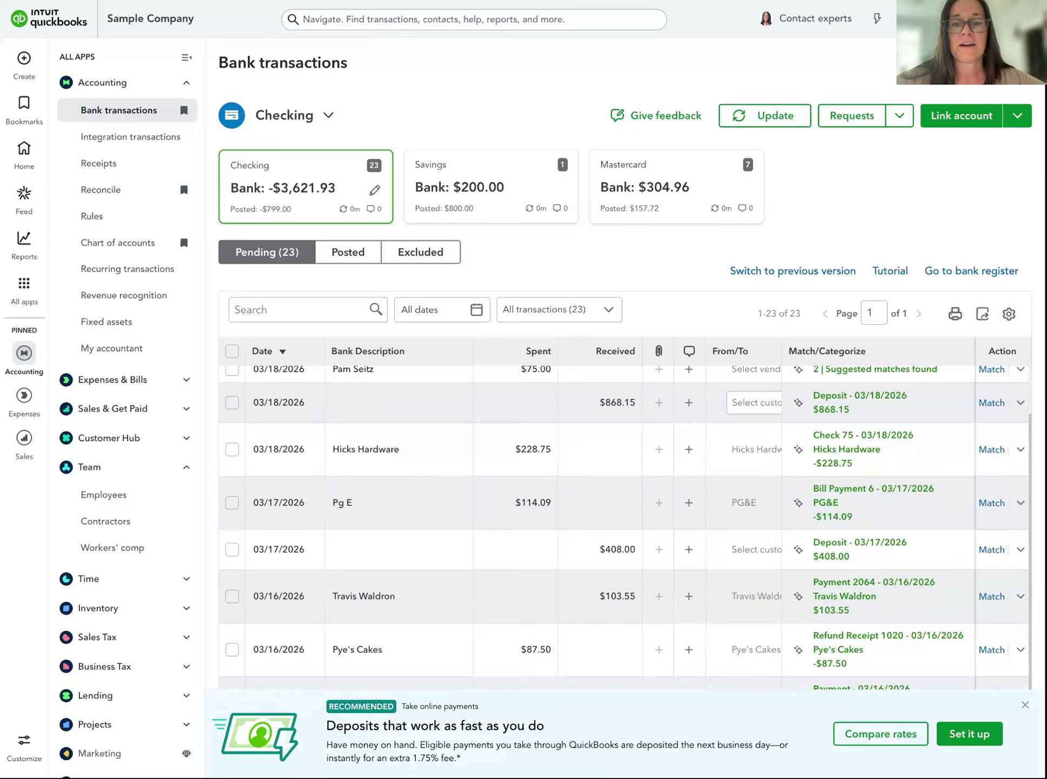
pyautogui.scroll(-1, 755, 416)
pyautogui.scroll(-1, 755, 415)
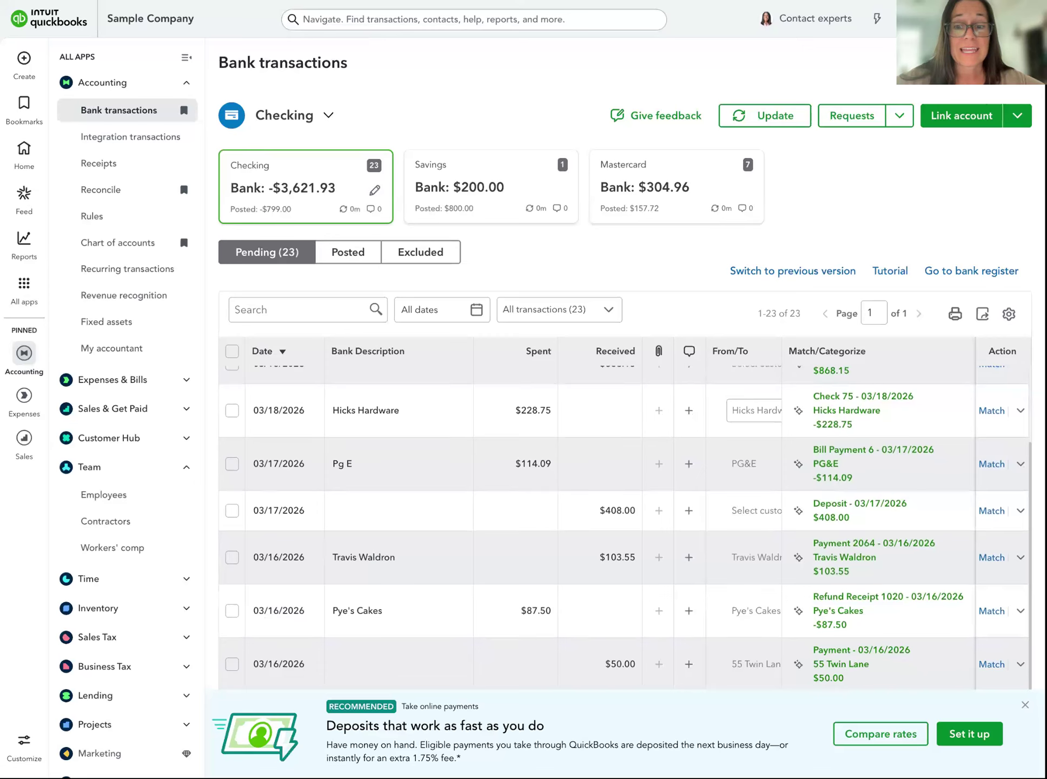
pyautogui.scroll(-1, 754, 415)
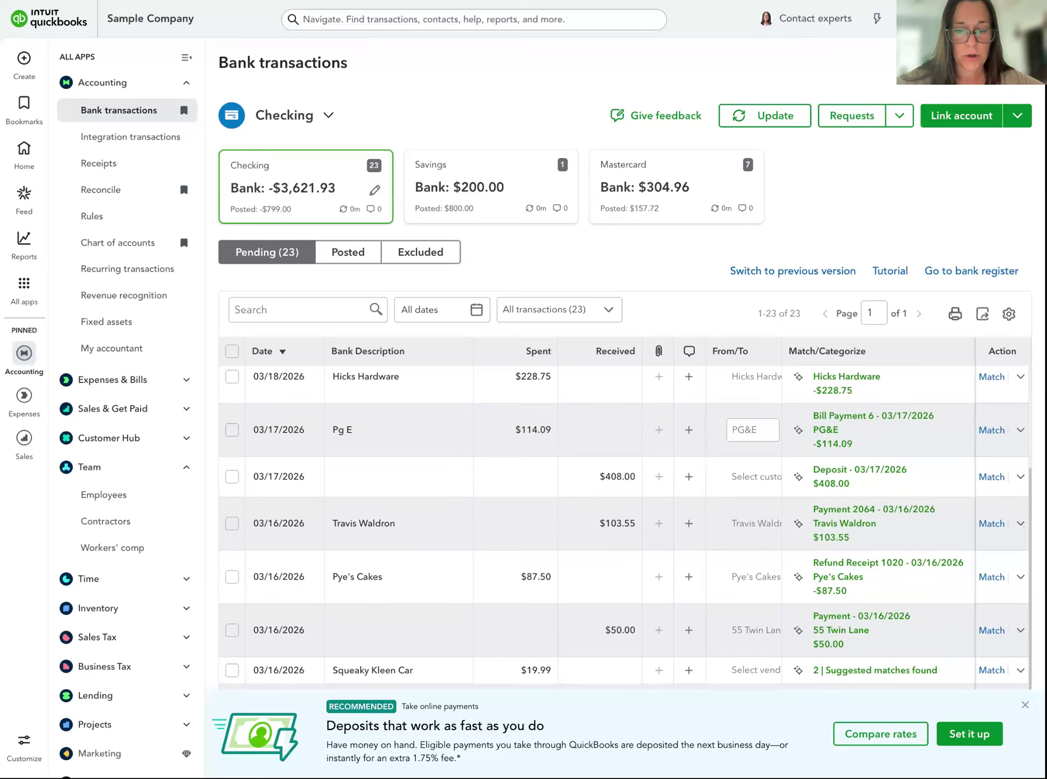
pyautogui.scroll(-4, 754, 425)
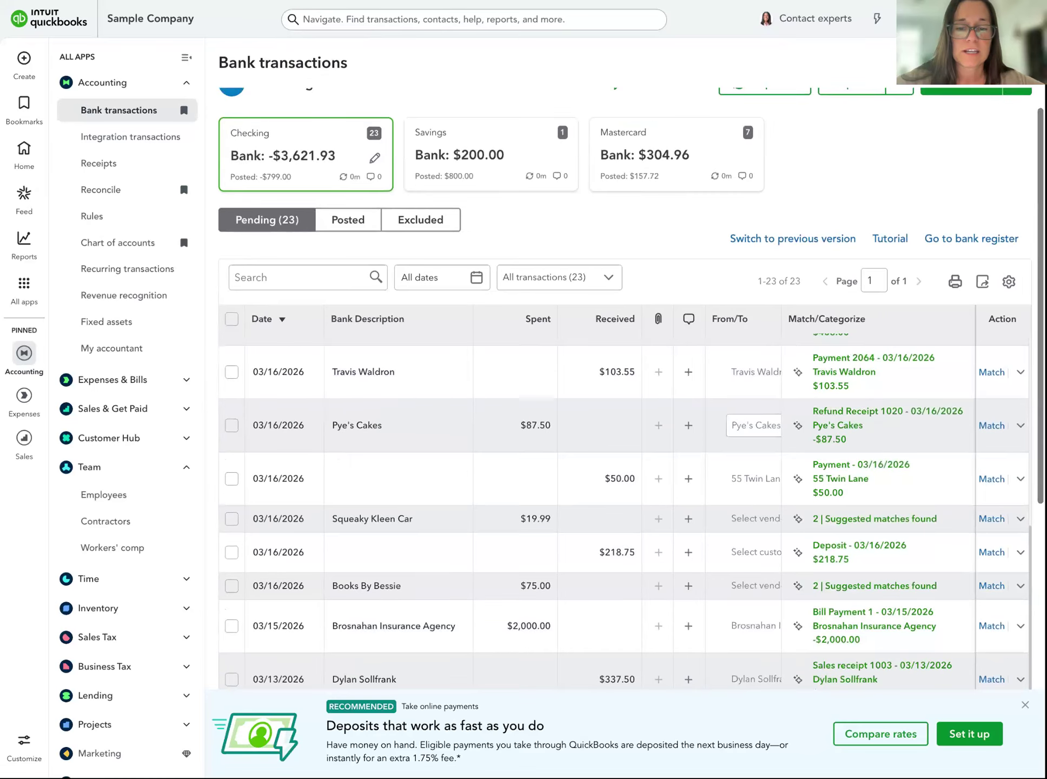
pyautogui.scroll(-6, 660, 519)
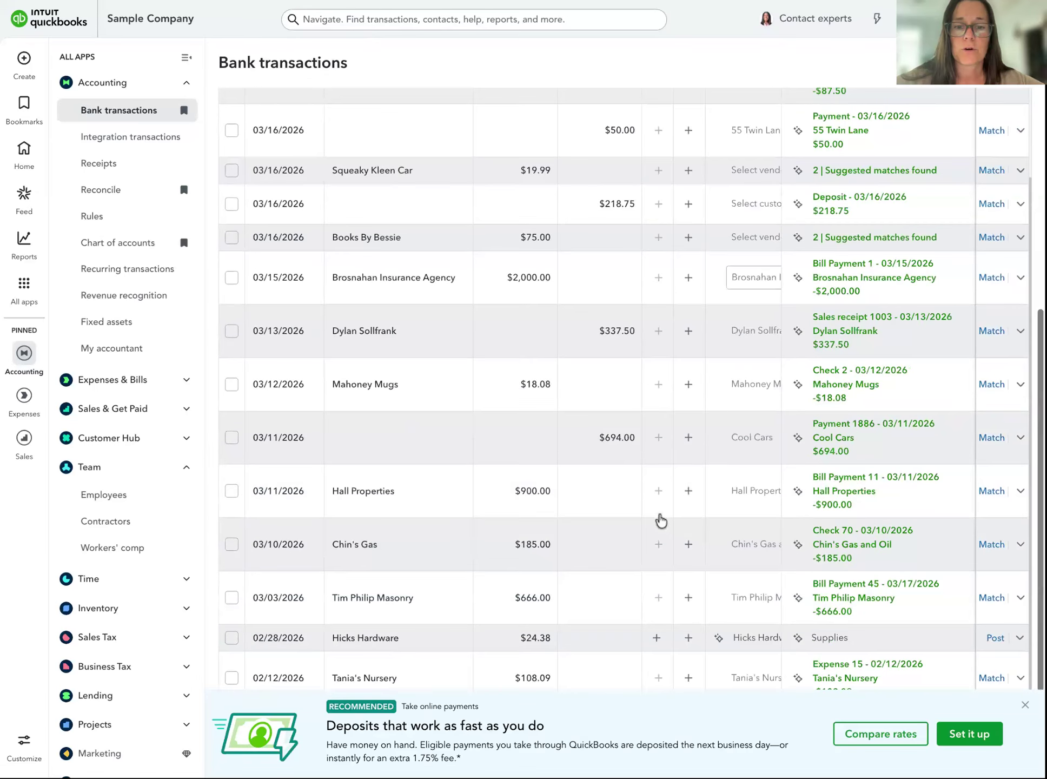
pyautogui.scroll(-3, 661, 519)
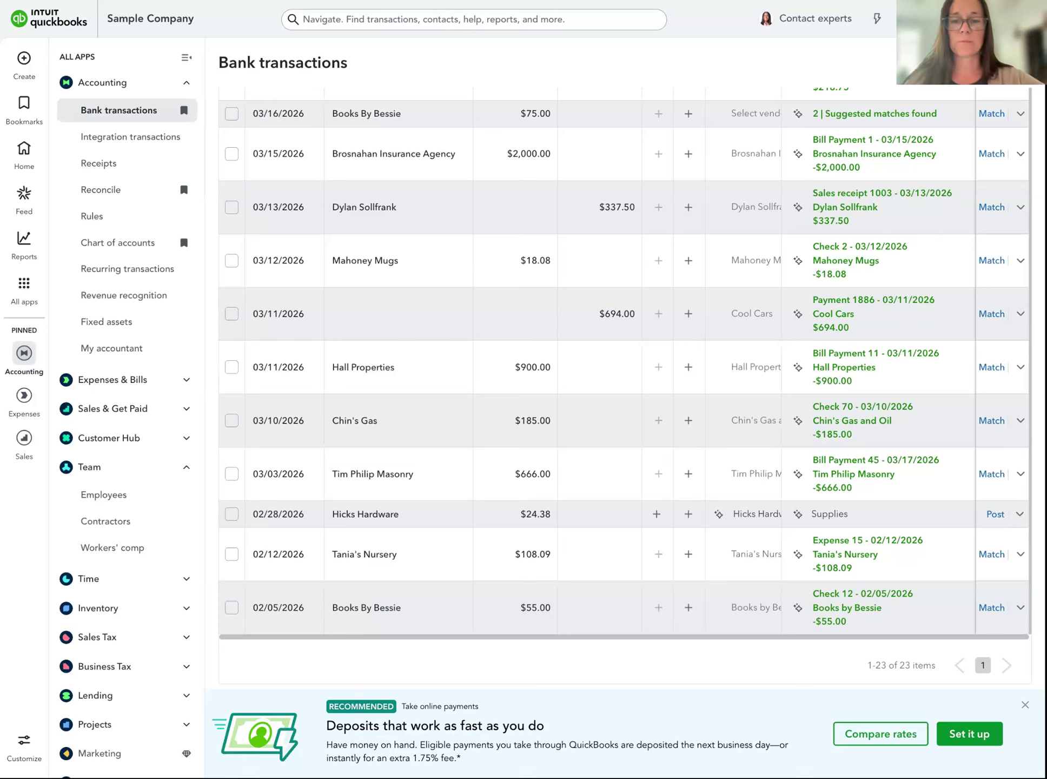
pyautogui.scroll(1, 624, 361)
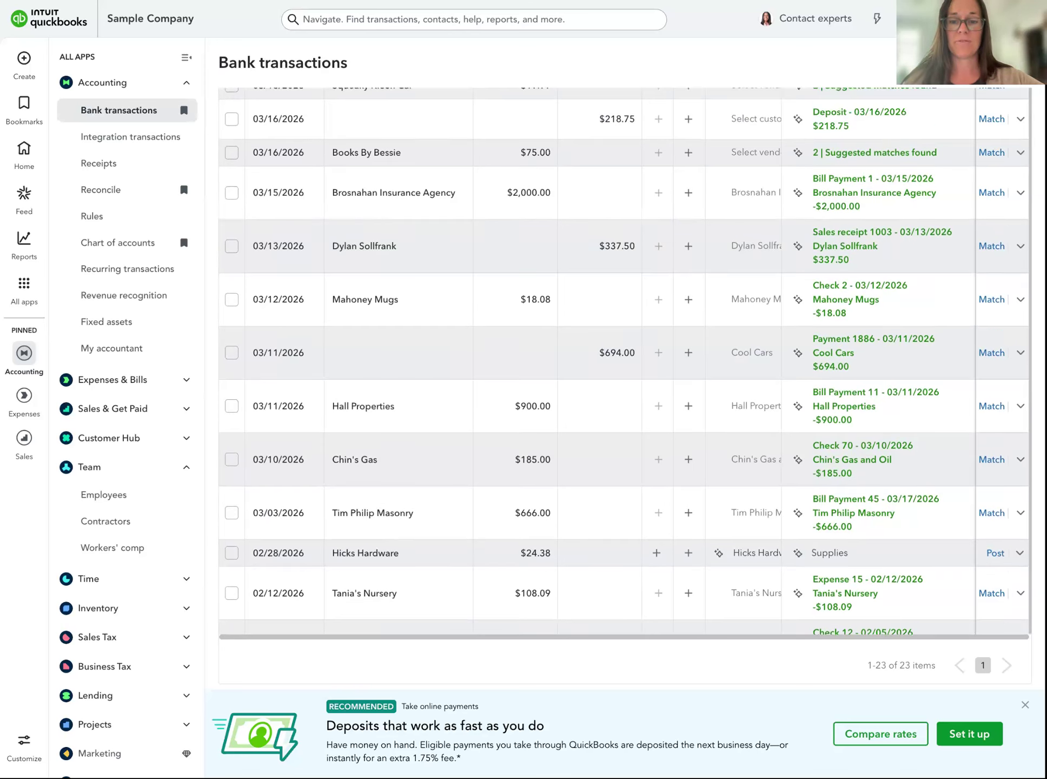
pyautogui.scroll(10, 642, 303)
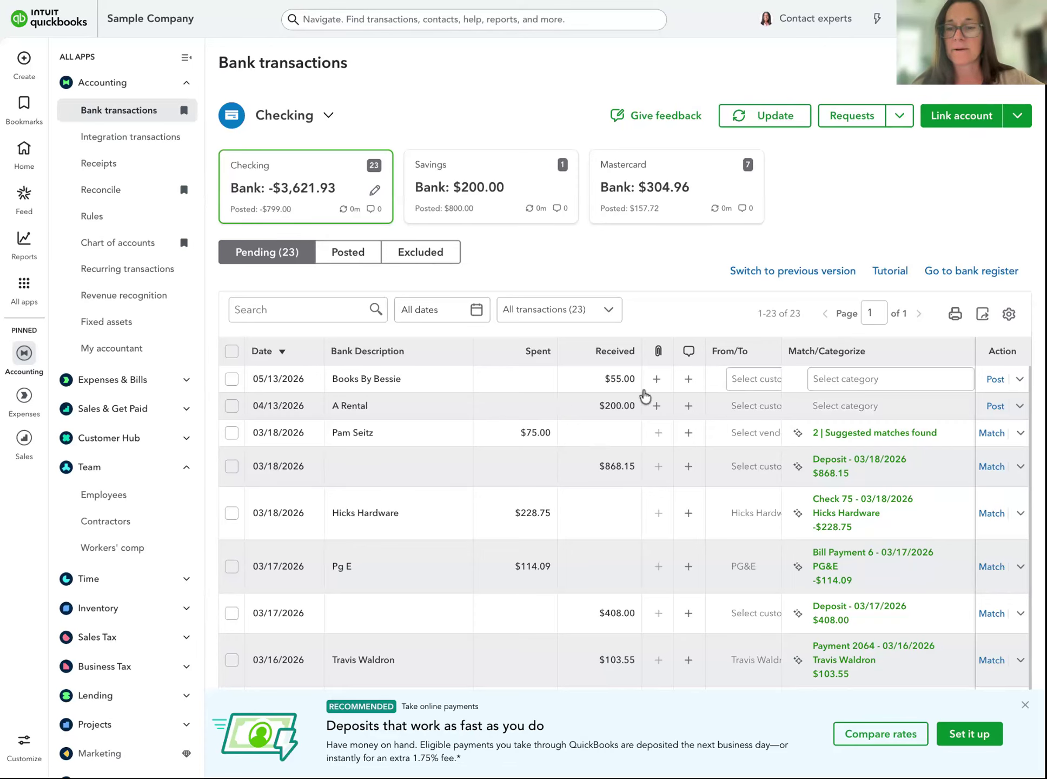
pyautogui.scroll(-3, 645, 397)
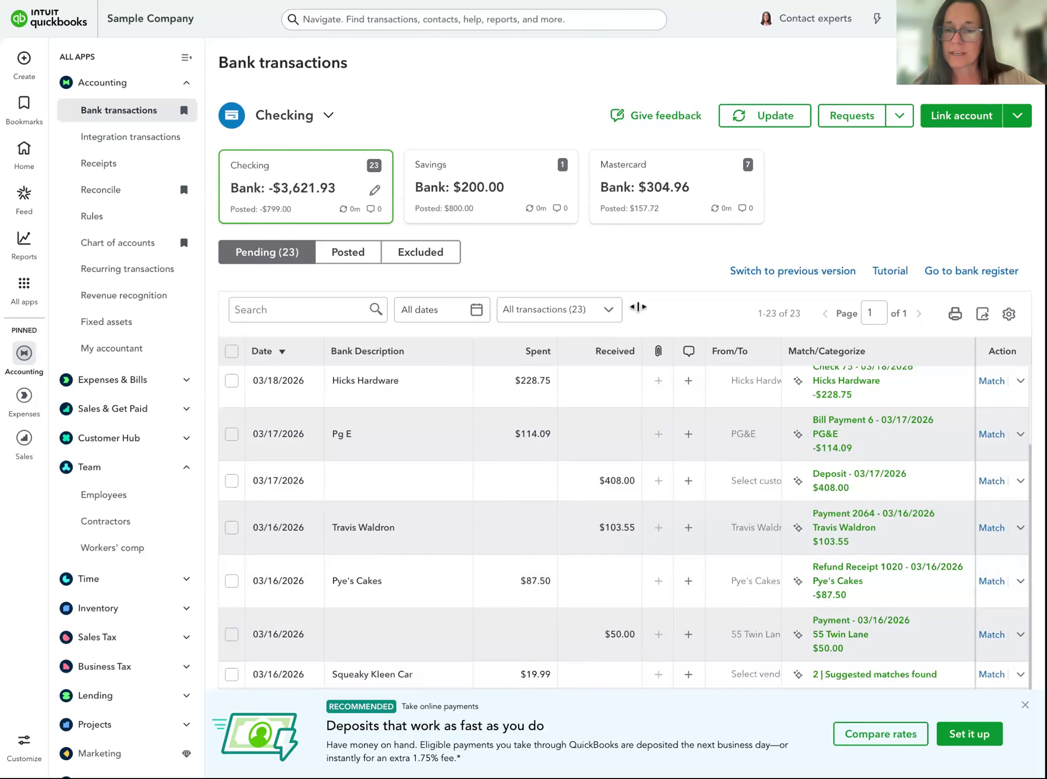
# Step: In the Mastercard account, try to match the 03/30/2026 Squeaky Kleen Car charge, and match the Bob's Burger, Norton Lumber and Tania's Nursery charges
pyautogui.click(642, 177)
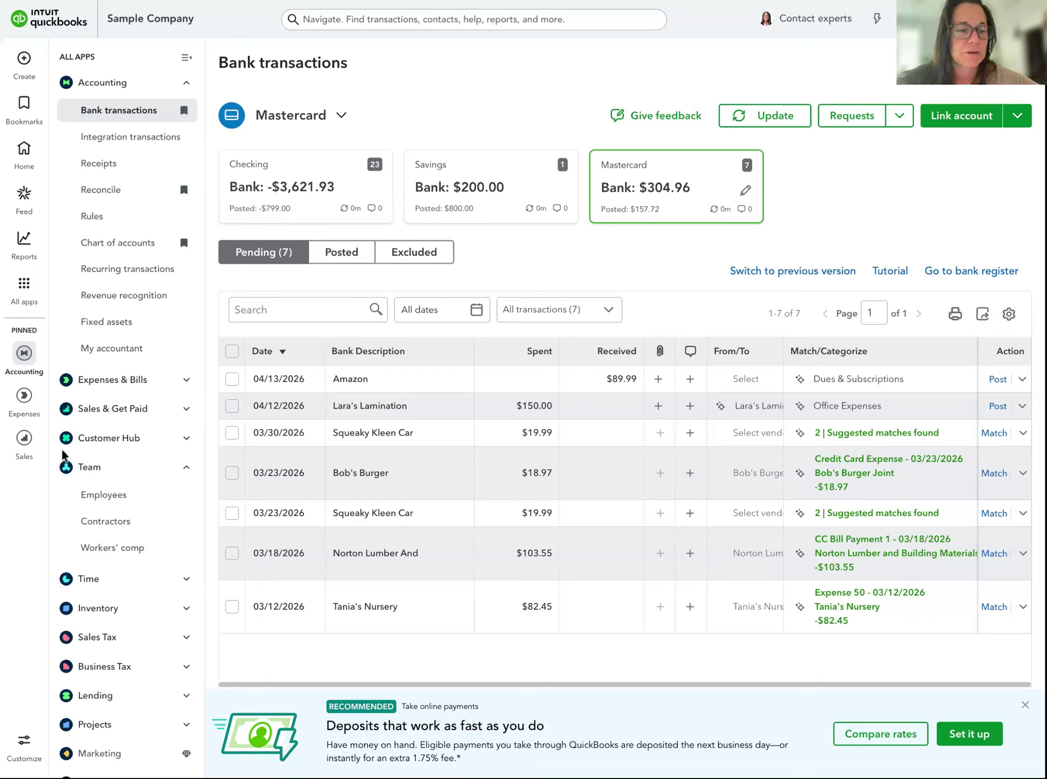
pyautogui.scroll(-1, 615, 355)
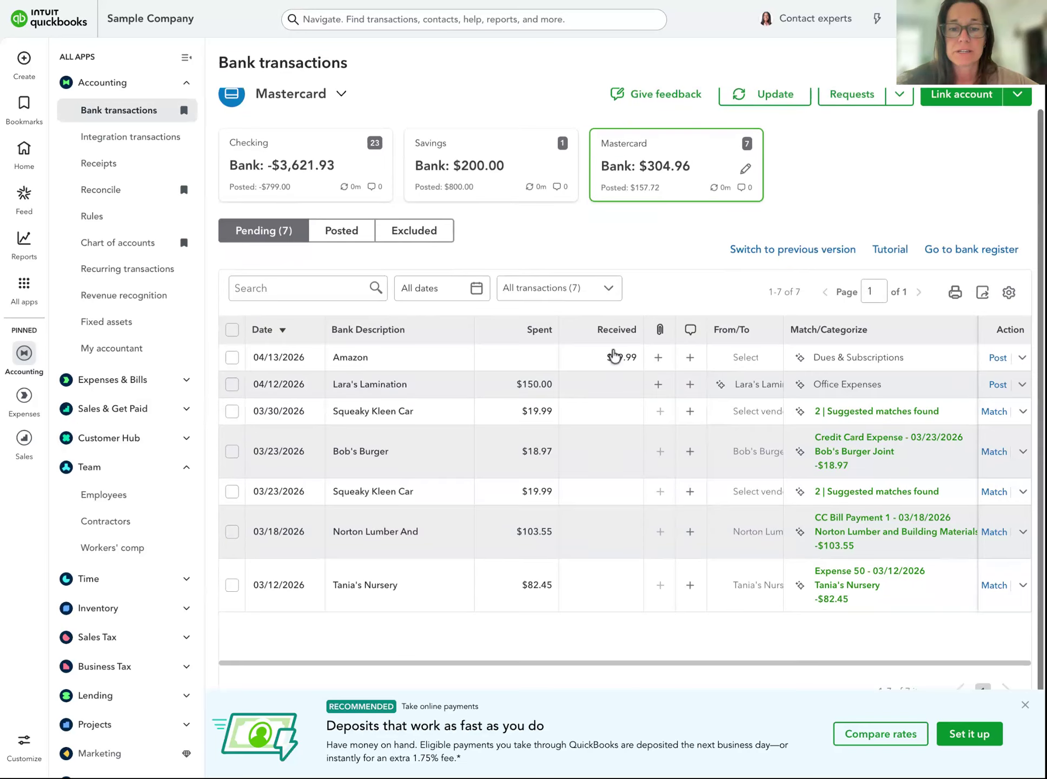
pyautogui.scroll(-1, 619, 352)
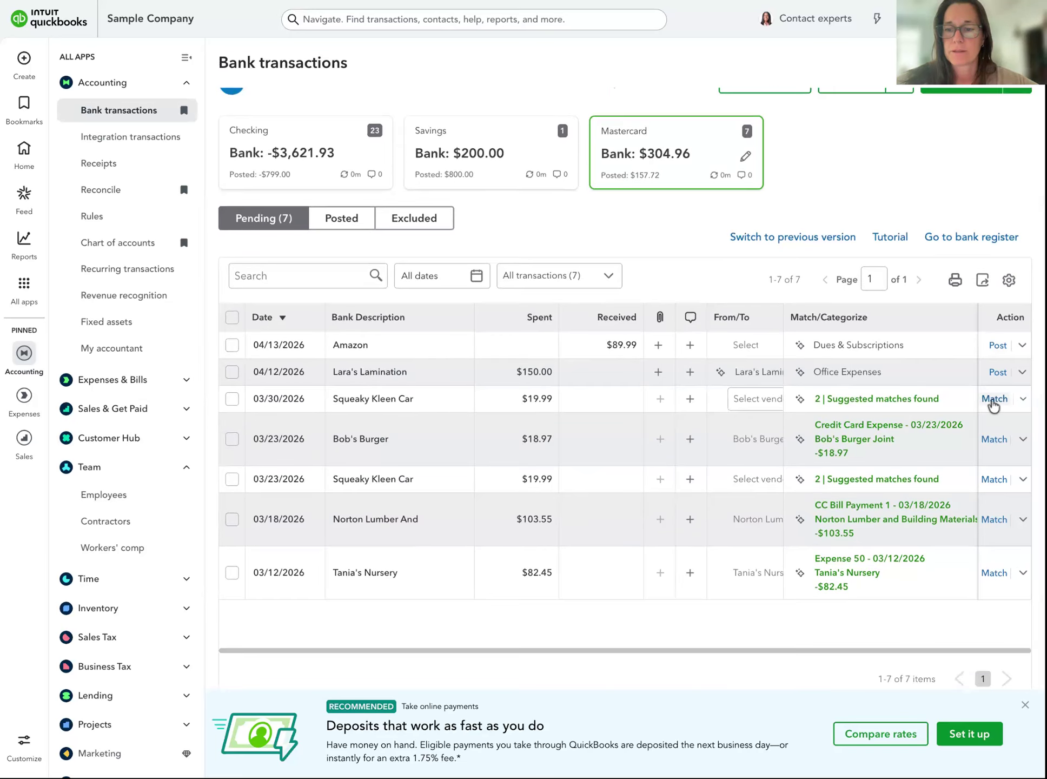
pyautogui.click(994, 401)
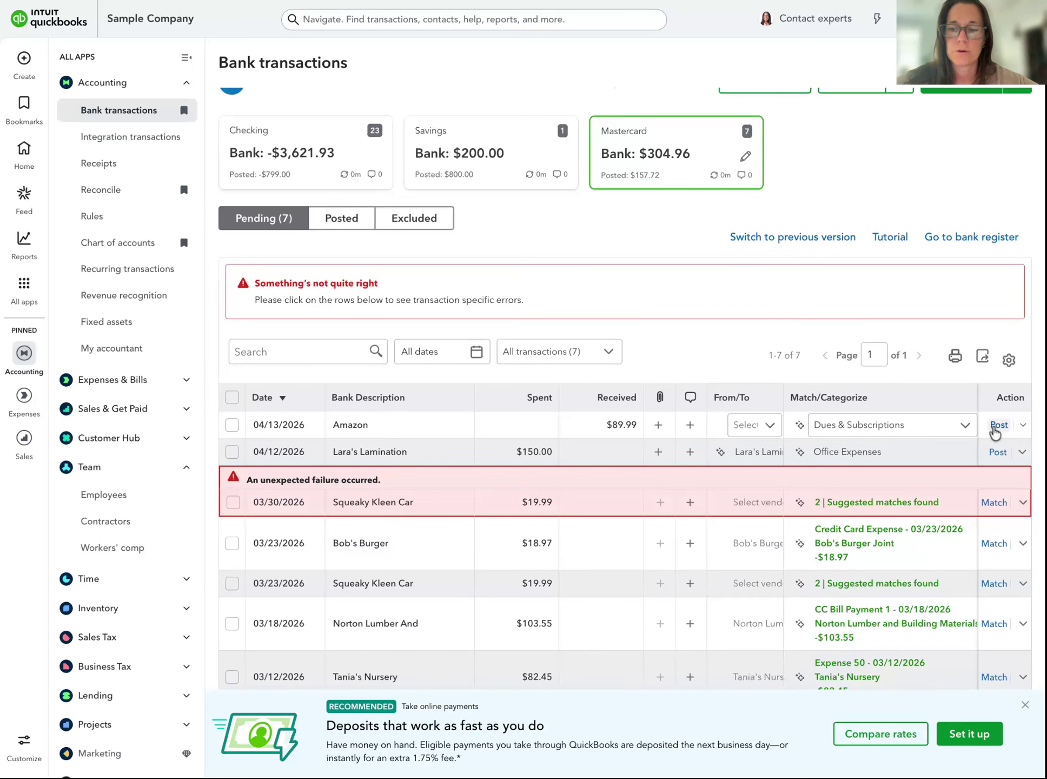
pyautogui.click(994, 543)
pyautogui.click(994, 508)
pyautogui.click(994, 506)
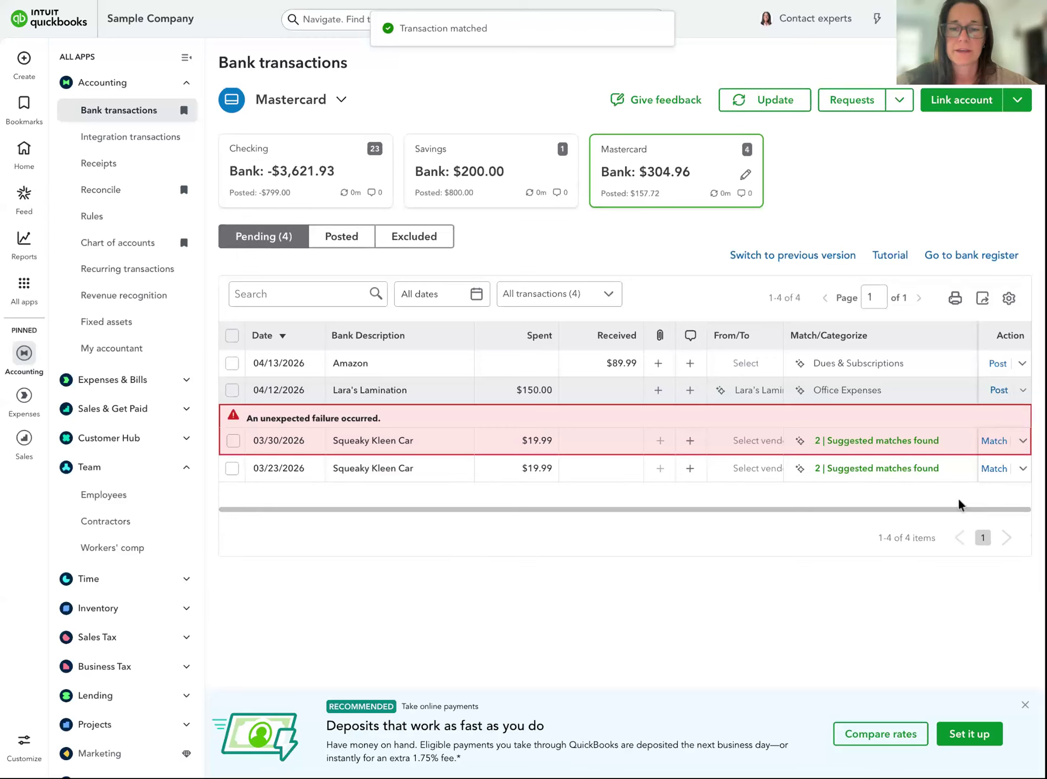
# Step: Match the 03/30/2026 Squeaky Kleen Car charge to the credit card expense of the same date, and accept the match for the 03/23/2026 charge
pyautogui.click(855, 441)
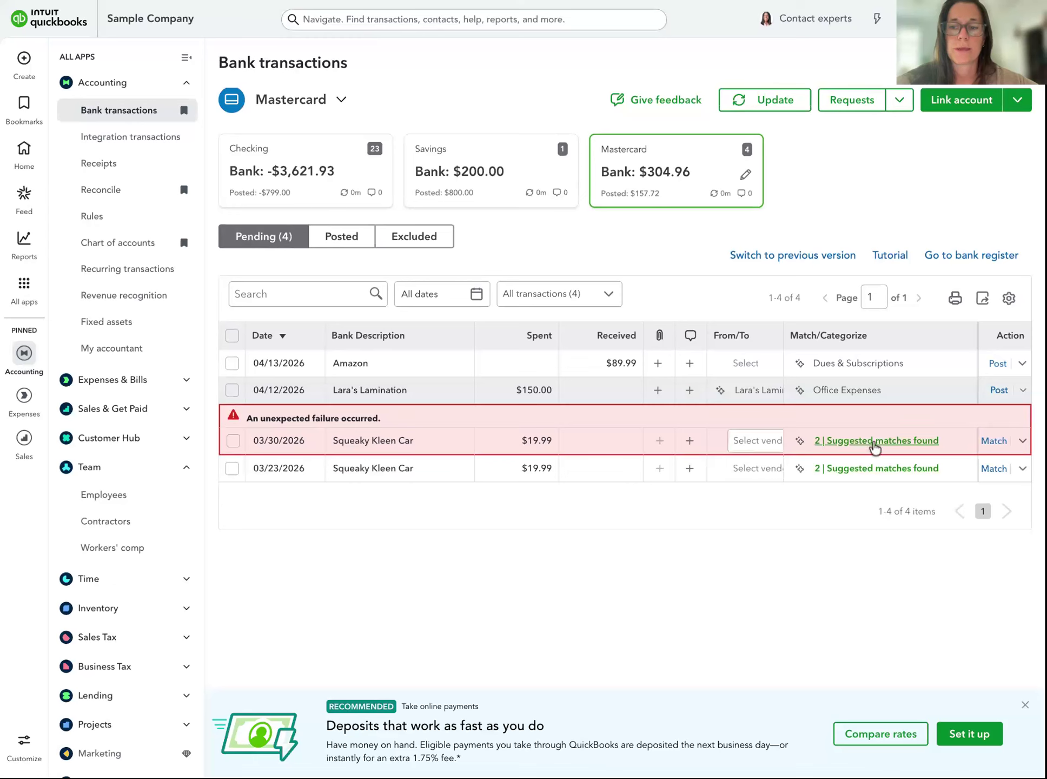
pyautogui.click(873, 441)
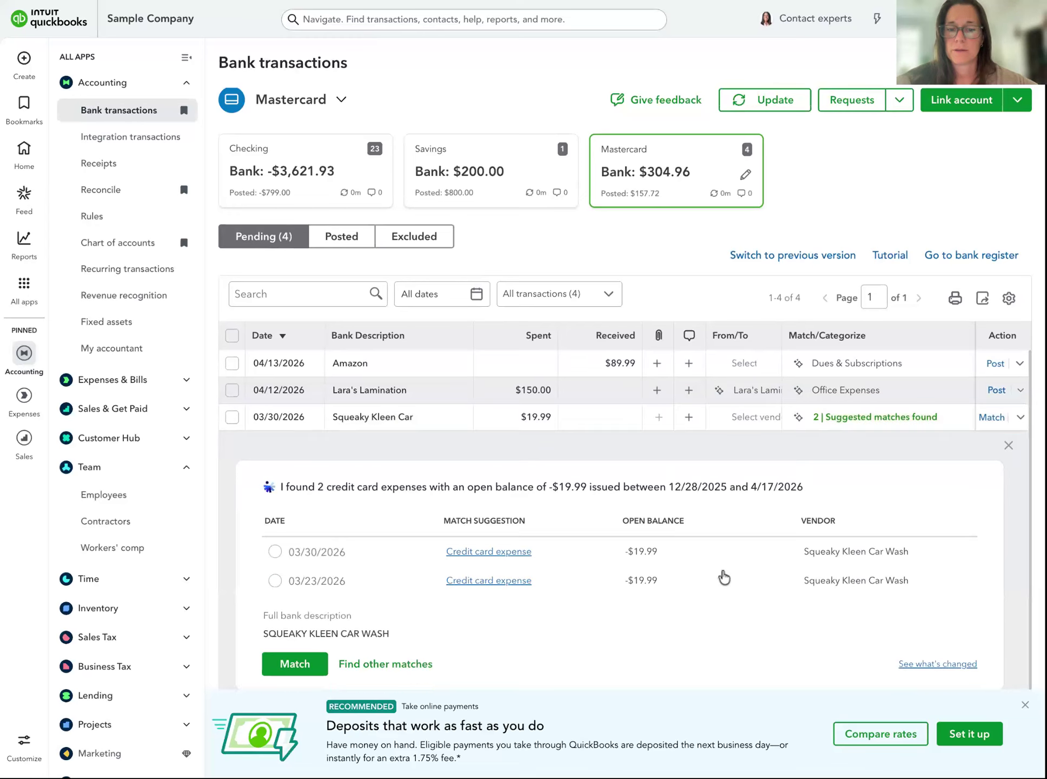
pyautogui.click(275, 546)
pyautogui.click(296, 658)
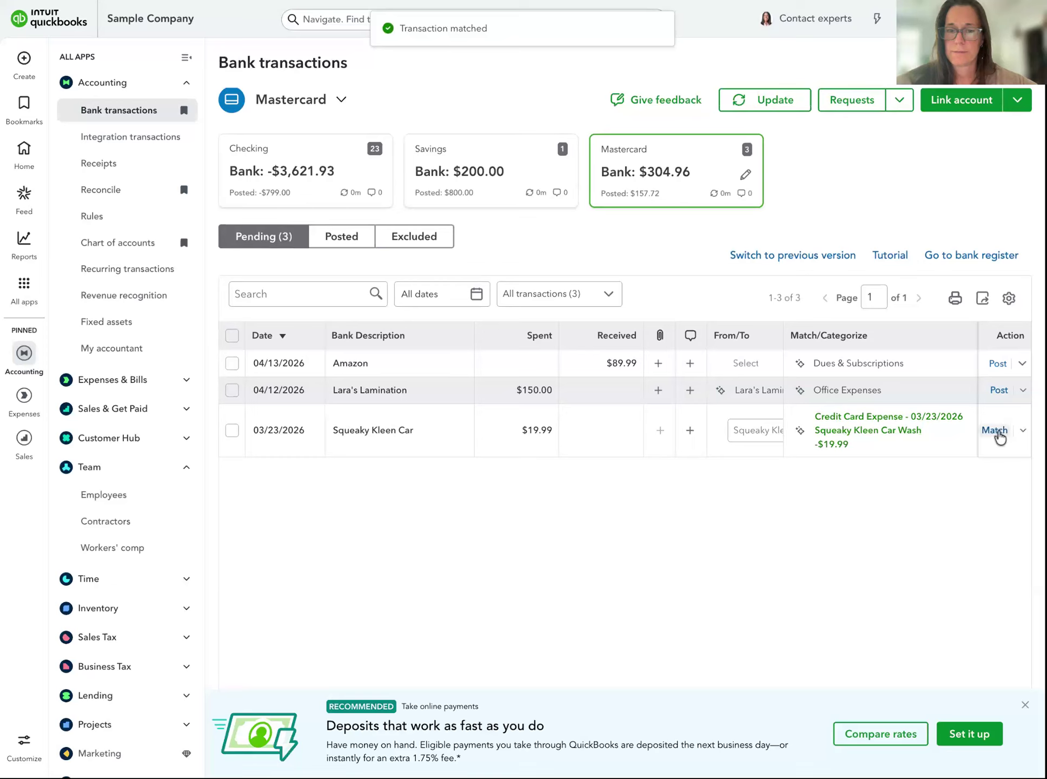
pyautogui.click(998, 433)
# Step: In Checking, match the $868.15 and $408.00 deposits, the $228.75 Hicks Hardware check, the $114.09 PG&E bill payment and the $103.55 customer payment
pyautogui.click(298, 180)
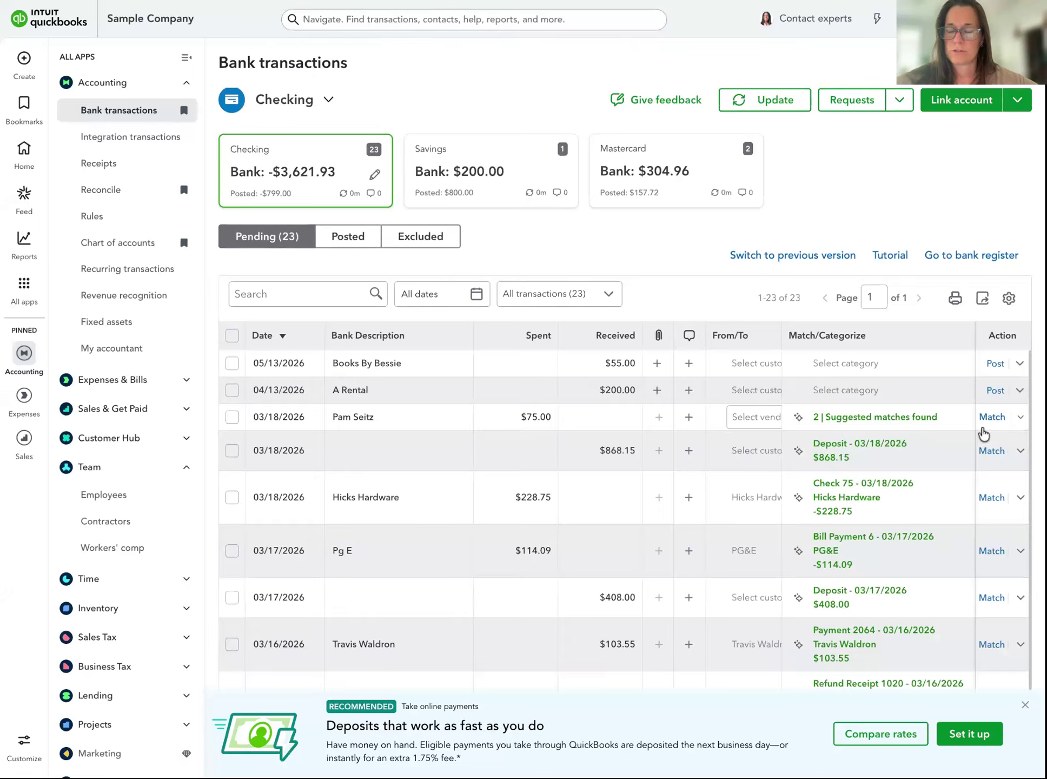
pyautogui.click(991, 450)
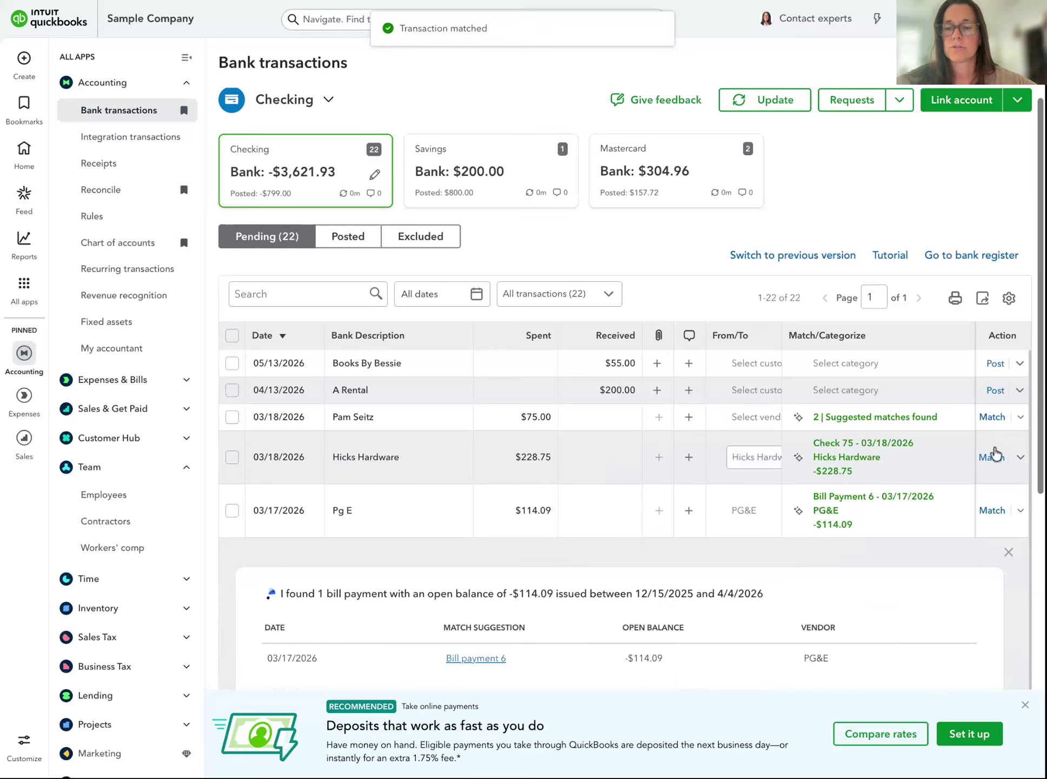
pyautogui.click(993, 454)
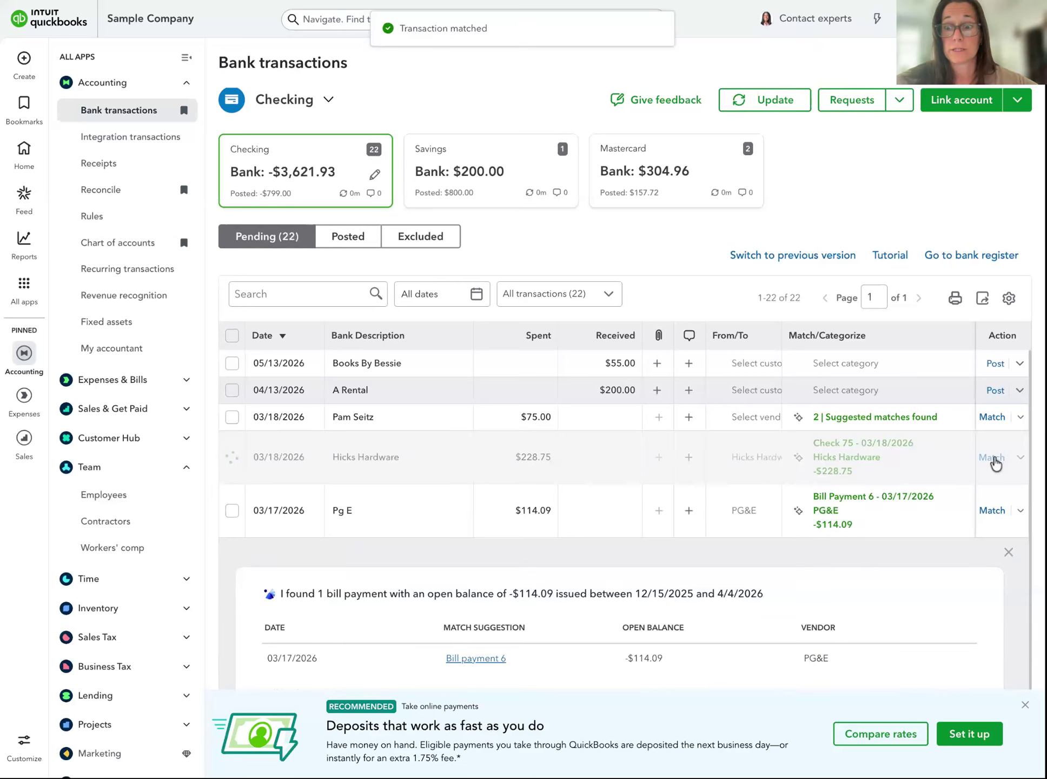
pyautogui.click(991, 460)
pyautogui.scroll(-2, 903, 466)
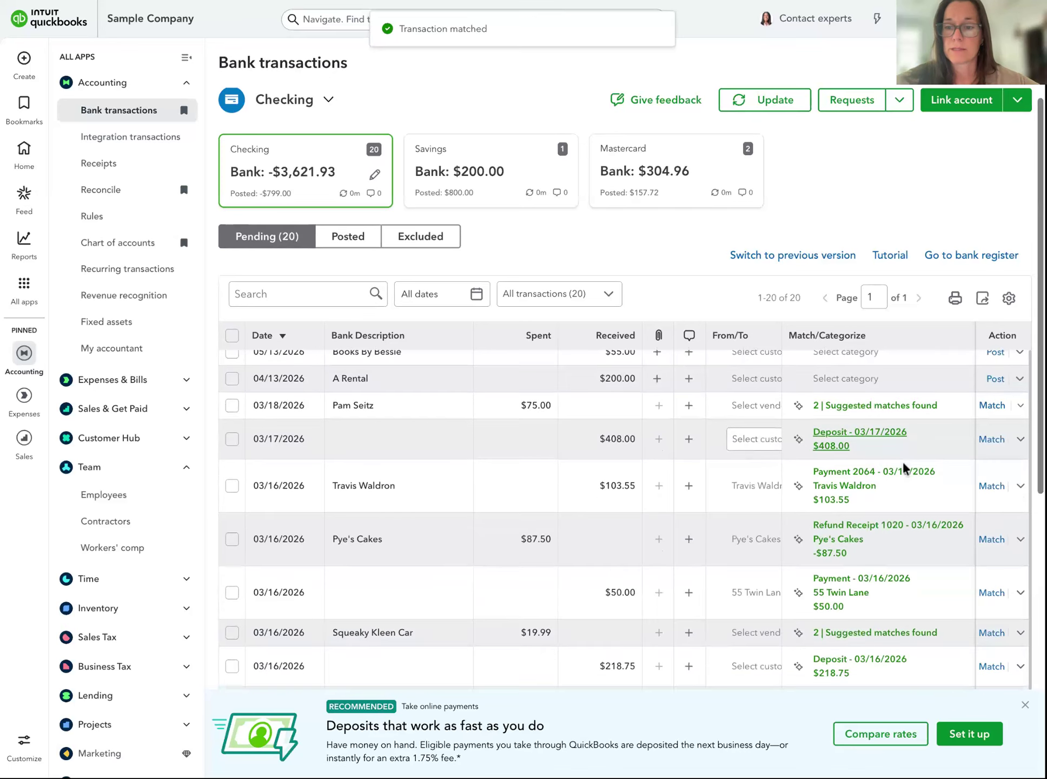
pyautogui.click(991, 388)
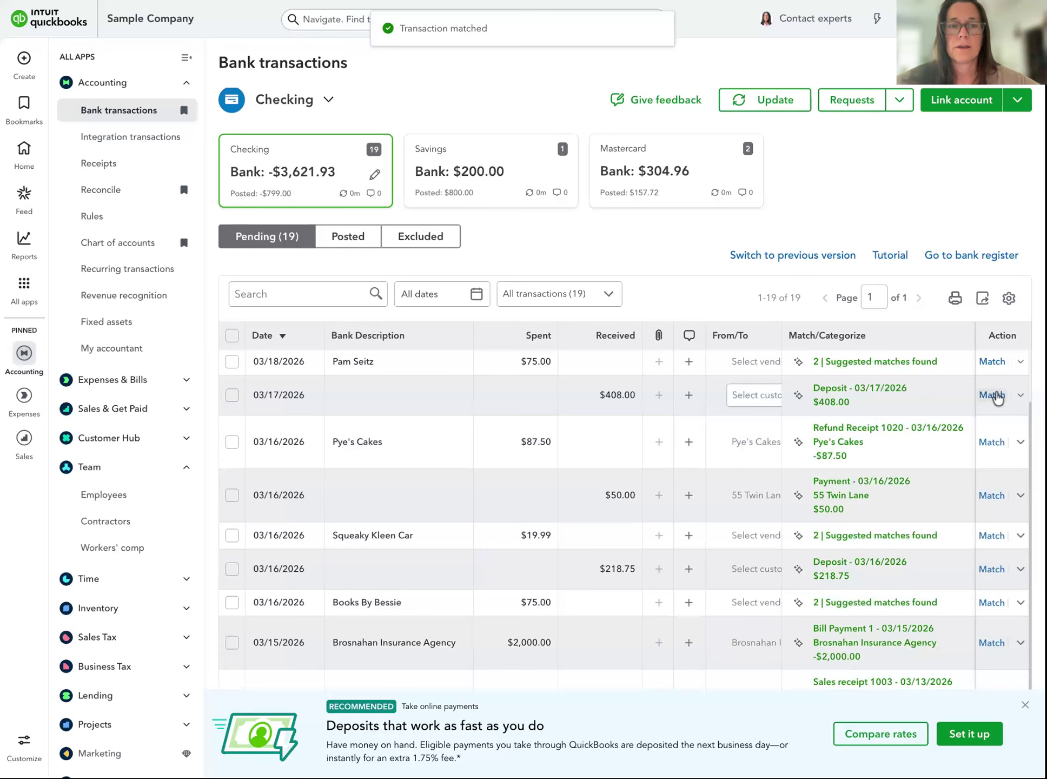
pyautogui.click(995, 396)
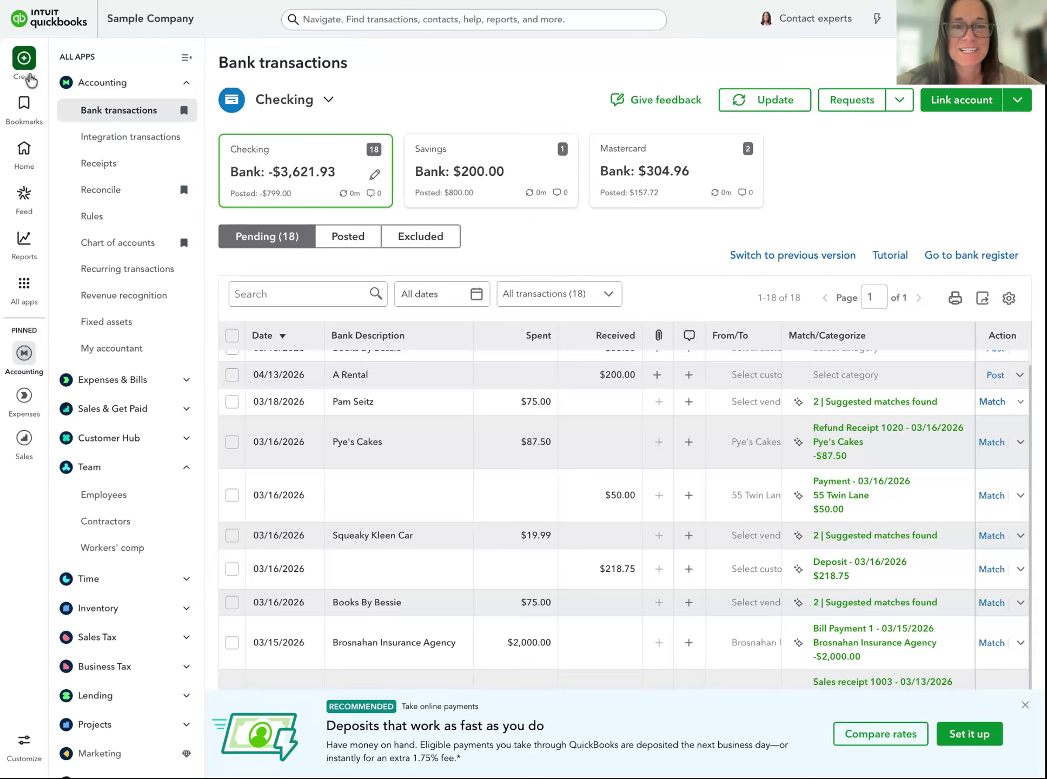
# Step: Match the $50.00 payment, the $87.50 Pye's Cakes refund and the $218.75 deposit dated 03/16/2026 in Checking
pyautogui.scroll(-1, 456, 210)
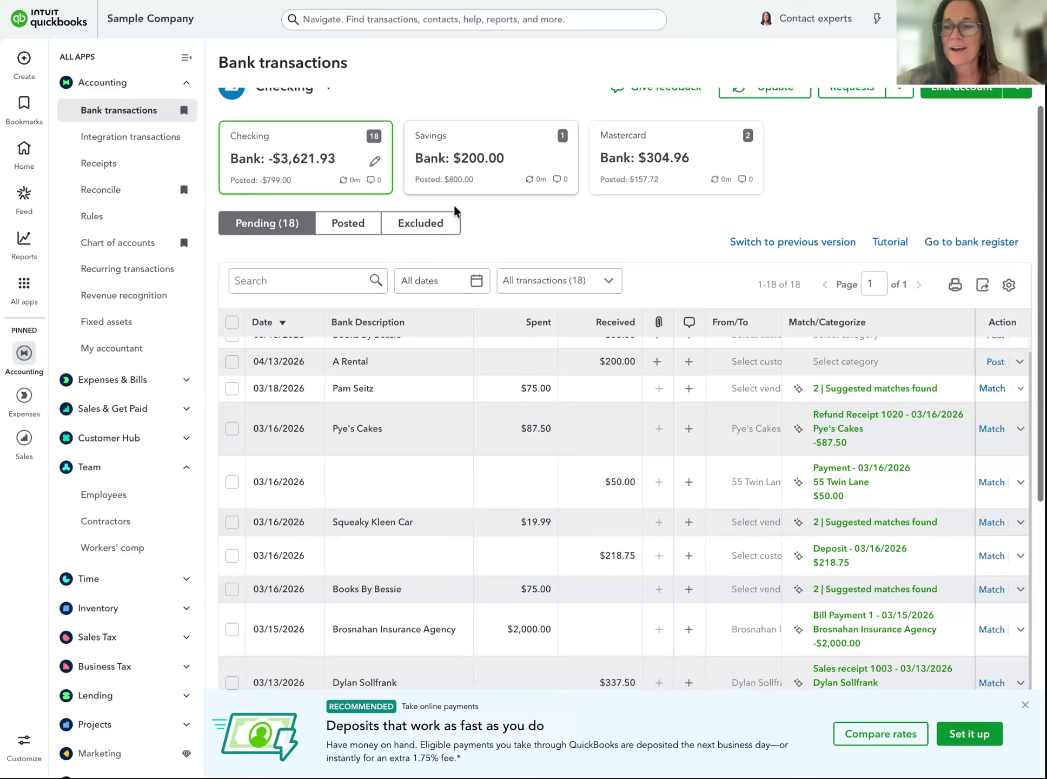
pyautogui.scroll(-2, 456, 211)
pyautogui.click(991, 425)
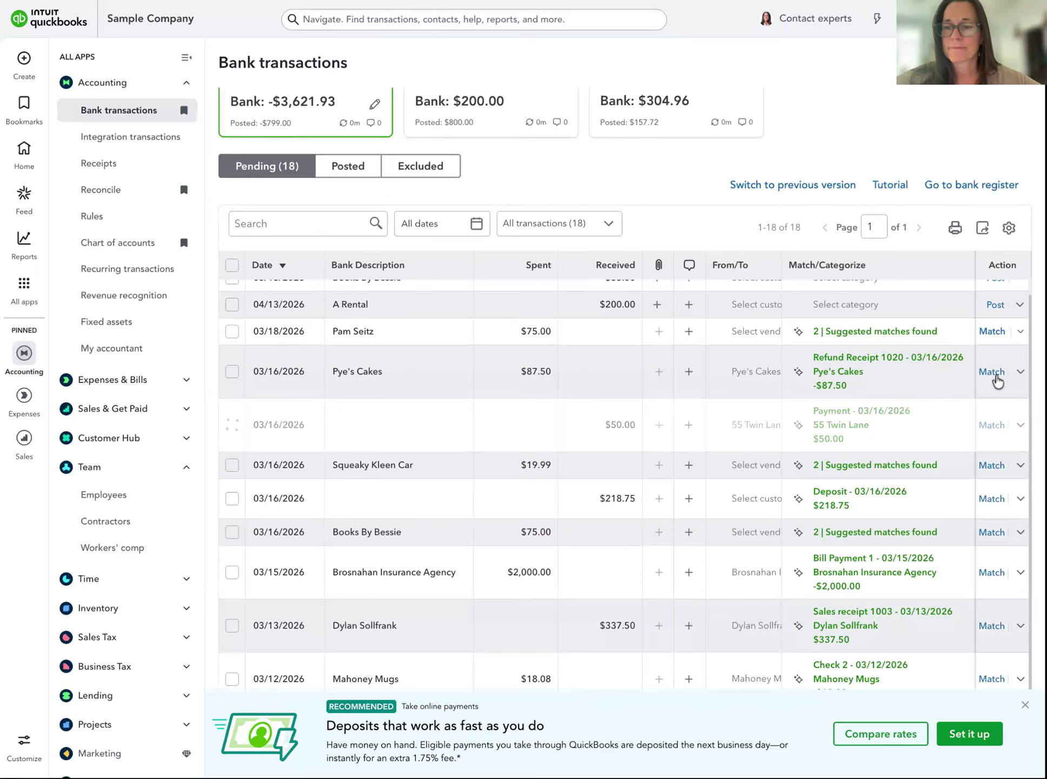
pyautogui.click(993, 387)
pyautogui.click(992, 462)
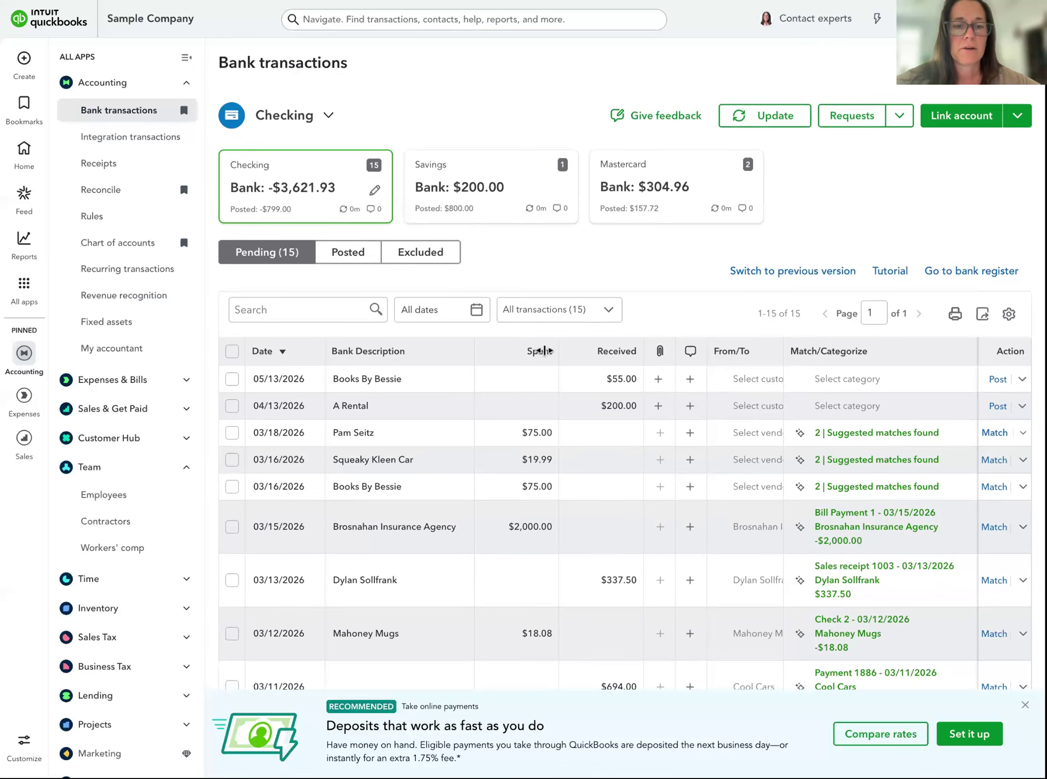
pyautogui.scroll(-1, 325, 281)
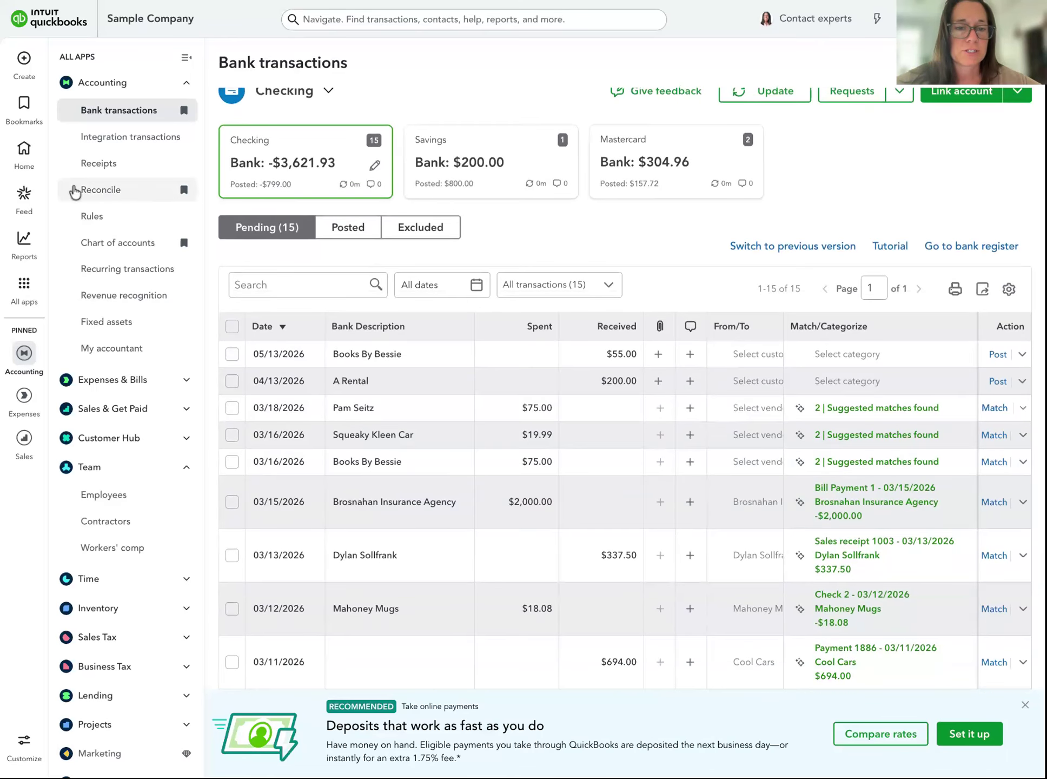
# Step: Open the standard reports list and look through the report groups, from business overview to expenses and vendors
pyautogui.moveTo(25, 247)
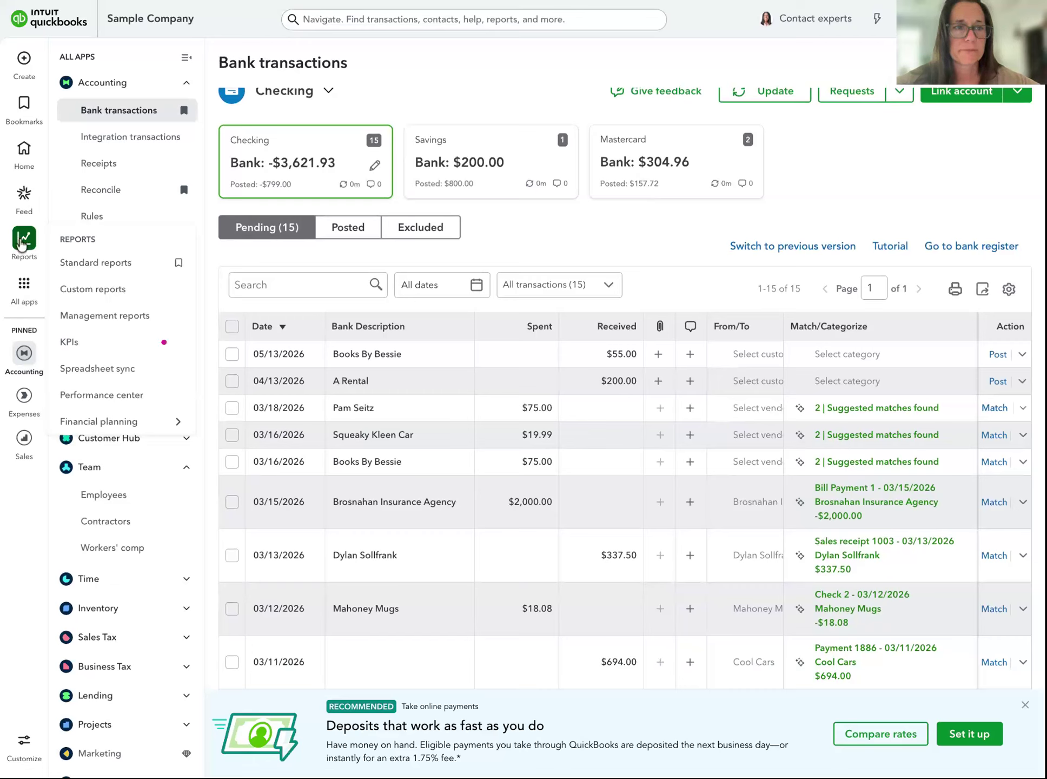
pyautogui.click(17, 250)
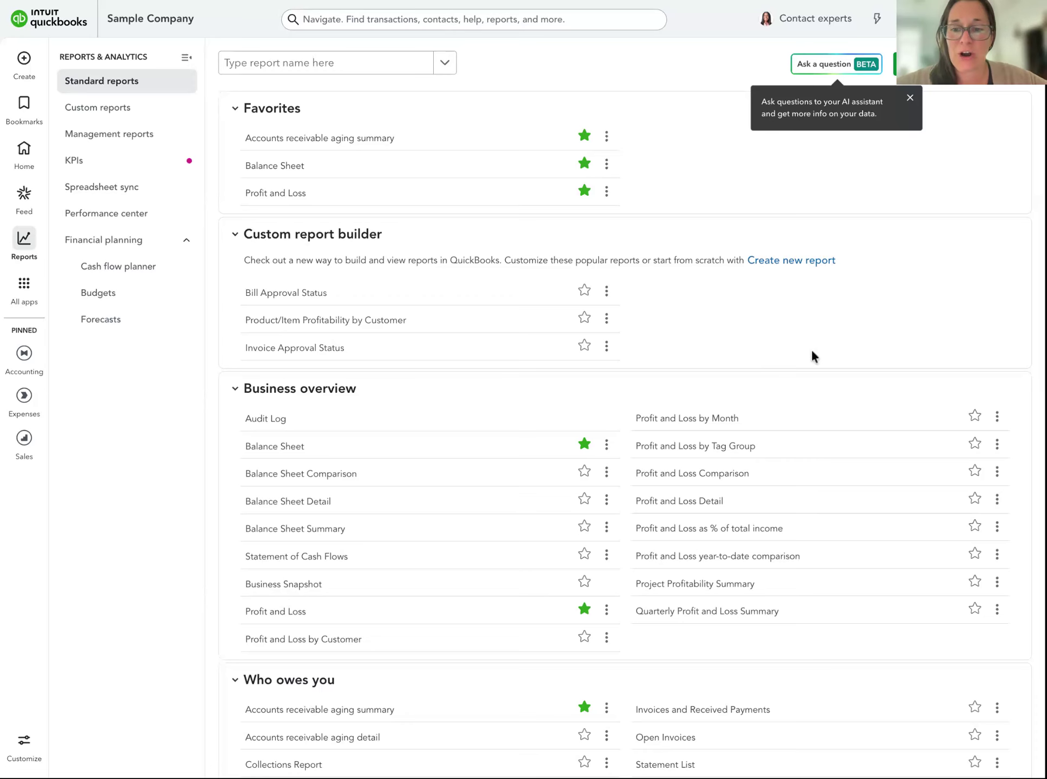
pyautogui.scroll(-4, 812, 352)
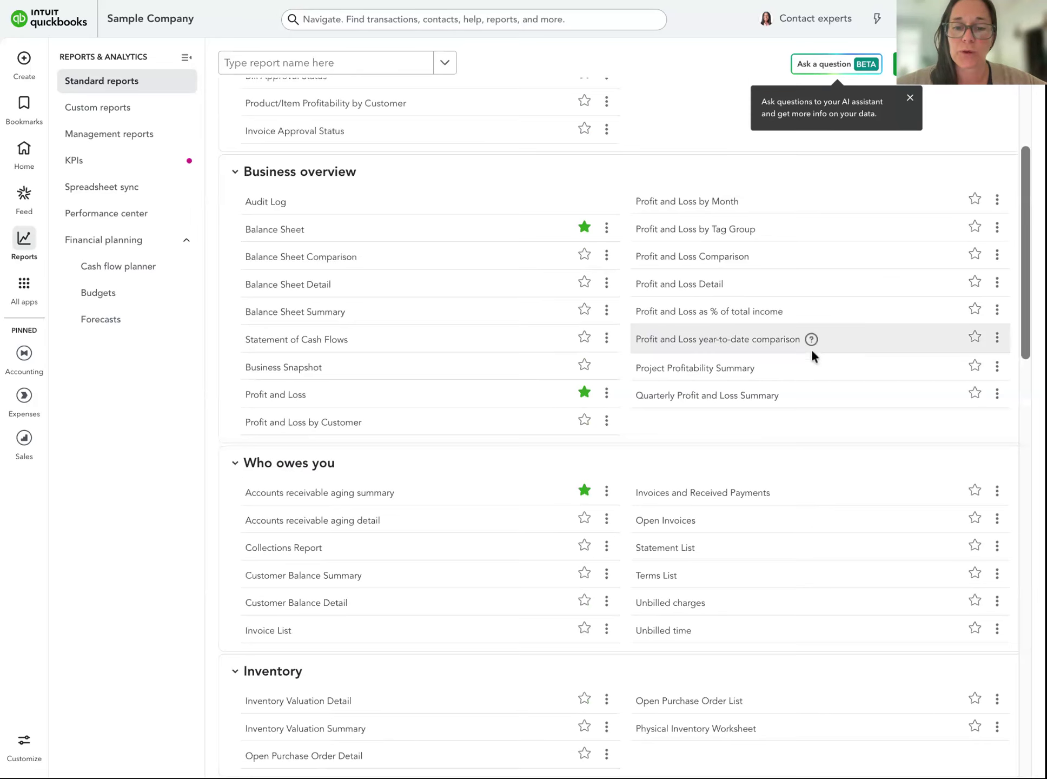
pyautogui.scroll(-3, 811, 349)
pyautogui.scroll(-4, 811, 180)
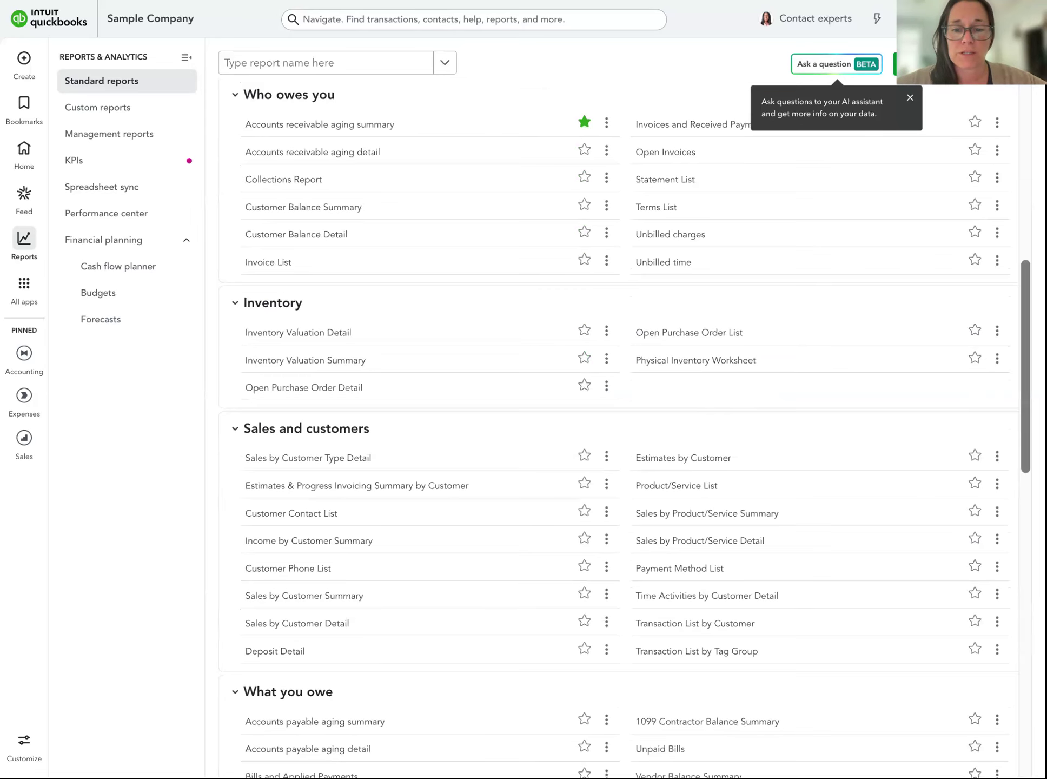
pyautogui.scroll(-6, 811, 278)
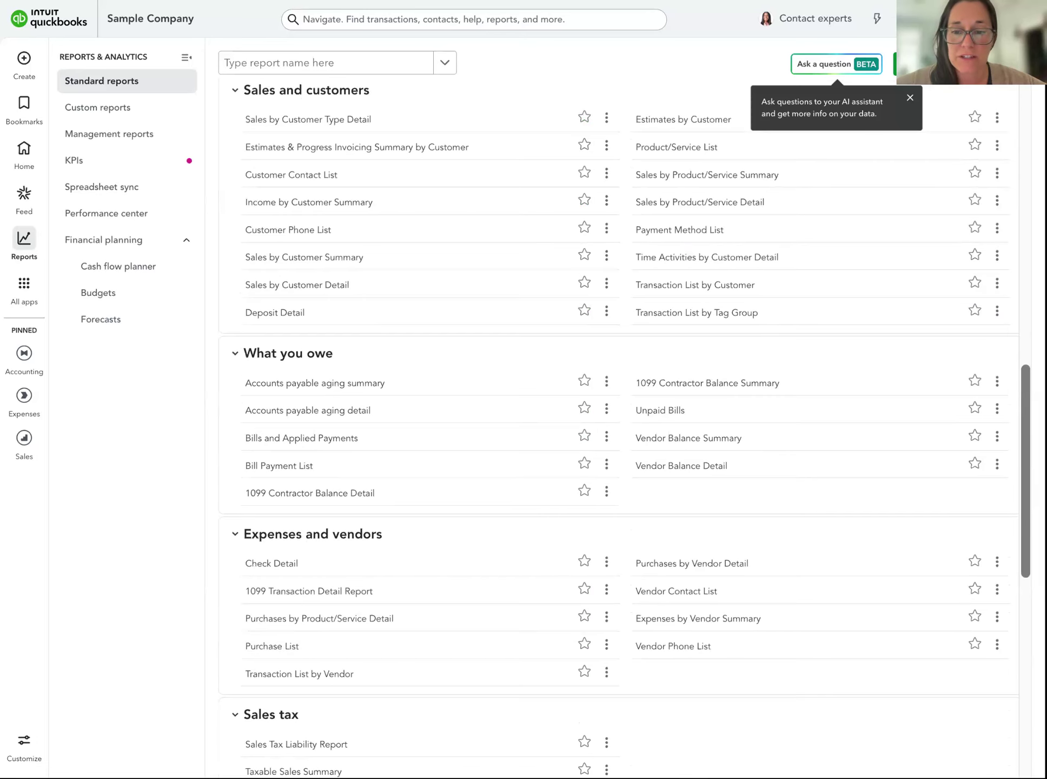
# Step: Mark the Check Detail report as a favorite, and remove it from the favorites again
pyautogui.scroll(-2, 703, 378)
pyautogui.click(584, 562)
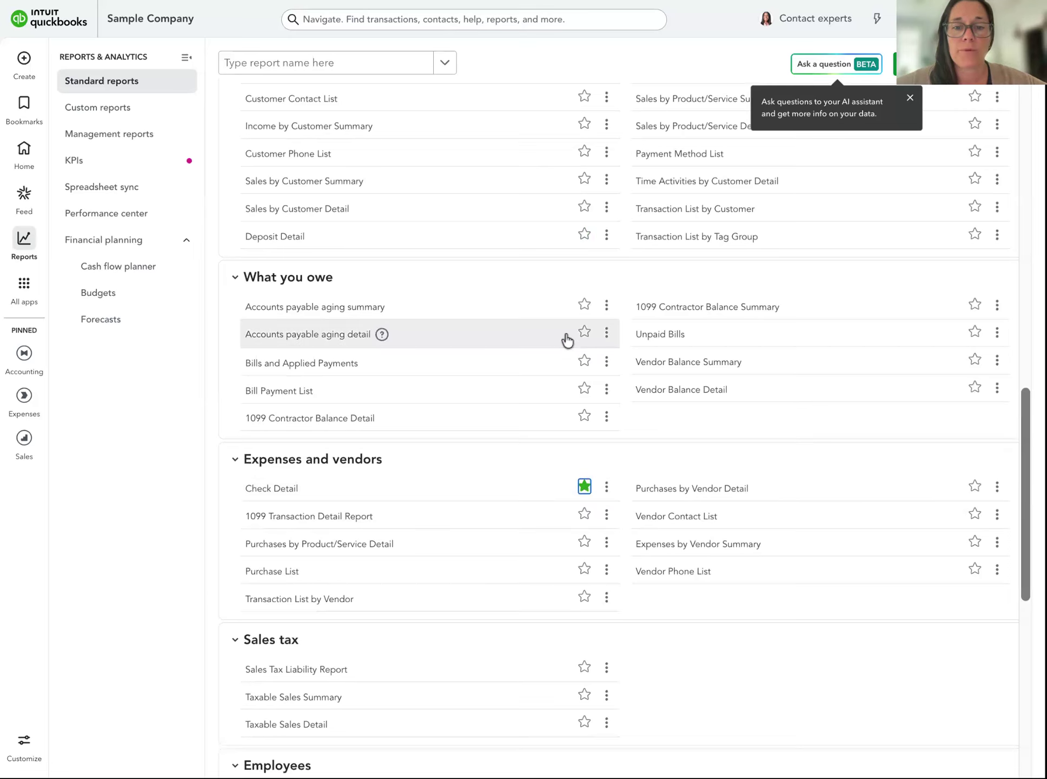
pyautogui.scroll(10, 566, 340)
pyautogui.scroll(5, 566, 340)
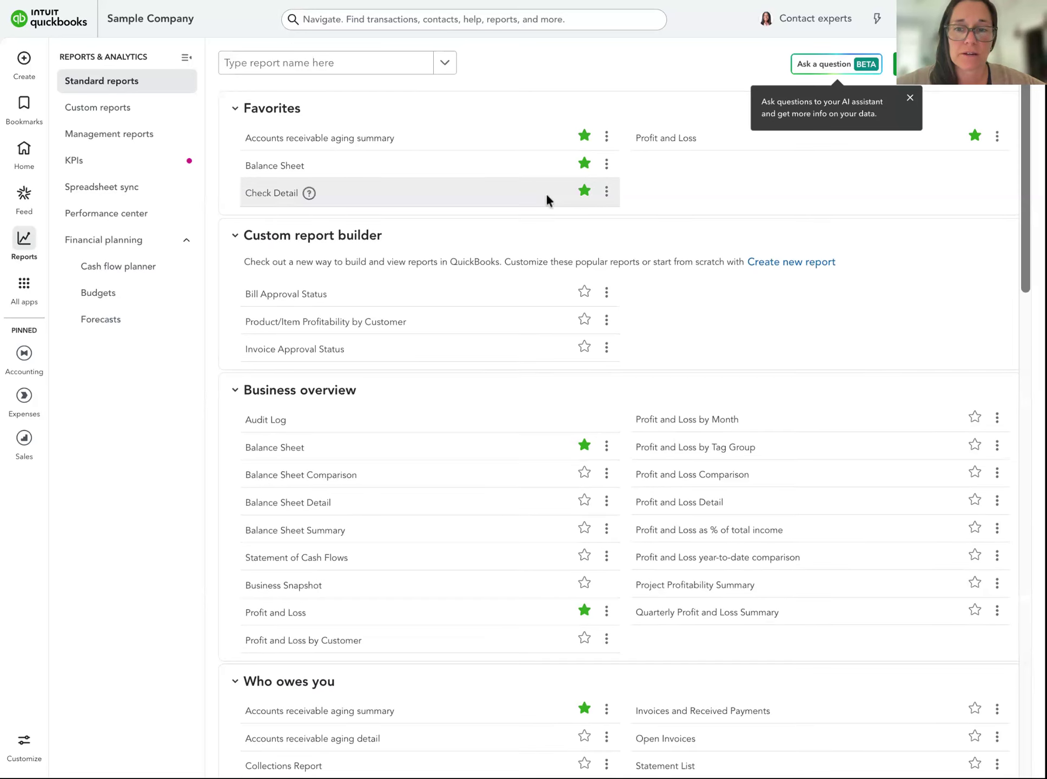
pyautogui.click(584, 193)
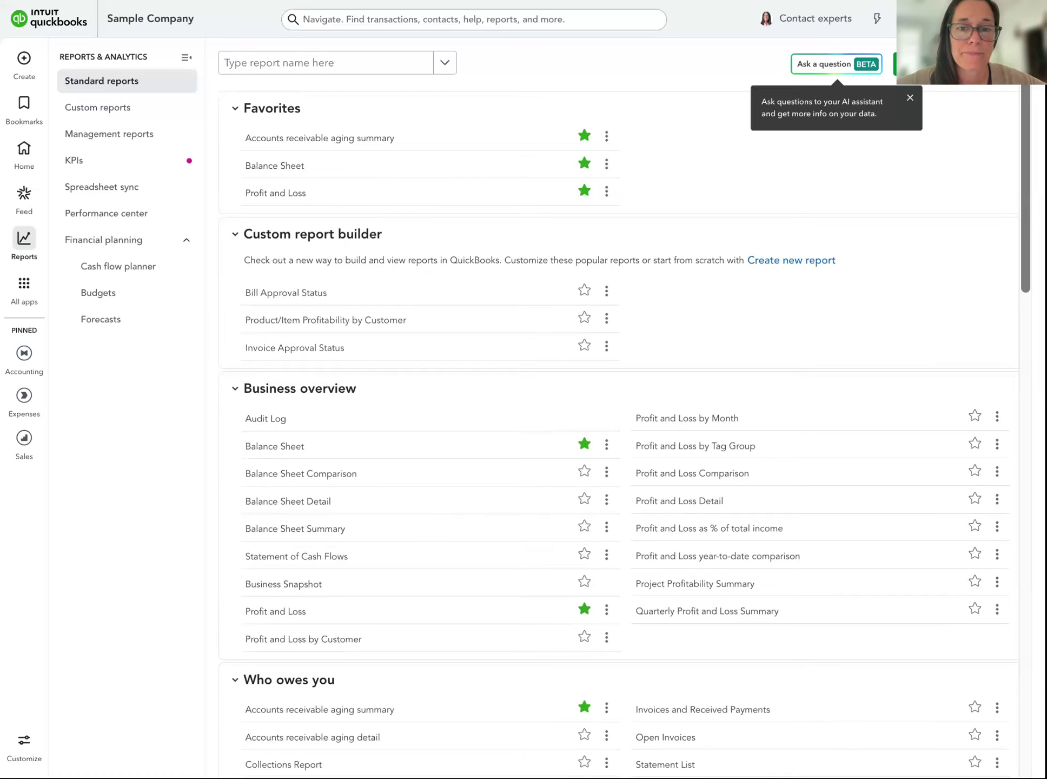
# Step: Open the Profit and Loss report from the favorites and dismiss the AI tips and side panel
pyautogui.click(275, 195)
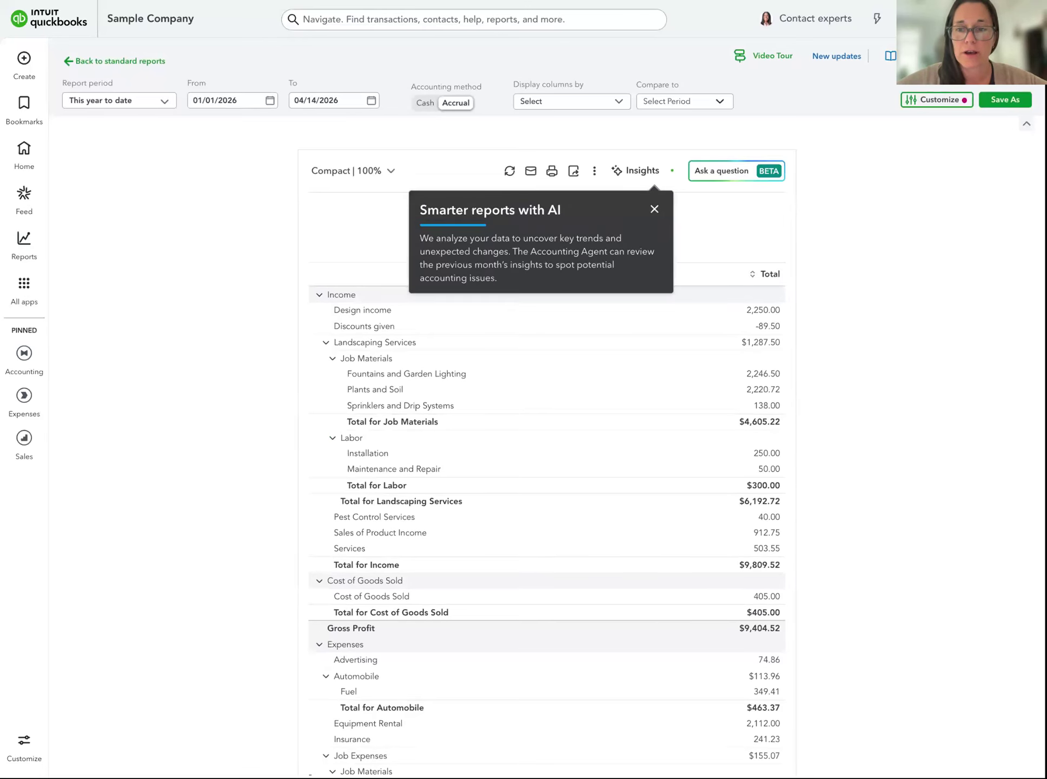
pyautogui.click(637, 211)
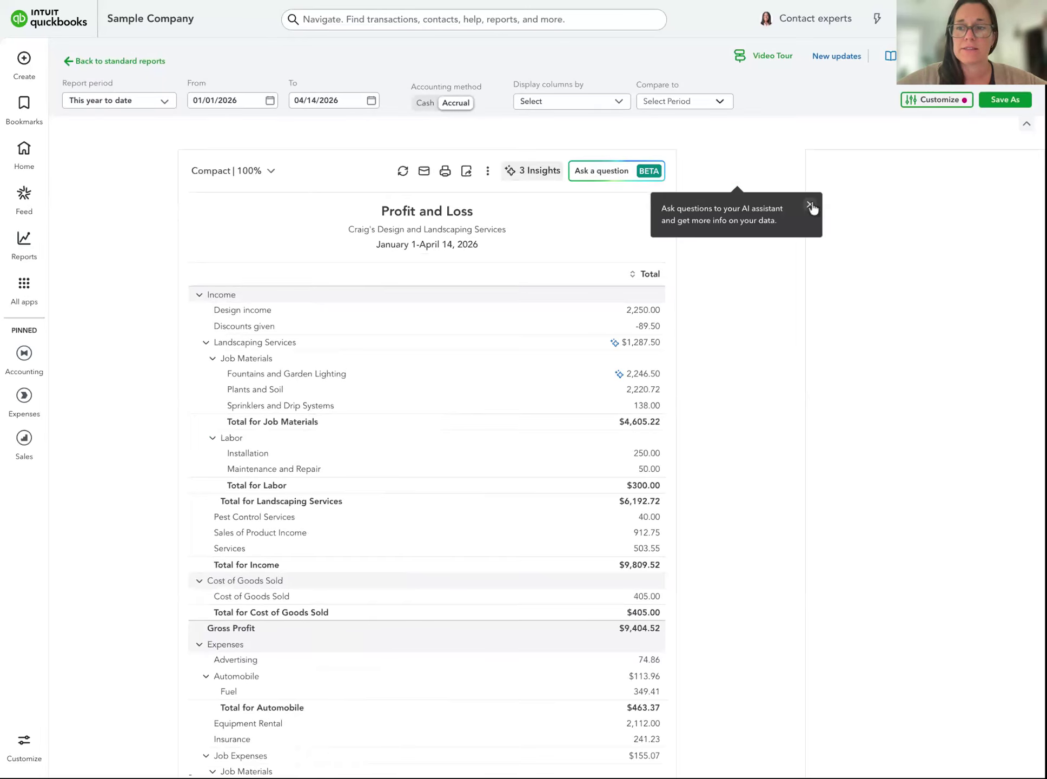
pyautogui.click(810, 206)
pyautogui.click(1020, 172)
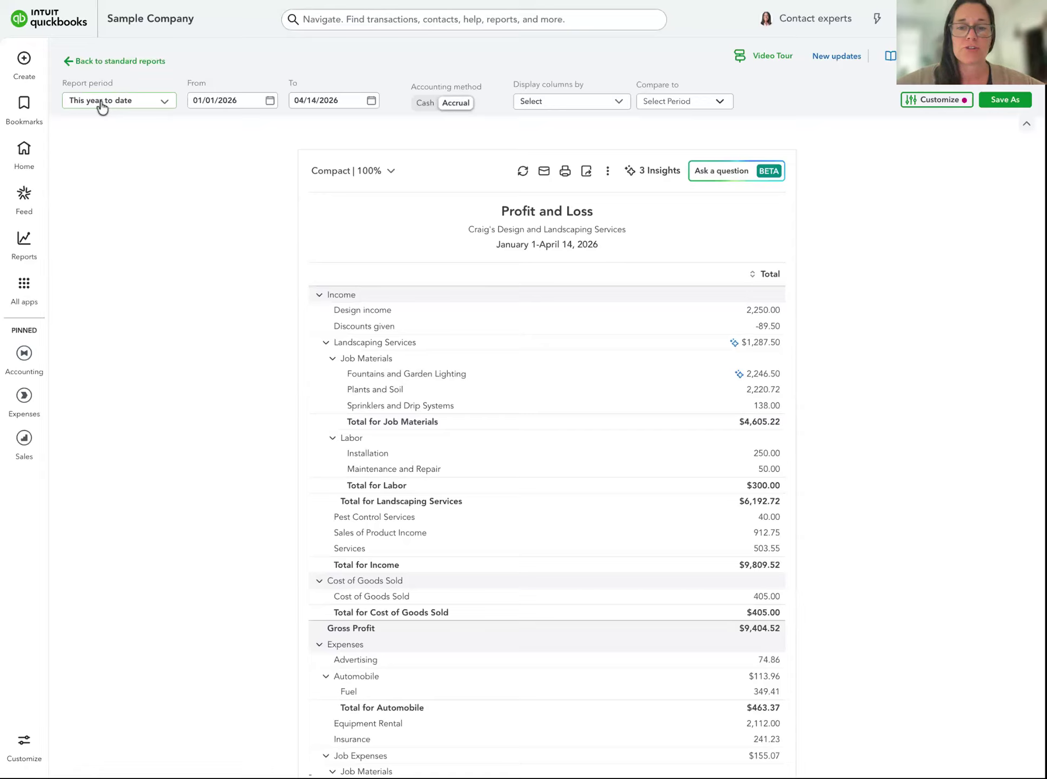
# Step: Examine the Profit and Loss report's income, cost of goods sold, gross profit, expenses and net income
pyautogui.scroll(-1, 207, 380)
pyautogui.scroll(-2, 207, 381)
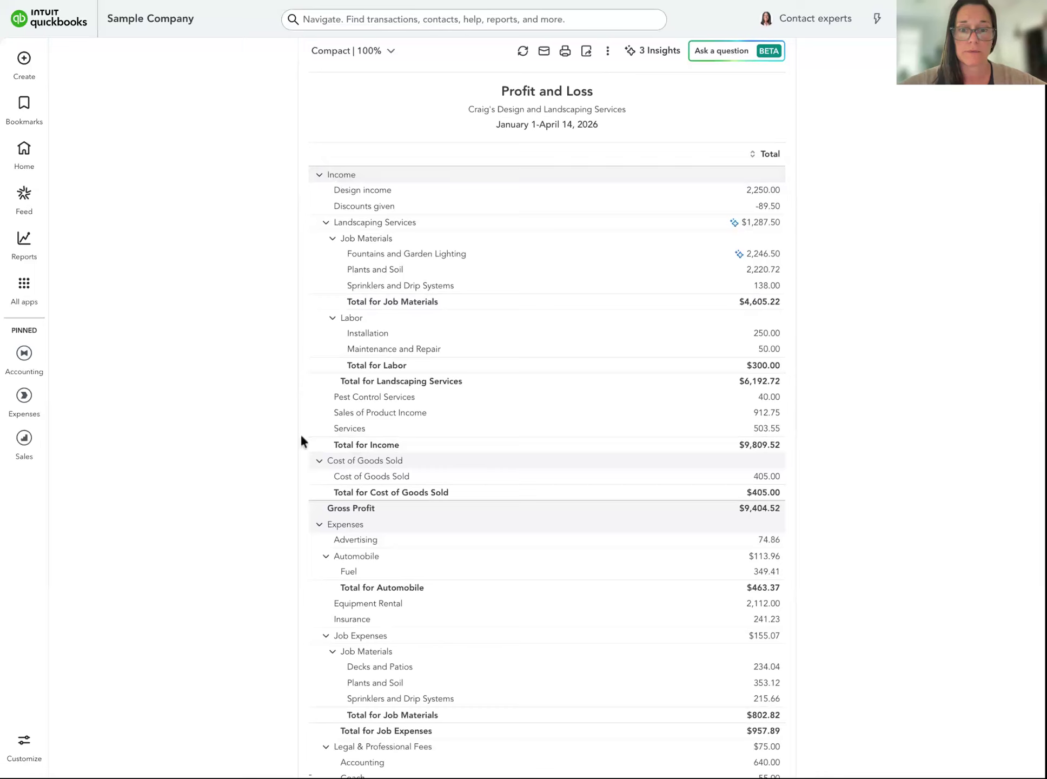
pyautogui.scroll(-2, 309, 474)
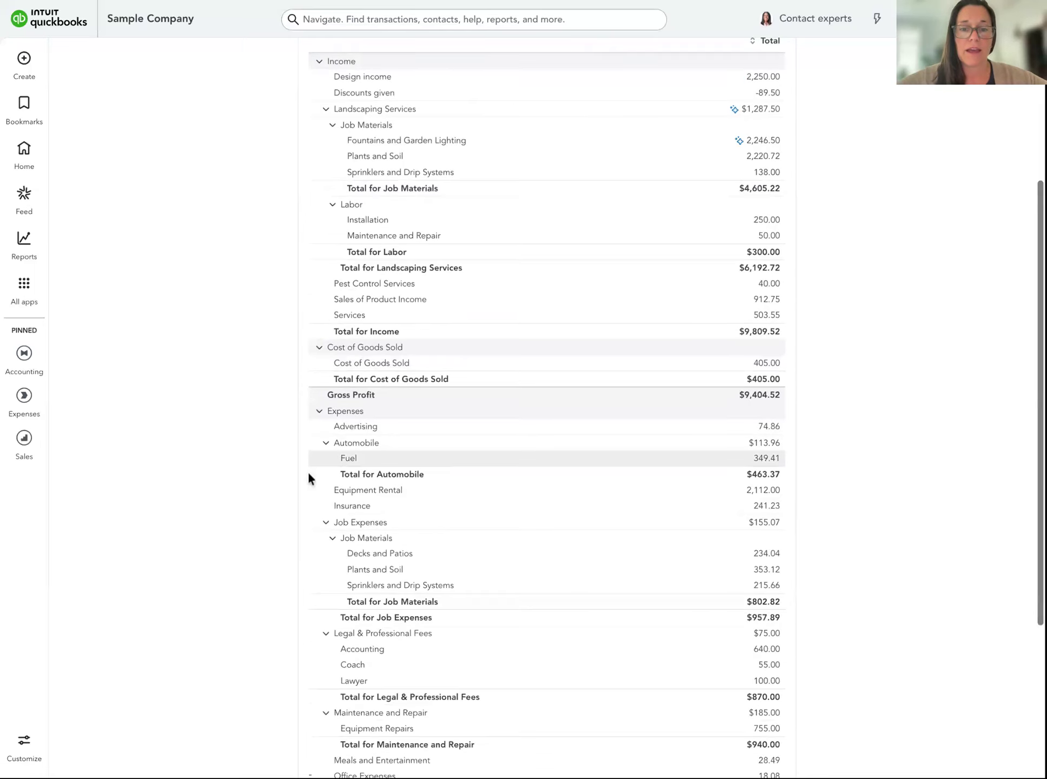
pyautogui.scroll(-1, 311, 415)
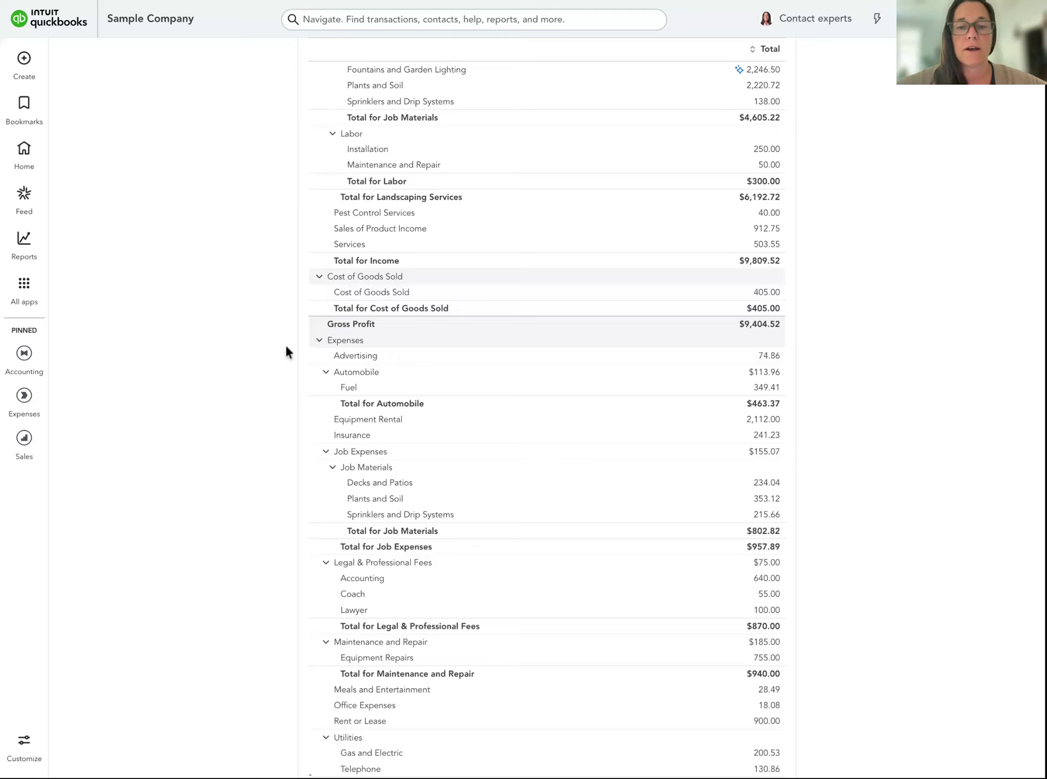
pyautogui.scroll(-1, 339, 339)
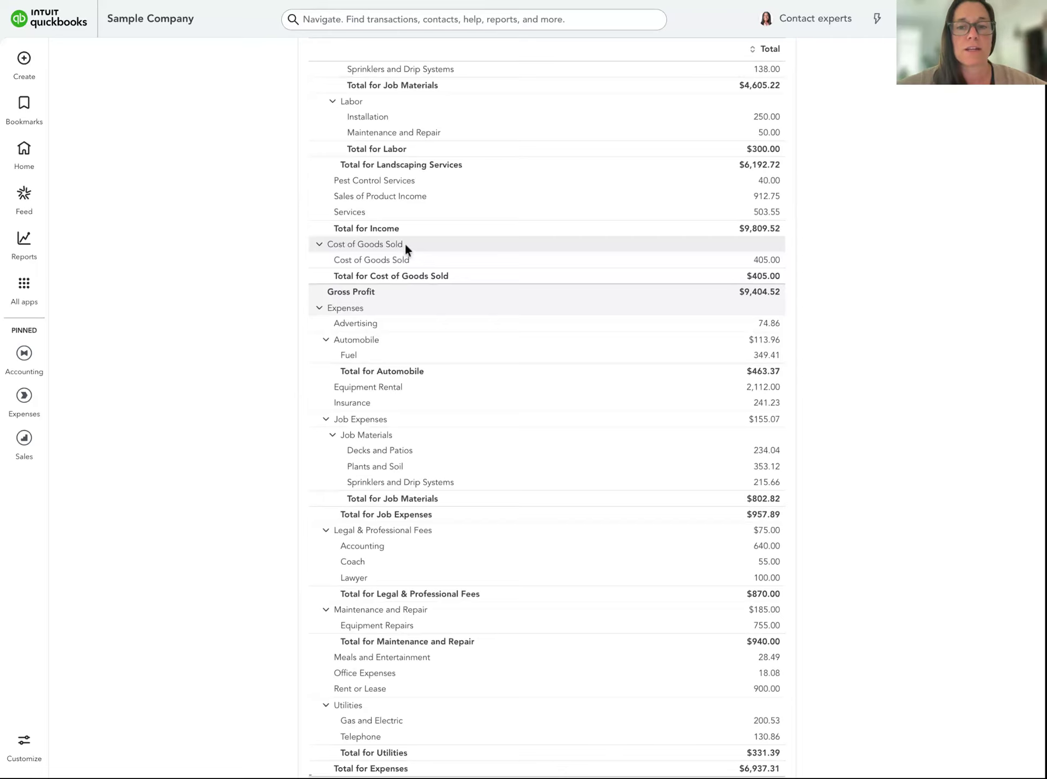
pyautogui.scroll(1, 388, 80)
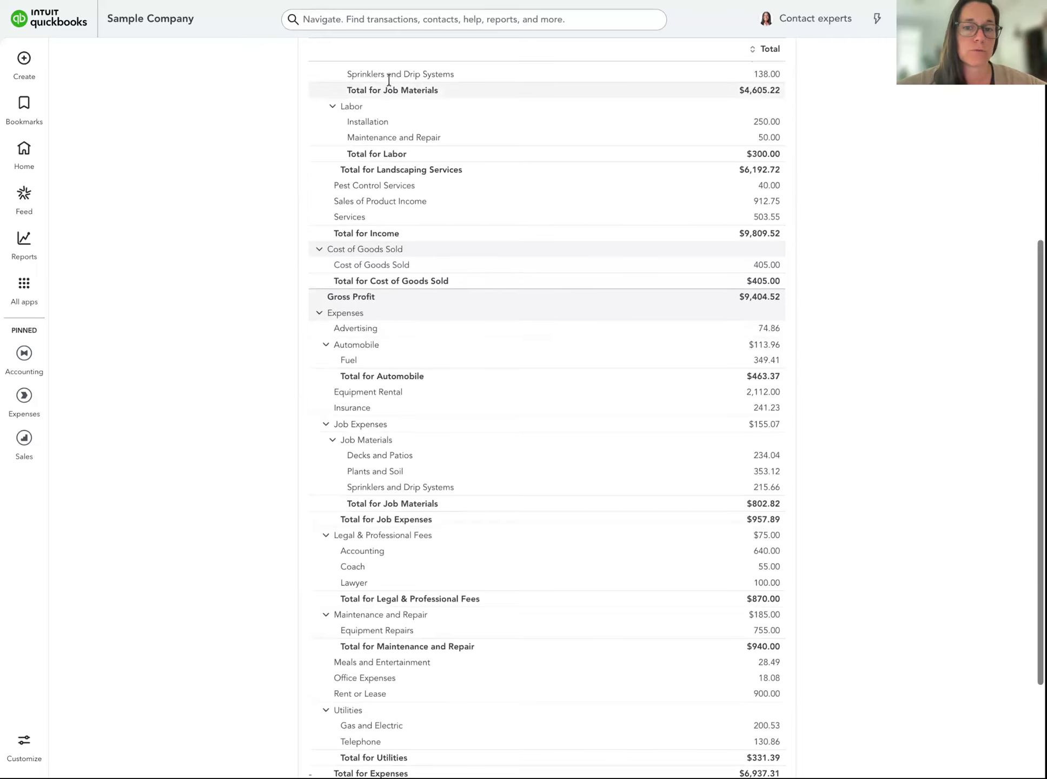
pyautogui.scroll(4, 388, 80)
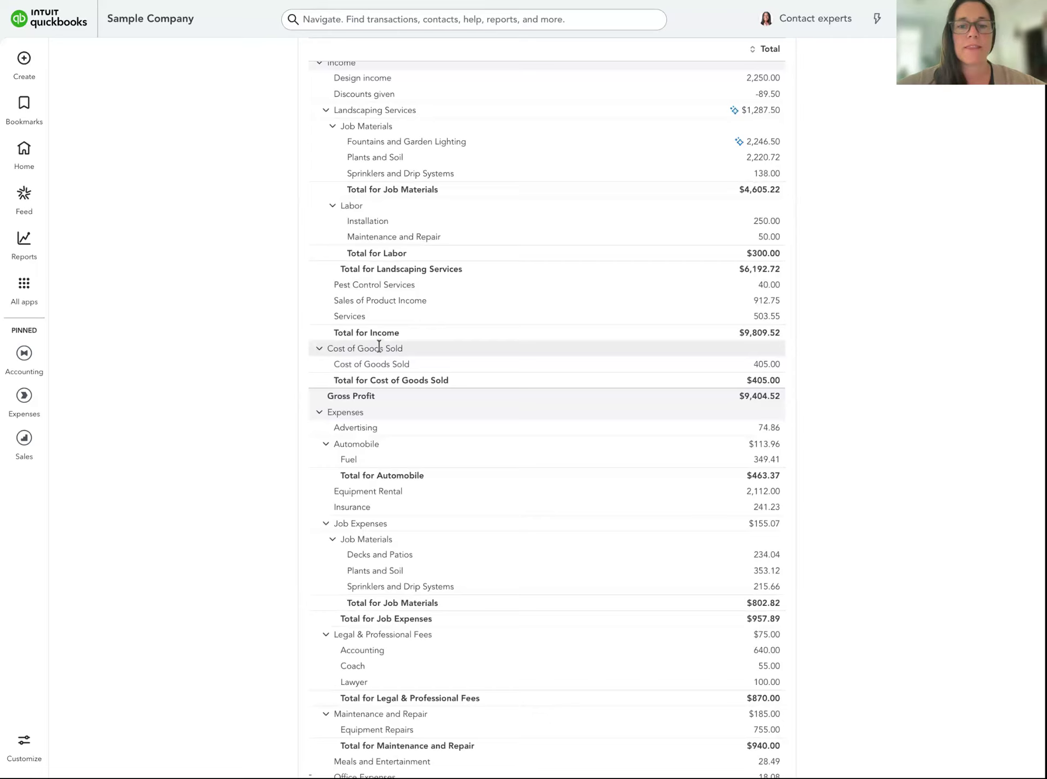
pyautogui.scroll(-1, 378, 346)
pyautogui.scroll(-5, 378, 346)
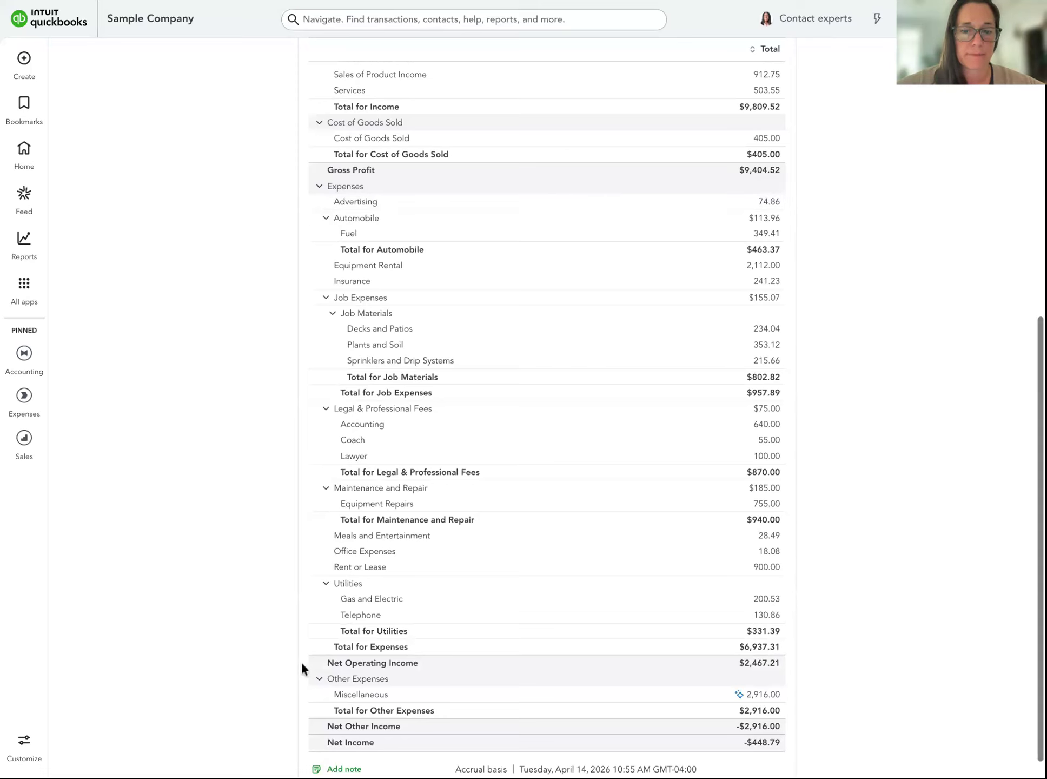
pyautogui.scroll(-1, 302, 661)
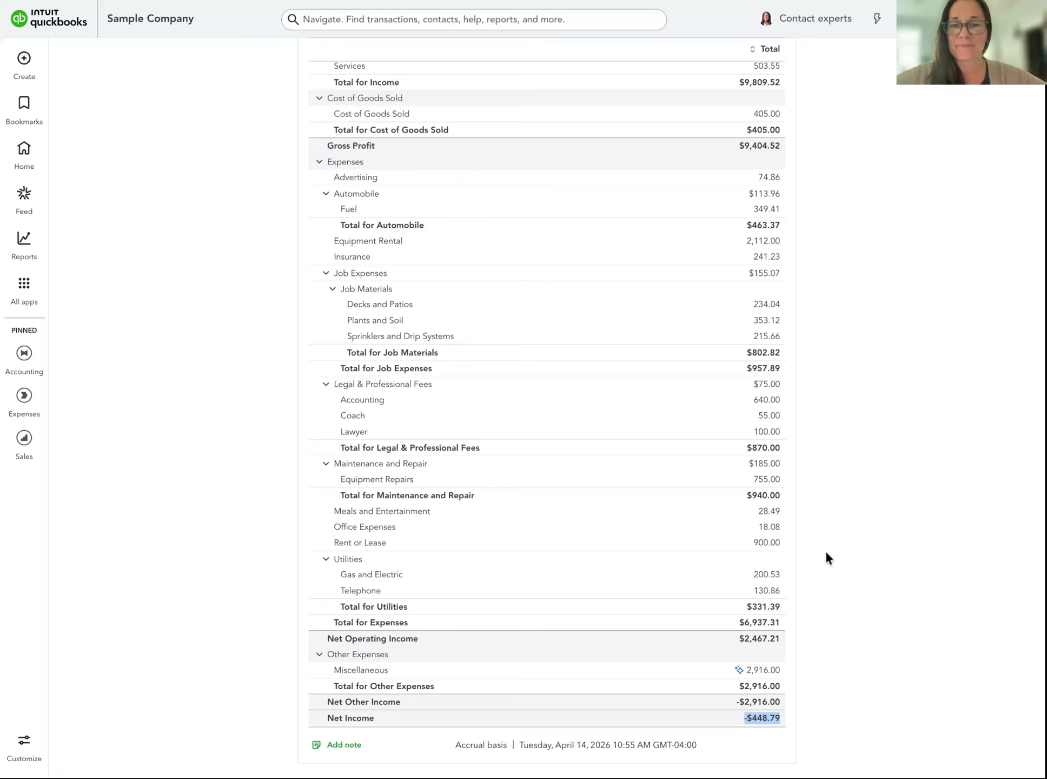
pyautogui.scroll(3, 826, 549)
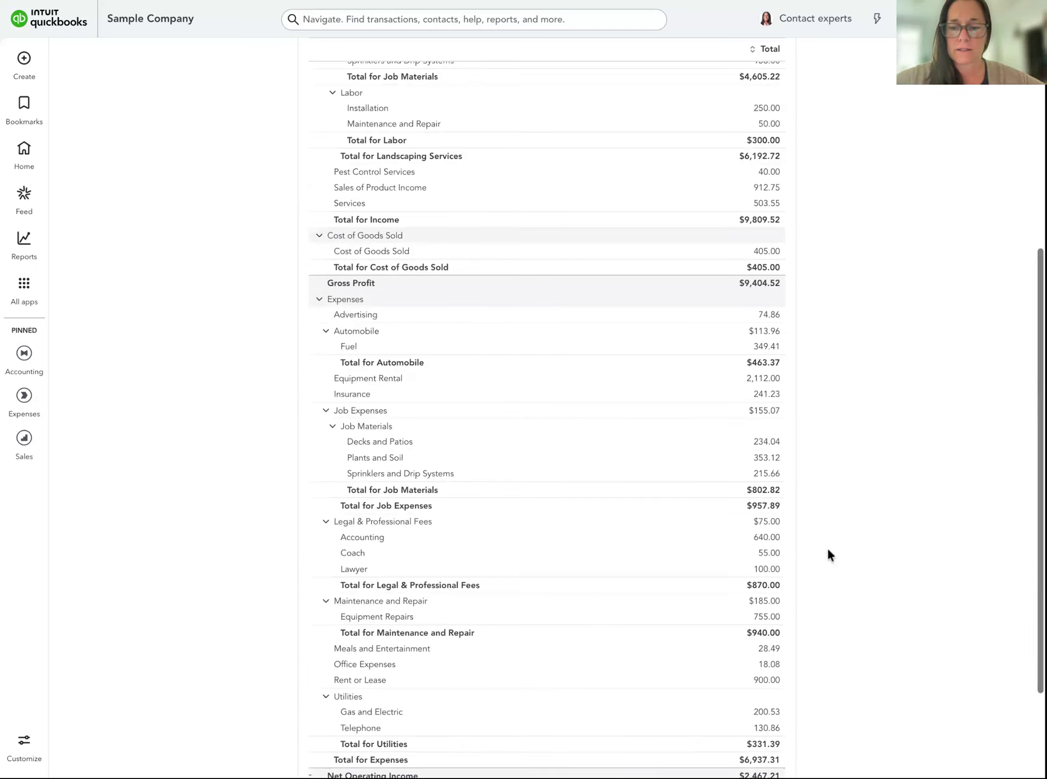
pyautogui.scroll(-3, 827, 546)
pyautogui.scroll(10, 719, 398)
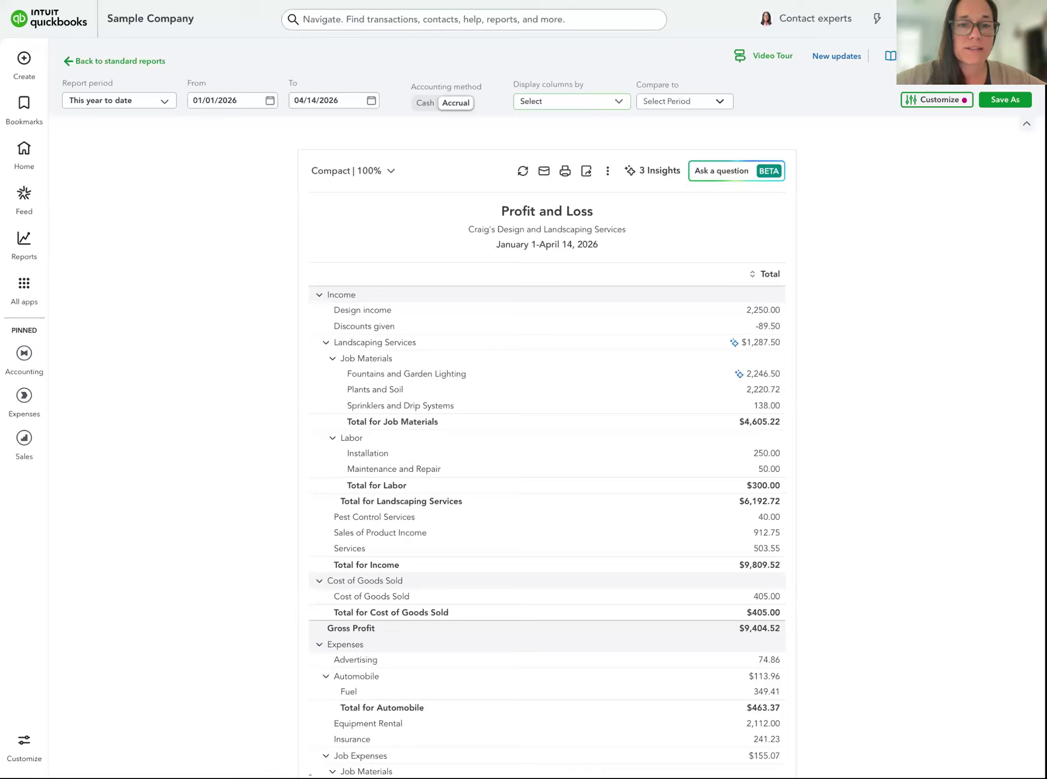
# Step: Display the Profit and Loss columns by Months and review the monthly figures down to net income
pyautogui.click(541, 102)
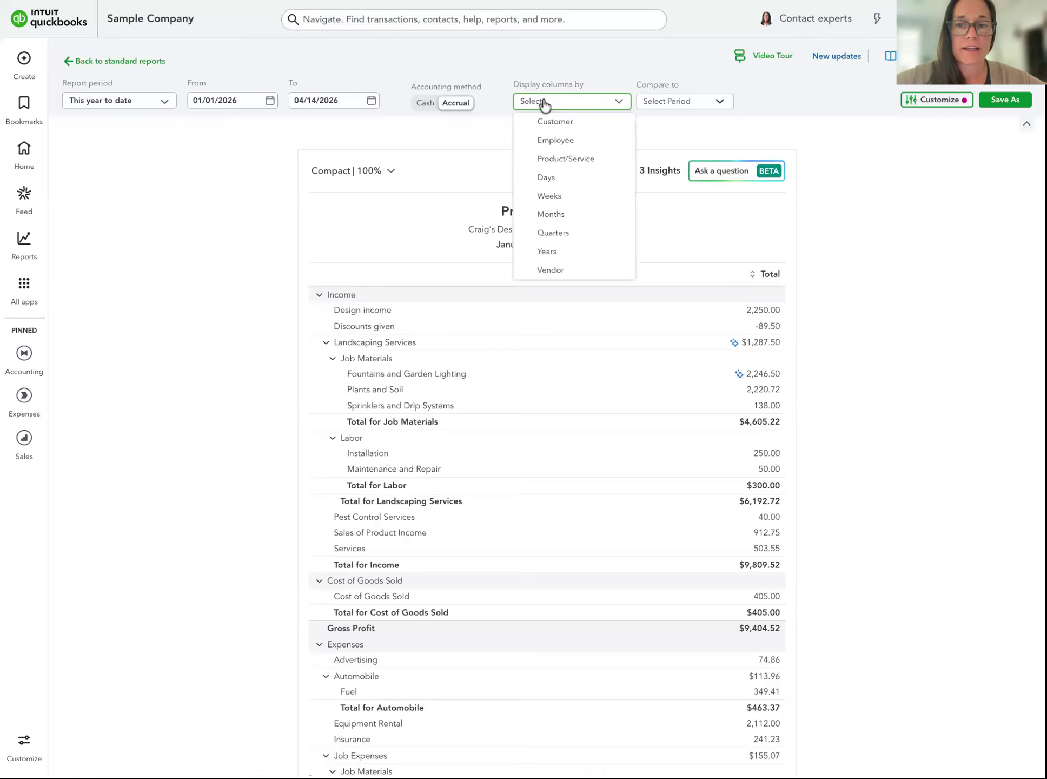
pyautogui.click(542, 215)
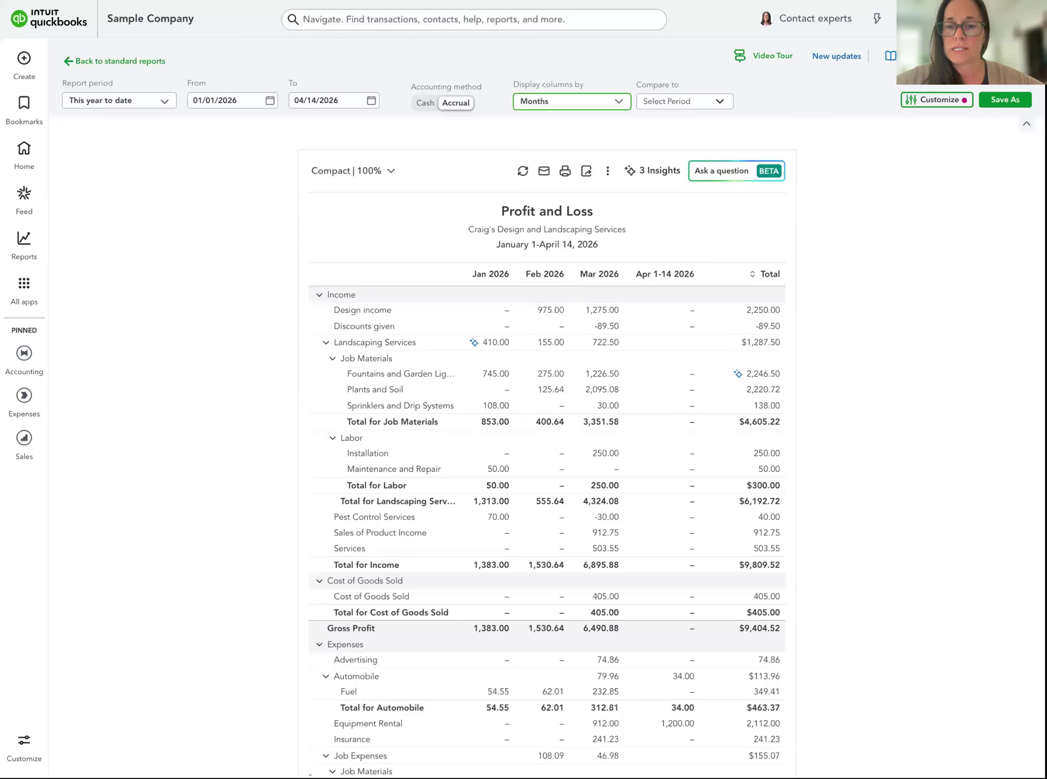
pyautogui.scroll(-3, 547, 406)
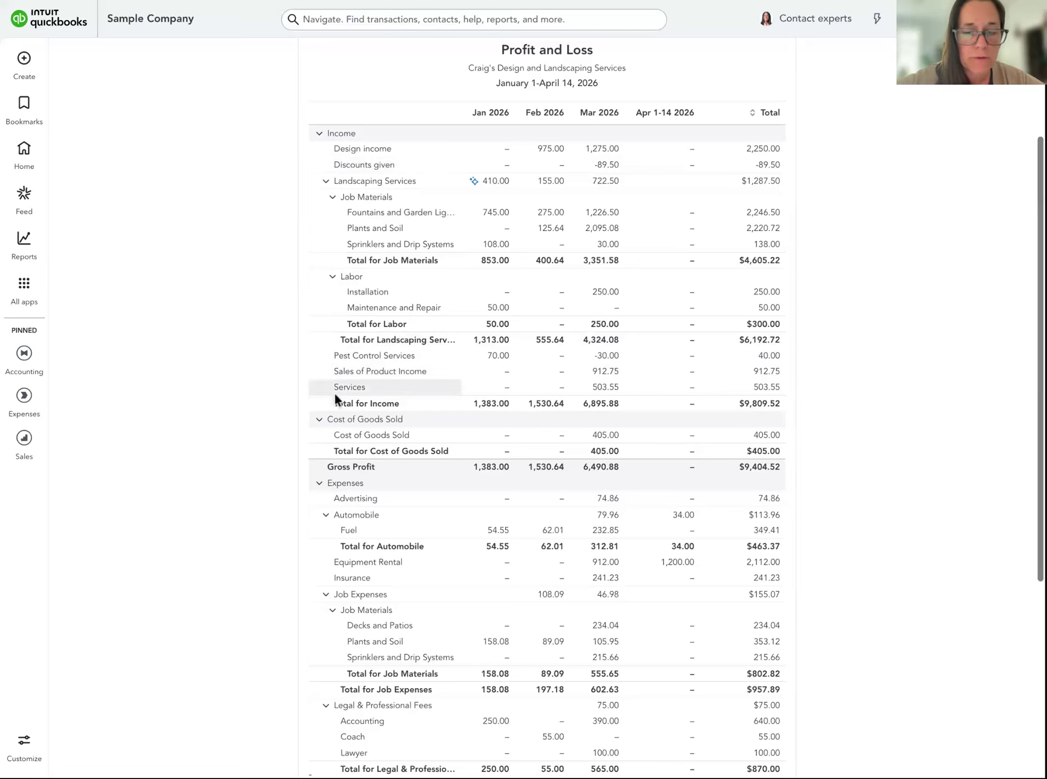
pyautogui.scroll(-1, 335, 394)
pyautogui.scroll(-6, 224, 640)
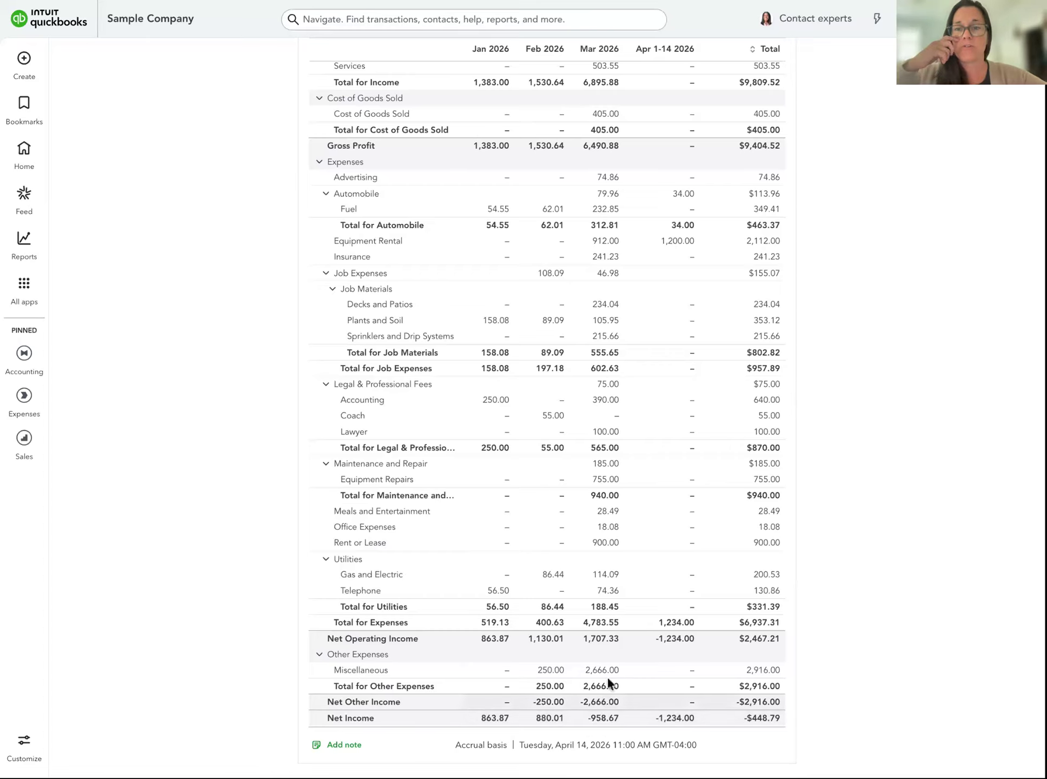
pyautogui.scroll(10, 606, 675)
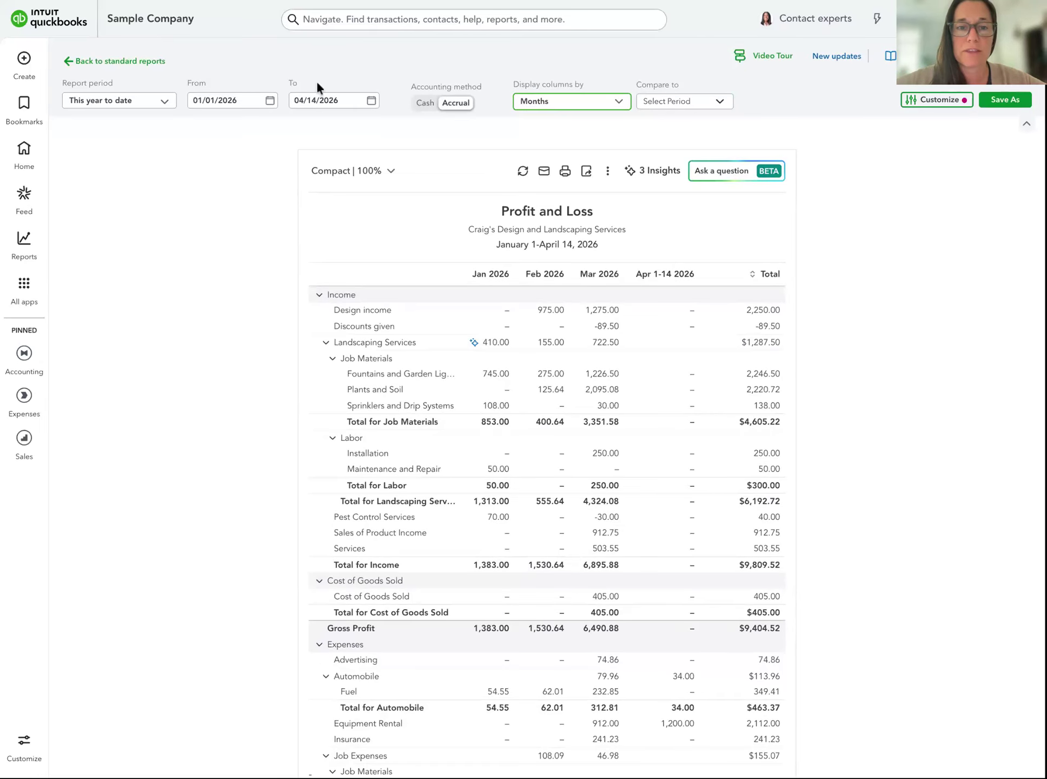
# Step: Set the report period to All Dates and save the report as "Profit and Loss - By Month"
pyautogui.click(95, 108)
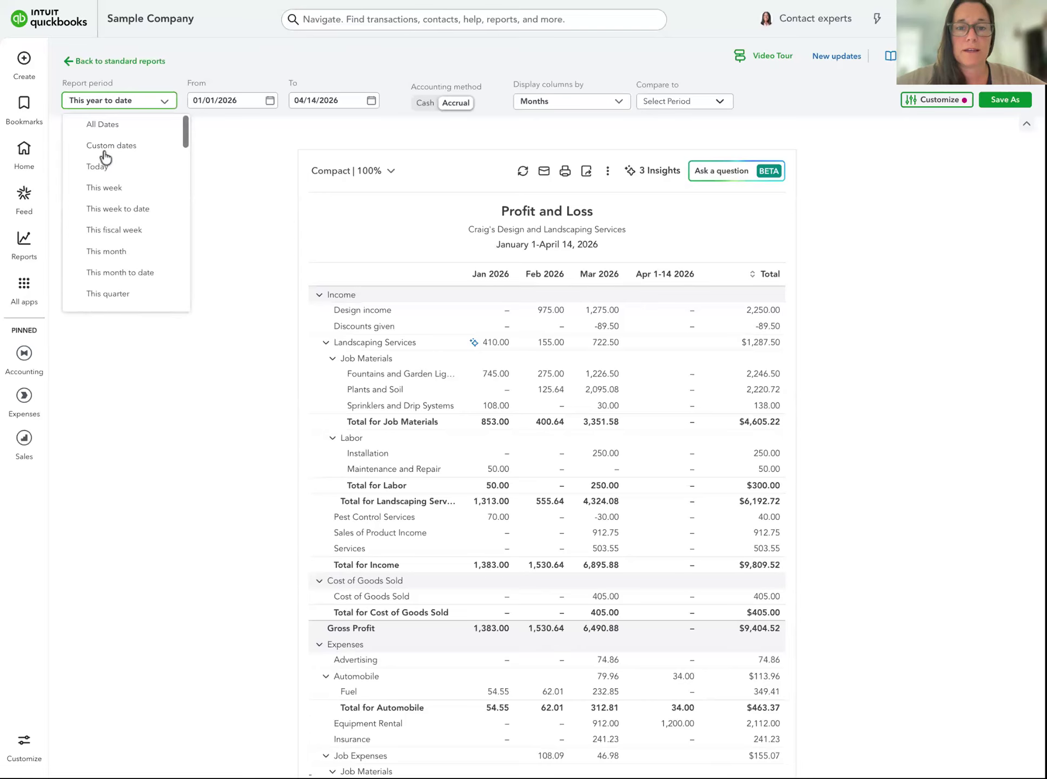
pyautogui.click(102, 123)
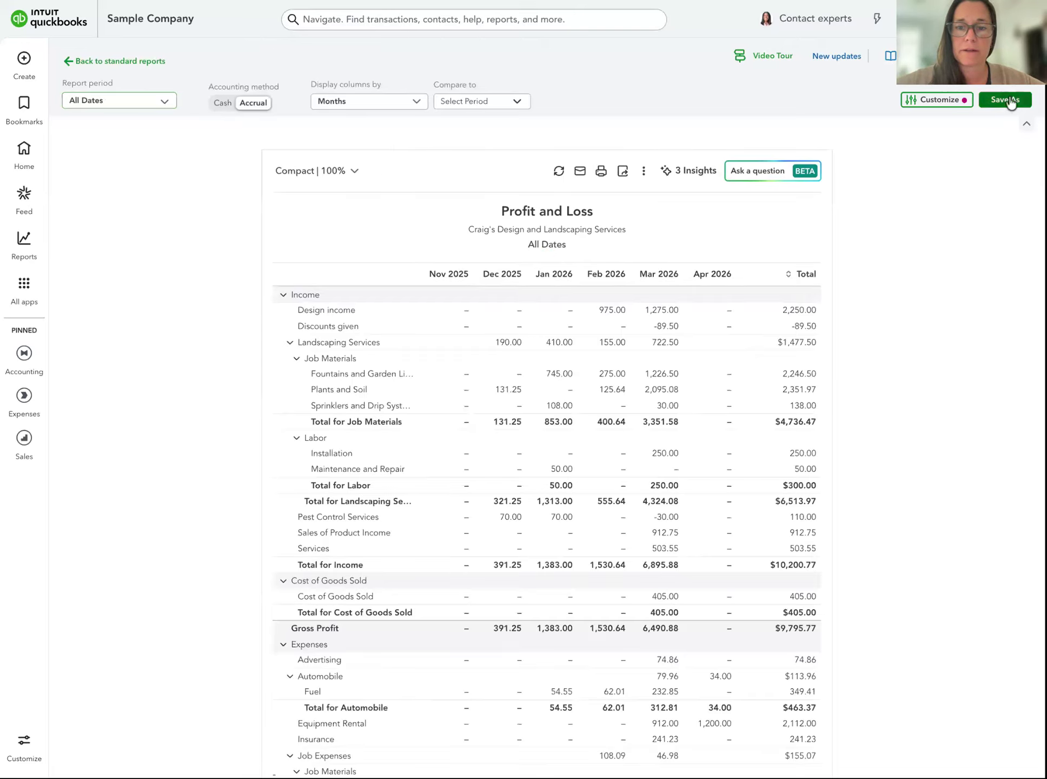
pyautogui.click(1001, 99)
pyautogui.moveTo(466, 316); pyautogui.dragTo(445, 323)
pyautogui.write('By Mont')
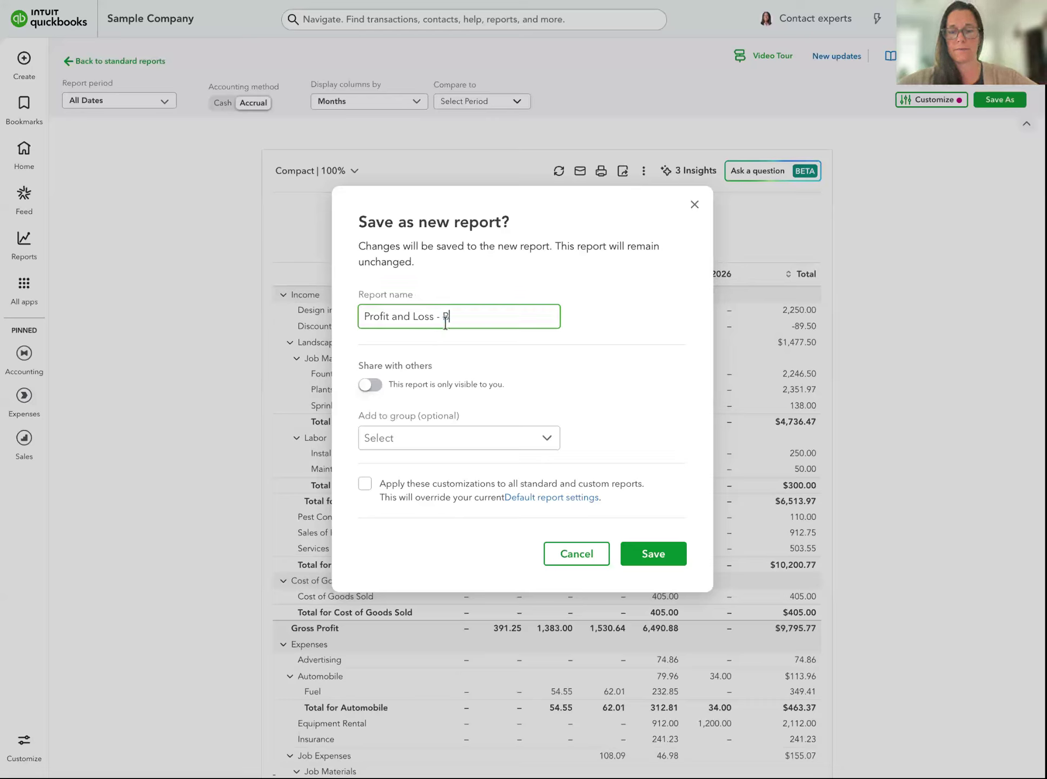
pyautogui.write('h')
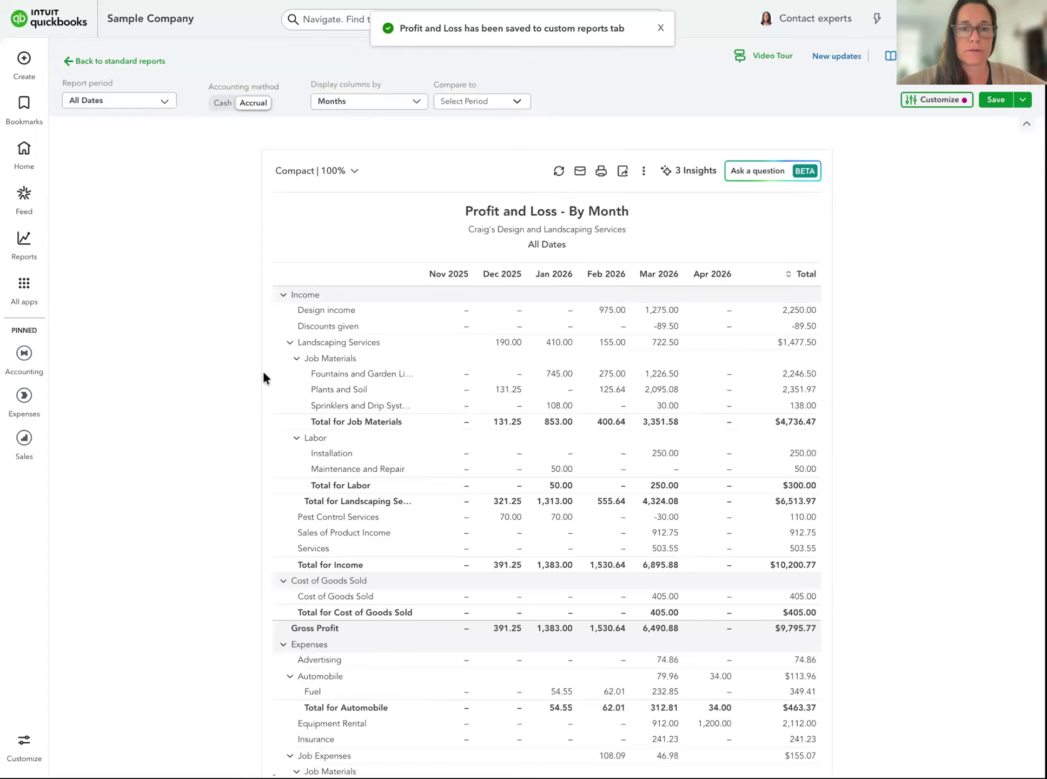
# Step: Return to the standard reports list and open the custom reports to find the saved report
pyautogui.click(124, 61)
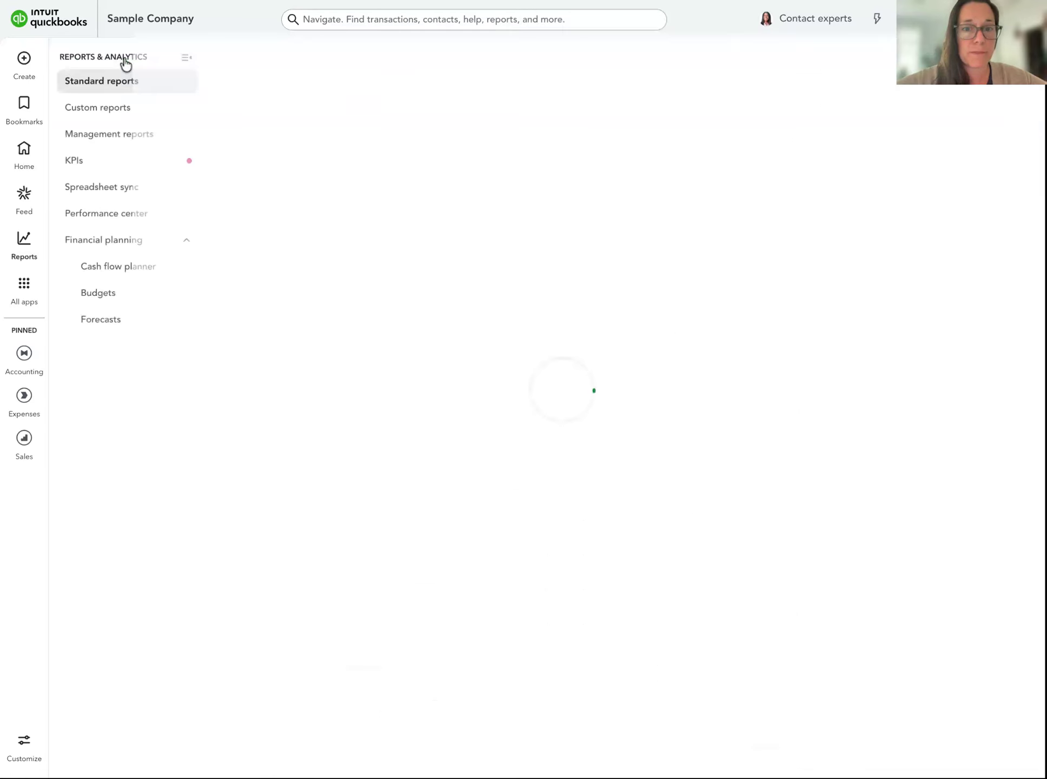
pyautogui.click(103, 115)
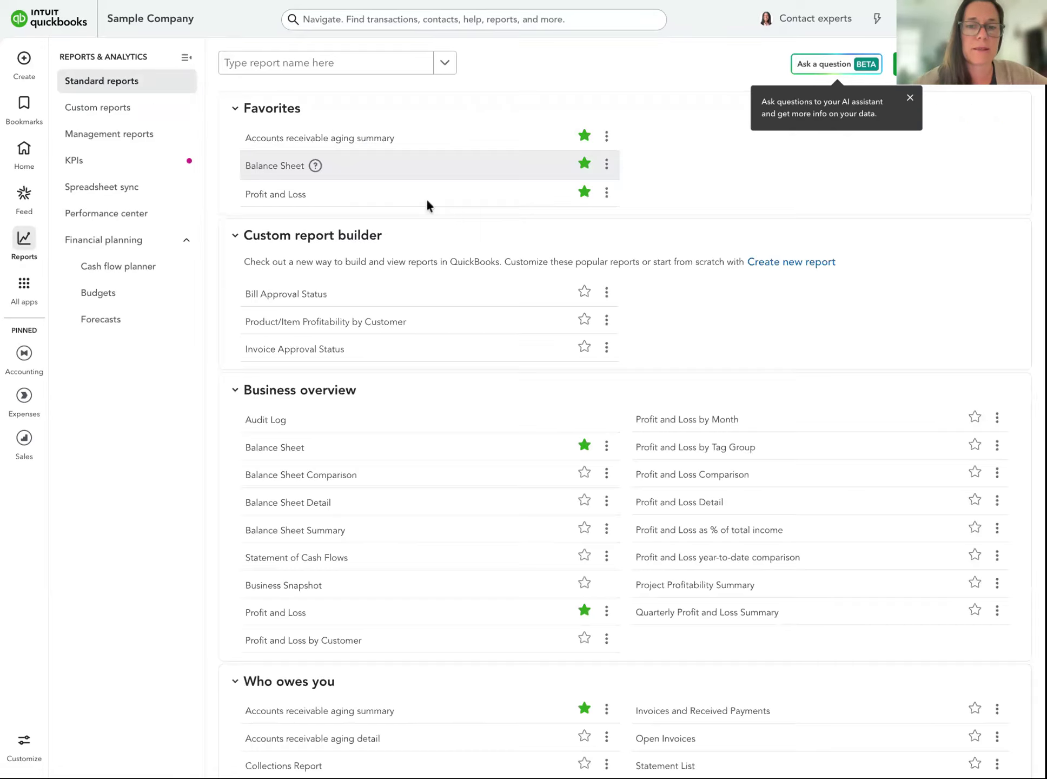
# Step: Open the Balance Sheet from the favorites and examine its assets, liabilities and equity
pyautogui.click(277, 169)
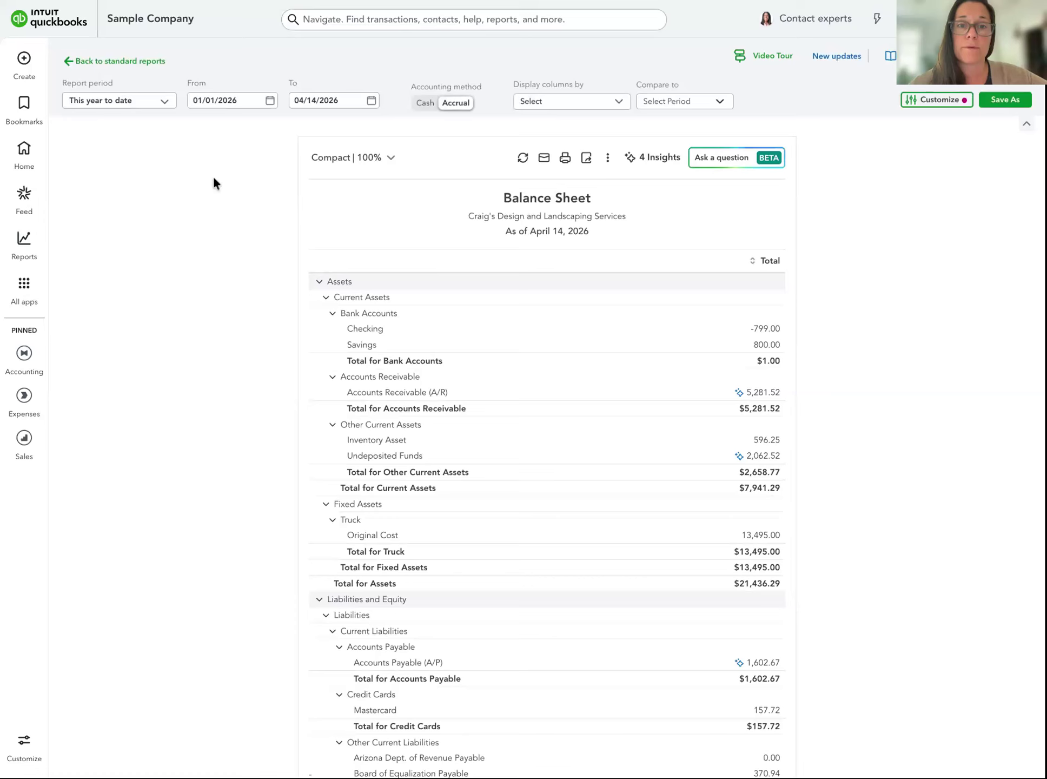
pyautogui.scroll(-1, 213, 168)
pyautogui.scroll(-1, 213, 171)
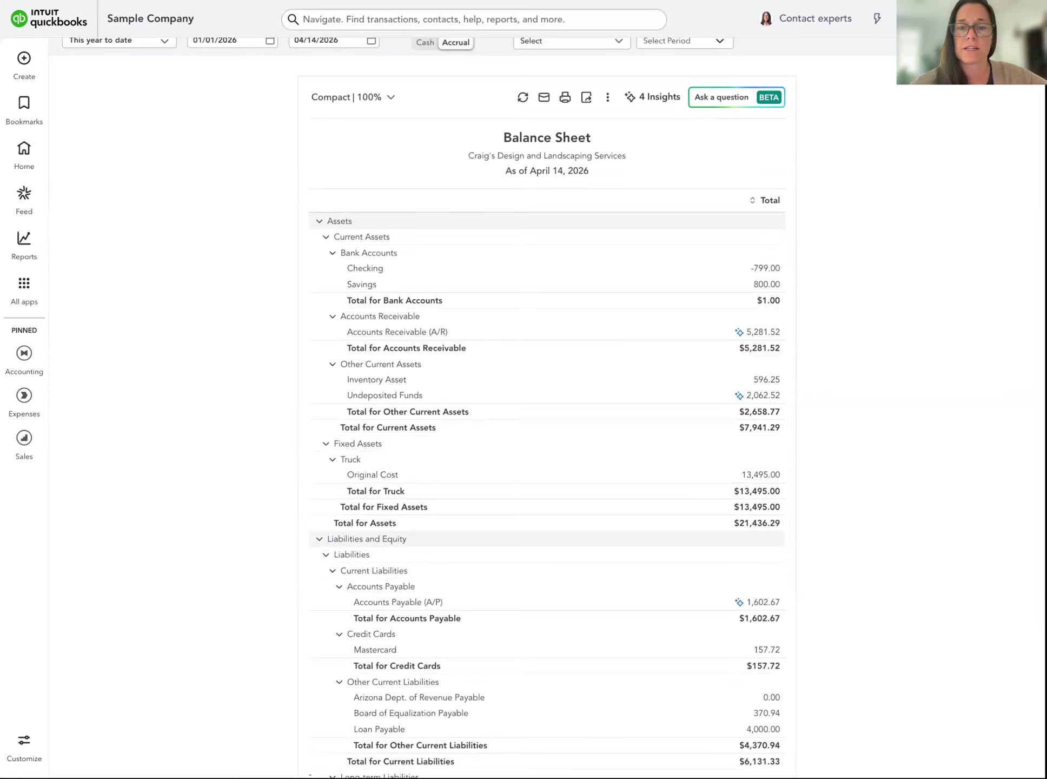
pyautogui.scroll(-1, 327, 195)
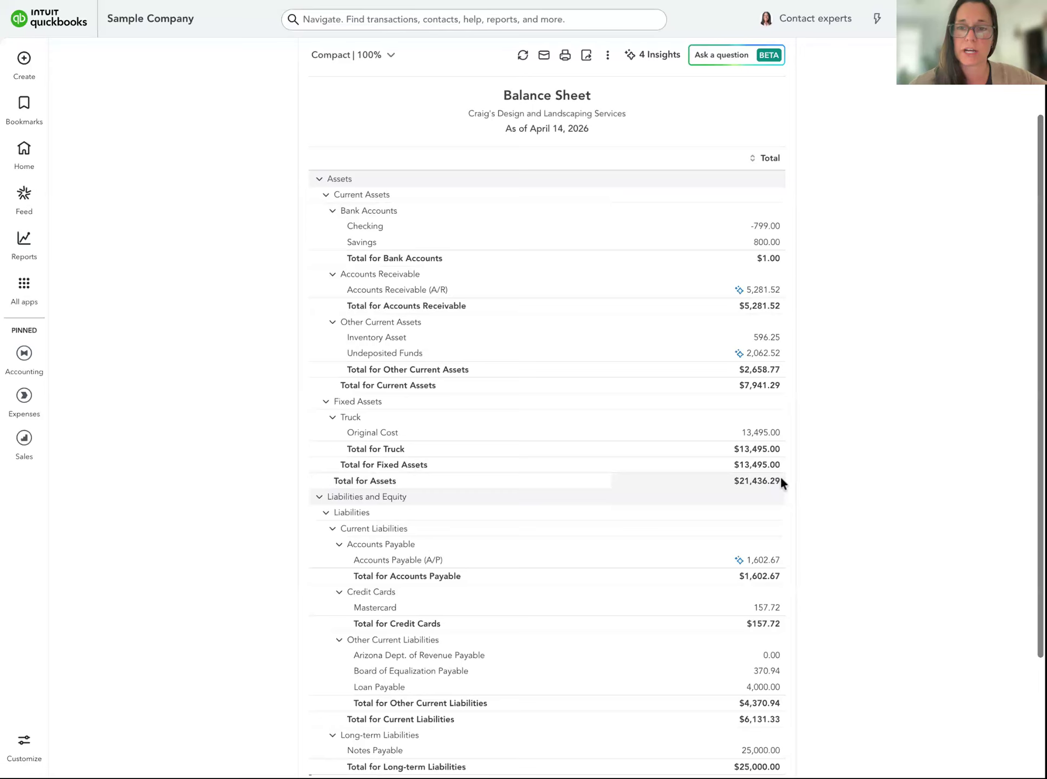
pyautogui.scroll(-1, 780, 478)
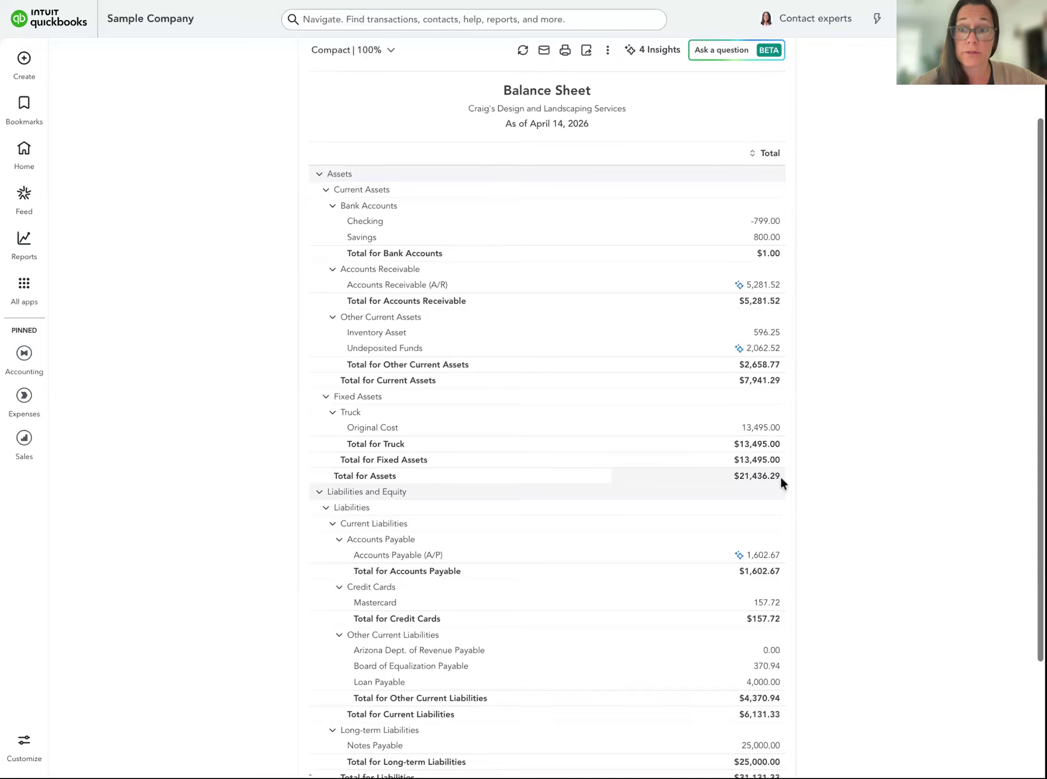
pyautogui.scroll(-1, 780, 477)
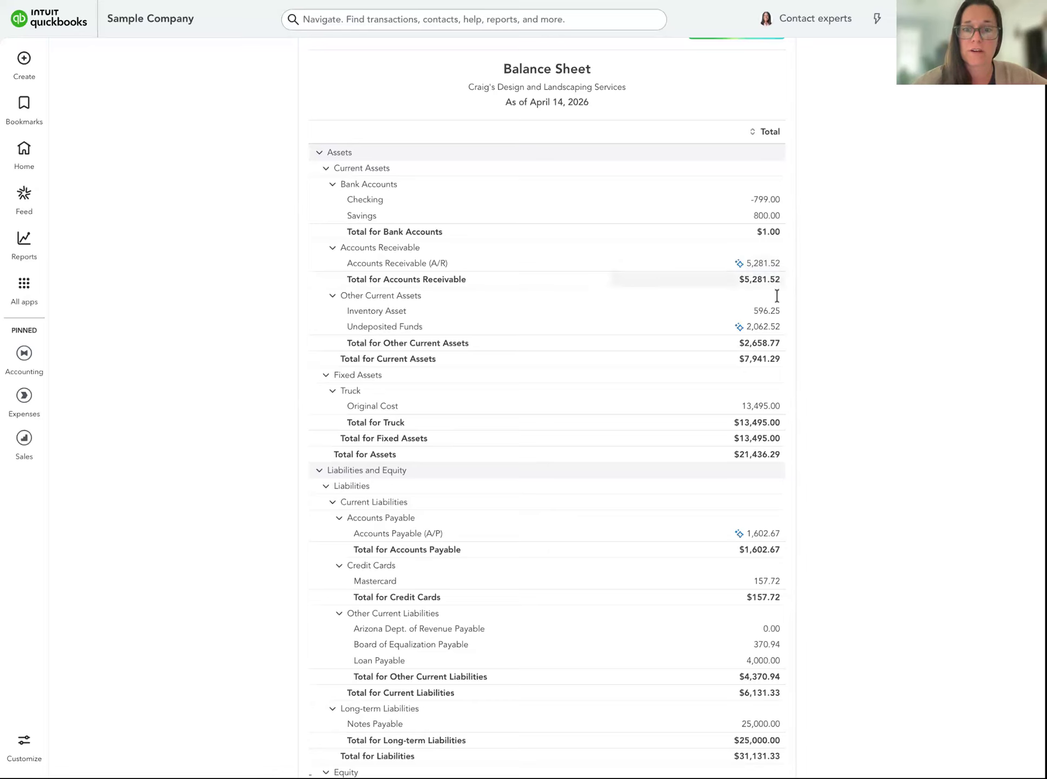
pyautogui.scroll(-1, 771, 336)
pyautogui.scroll(-1, 771, 336)
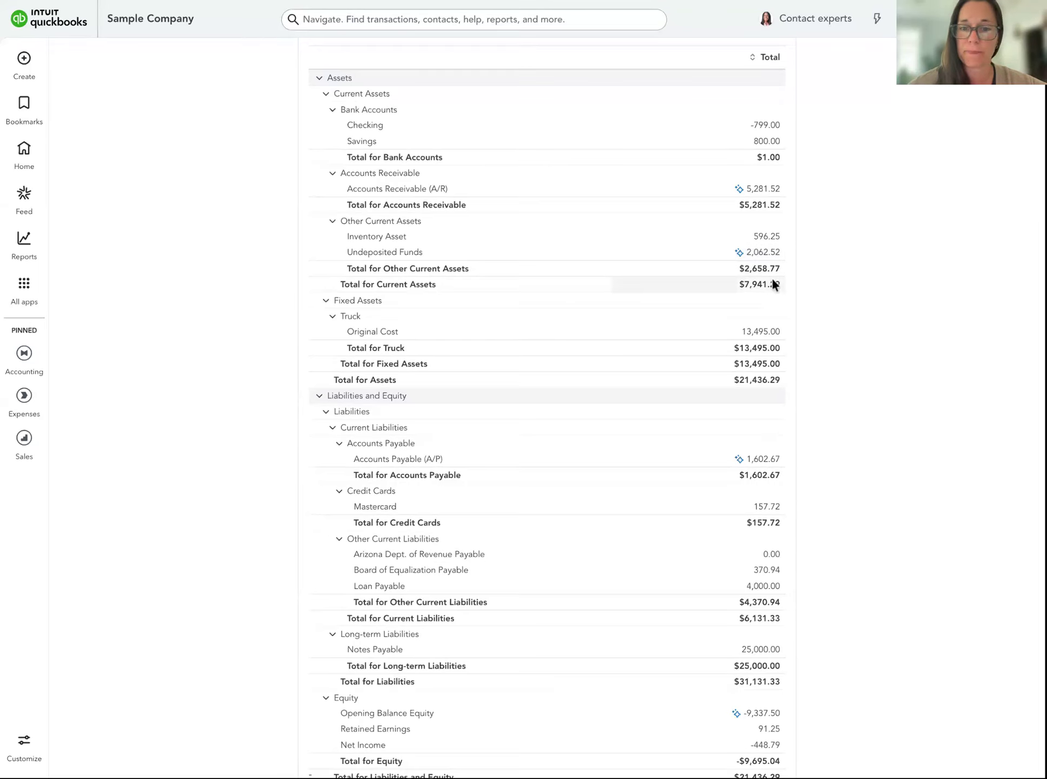
pyautogui.scroll(-2, 772, 281)
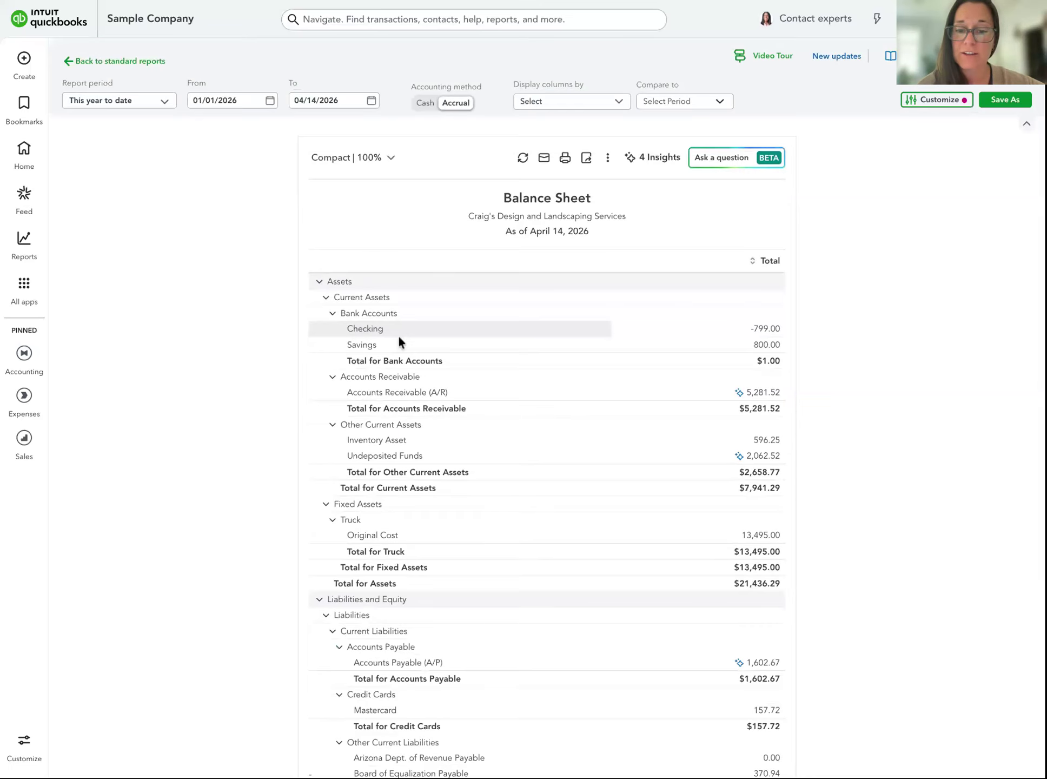
# Step: Review the Accounts receivable aging summary from the favorites and return to the standard reports list
pyautogui.click(116, 62)
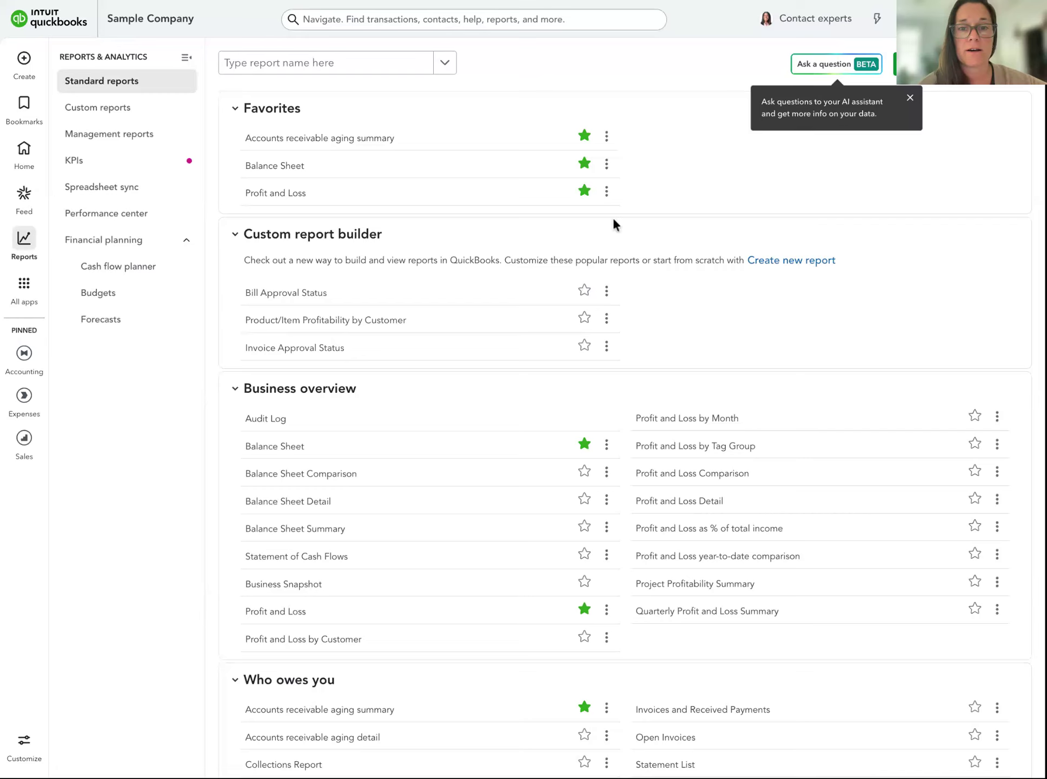
pyautogui.click(292, 142)
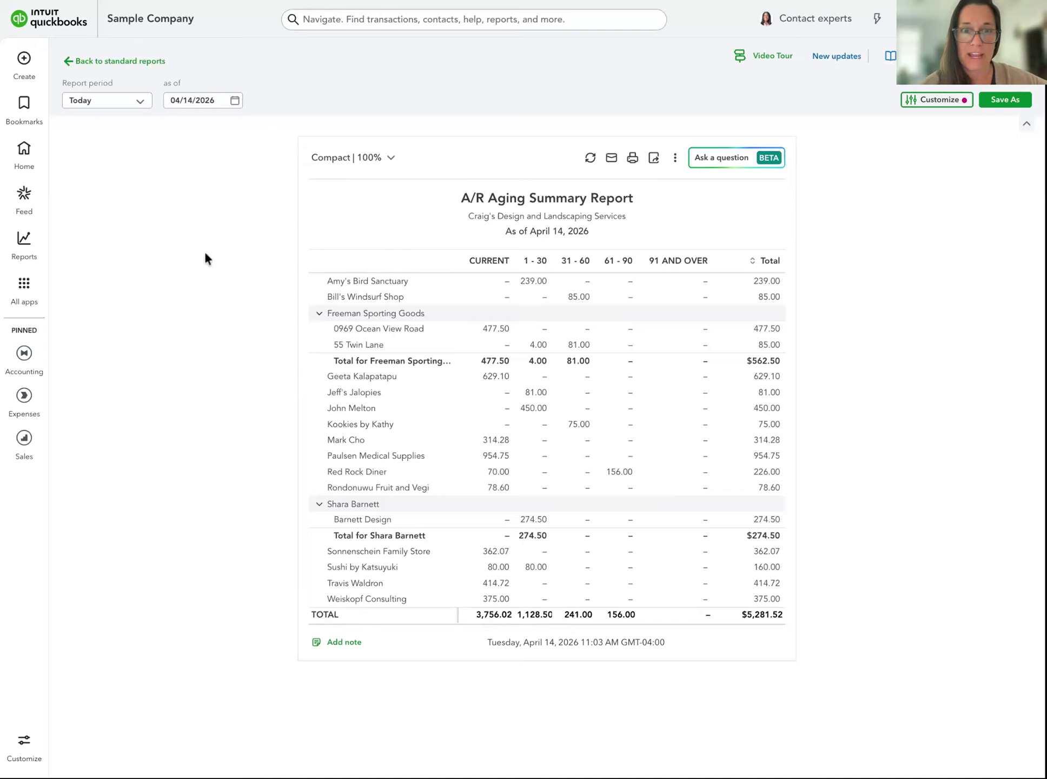
pyautogui.click(144, 62)
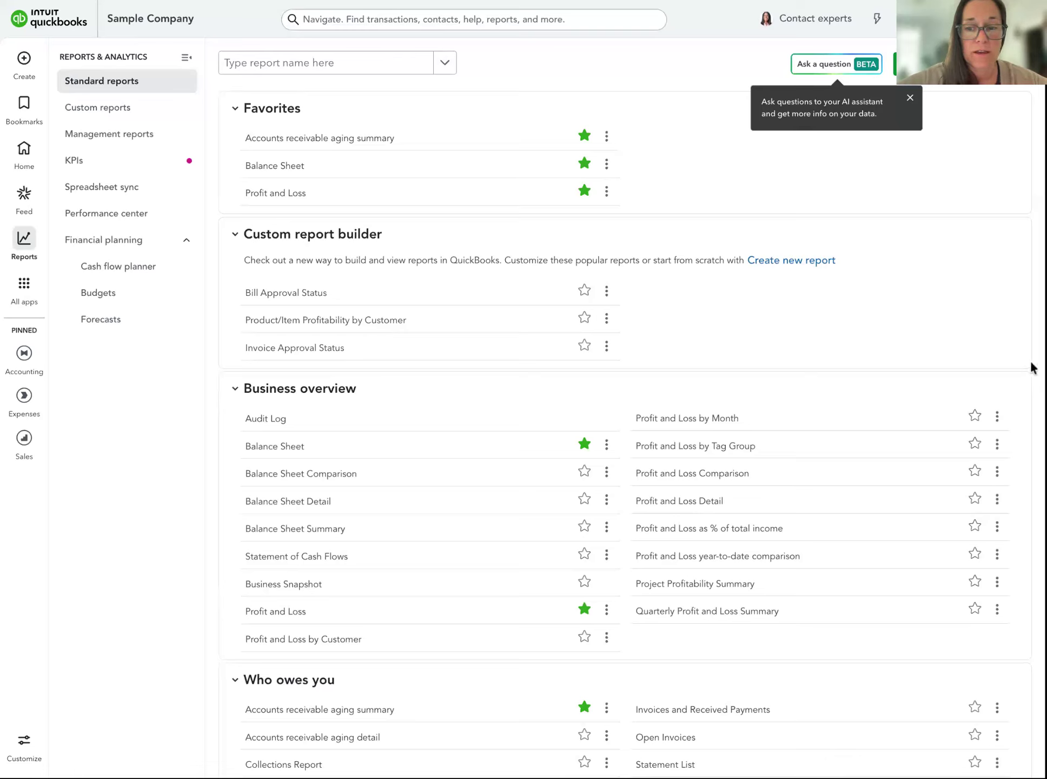
# Step: Browse the standard report categories from Business overview down to For my accountant, including receivables, inventory, sales, payables, expenses, sales tax and employees
pyautogui.scroll(-1, 1016, 359)
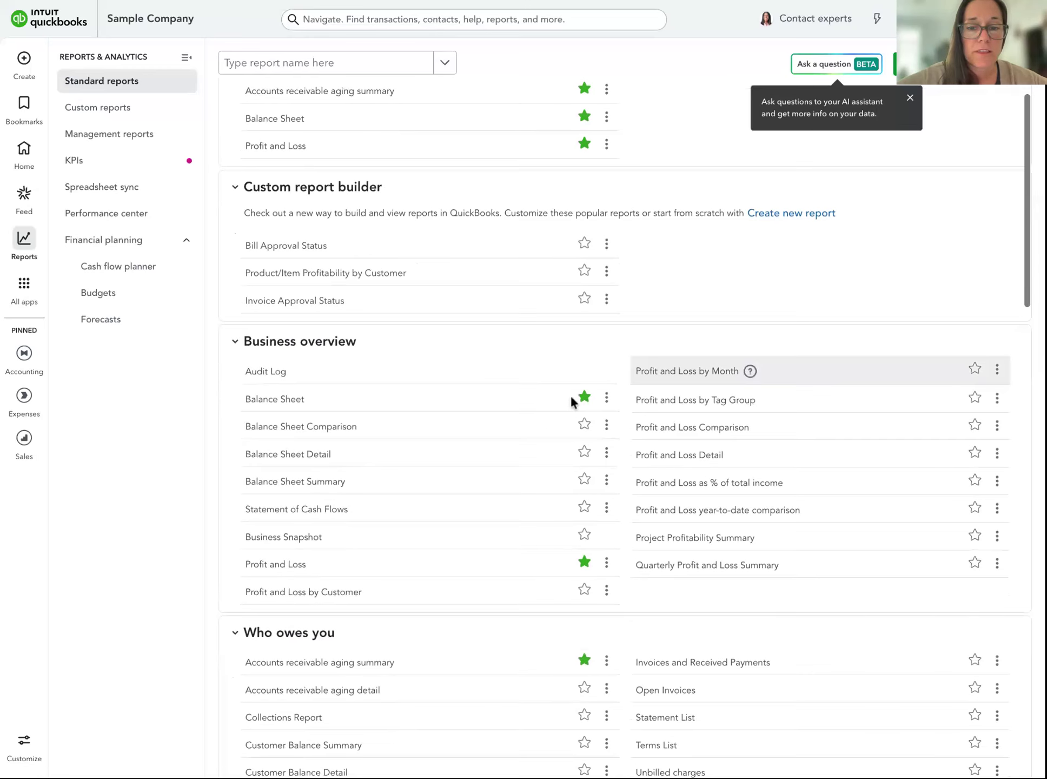
pyautogui.scroll(-1, 563, 548)
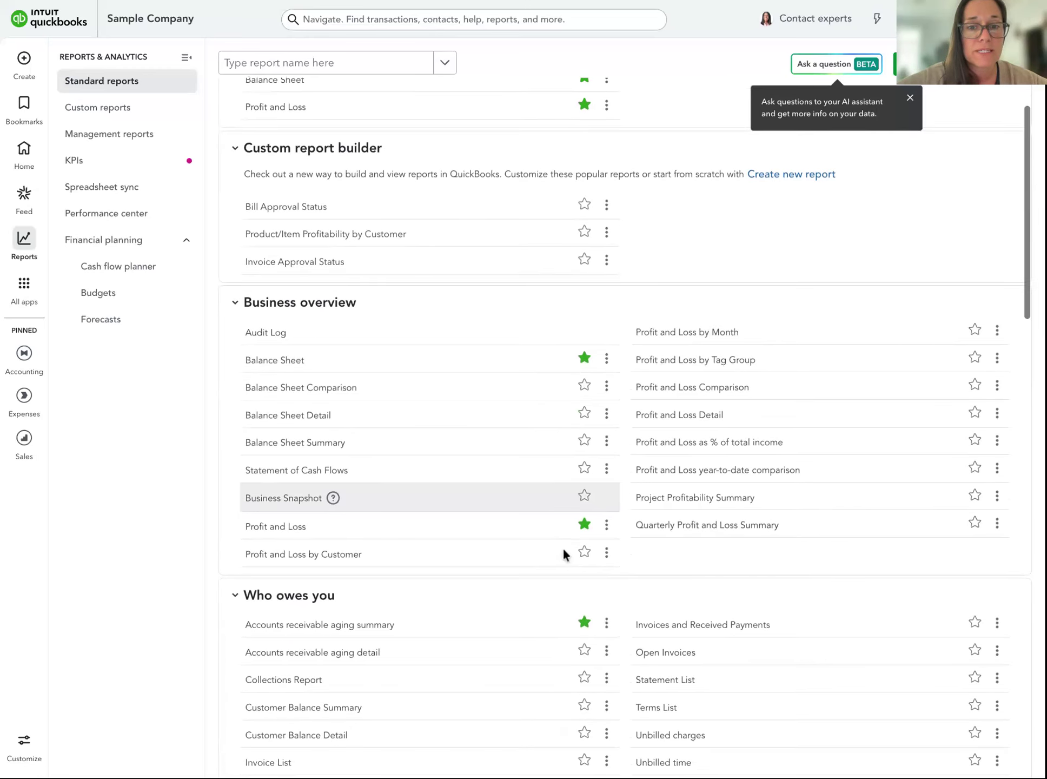
pyautogui.scroll(2, 563, 551)
pyautogui.scroll(-1, 563, 546)
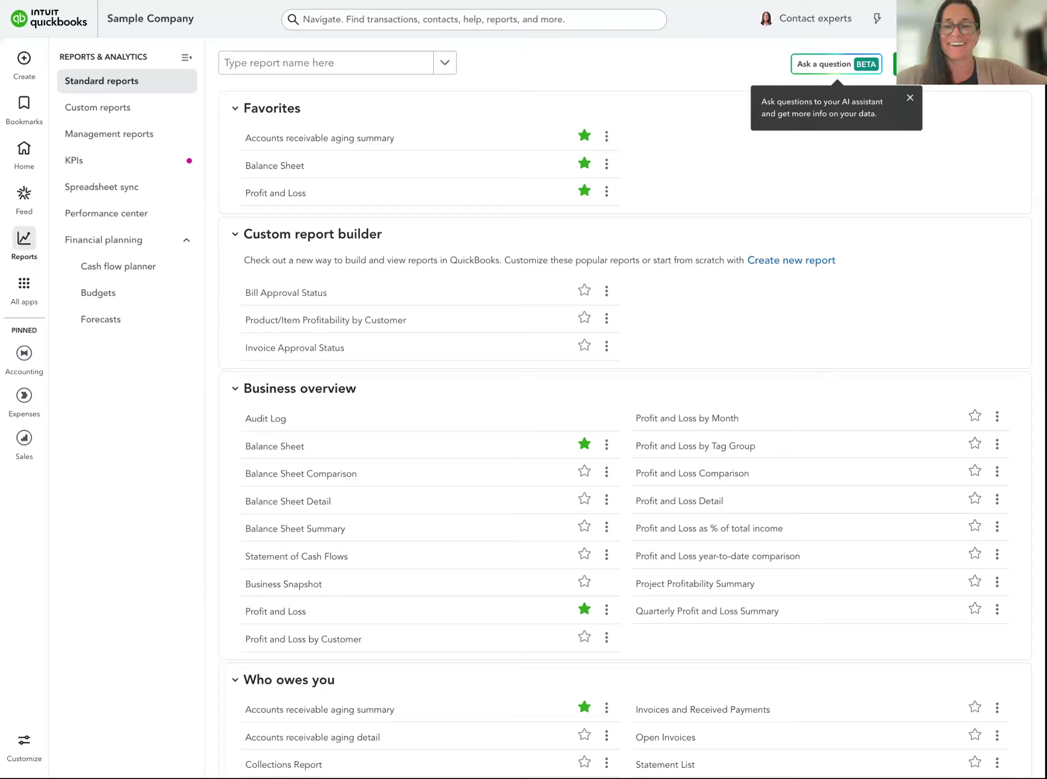
pyautogui.scroll(-1, 751, 326)
pyautogui.scroll(-2, 750, 330)
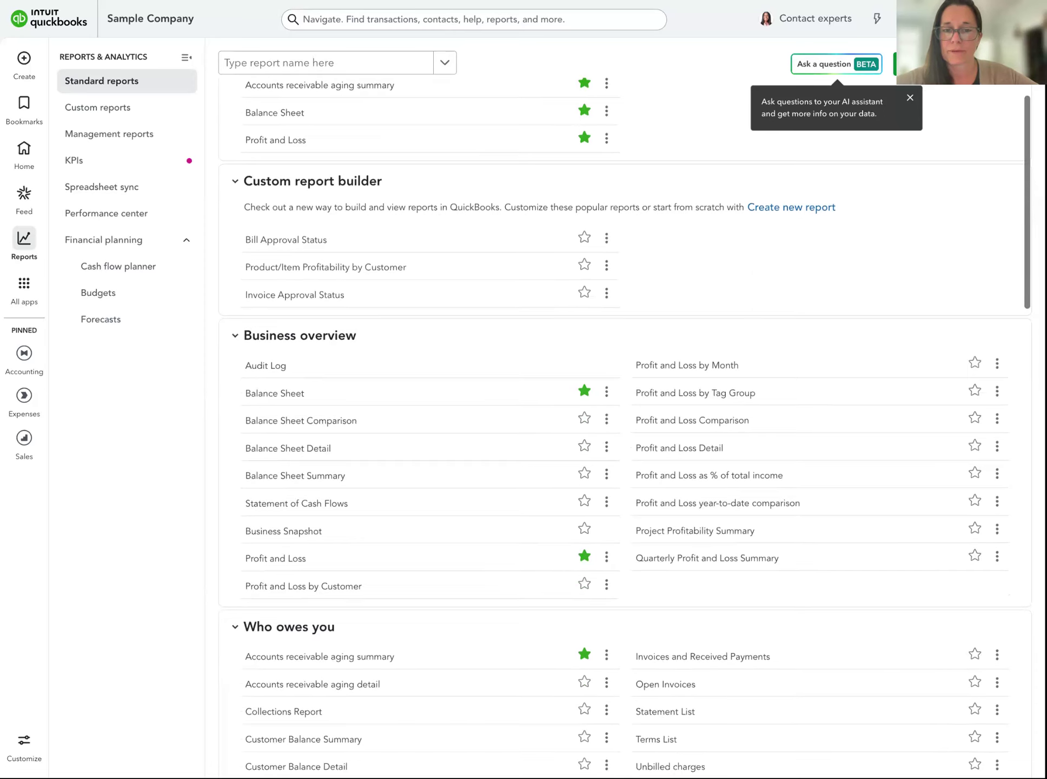
pyautogui.scroll(-1, 626, 428)
pyautogui.scroll(-2, 752, 295)
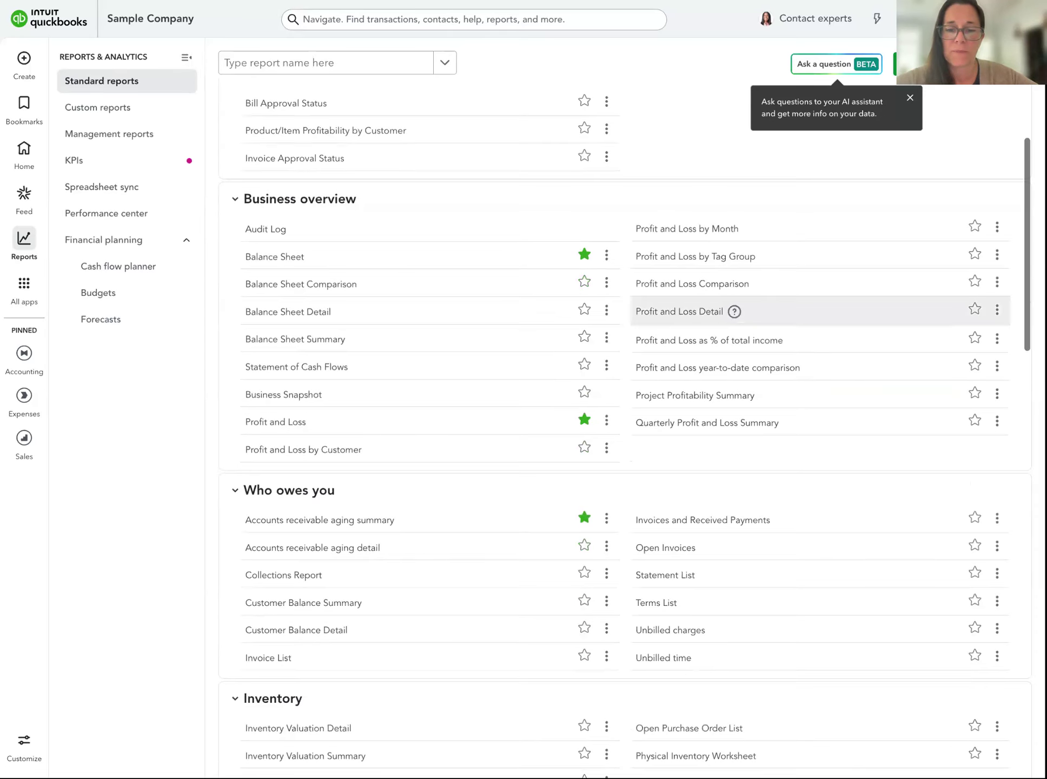
pyautogui.scroll(-1, 751, 294)
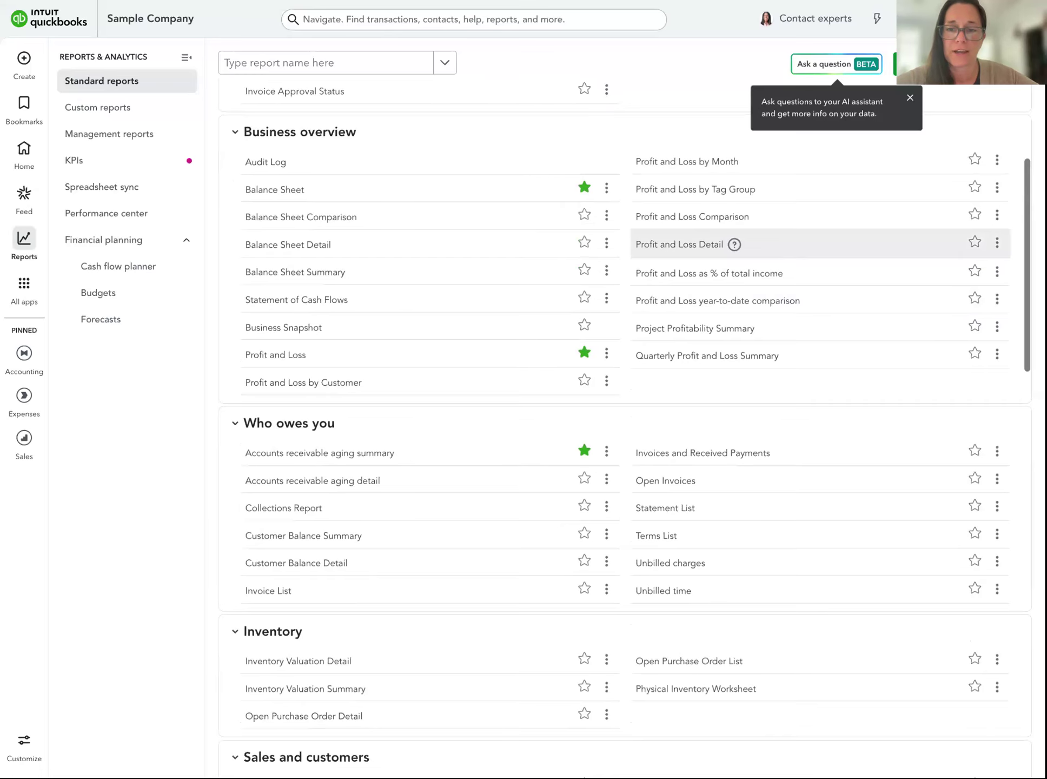
pyautogui.scroll(-1, 784, 390)
pyautogui.scroll(-3, 782, 384)
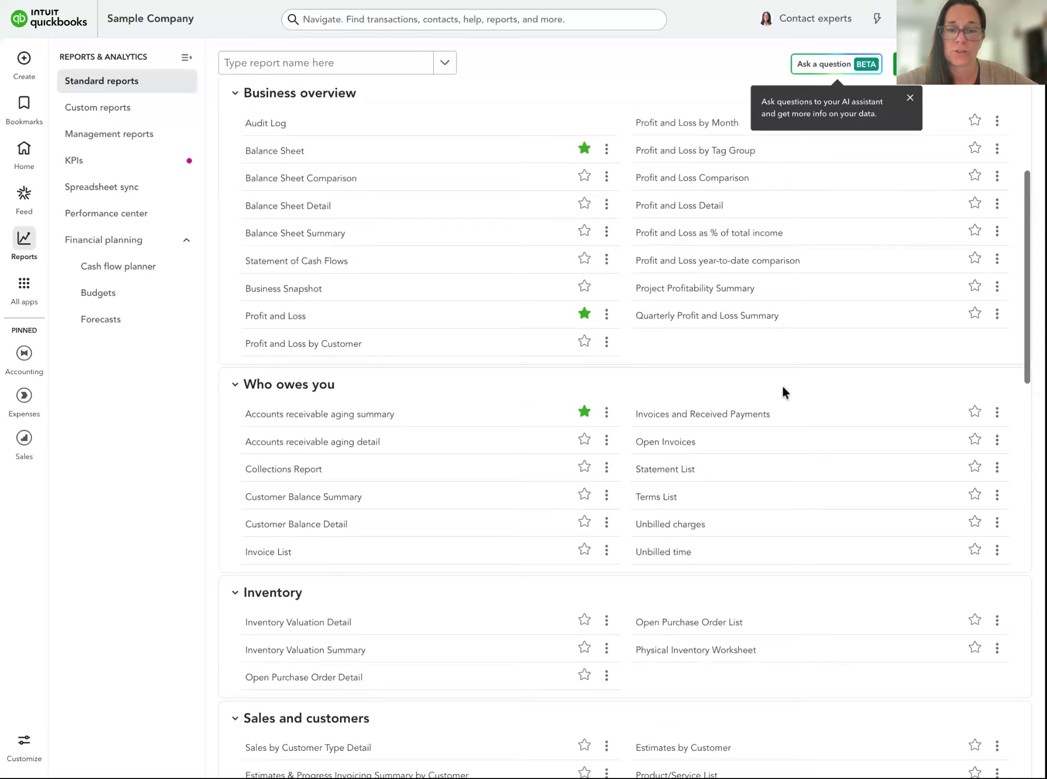
pyautogui.scroll(-1, 782, 367)
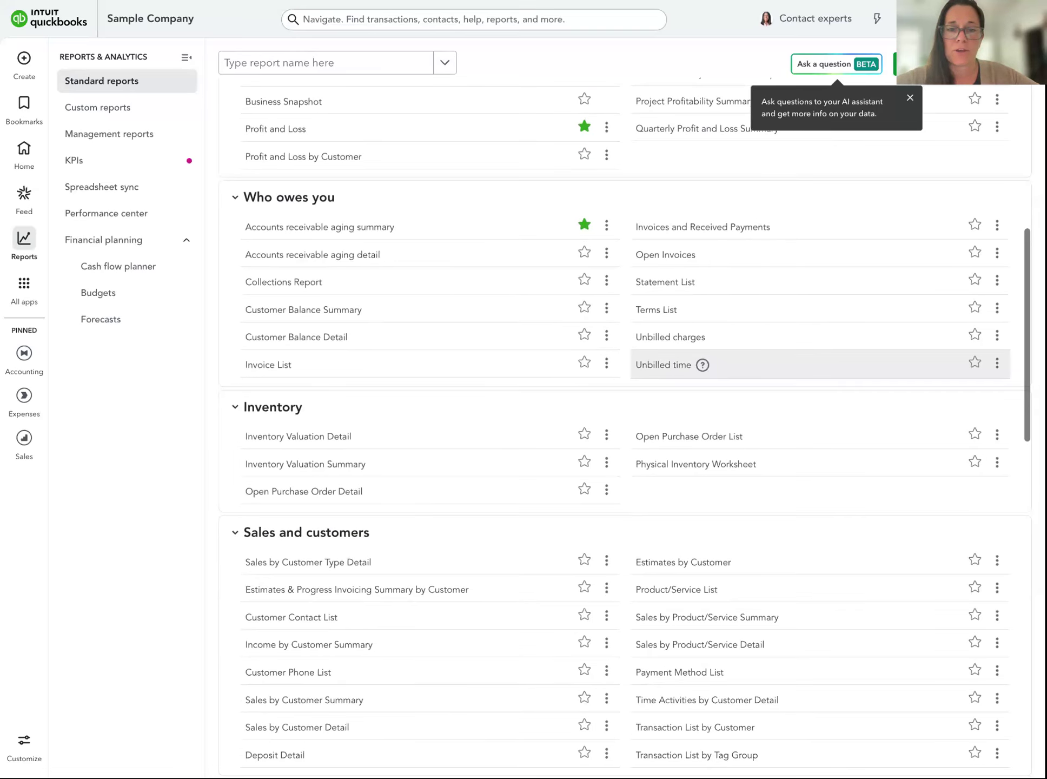
pyautogui.scroll(-1, 763, 388)
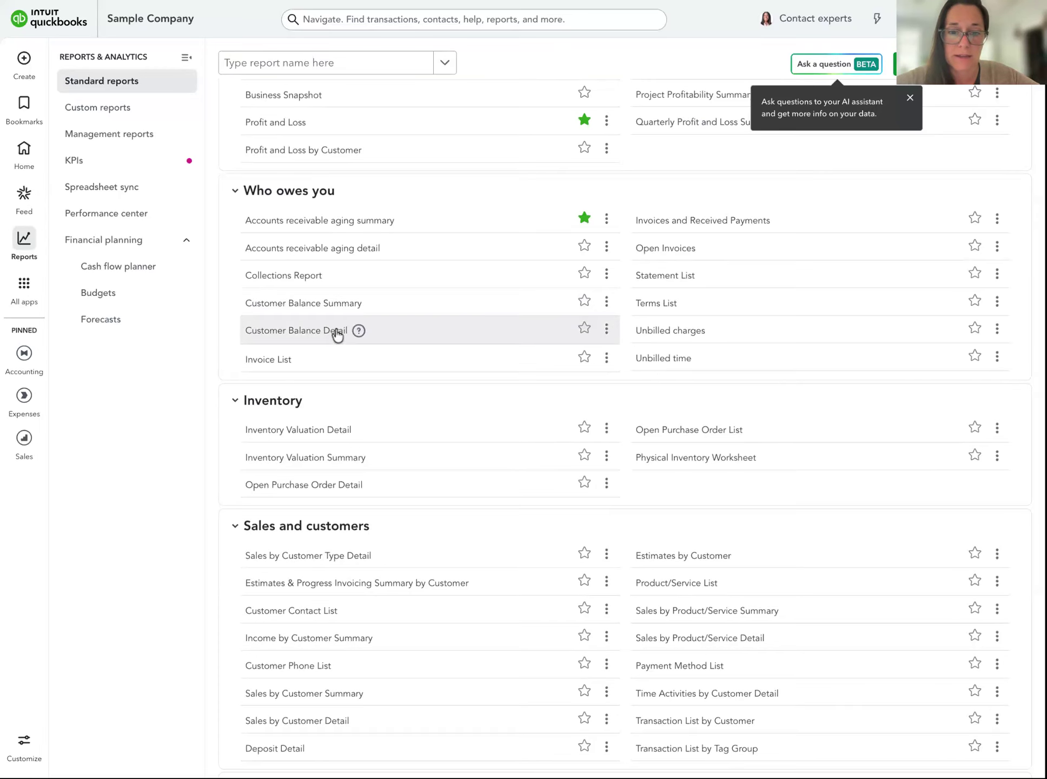
pyautogui.scroll(-1, 338, 335)
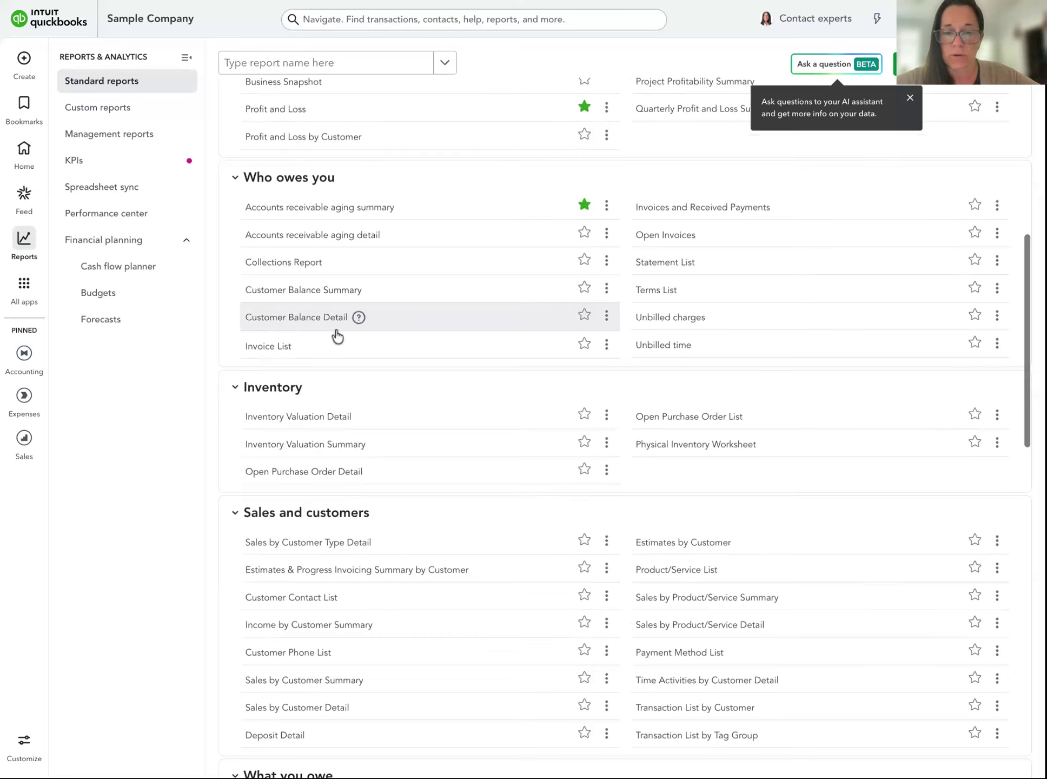
pyautogui.scroll(-1, 337, 336)
pyautogui.scroll(-1, 337, 336)
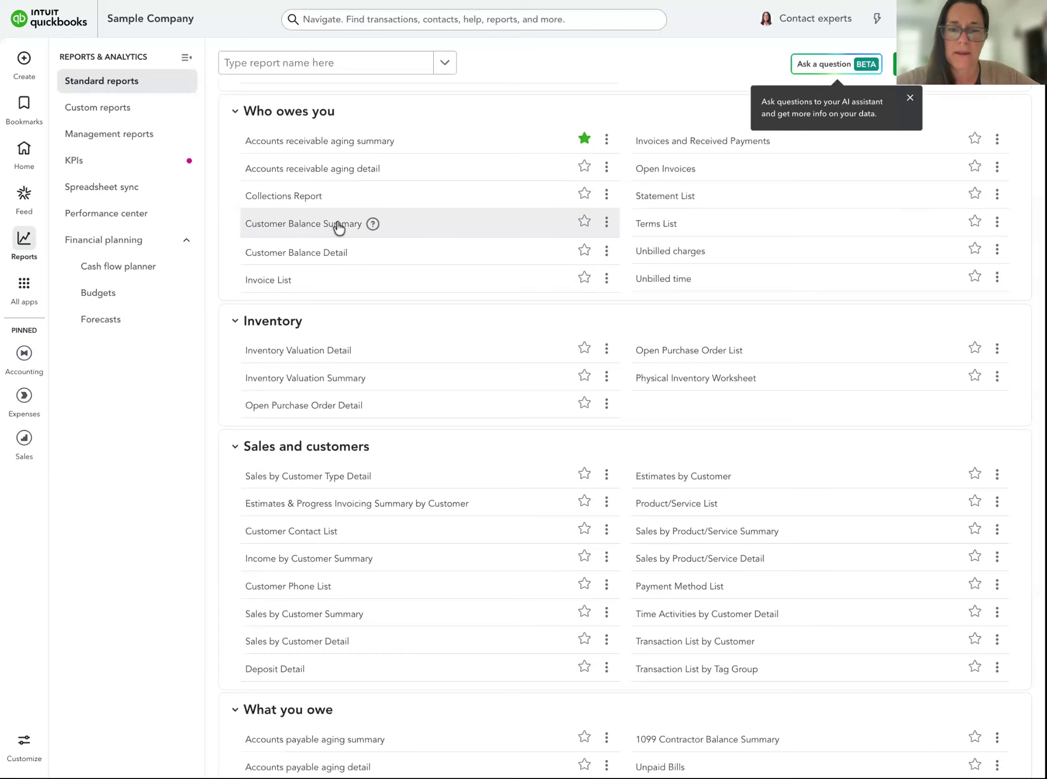
pyautogui.scroll(-1, 407, 385)
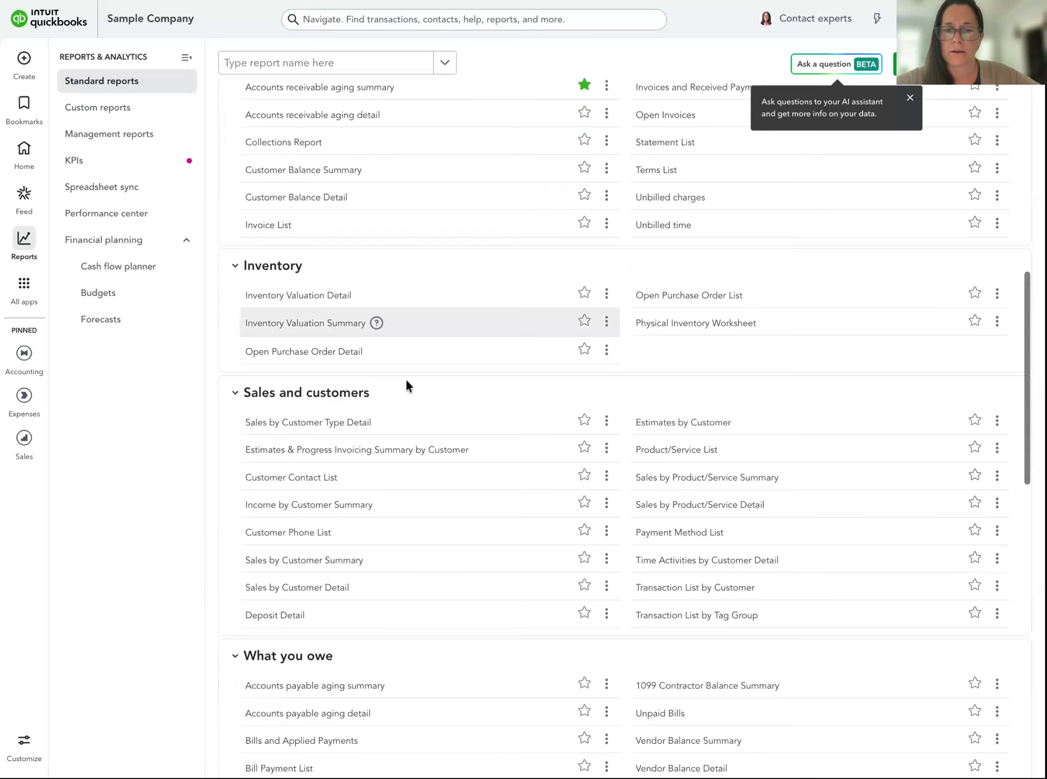
pyautogui.scroll(-2, 406, 385)
pyautogui.scroll(-3, 406, 385)
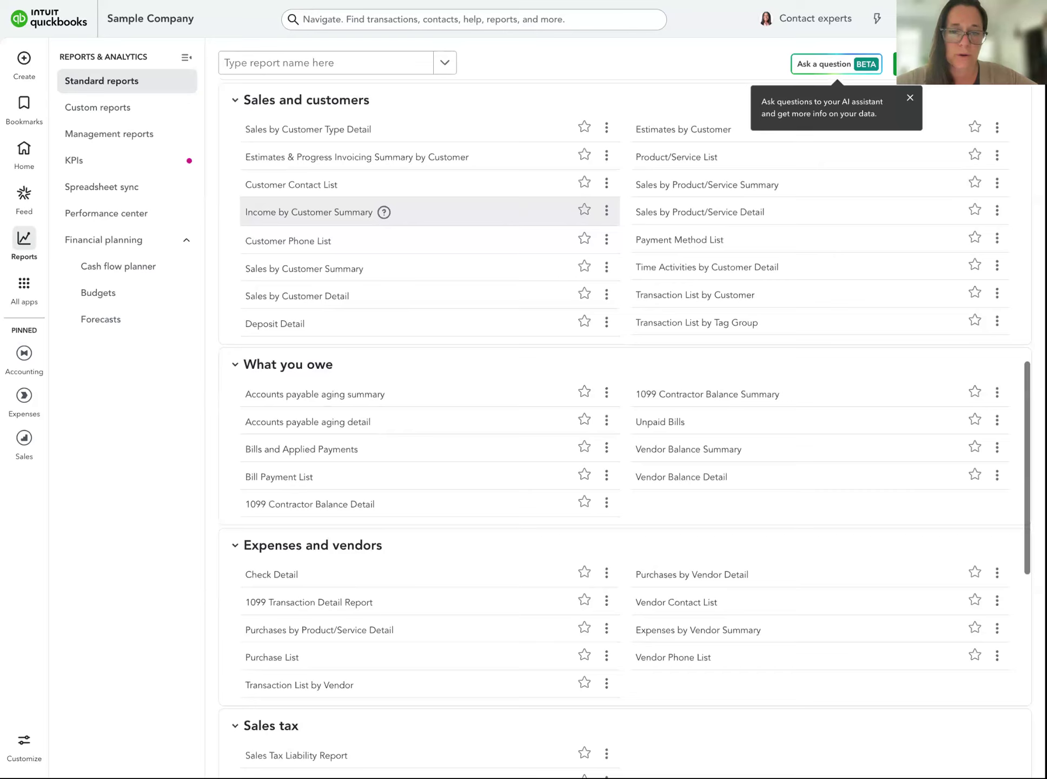
pyautogui.scroll(-3, 411, 345)
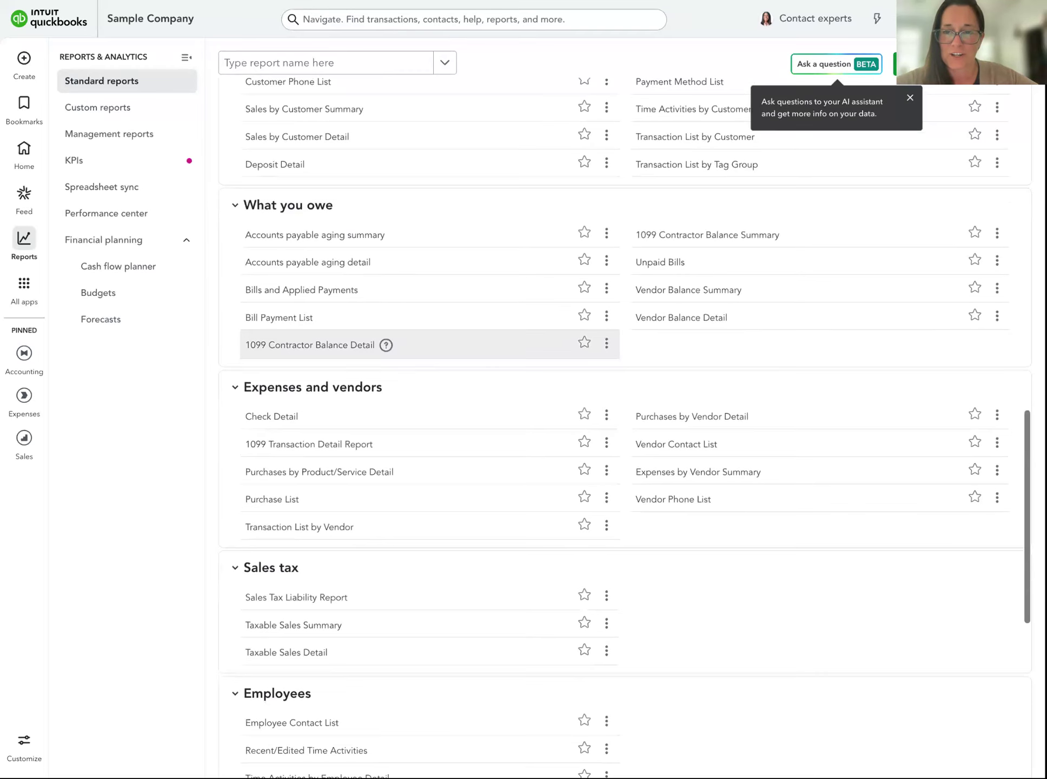
pyautogui.scroll(-3, 440, 394)
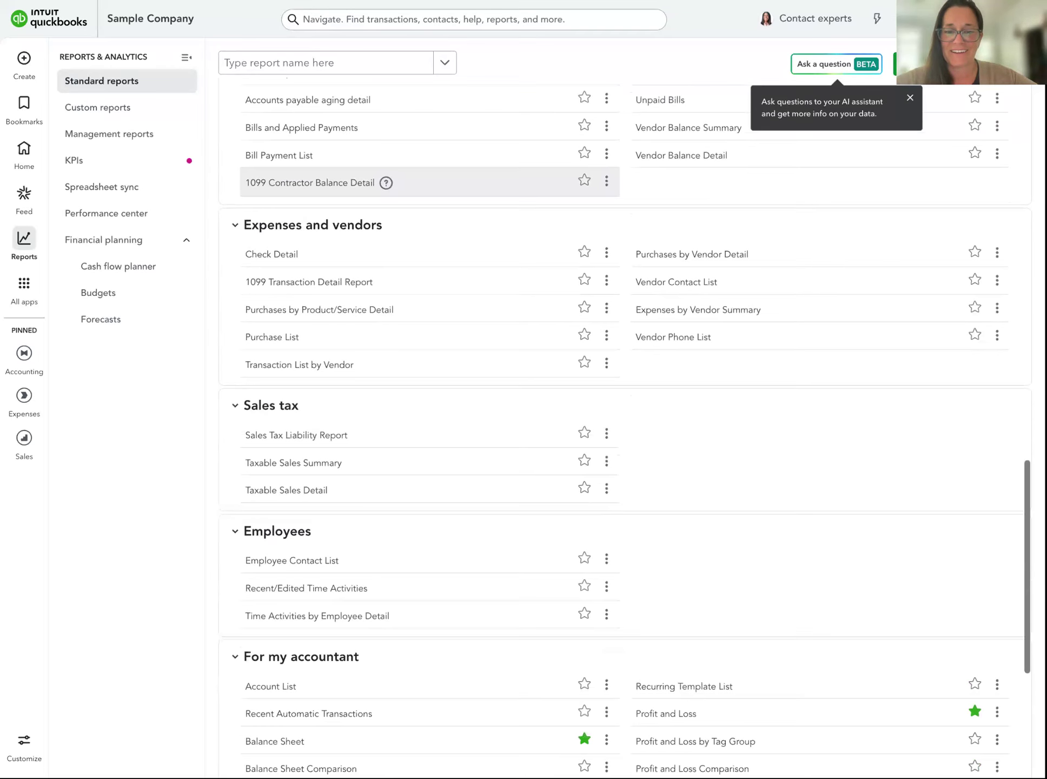
pyautogui.scroll(-2, 440, 391)
pyautogui.scroll(2, 440, 386)
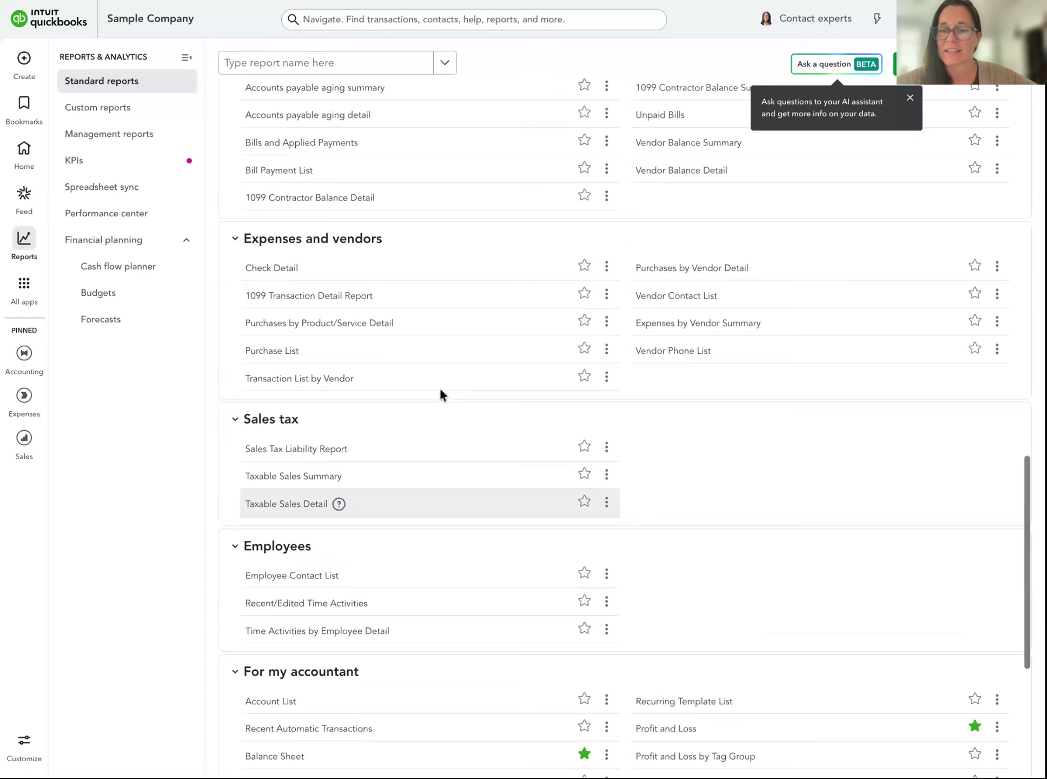
pyautogui.scroll(10, 440, 390)
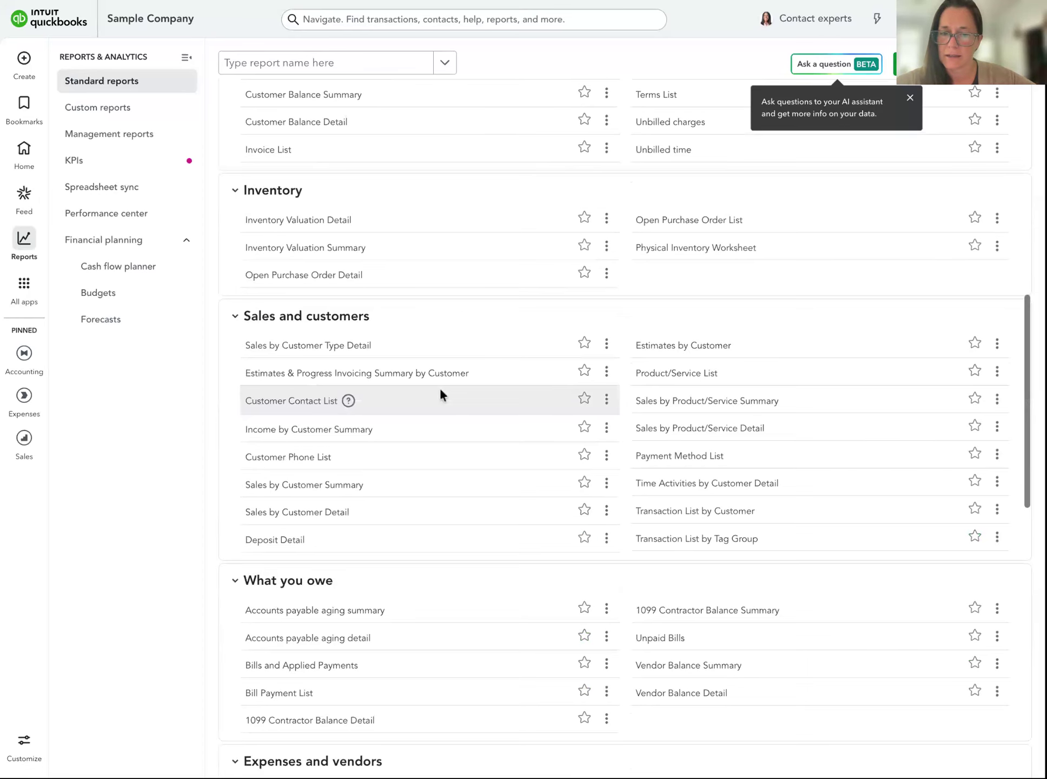
pyautogui.scroll(-1, 440, 387)
pyautogui.scroll(-1, 669, 701)
pyautogui.scroll(2, 658, 403)
pyautogui.scroll(4, 658, 403)
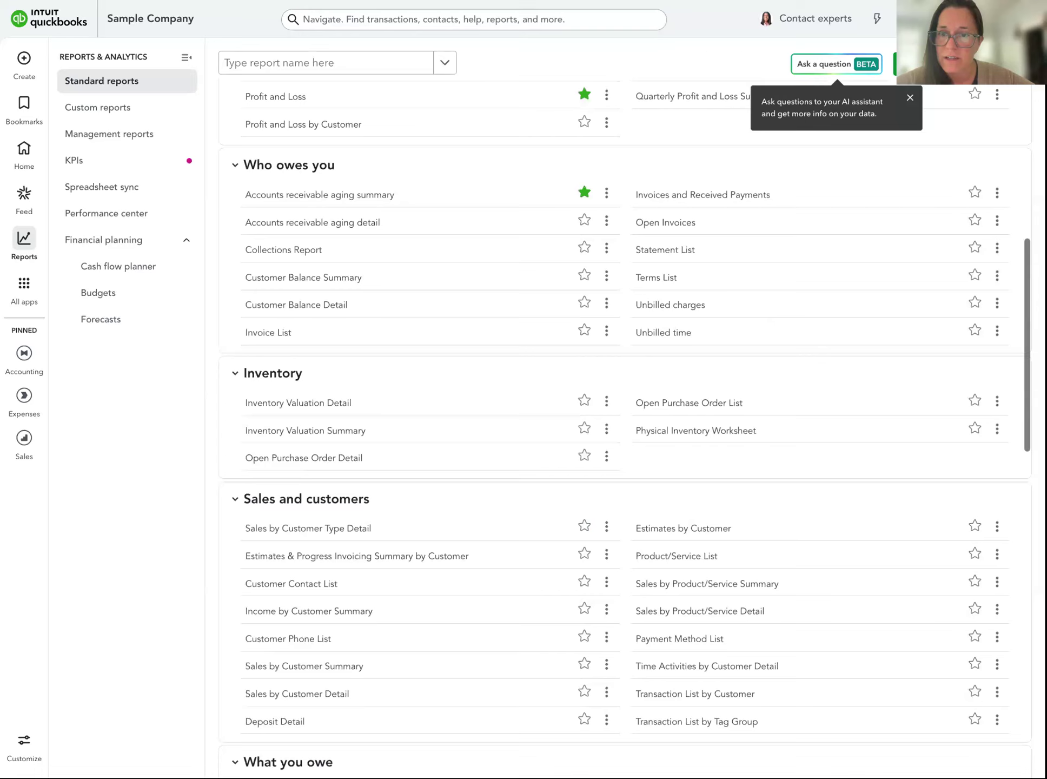
pyautogui.scroll(2, 628, 427)
pyautogui.scroll(3, 719, 524)
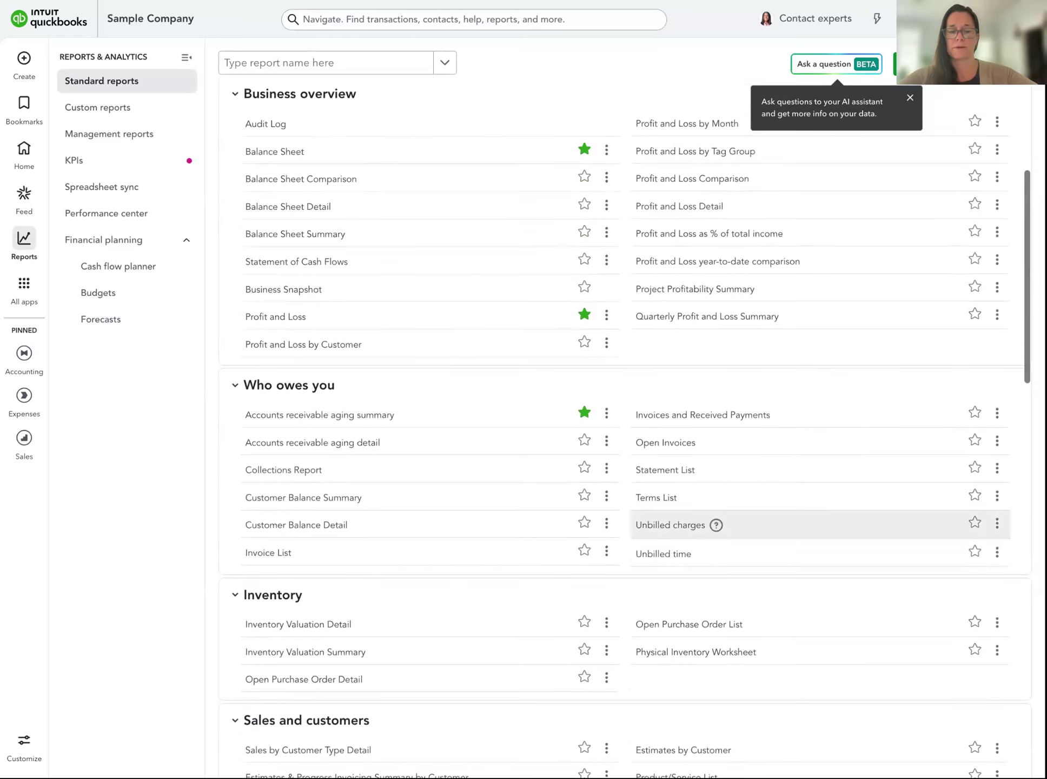
# Step: Search the standard reports for "vendor" and open the Expenses by Vendor Summary report
pyautogui.click(257, 70)
pyautogui.write('vendor')
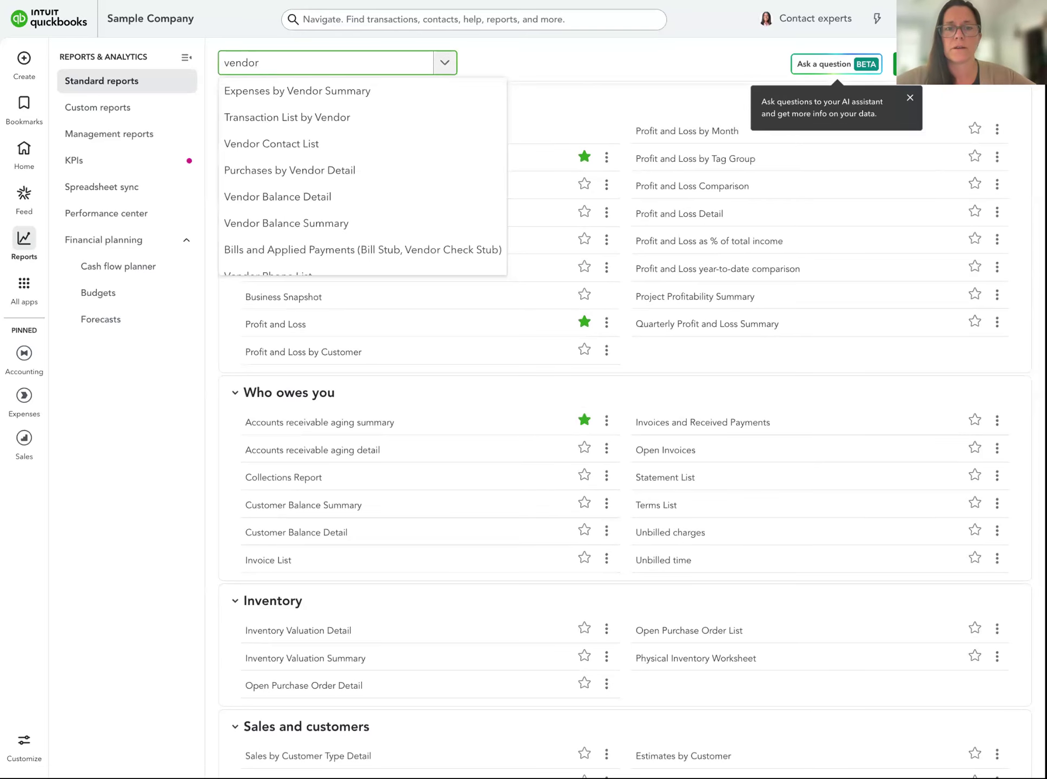
pyautogui.click(325, 97)
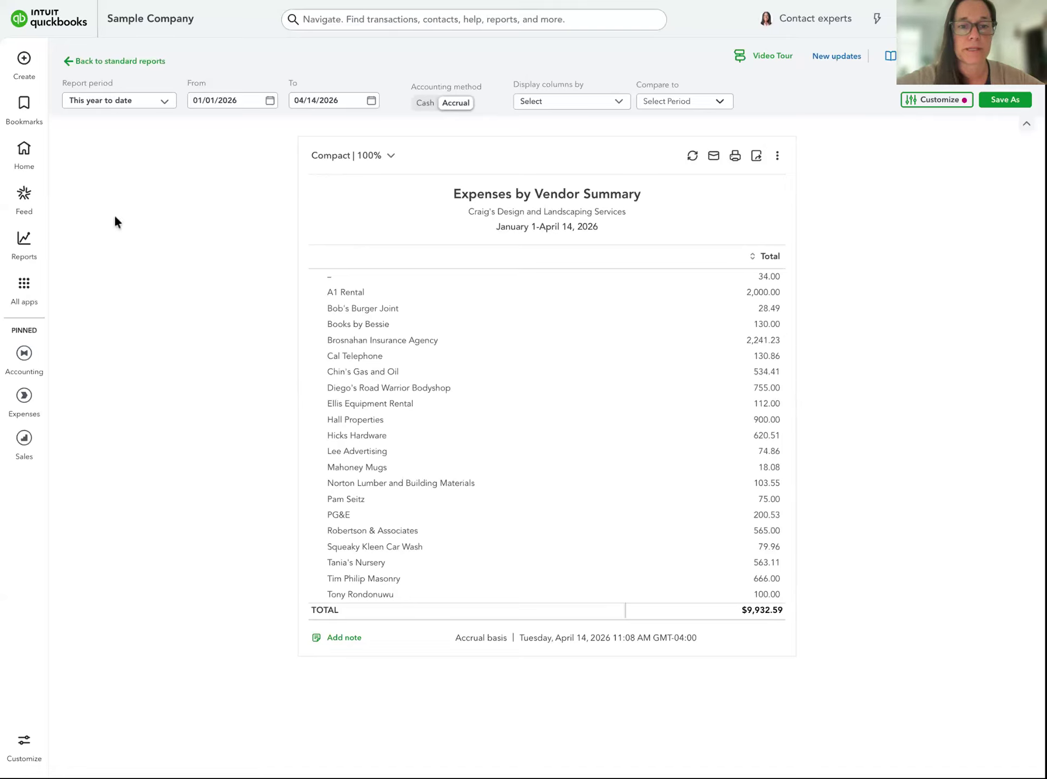
# Step: Look over the bookmarks and open the Bank transactions page under Accounting
pyautogui.moveTo(21, 112)
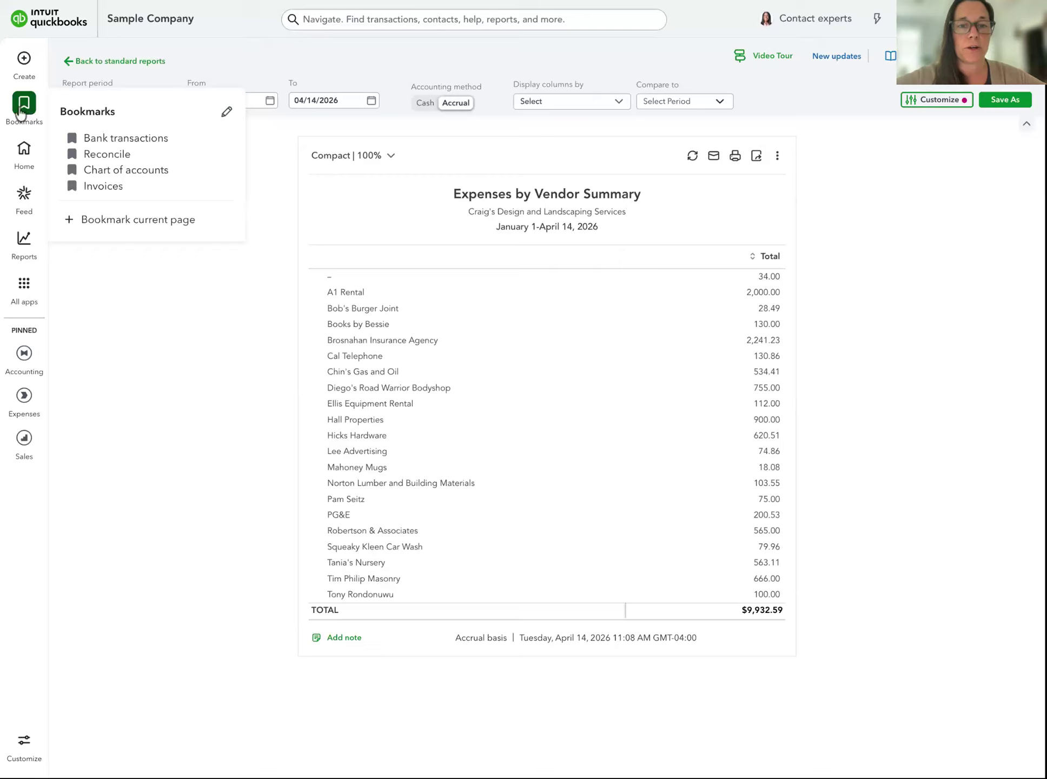
pyautogui.moveTo(24, 355)
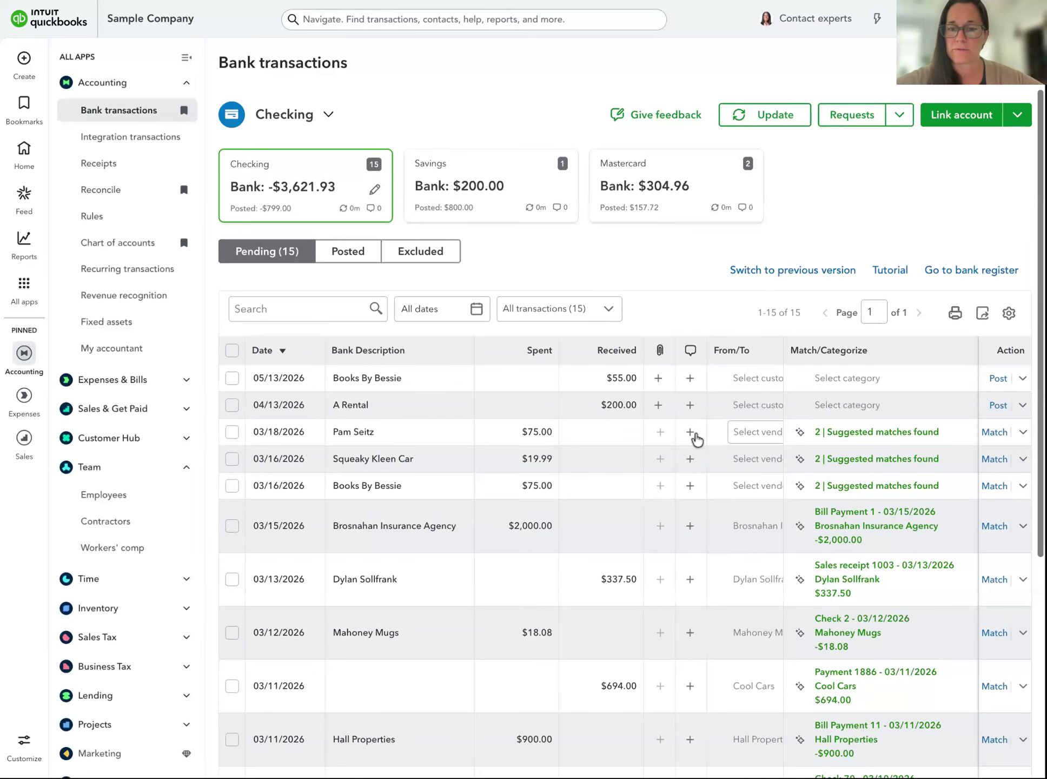
# Step: Match the pending transaction in the Savings account and update the bank feeds
pyautogui.scroll(-1, 696, 440)
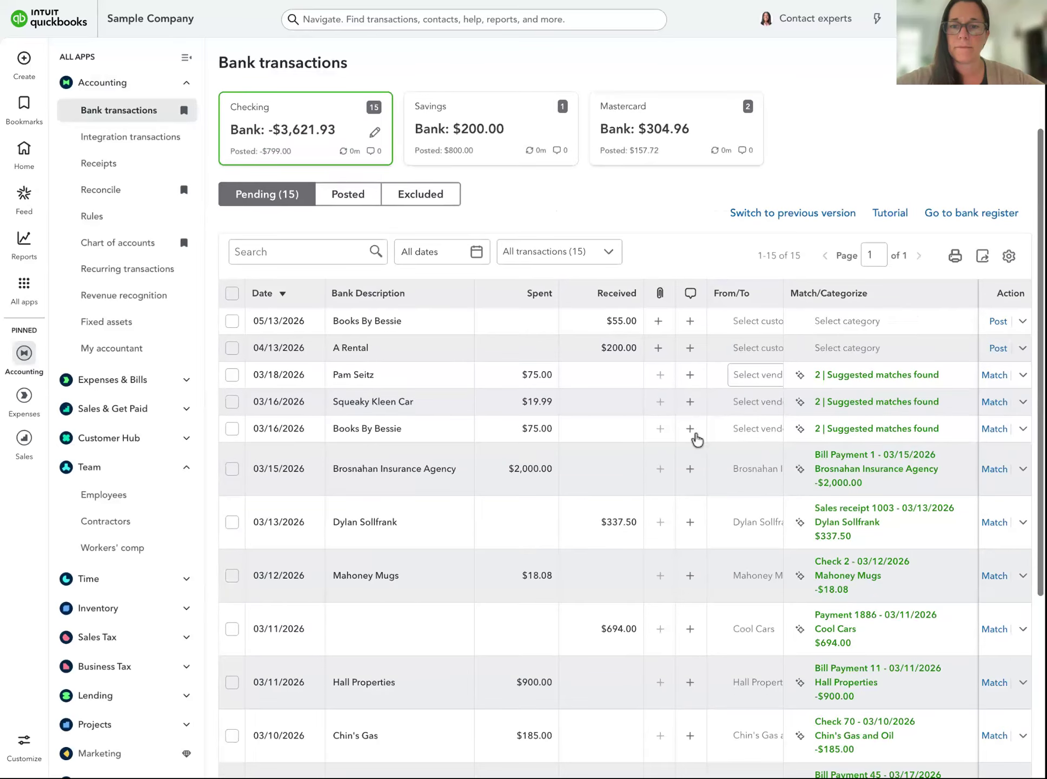
pyautogui.scroll(-1, 978, 432)
pyautogui.scroll(2, 979, 433)
pyautogui.click(495, 179)
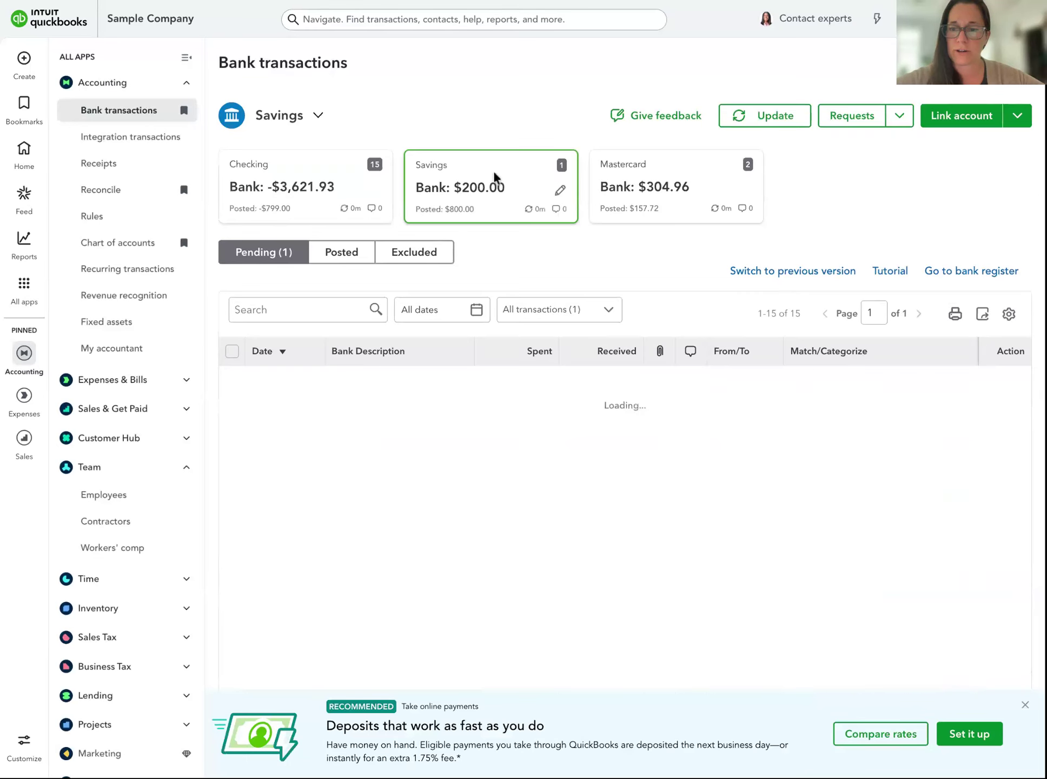
pyautogui.click(994, 385)
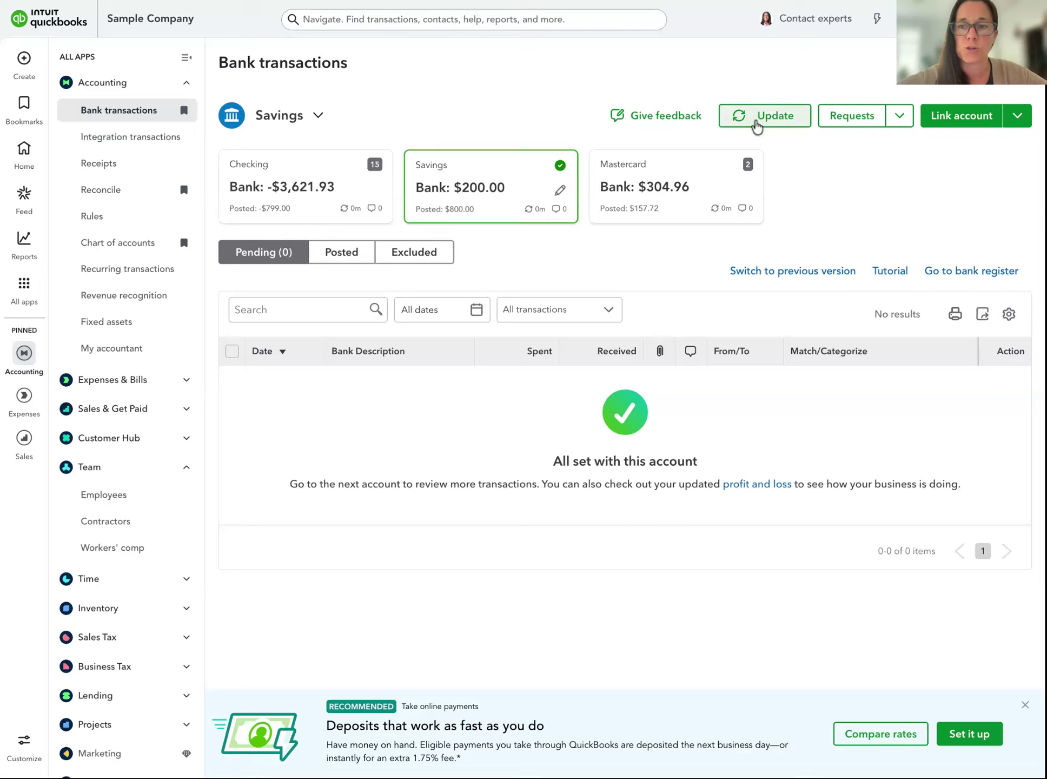
pyautogui.click(756, 123)
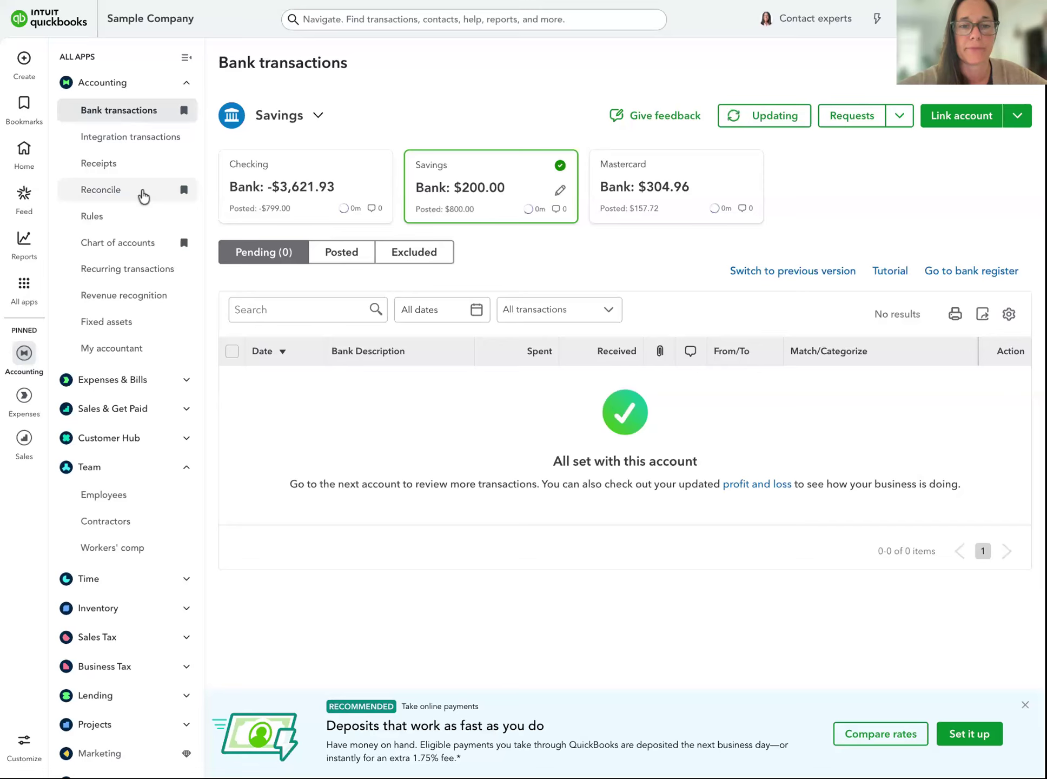
# Step: Start a bank reconciliation and choose Savings as the account to reconcile
pyautogui.click(112, 191)
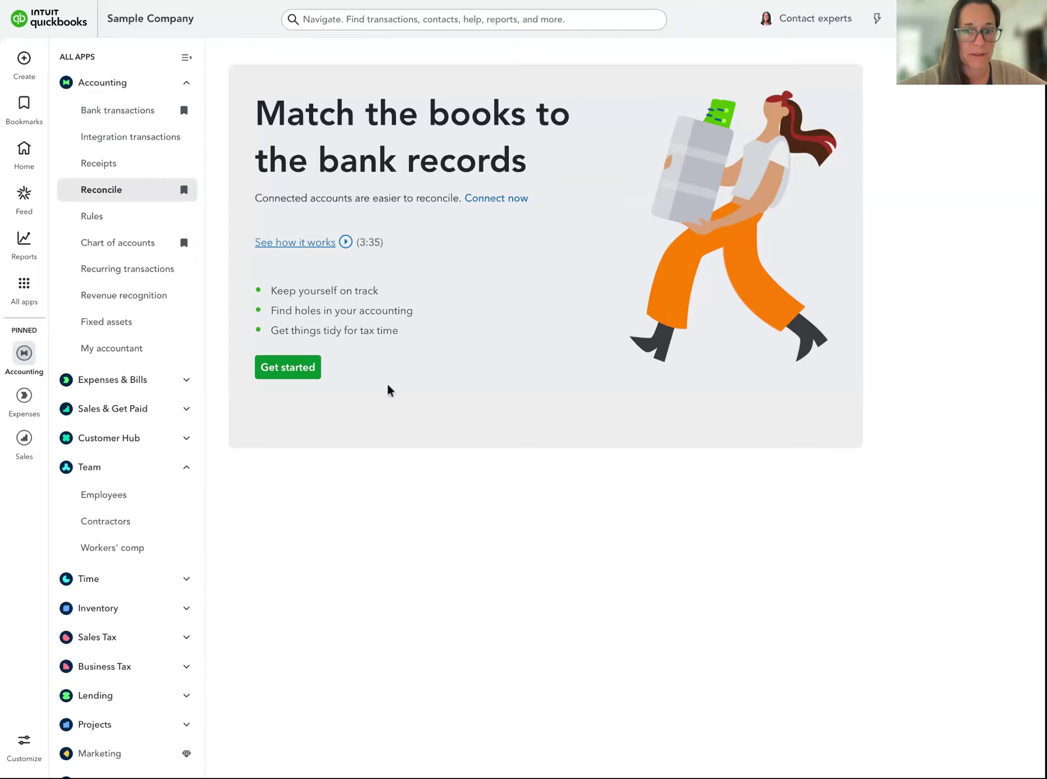
pyautogui.click(299, 371)
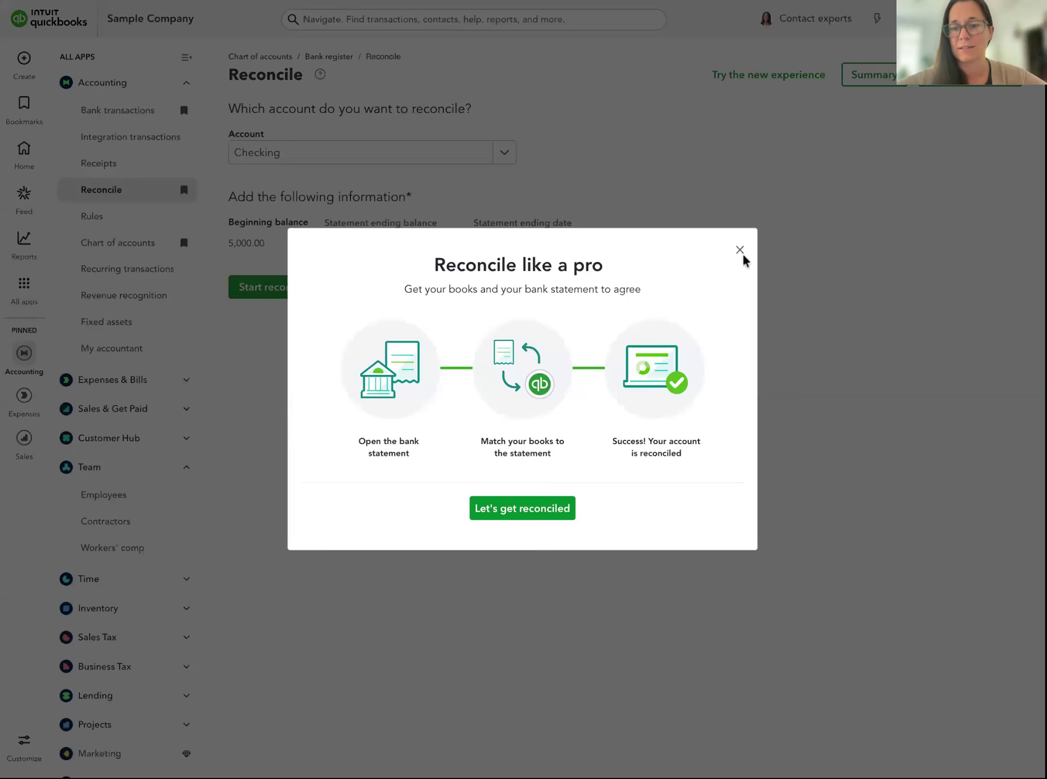
pyautogui.click(539, 511)
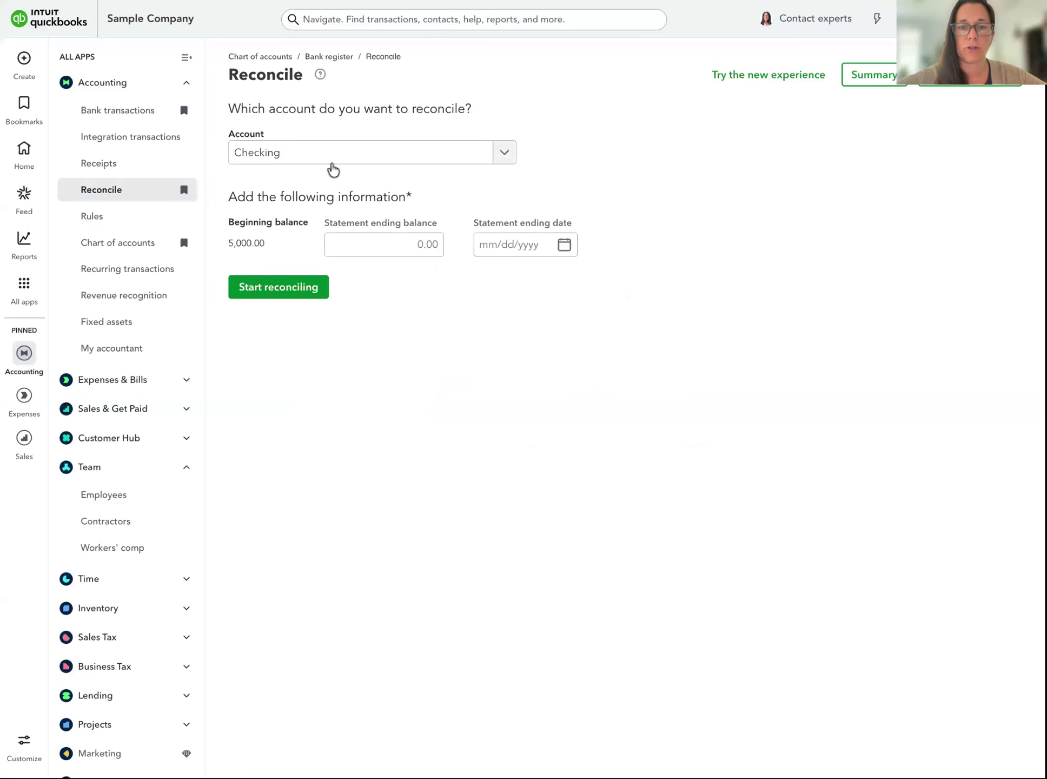
pyautogui.click(345, 168)
pyautogui.scroll(-5, 365, 275)
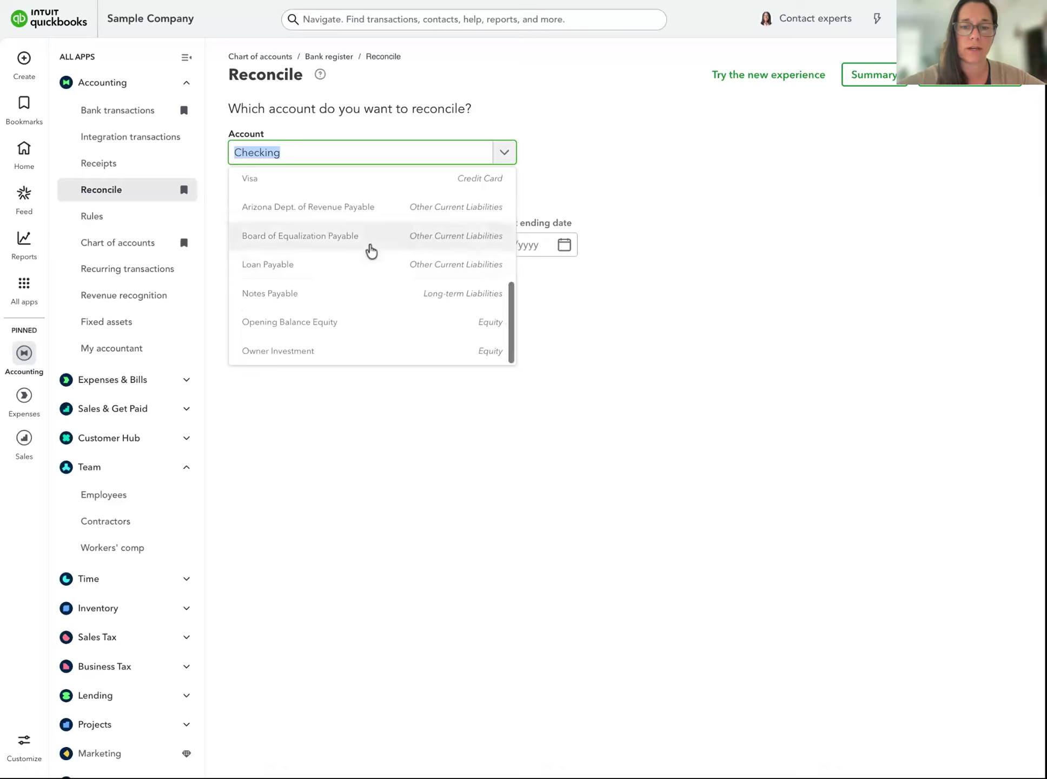
pyautogui.scroll(2, 370, 248)
pyautogui.scroll(4, 357, 224)
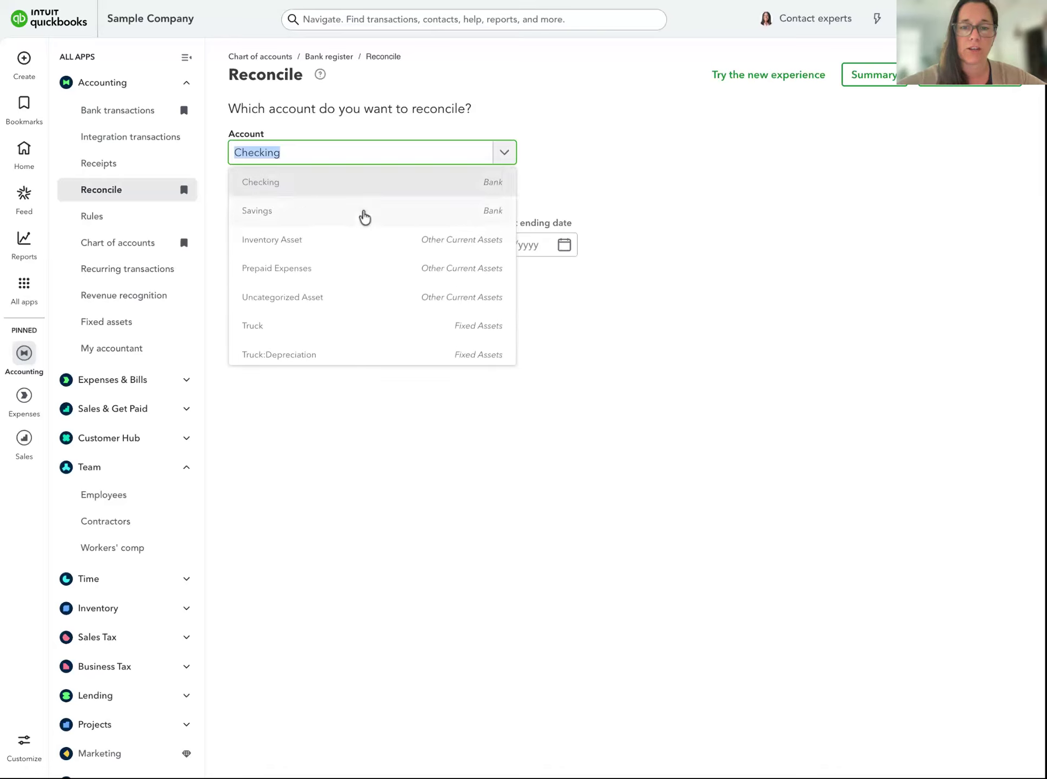
pyautogui.click(379, 218)
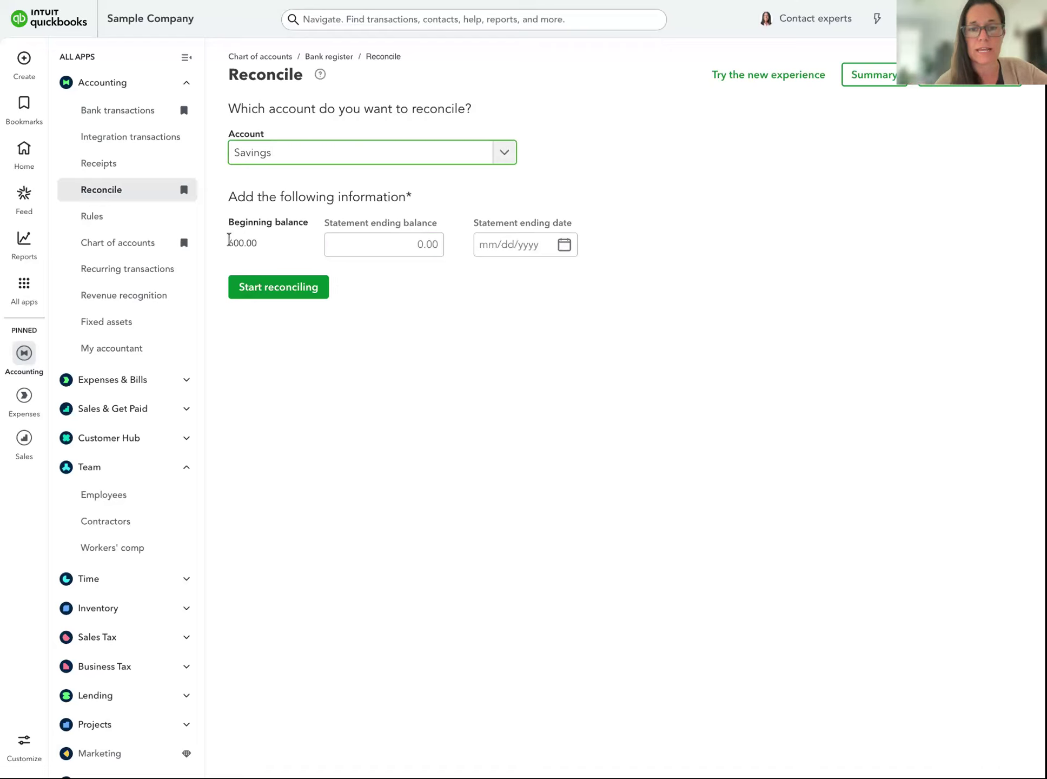
# Step: Begin reconciling Savings with a statement ending balance of 200.00 and a statement ending date of 03/31/2026
pyautogui.moveTo(227, 240); pyautogui.dragTo(265, 244)
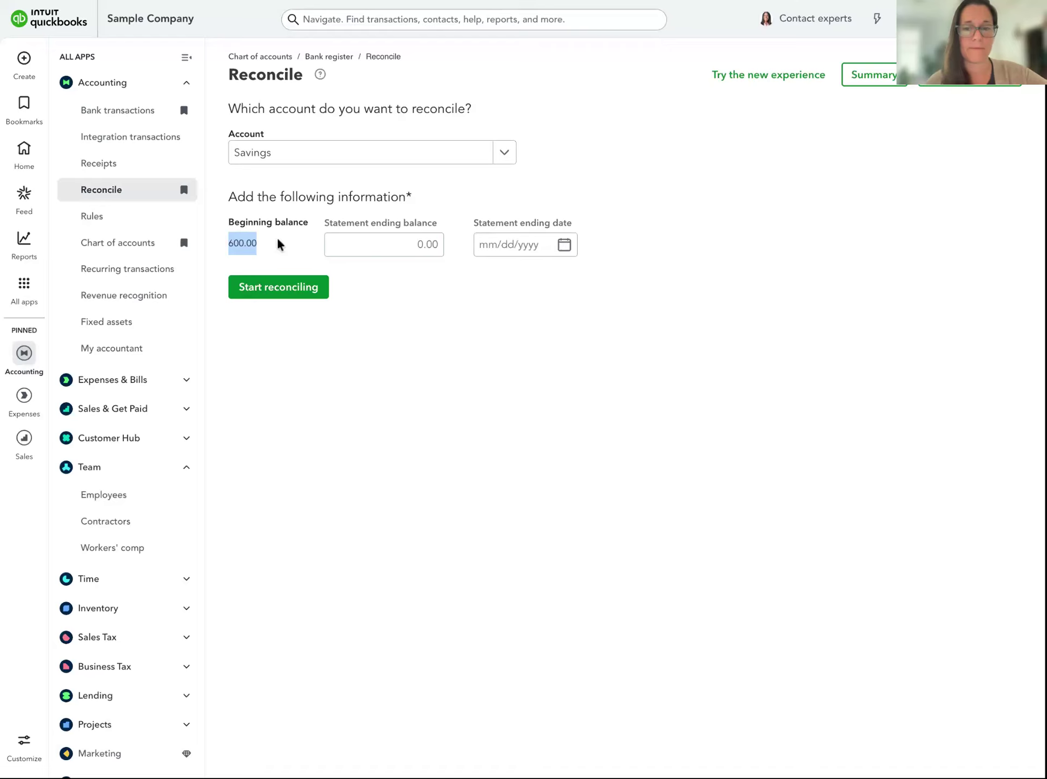
pyautogui.click(383, 246)
pyautogui.write('200')
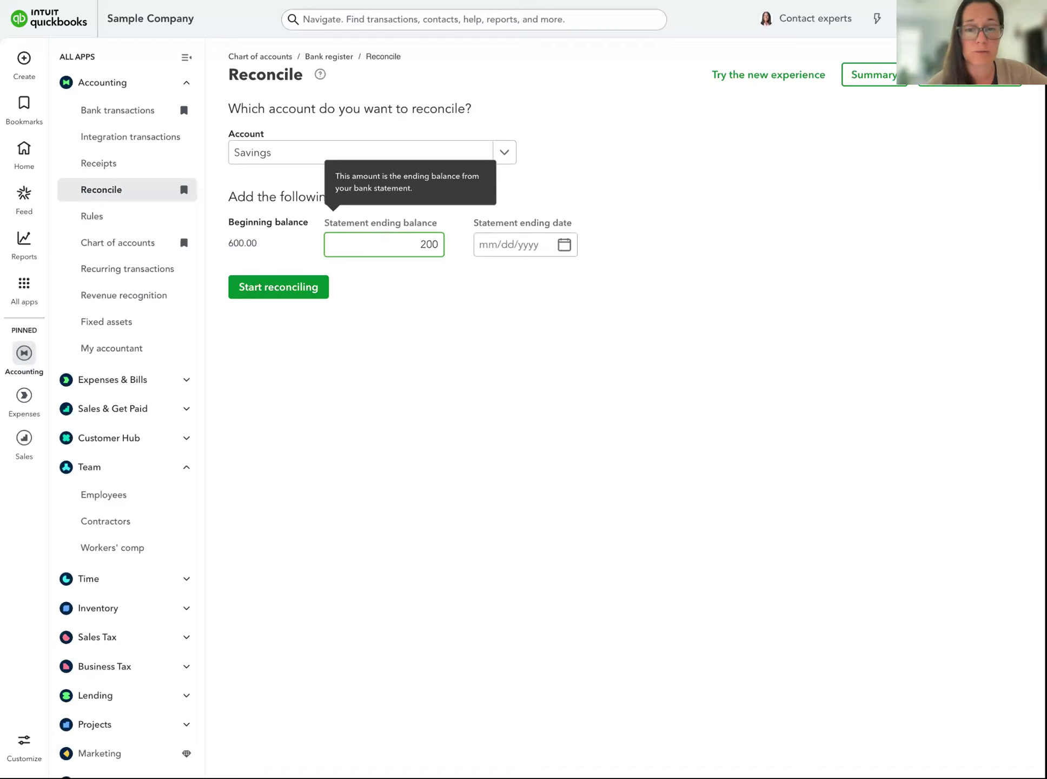
pyautogui.click(638, 358)
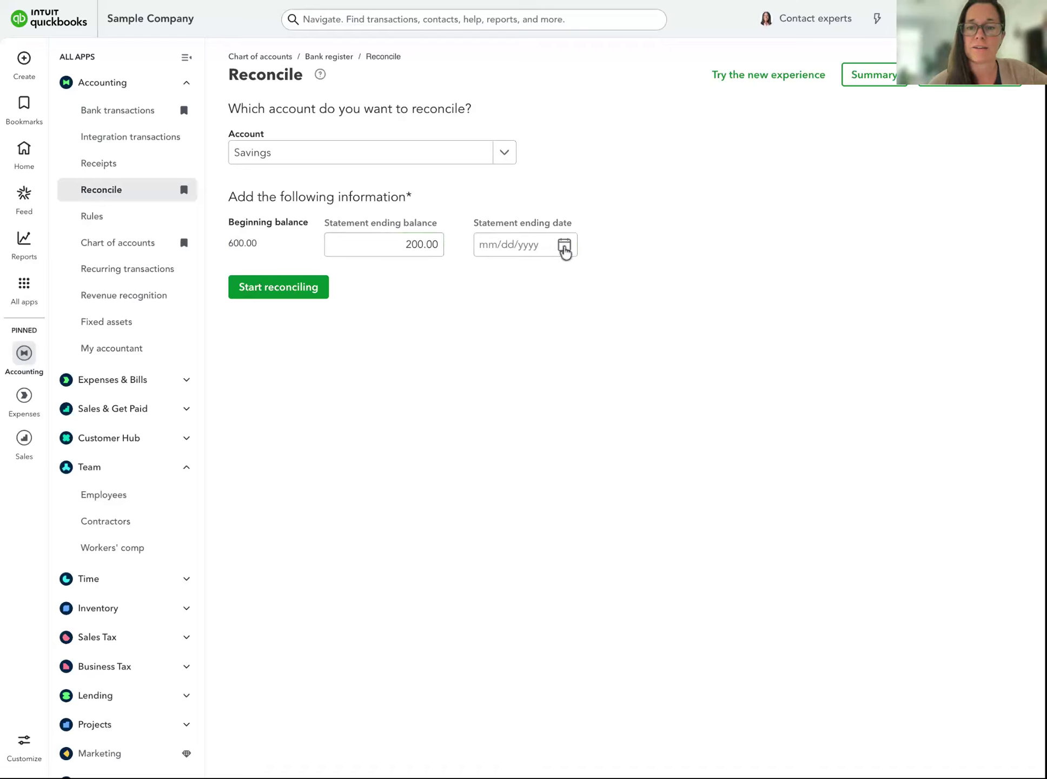
pyautogui.click(563, 247)
pyautogui.click(532, 328)
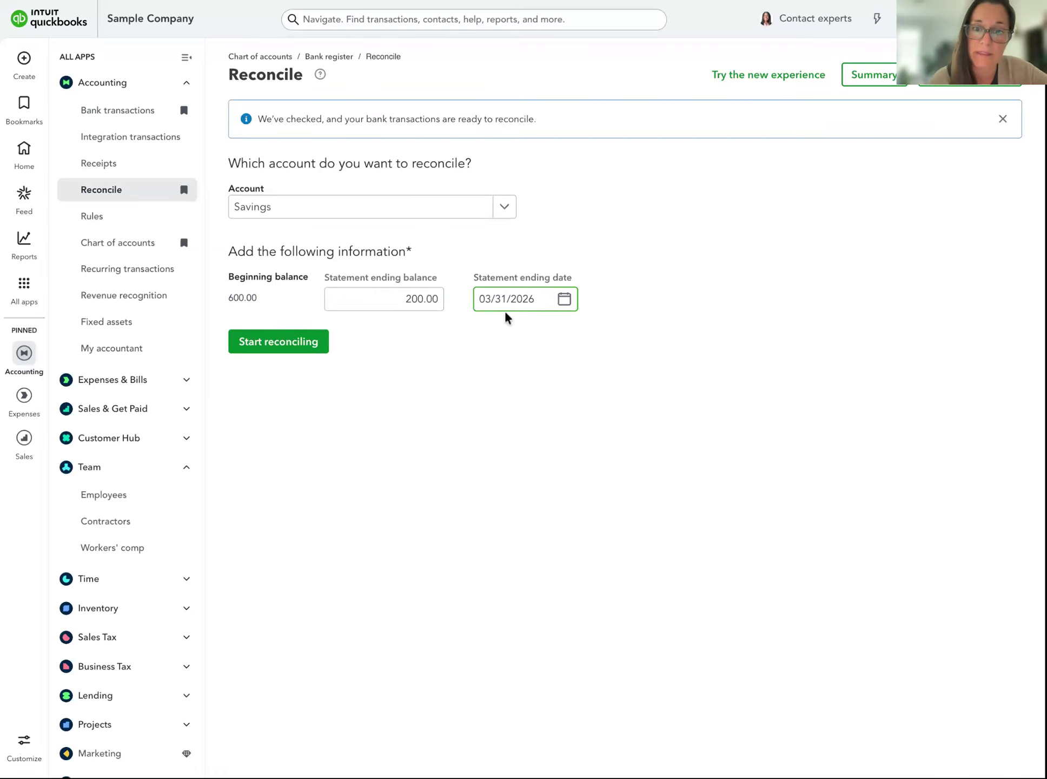
pyautogui.click(278, 346)
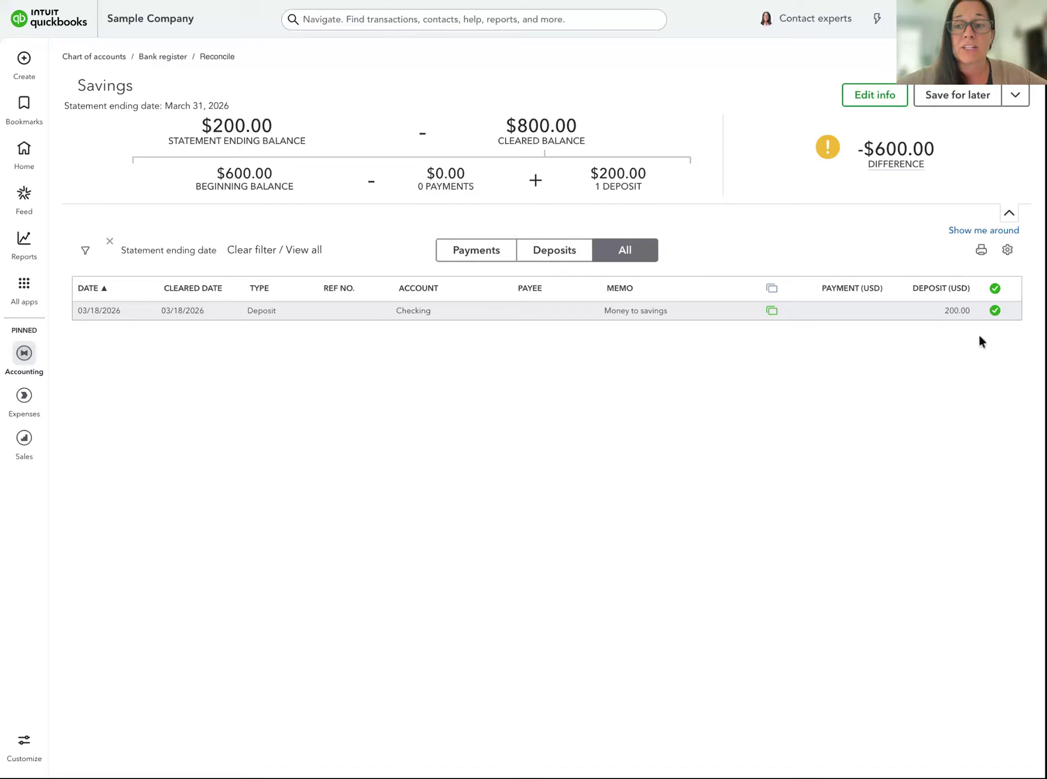
# Step: Examine the reconciliation's cleared balance, deposit total, statement ending balance and difference
pyautogui.doubleClick(526, 127)
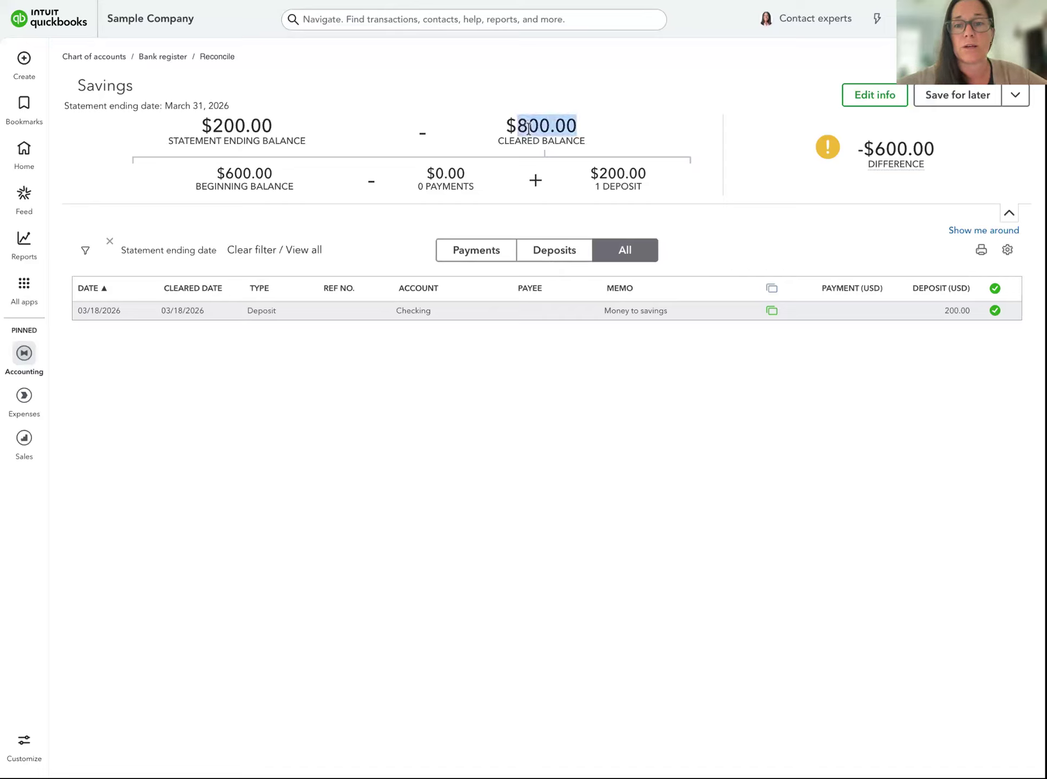
pyautogui.doubleClick(622, 174)
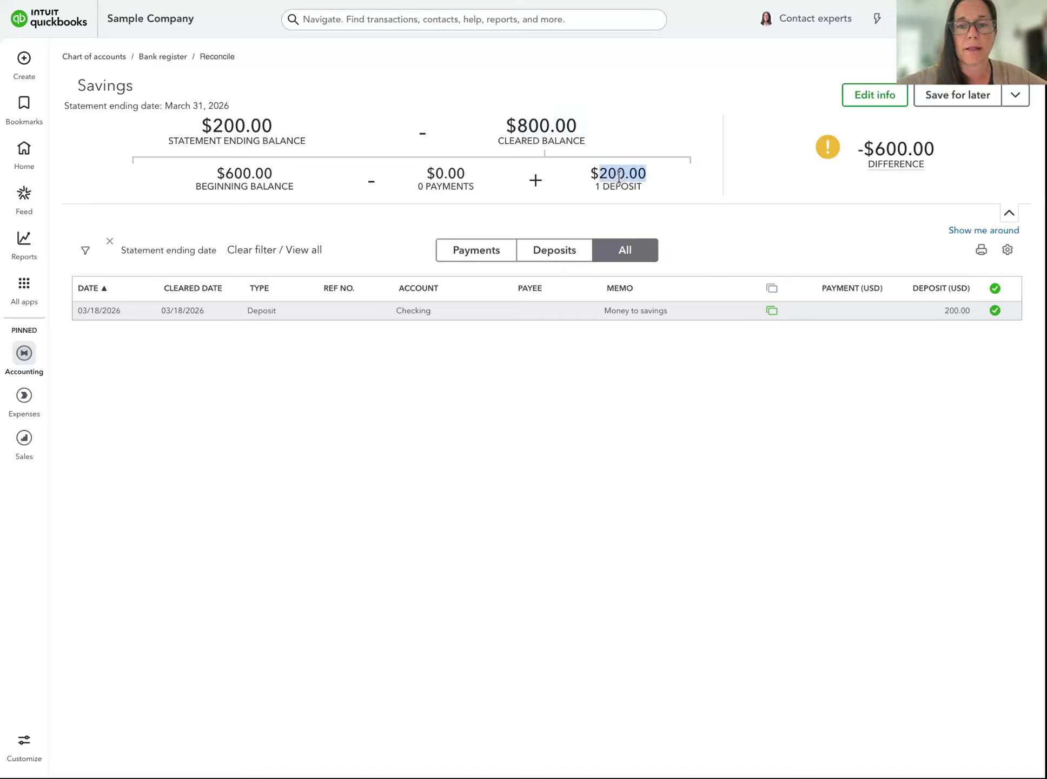
pyautogui.doubleClick(244, 124)
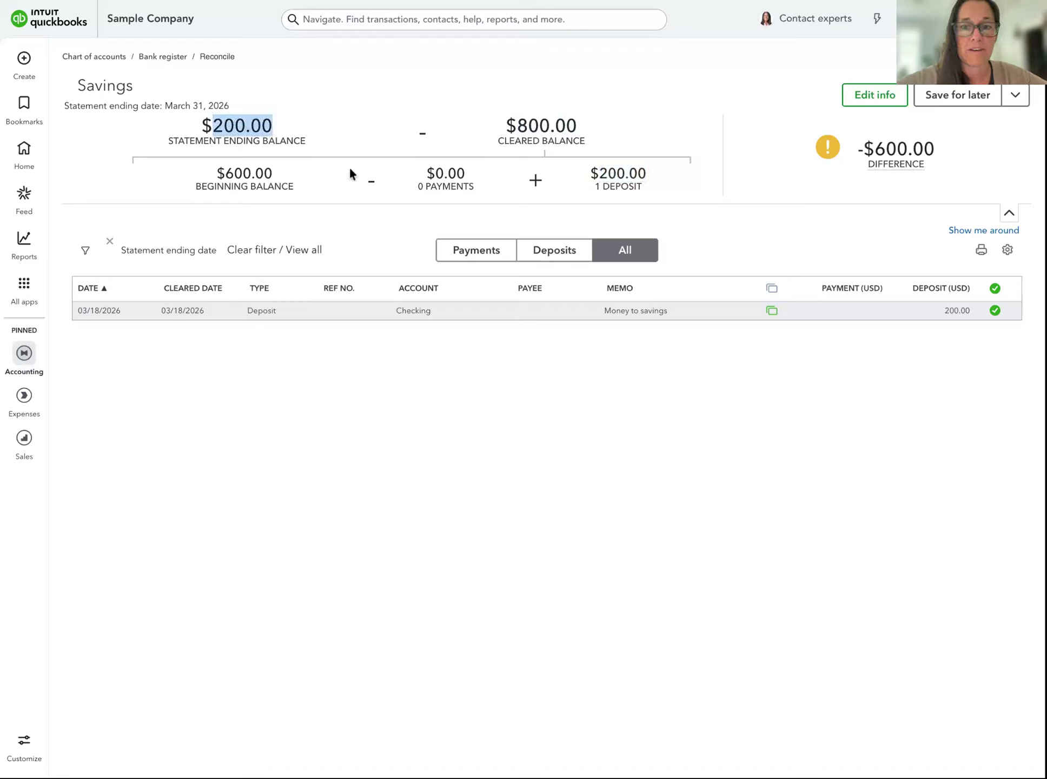
pyautogui.moveTo(869, 156)
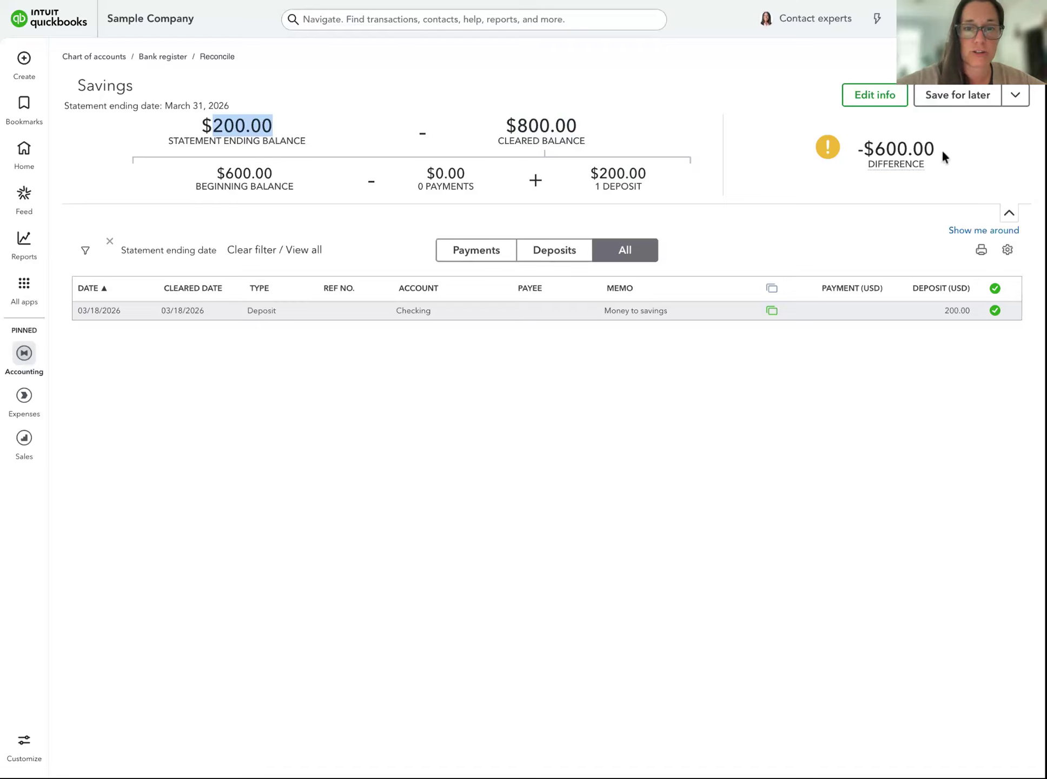
pyautogui.moveTo(939, 149)
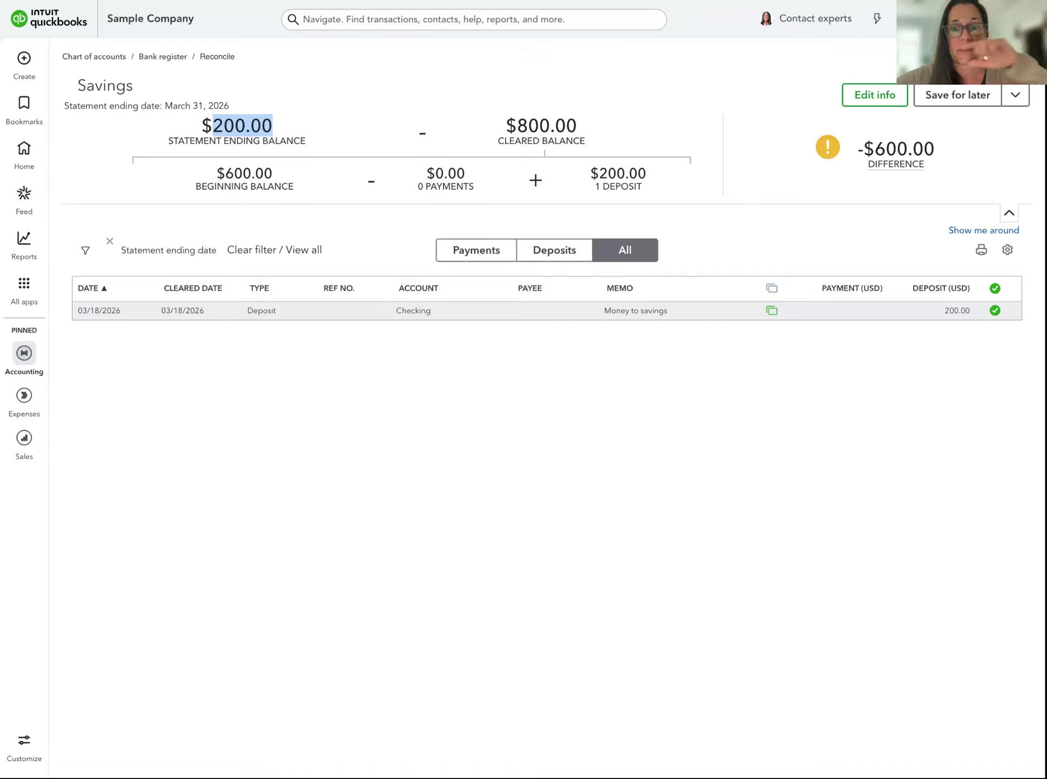
# Step: Open the Money to savings deposit for editing, look at its additional actions, and return to the reconciliation without changes
pyautogui.click(535, 319)
pyautogui.click(755, 379)
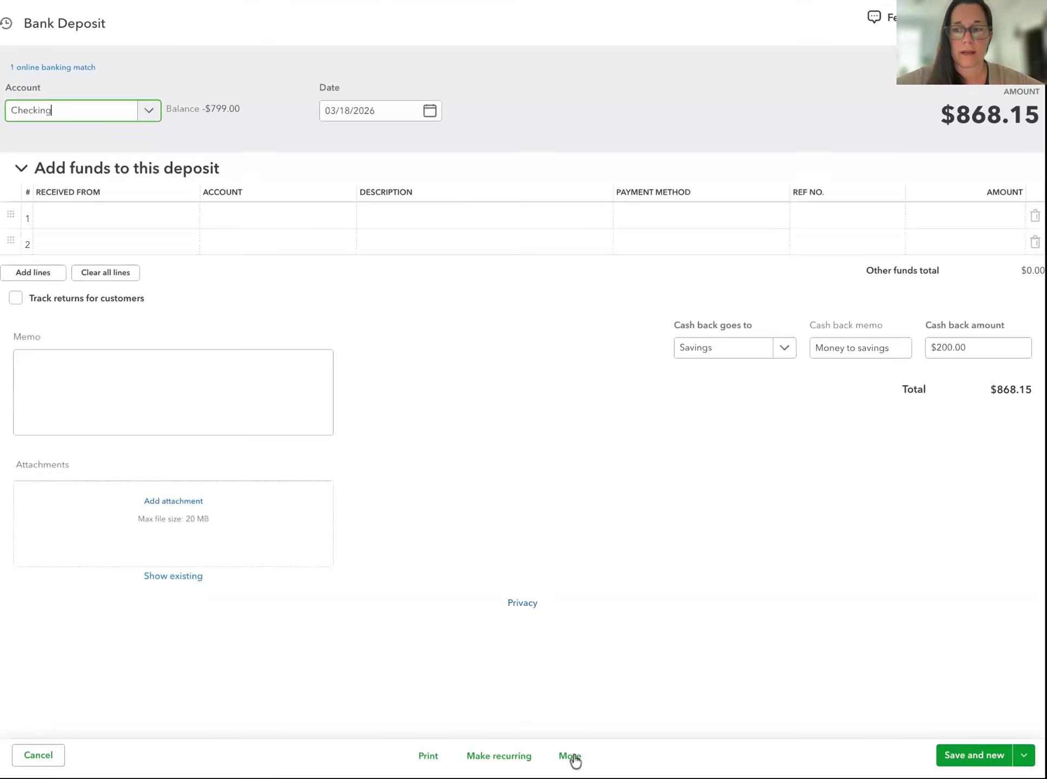
pyautogui.click(571, 756)
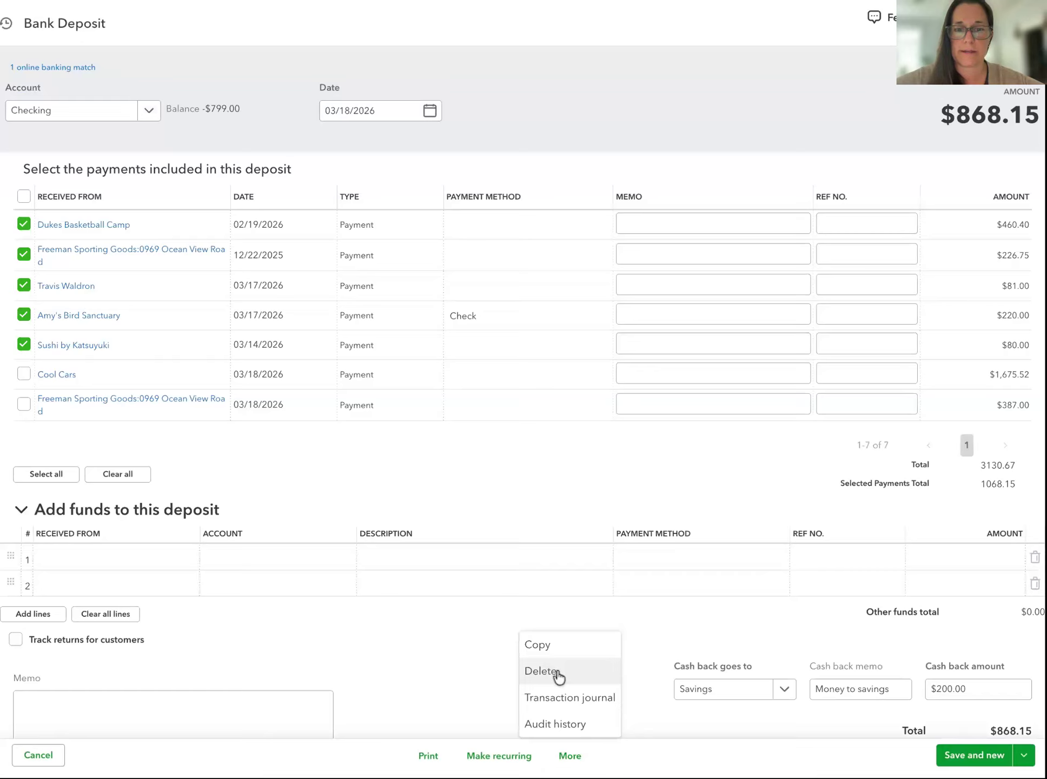
pyautogui.press('Escape')
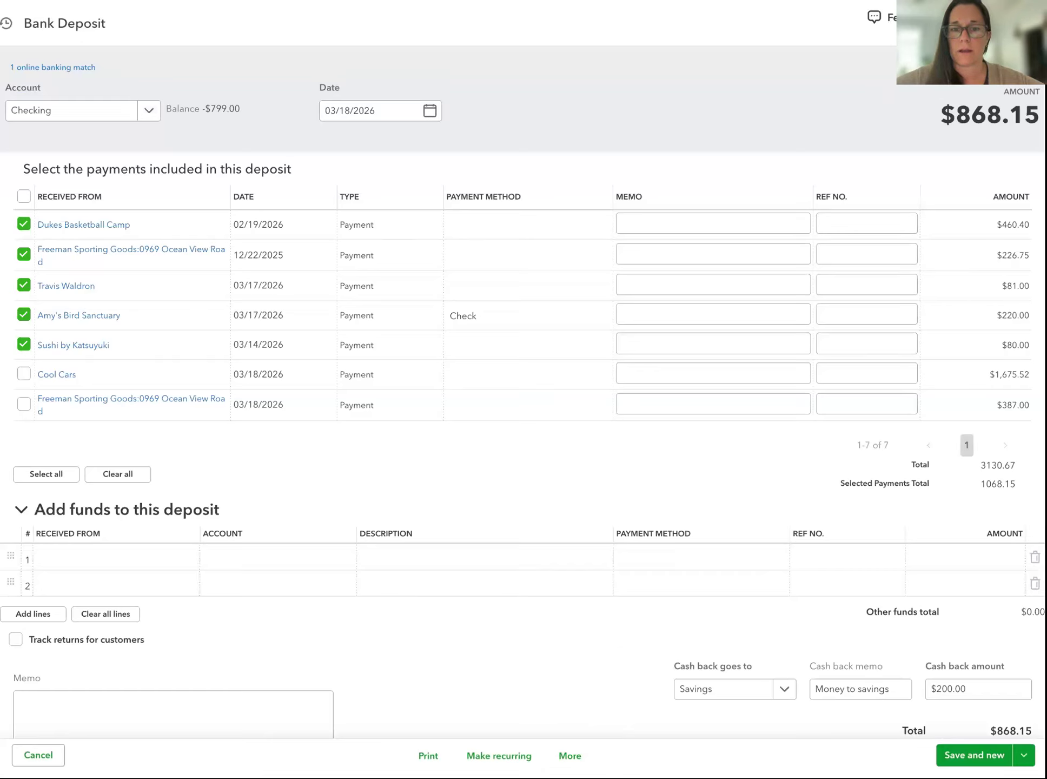
pyautogui.click(1030, 18)
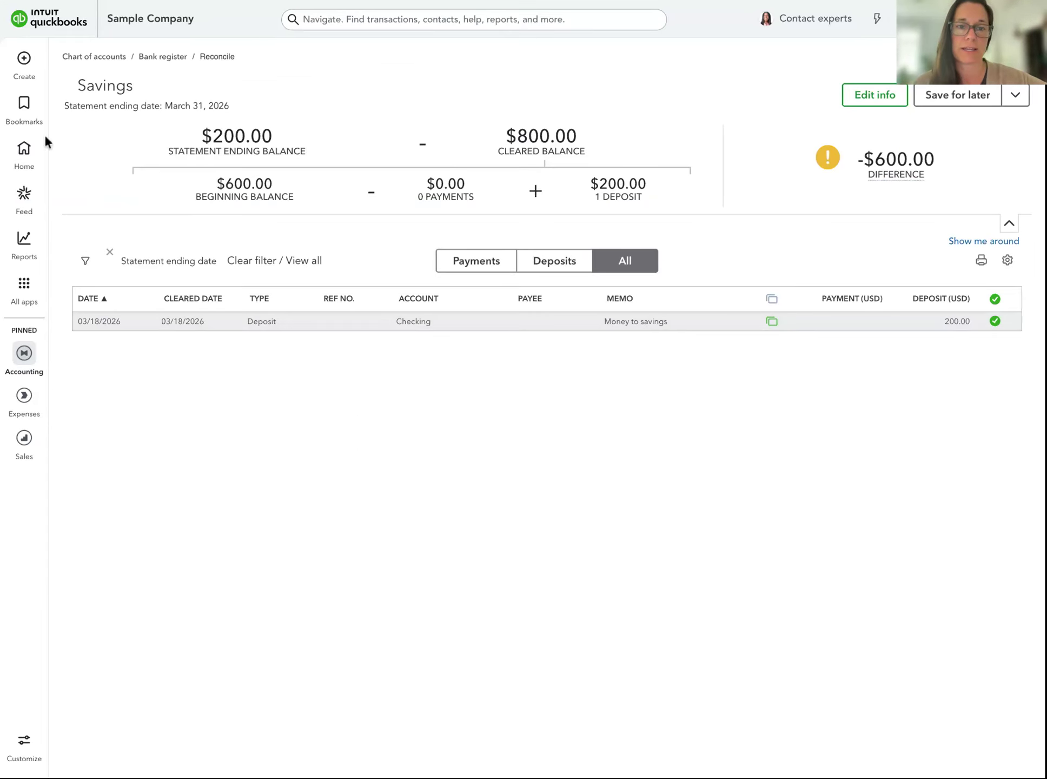
# Step: Create a new expense for the payee Bob's Burger Joint with Commissions & fees as the first line's category
pyautogui.click(21, 63)
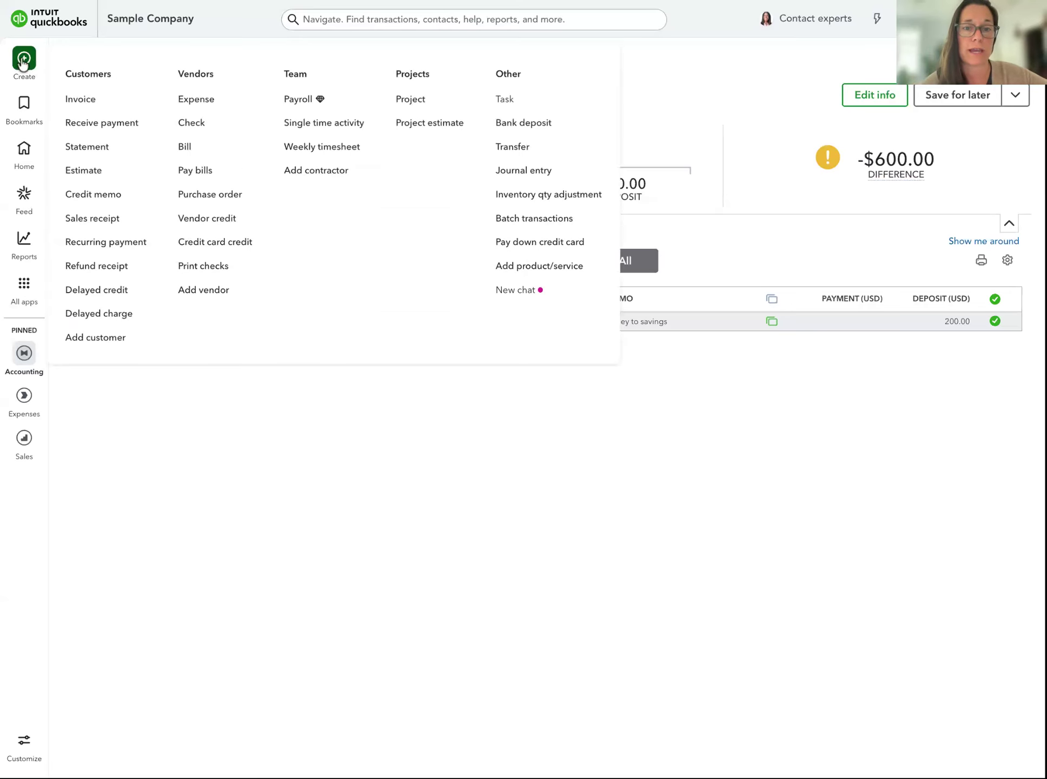
pyautogui.click(200, 100)
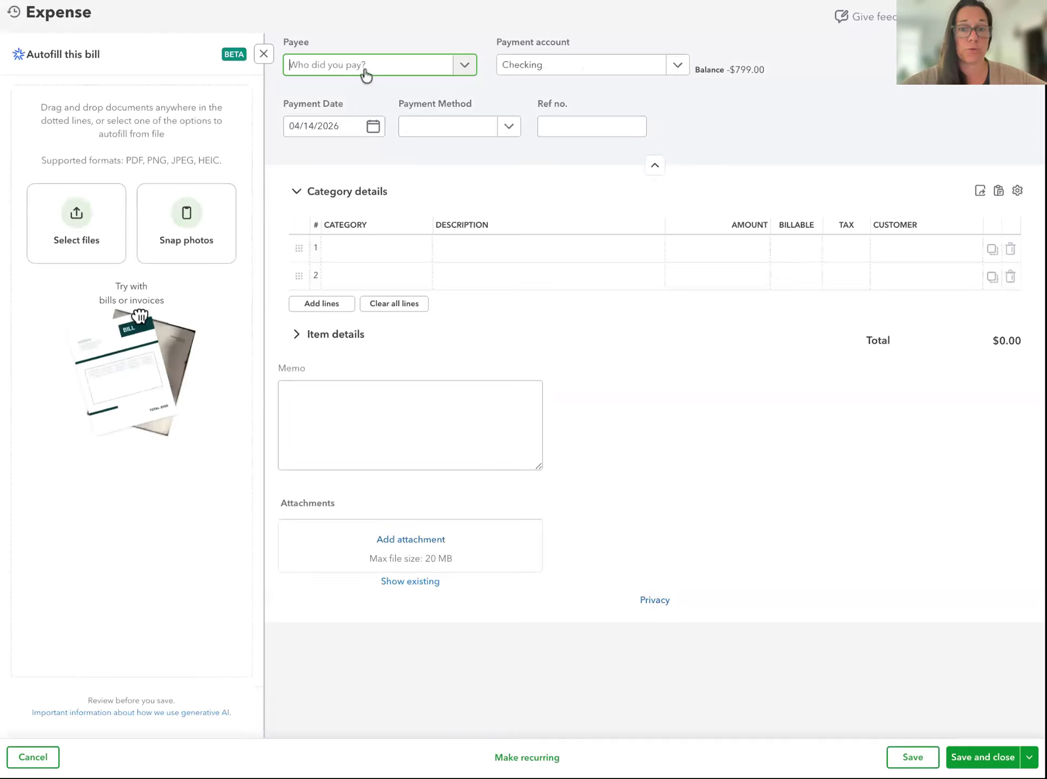
pyautogui.click(432, 70)
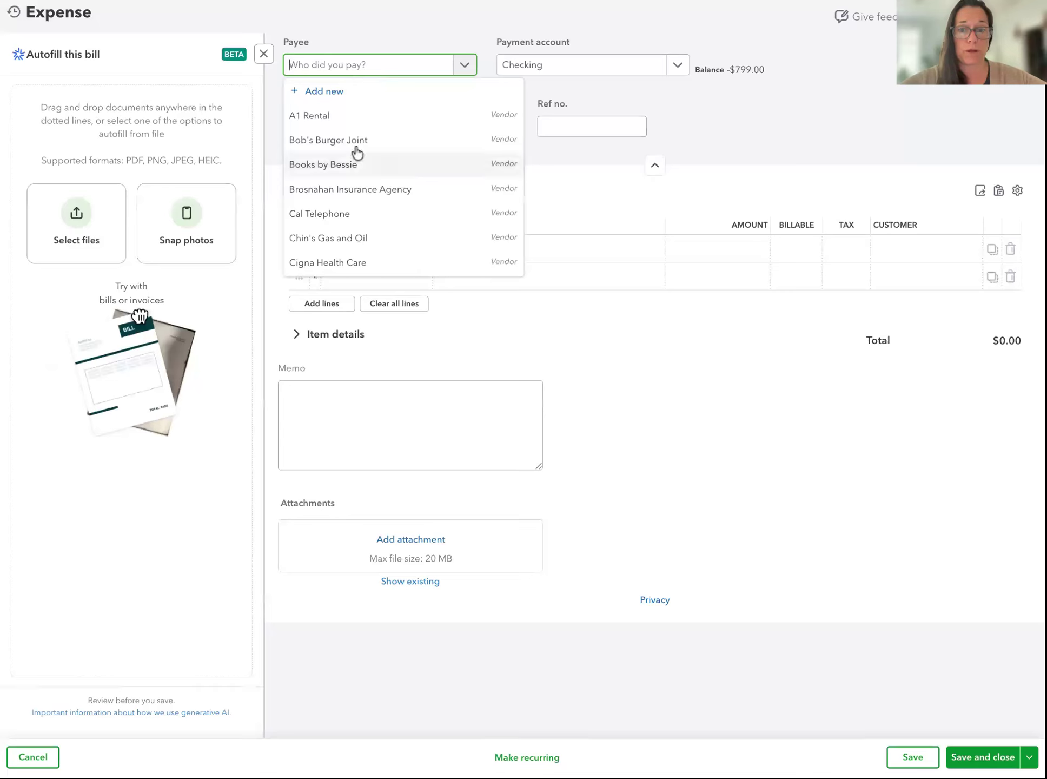
pyautogui.click(353, 142)
pyautogui.click(372, 254)
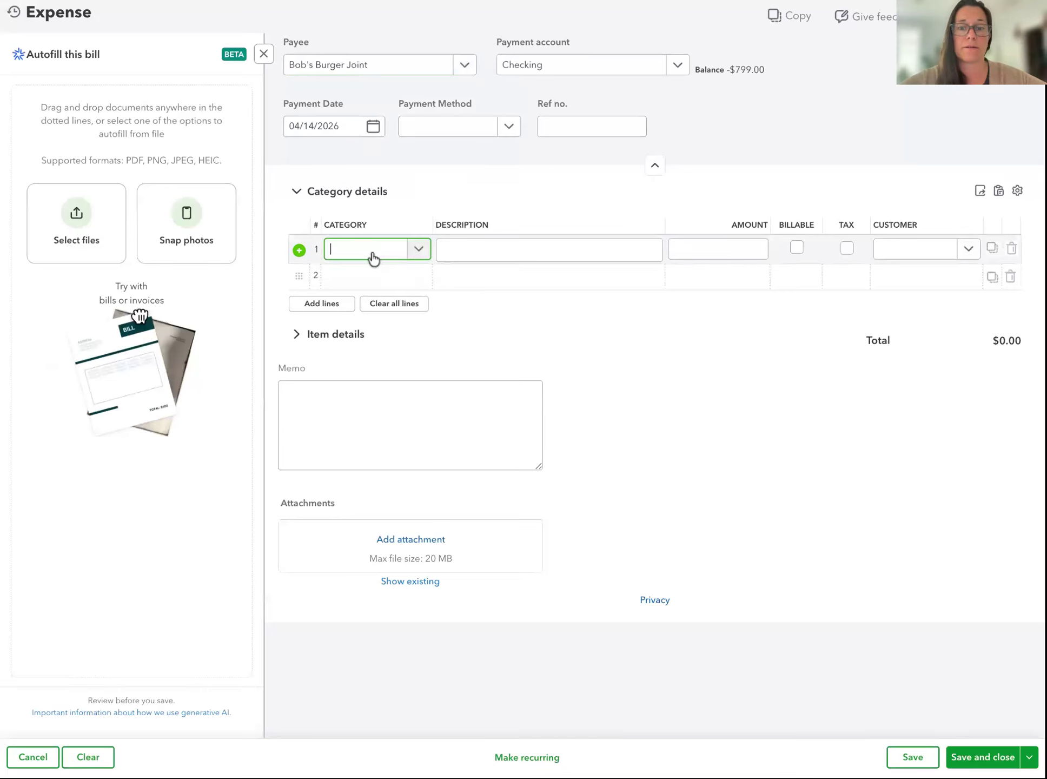
pyautogui.click(373, 254)
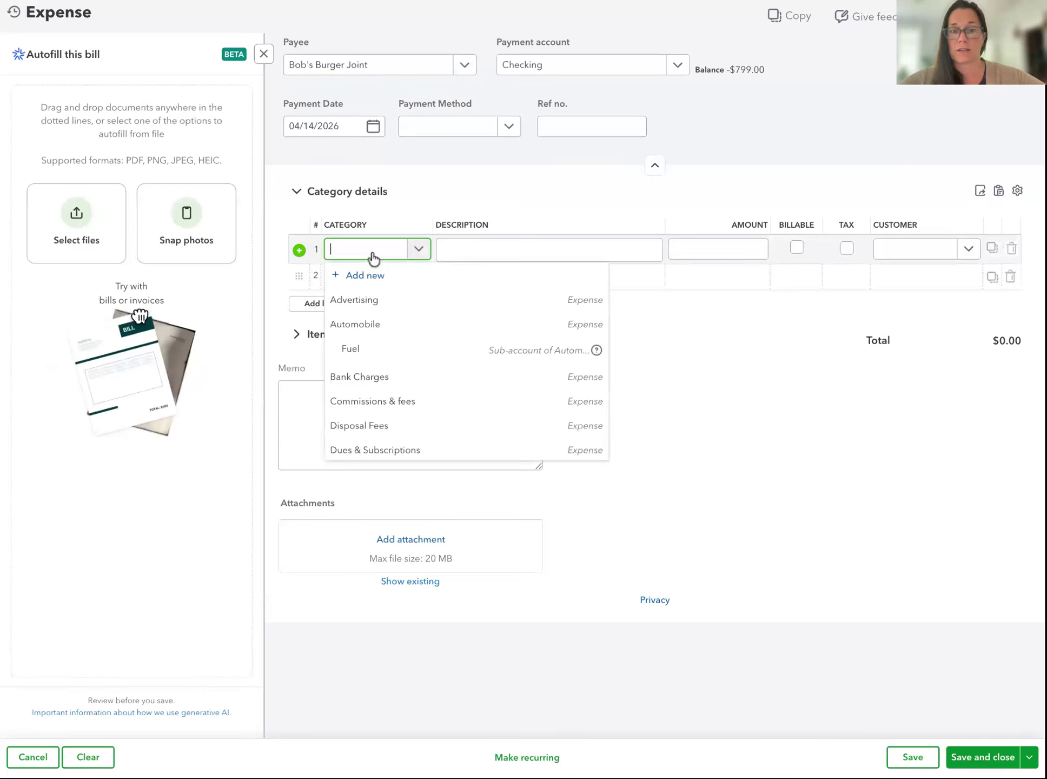
pyautogui.click(400, 400)
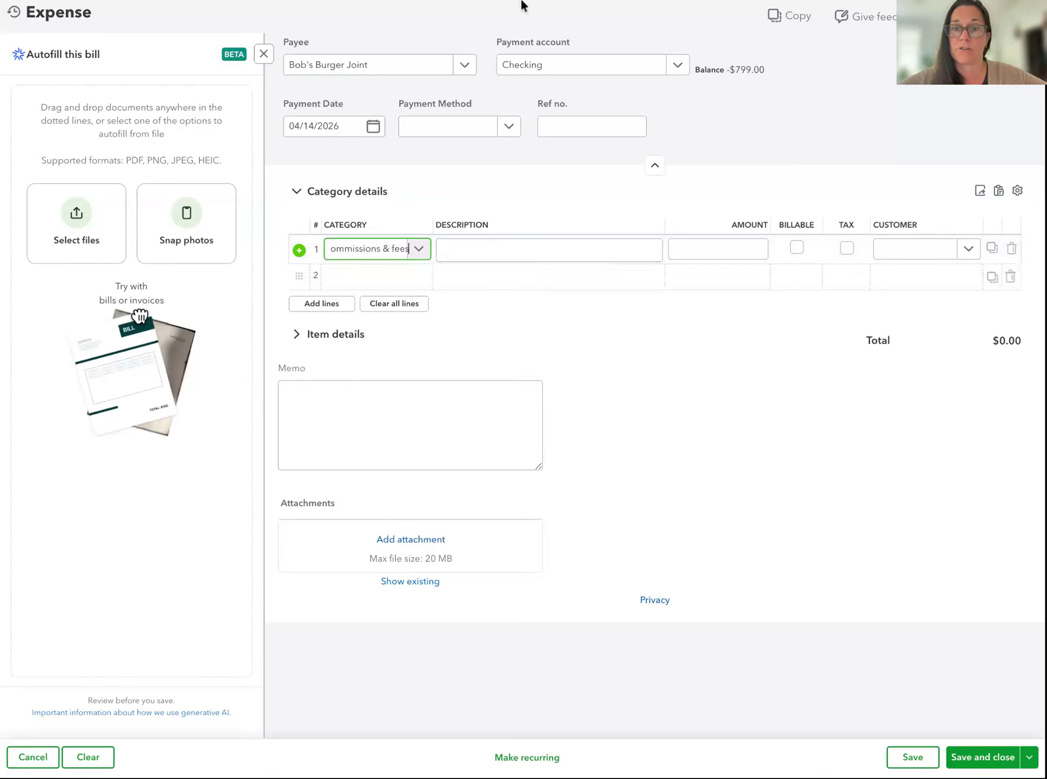
# Step: Set the expense's payment account to Savings, payment date to 03/31/2026 and first line amount to 12.00, and save and close it
pyautogui.click(551, 69)
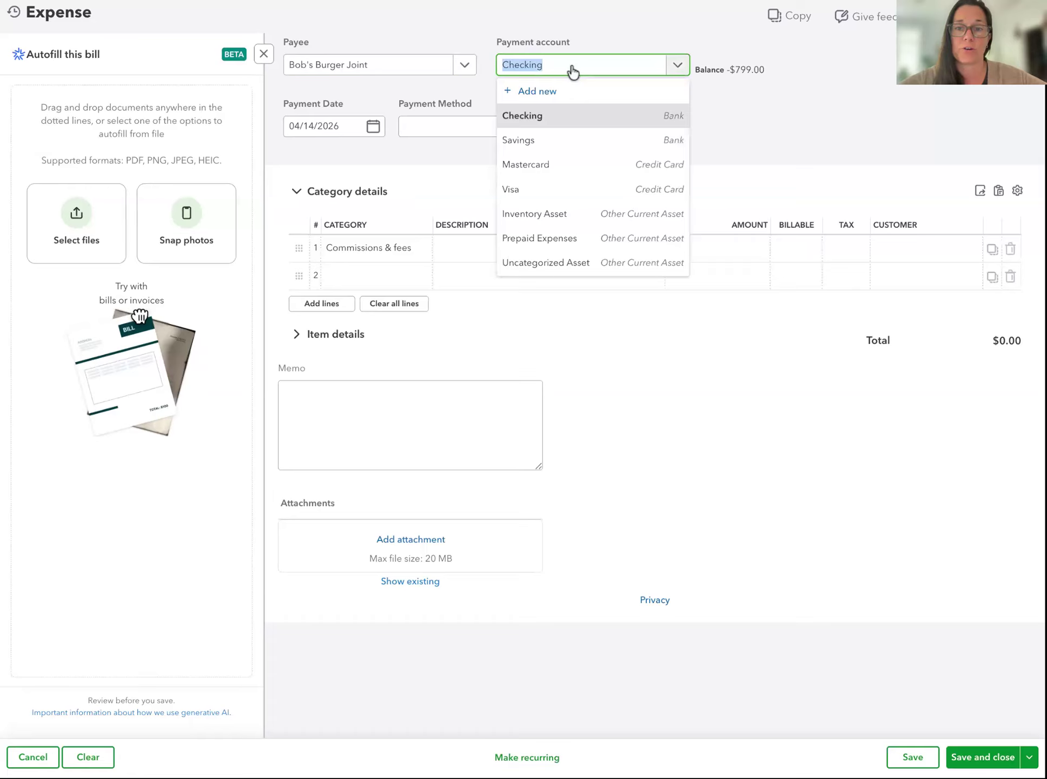
pyautogui.click(517, 140)
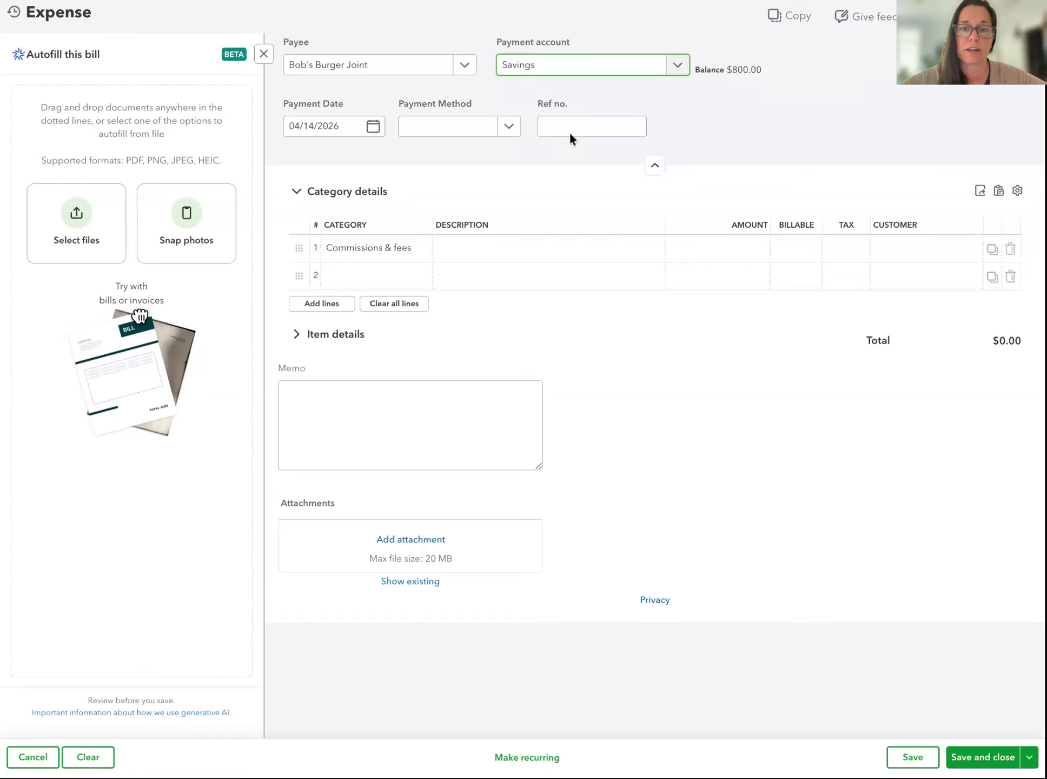
pyautogui.click(373, 127)
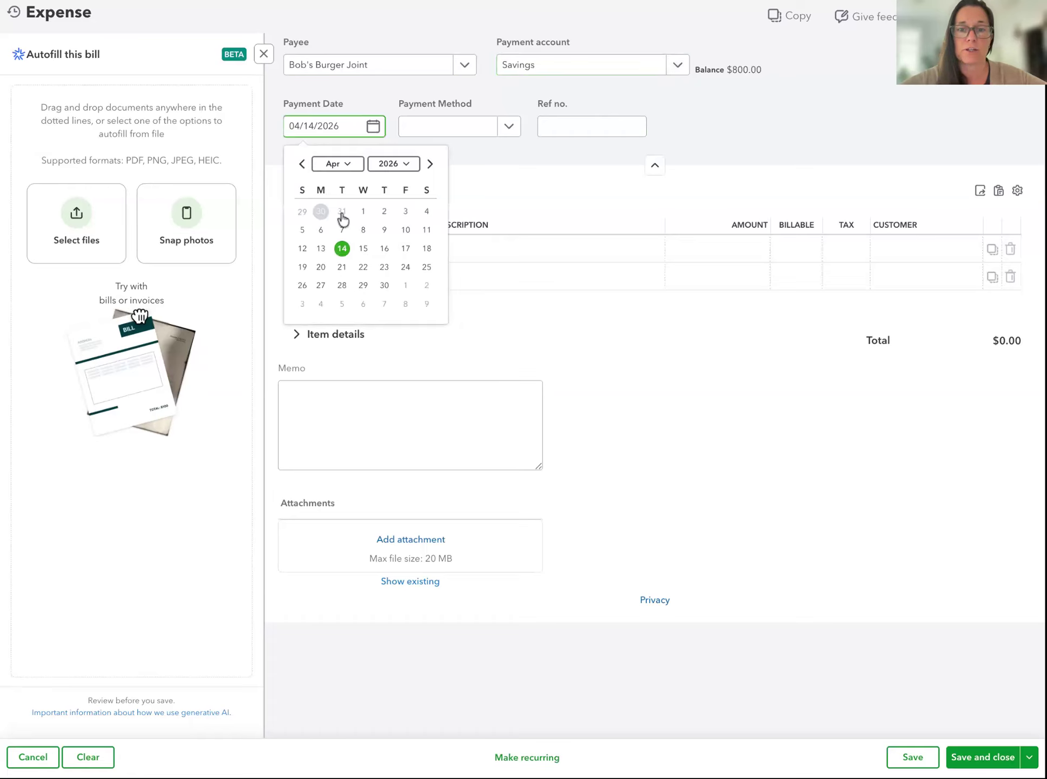
pyautogui.click(343, 220)
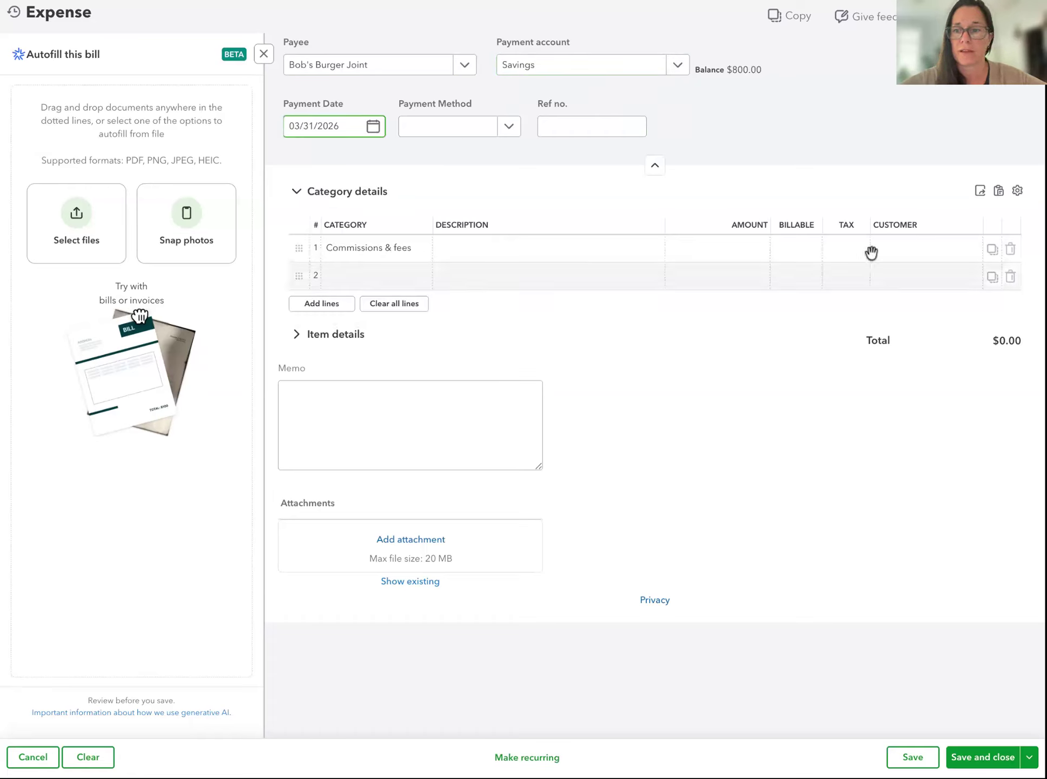
pyautogui.click(736, 243)
pyautogui.write('12')
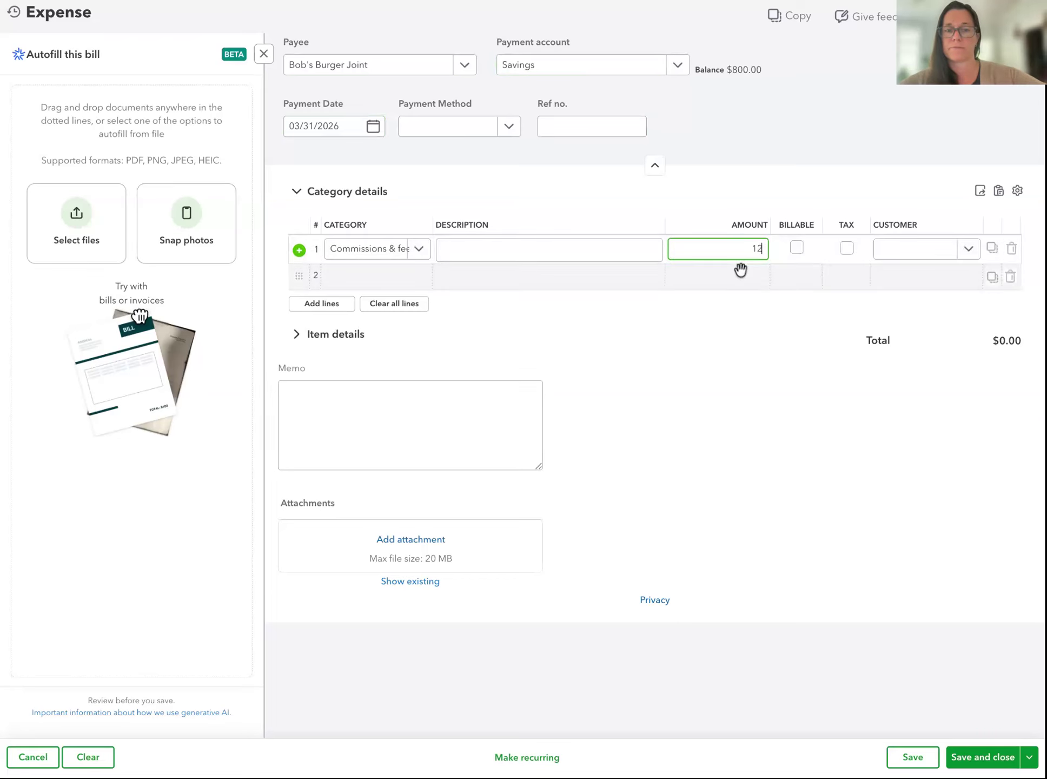
pyautogui.click(840, 422)
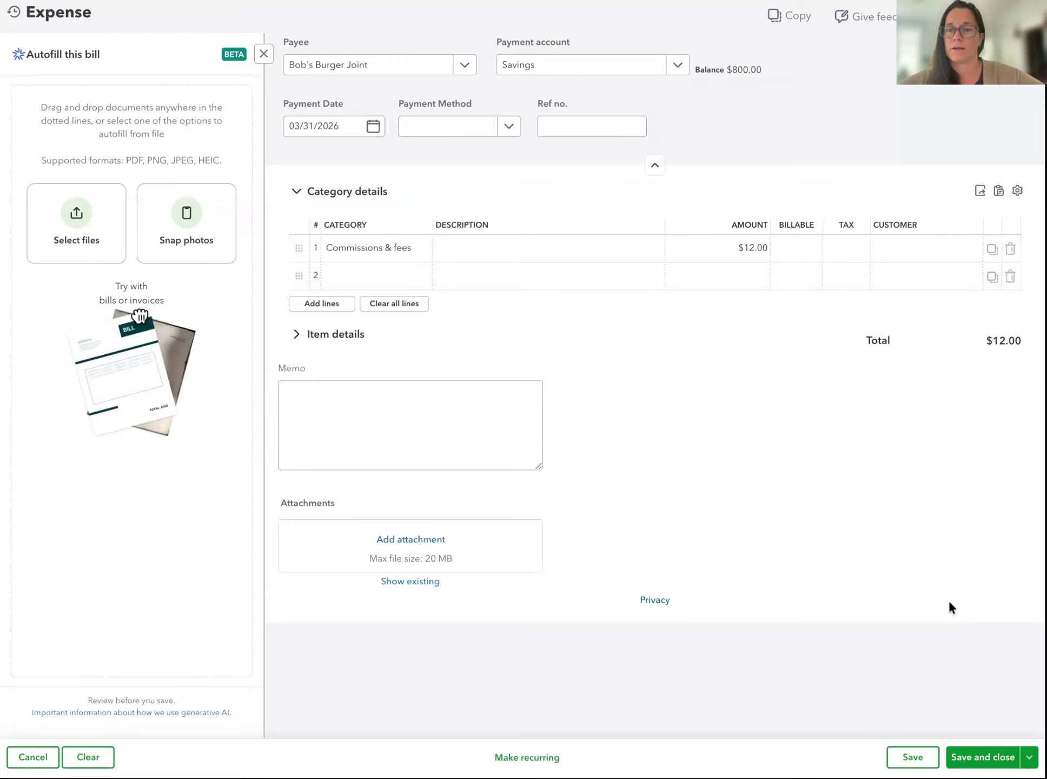
pyautogui.click(989, 757)
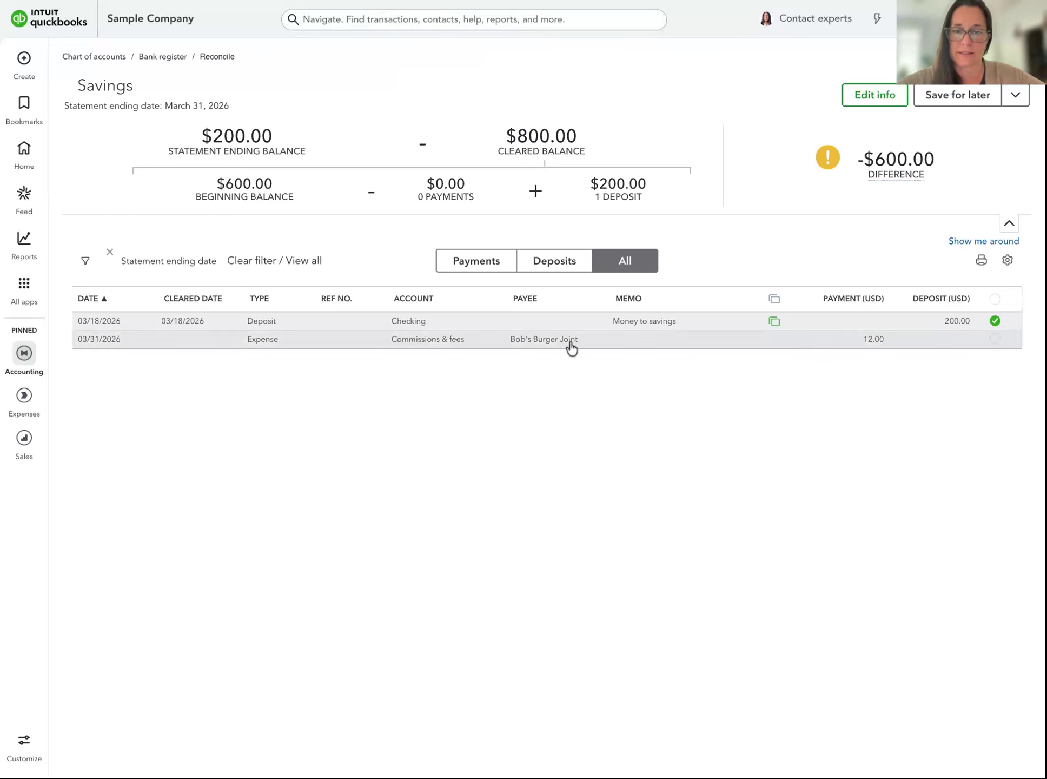
# Step: Mark the Bob's Burger Joint expense as cleared and set the statement ending balance to 788.00
pyautogui.click(996, 340)
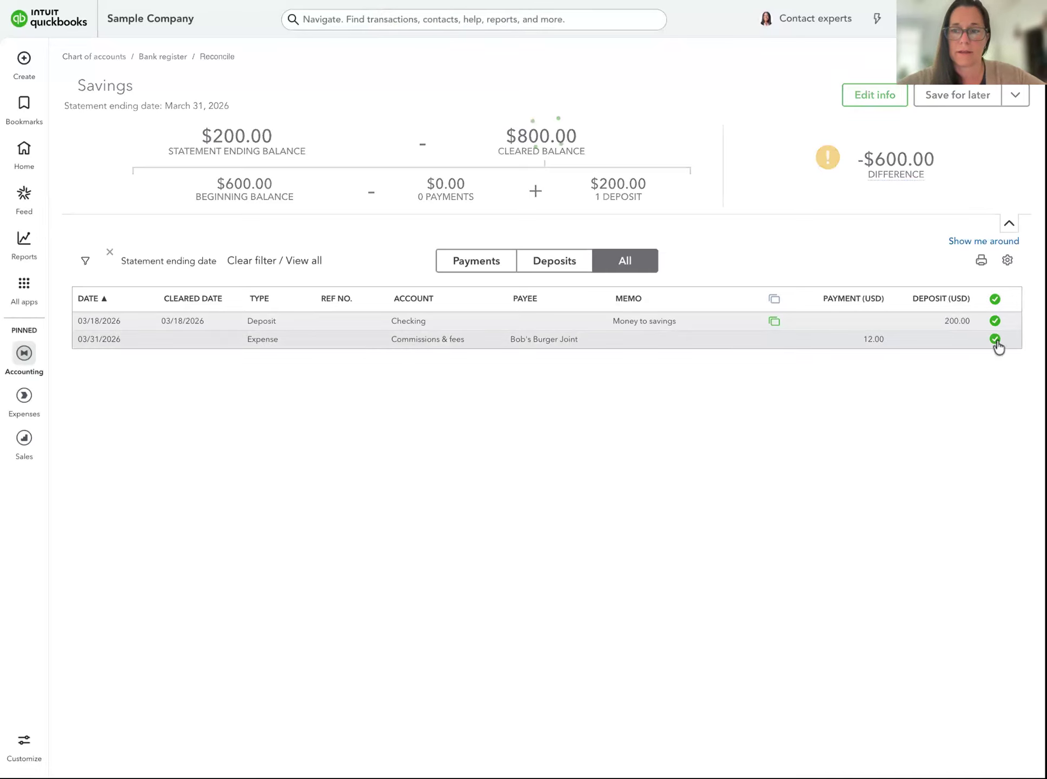
pyautogui.doubleClick(894, 158)
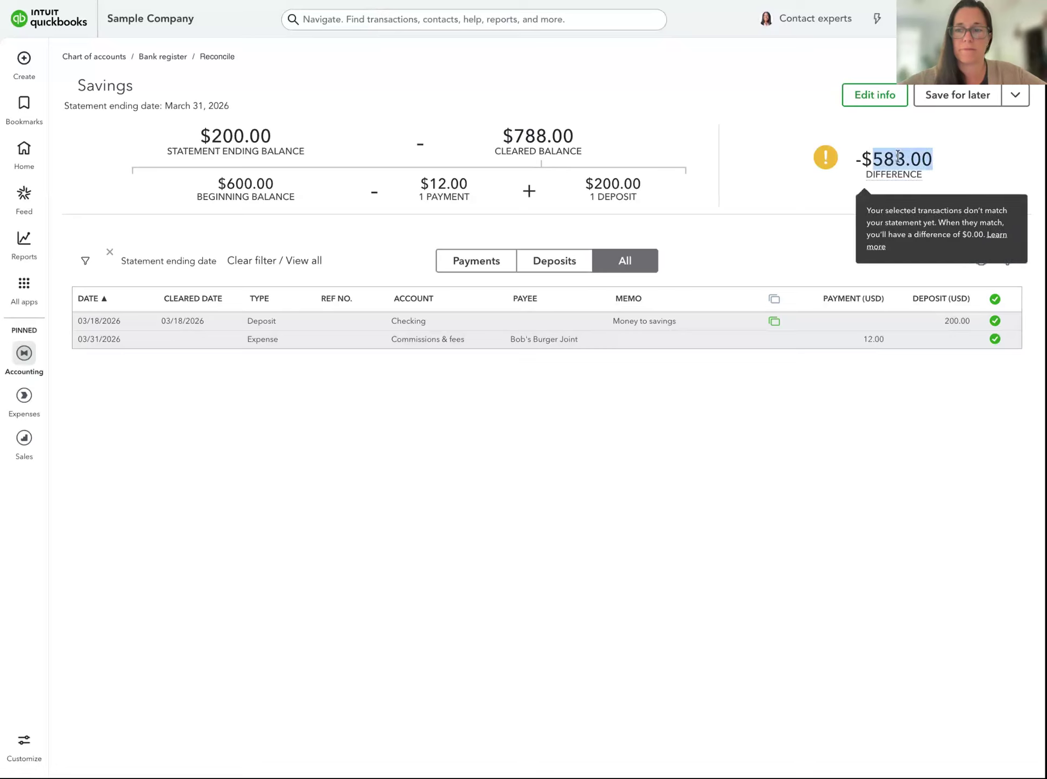
pyautogui.click(783, 168)
pyautogui.doubleClick(523, 142)
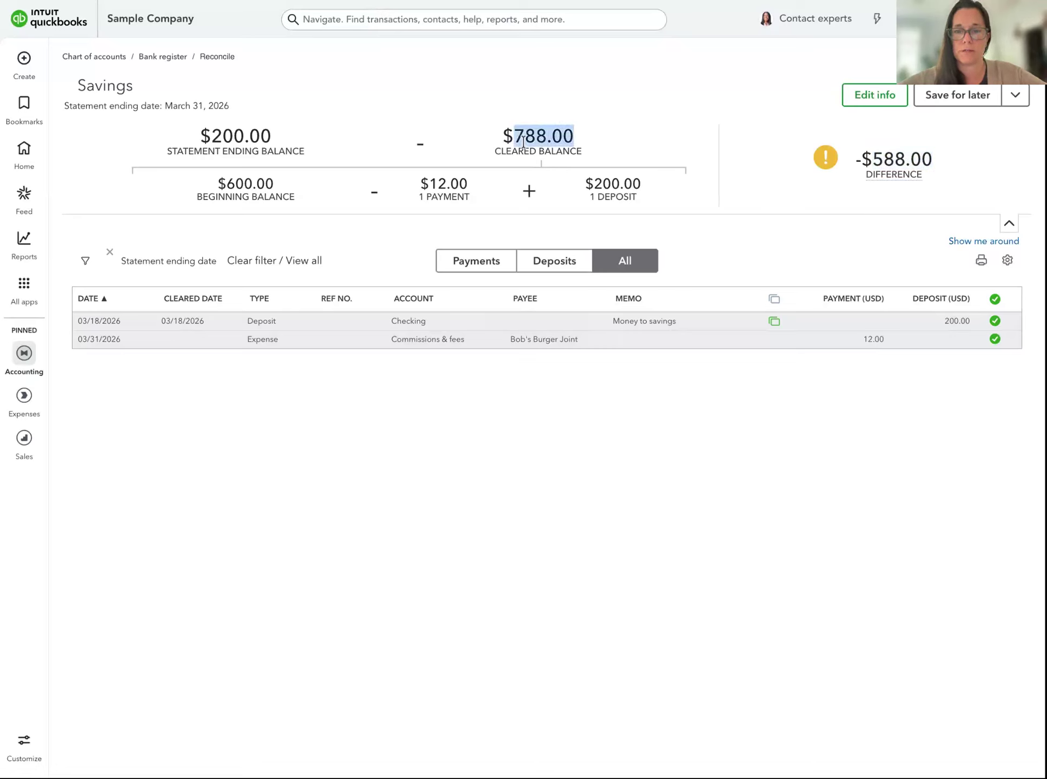
pyautogui.click(860, 101)
pyautogui.click(929, 228)
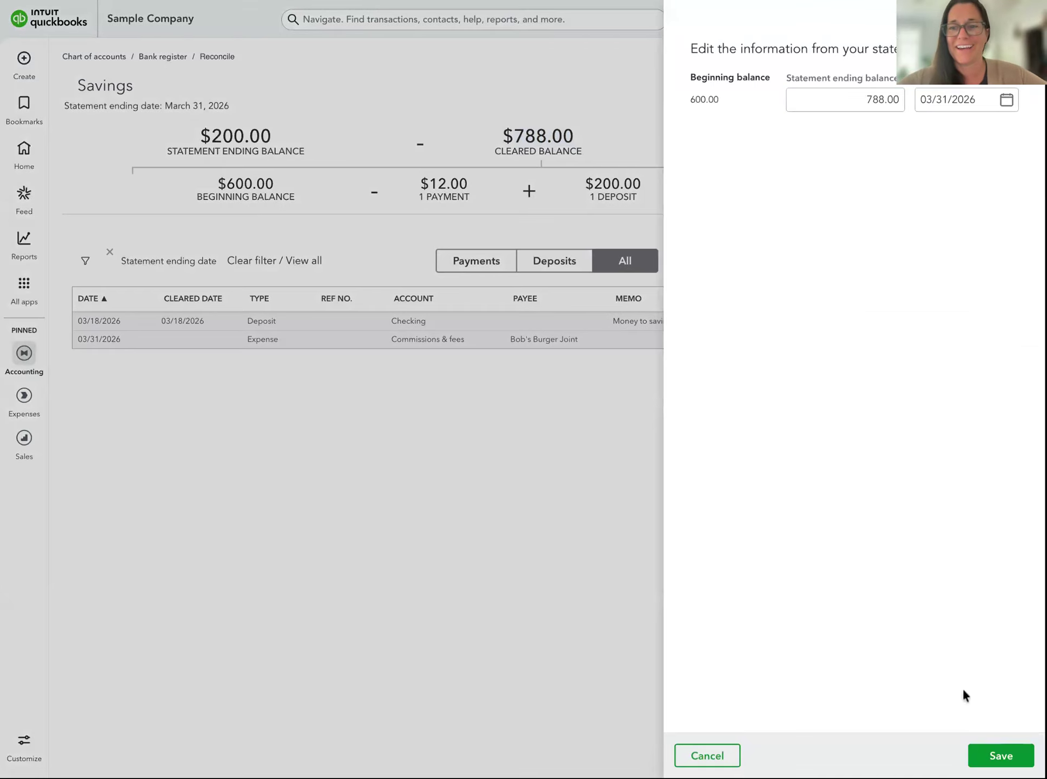
pyautogui.click(1005, 753)
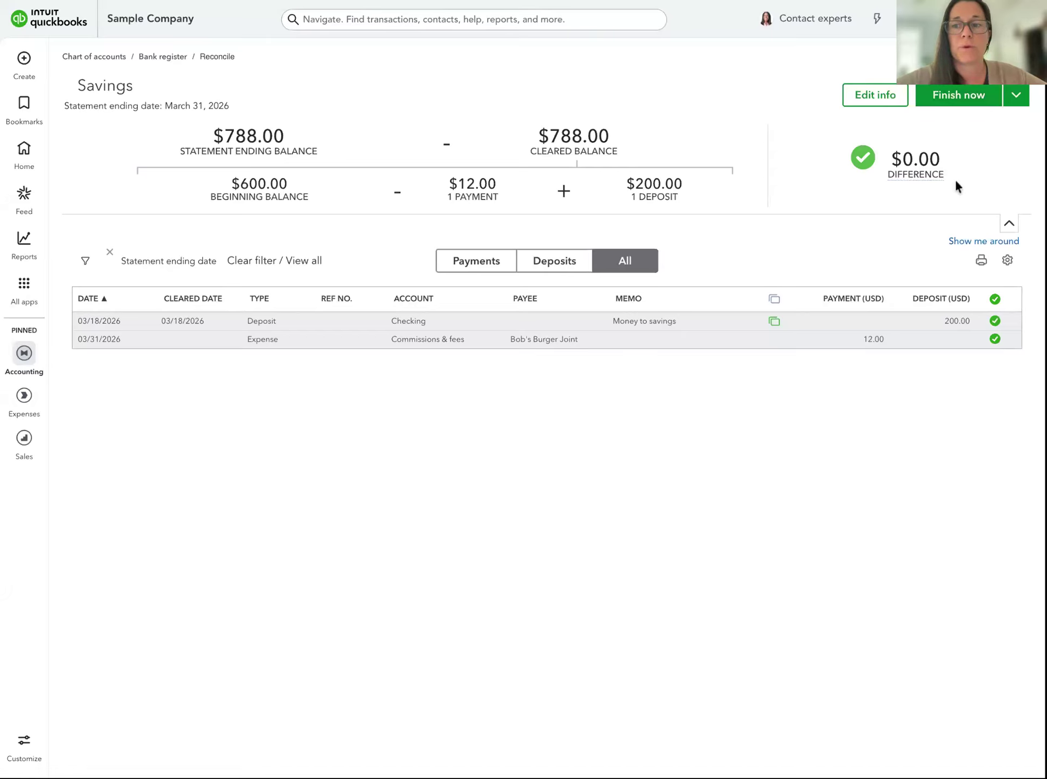
# Step: Unmark all transactions in the reconciliation, and mark the Money to savings deposit and the Bob's Burger Joint expense as cleared again
pyautogui.moveTo(897, 163)
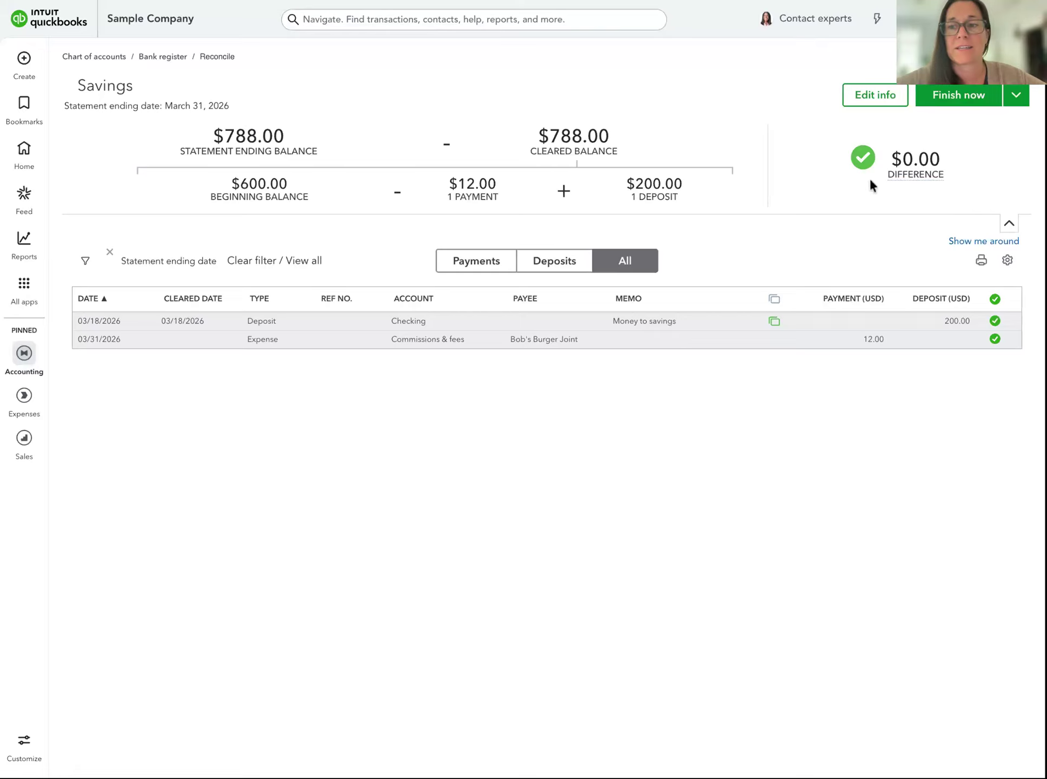
pyautogui.moveTo(936, 188)
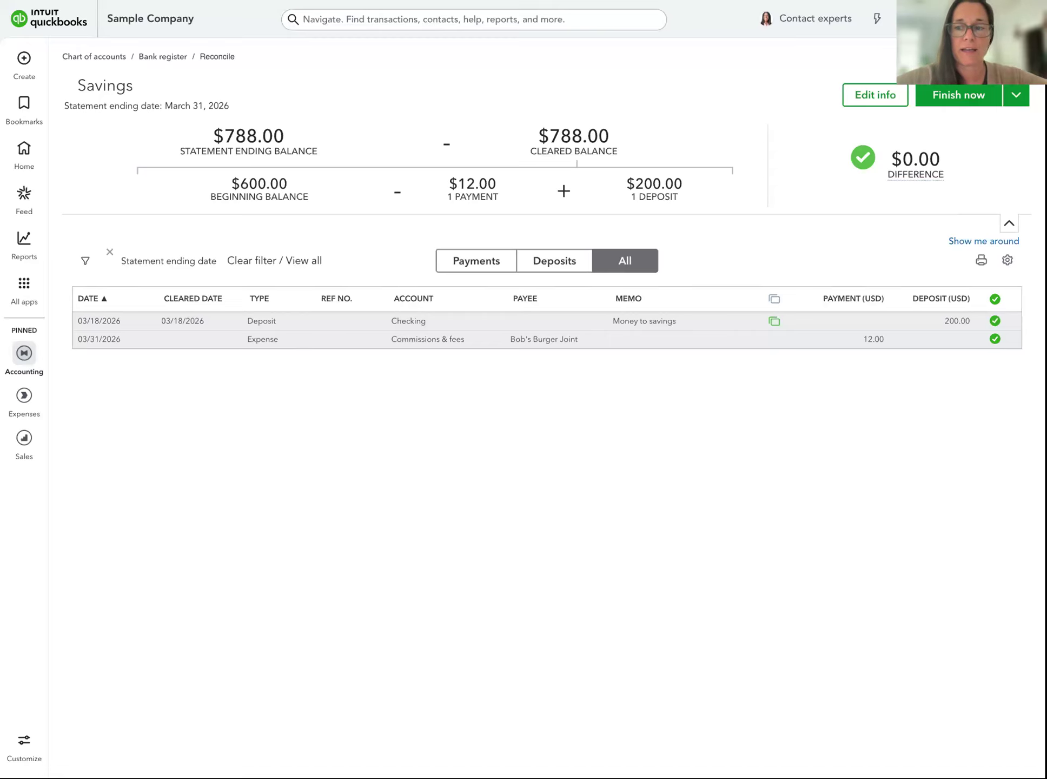
pyautogui.click(994, 301)
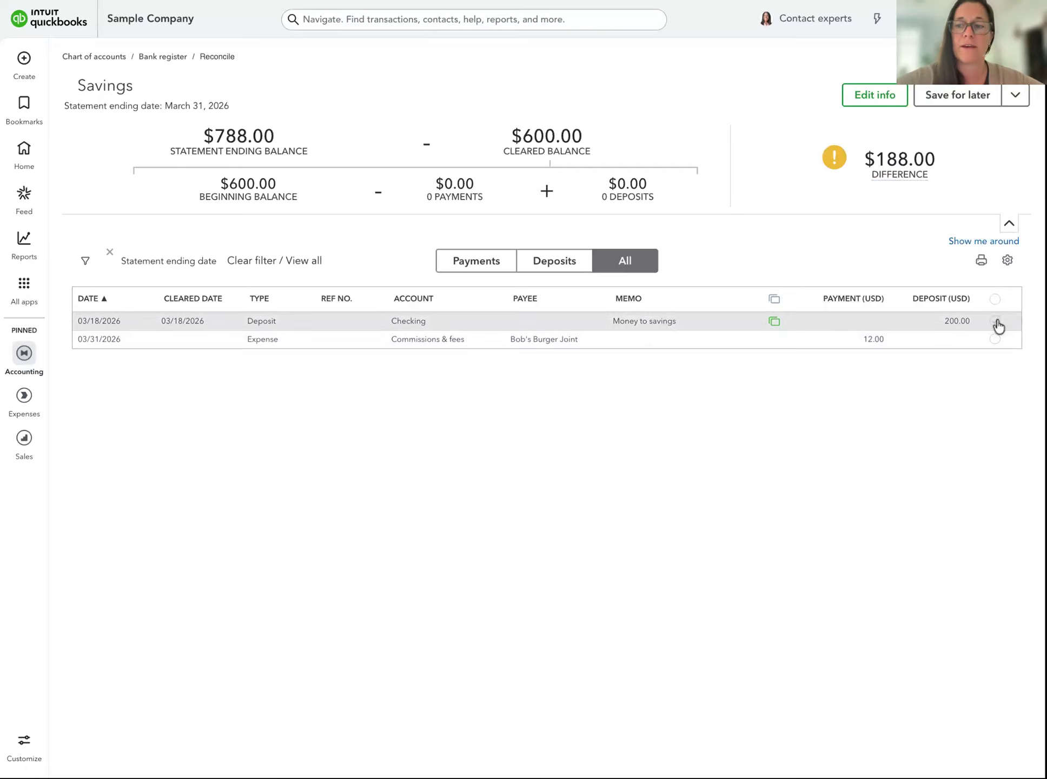
pyautogui.click(995, 321)
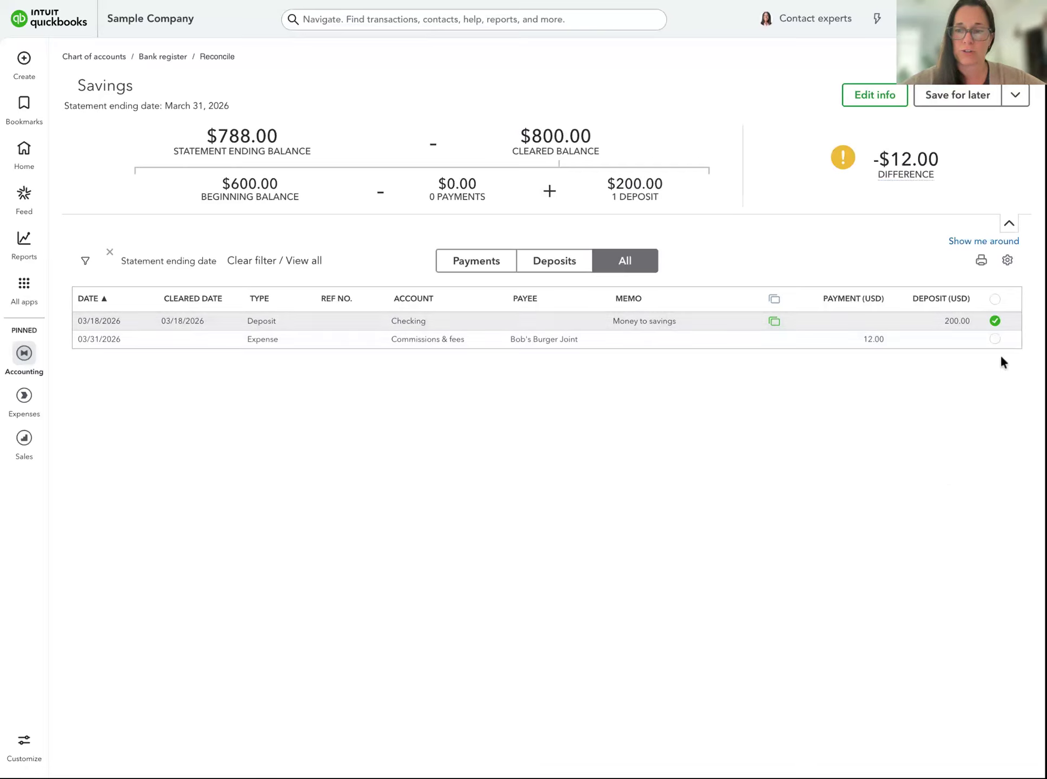
pyautogui.click(995, 339)
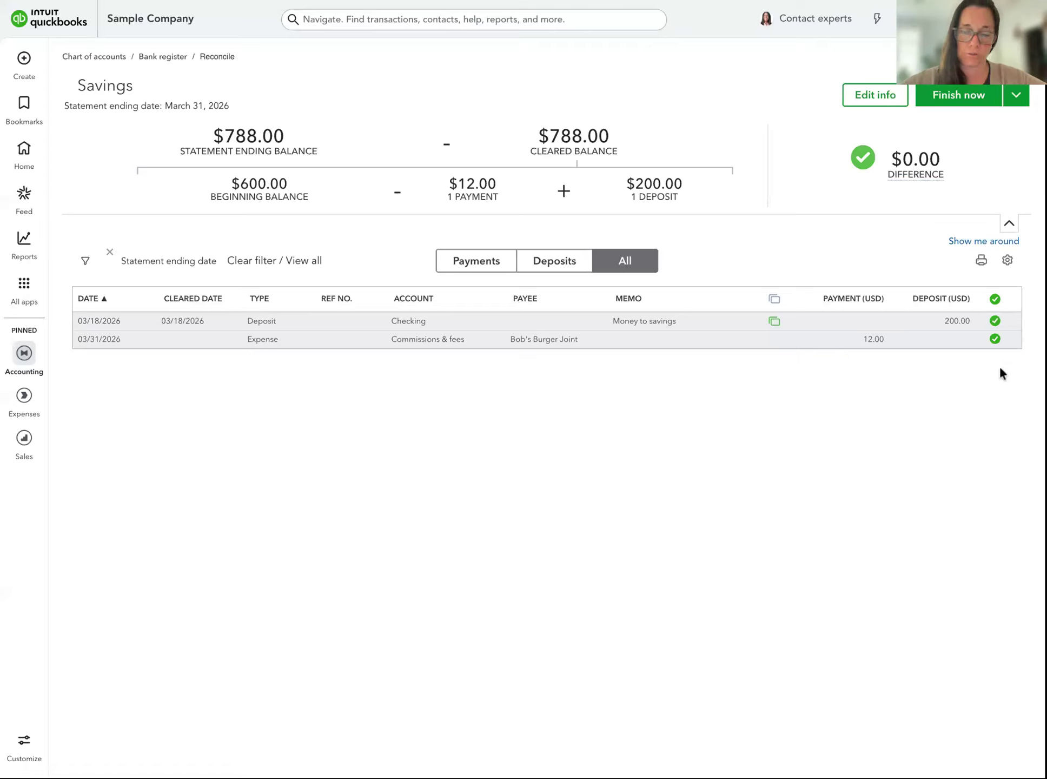
# Step: Finish the Savings reconciliation and decline AI-powered reconciliation in favor of the existing experience
pyautogui.click(967, 100)
pyautogui.click(674, 486)
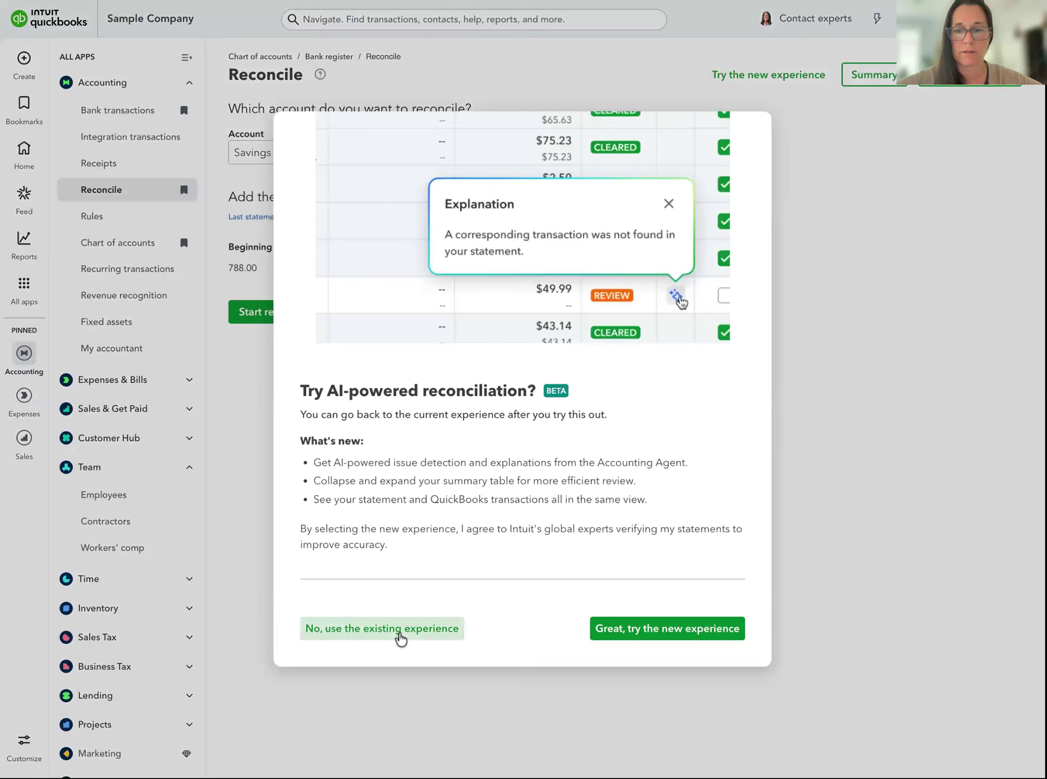
pyautogui.click(381, 628)
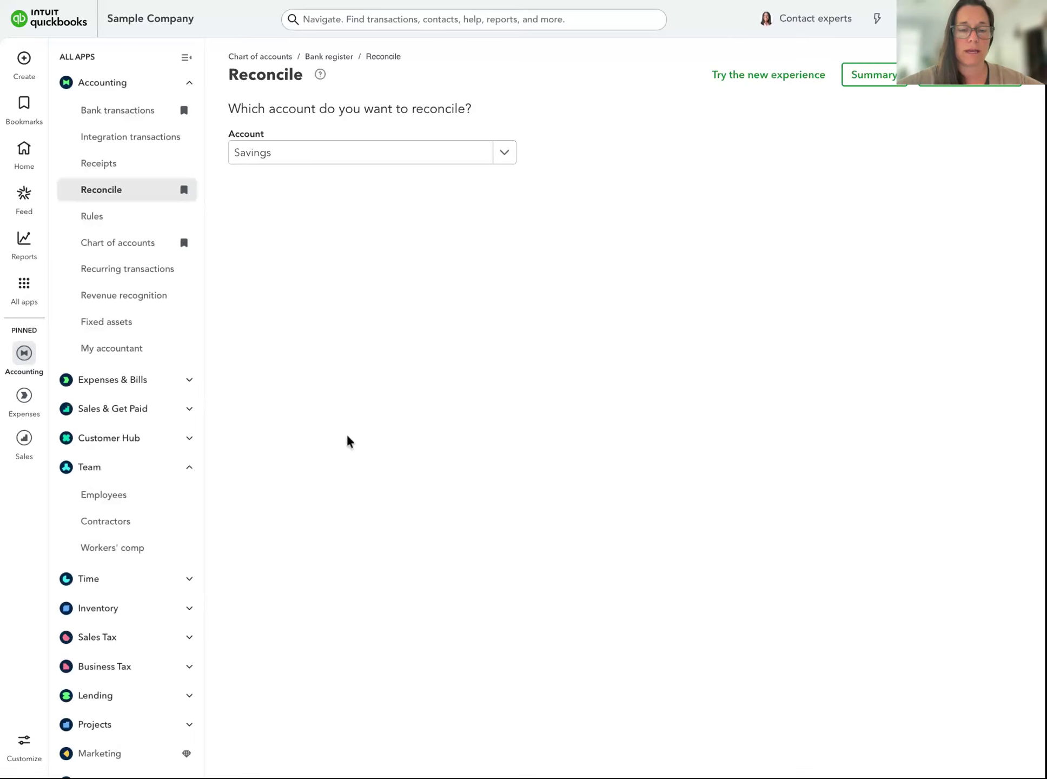
# Step: Run the standard Profit and Loss report with the report period set to Last month
pyautogui.moveTo(25, 242)
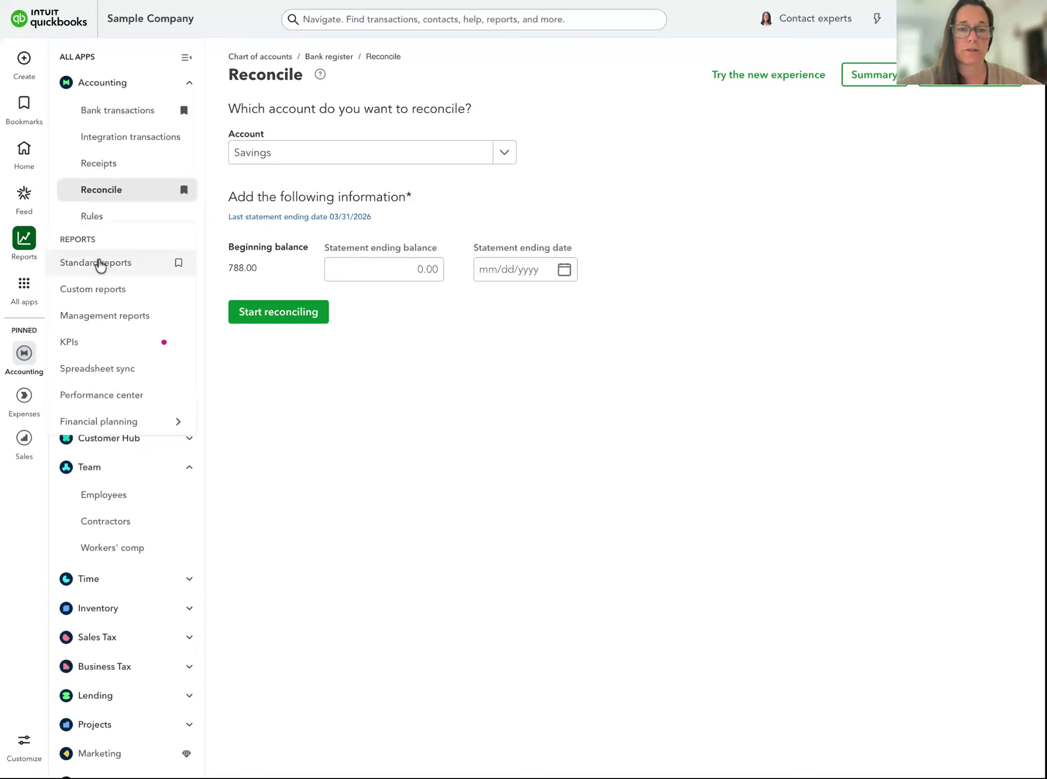
pyautogui.click(99, 264)
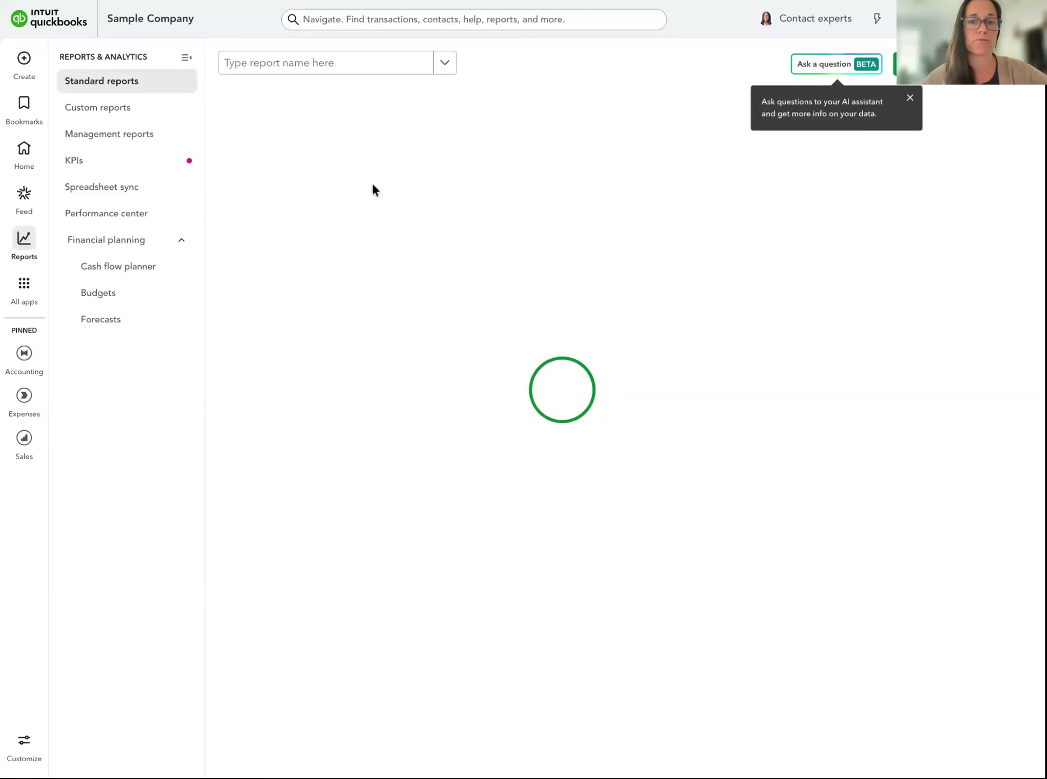
pyautogui.click(282, 197)
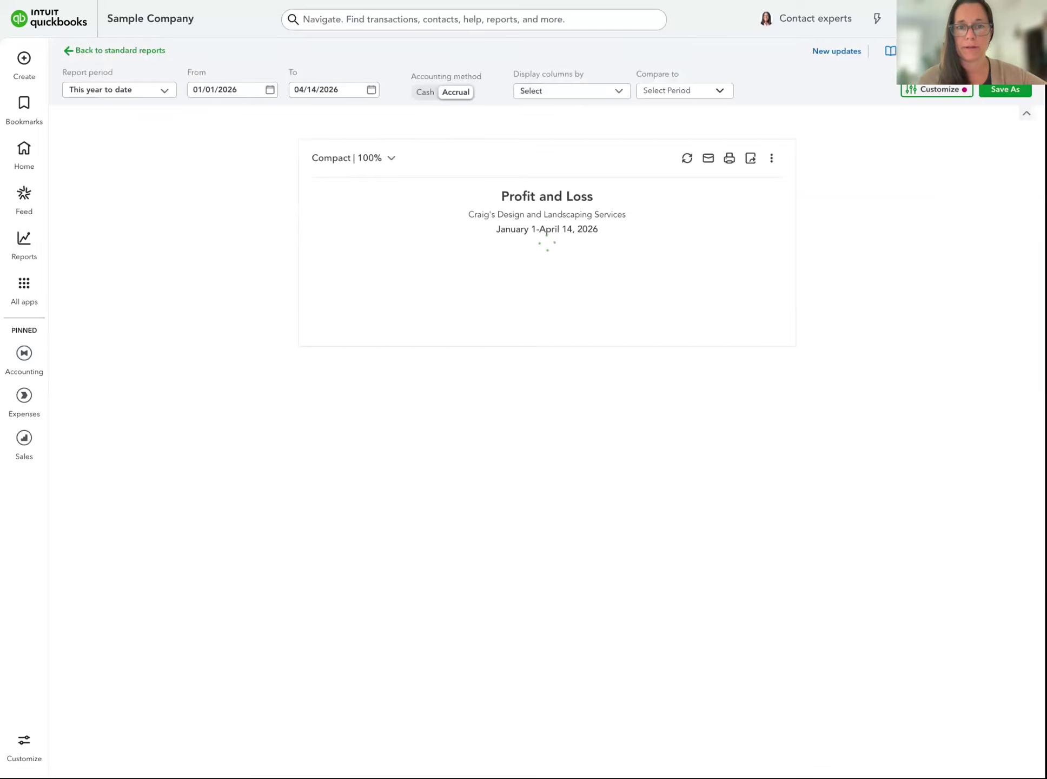
pyautogui.click(110, 87)
pyautogui.scroll(-3, 117, 227)
pyautogui.scroll(-1, 115, 252)
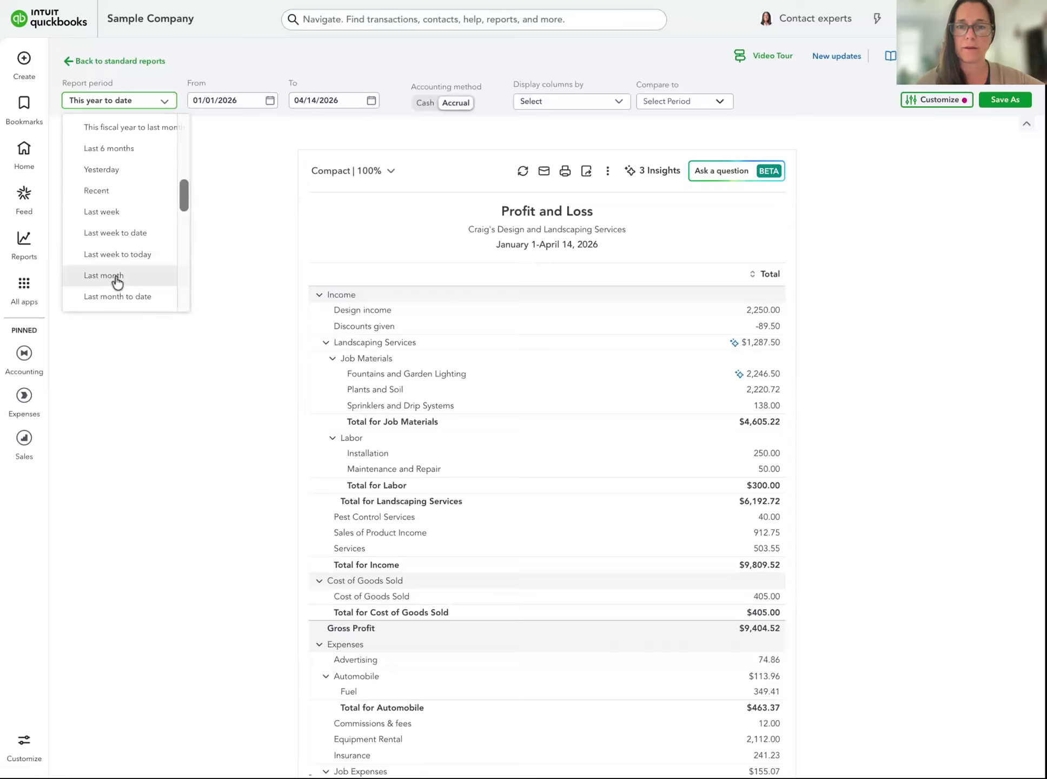
pyautogui.click(104, 275)
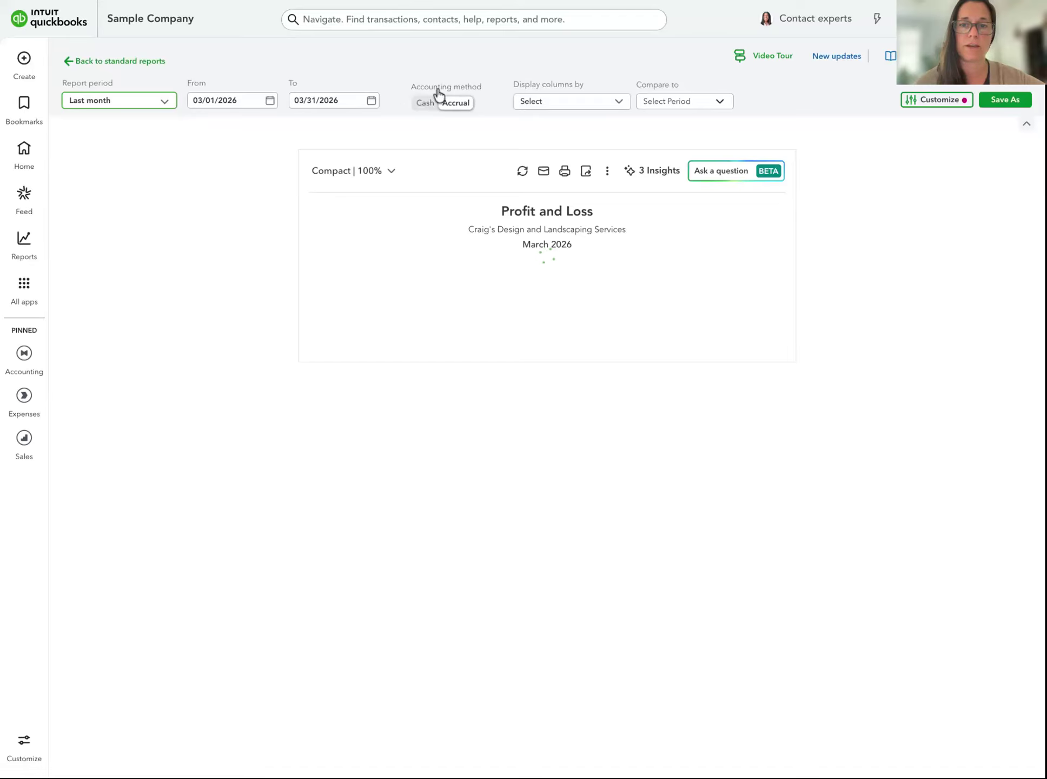
# Step: Switch the Profit and Loss report's accounting method to Cash and review its income and expense lines
pyautogui.click(422, 104)
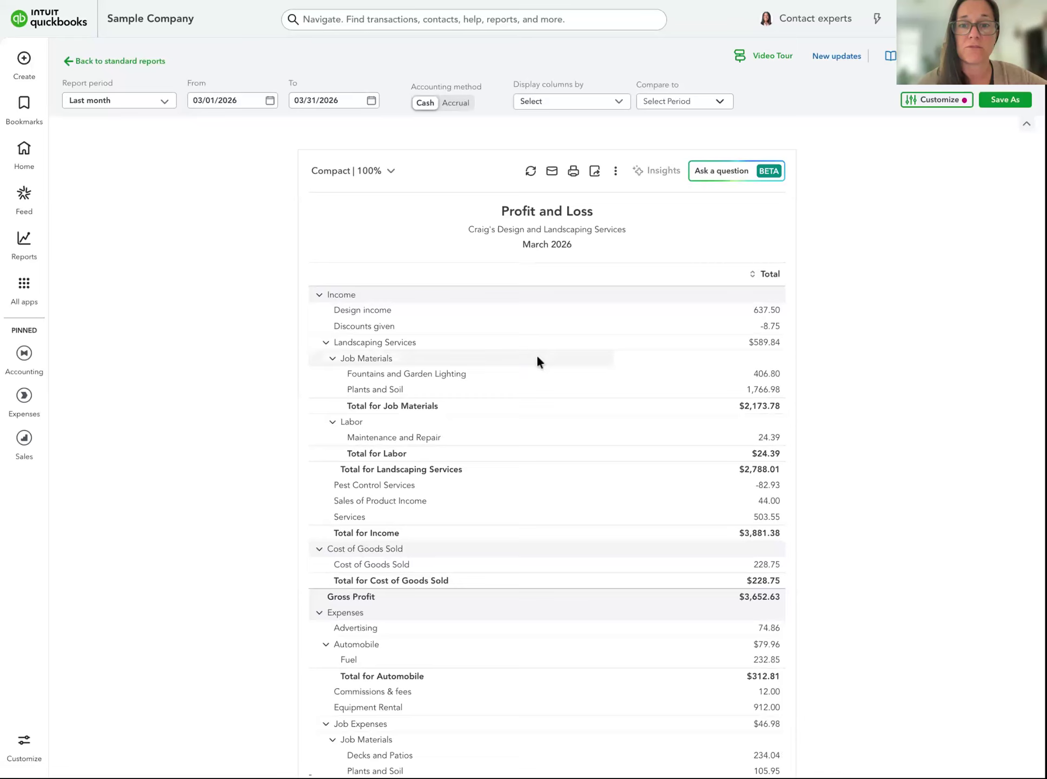
pyautogui.scroll(-1, 538, 361)
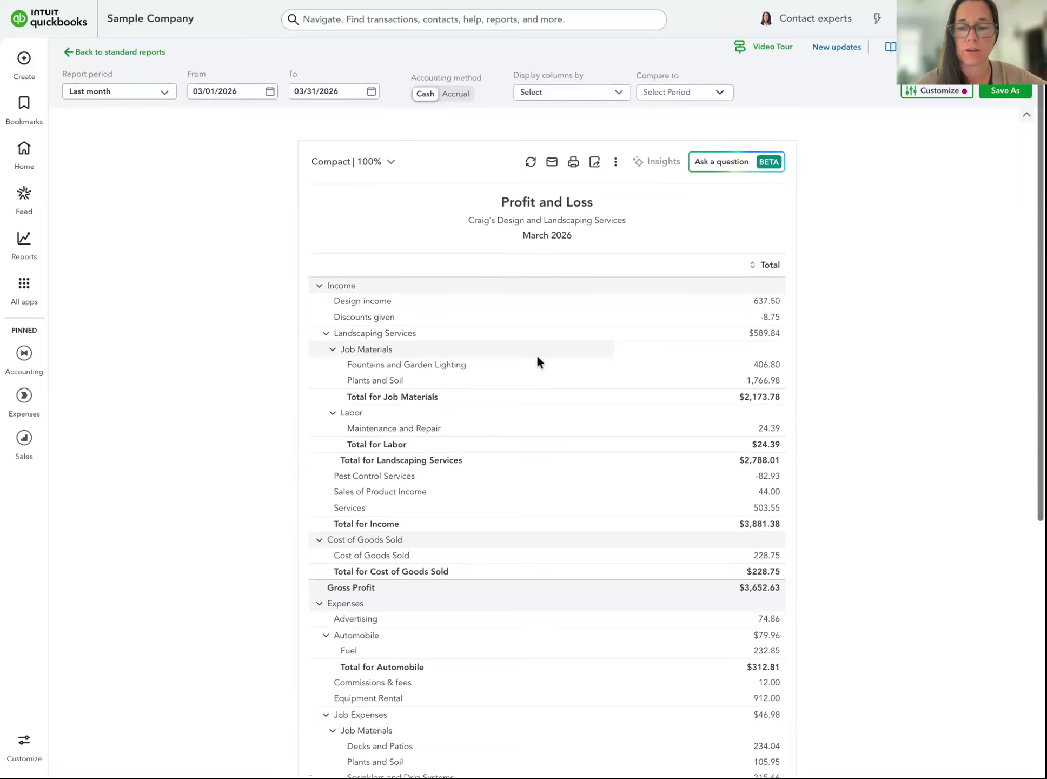
pyautogui.scroll(-7, 538, 361)
pyautogui.scroll(8, 680, 416)
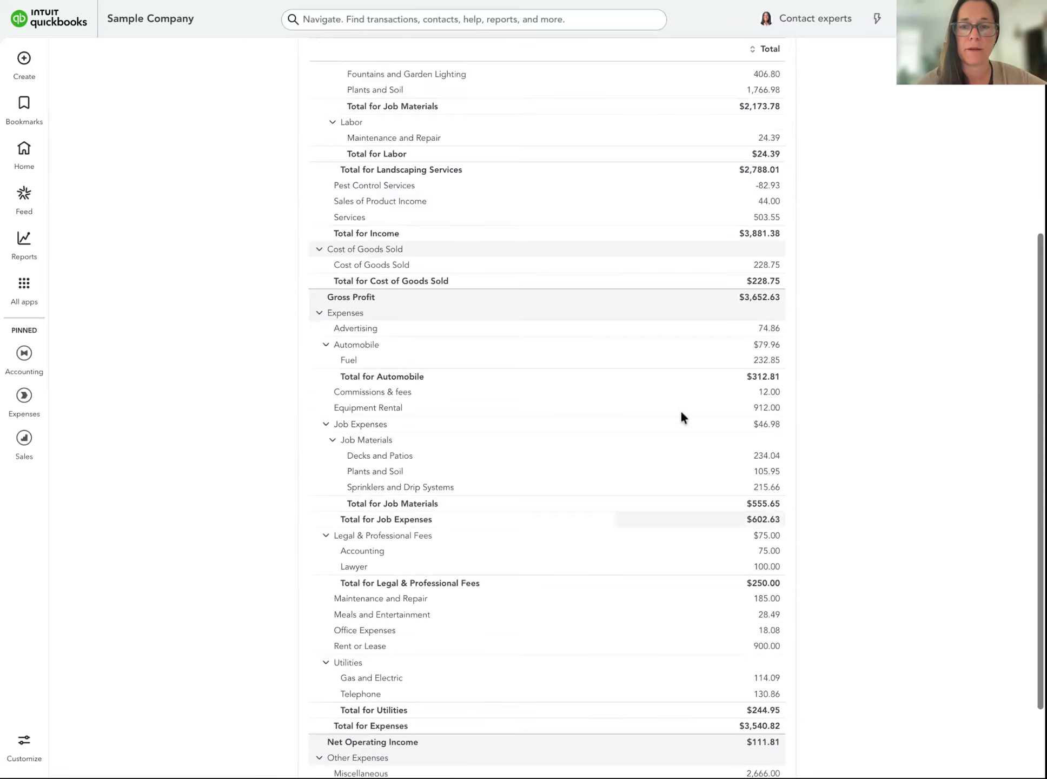
# Step: Switch the Profit and Loss report's accounting method to Accrual and review its figures down to net income
pyautogui.click(458, 102)
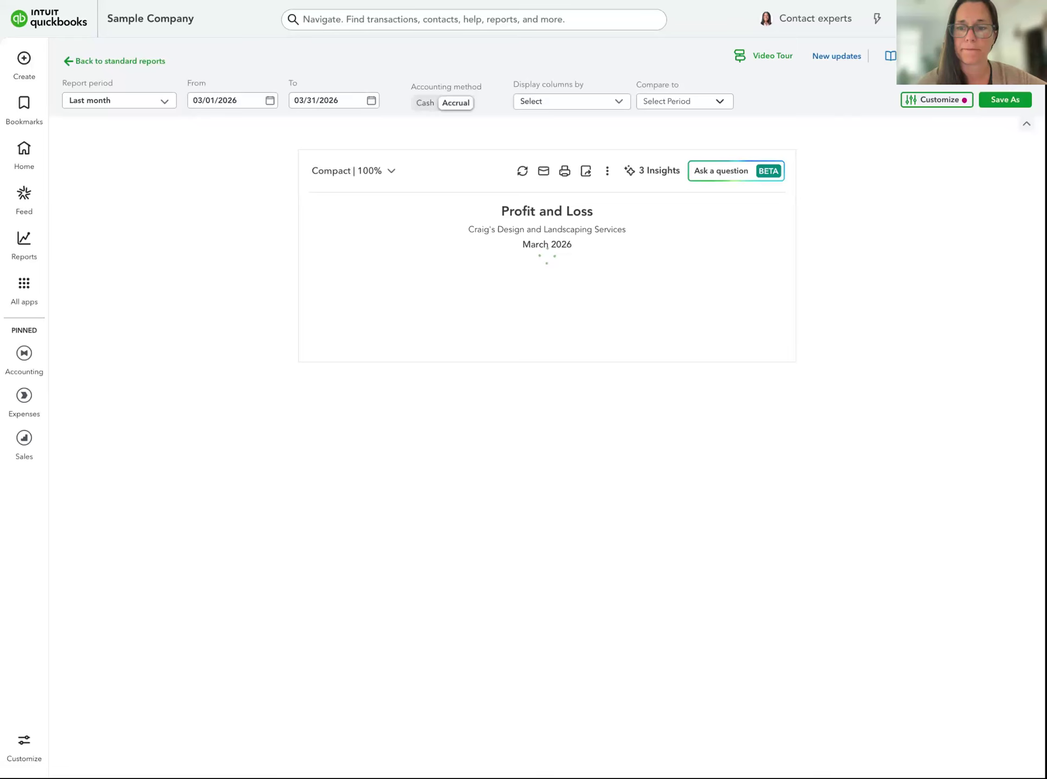
pyautogui.scroll(-8, 546, 411)
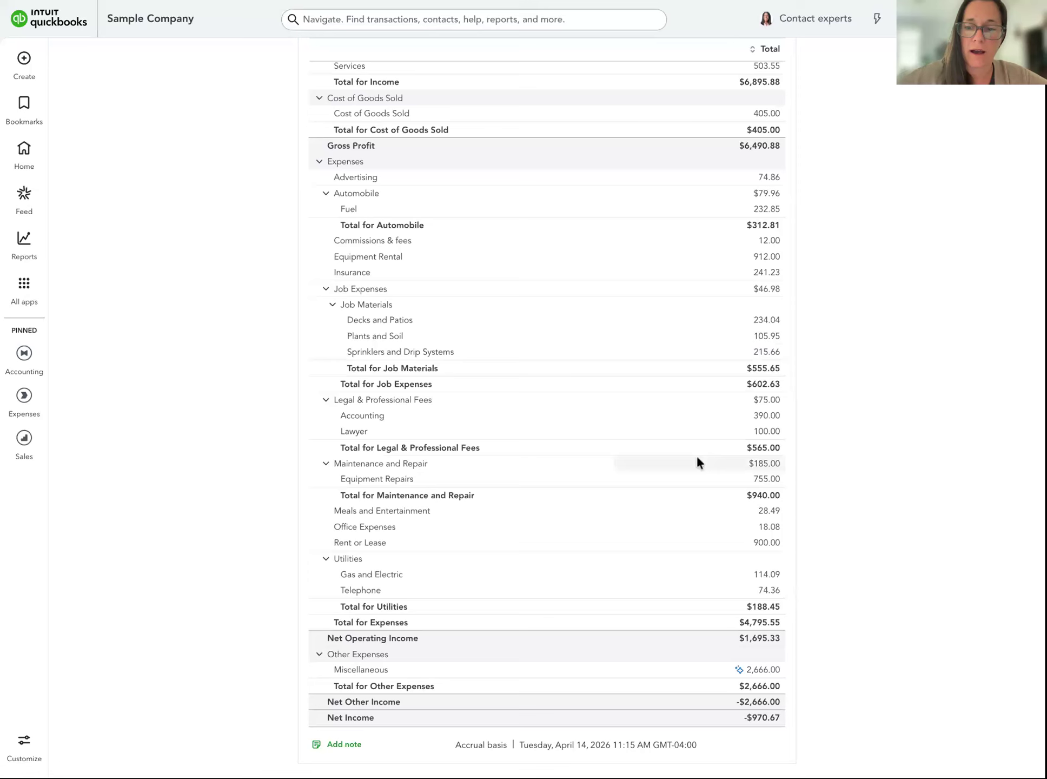
pyautogui.scroll(1, 697, 457)
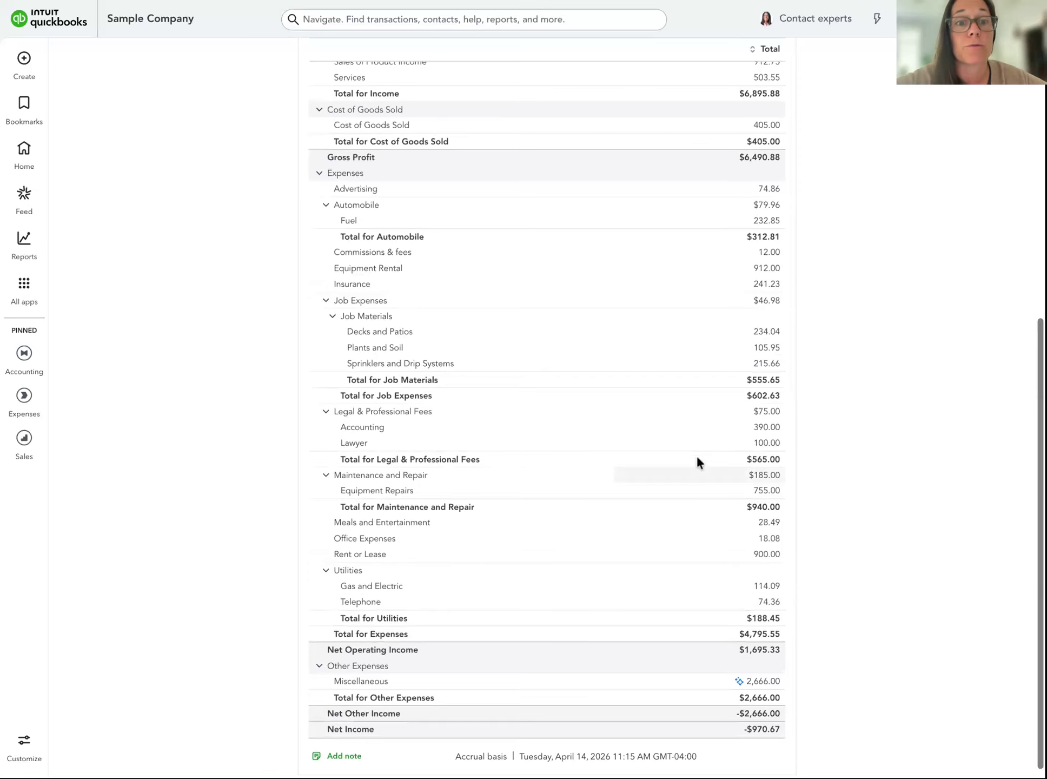
pyautogui.scroll(8, 428, 108)
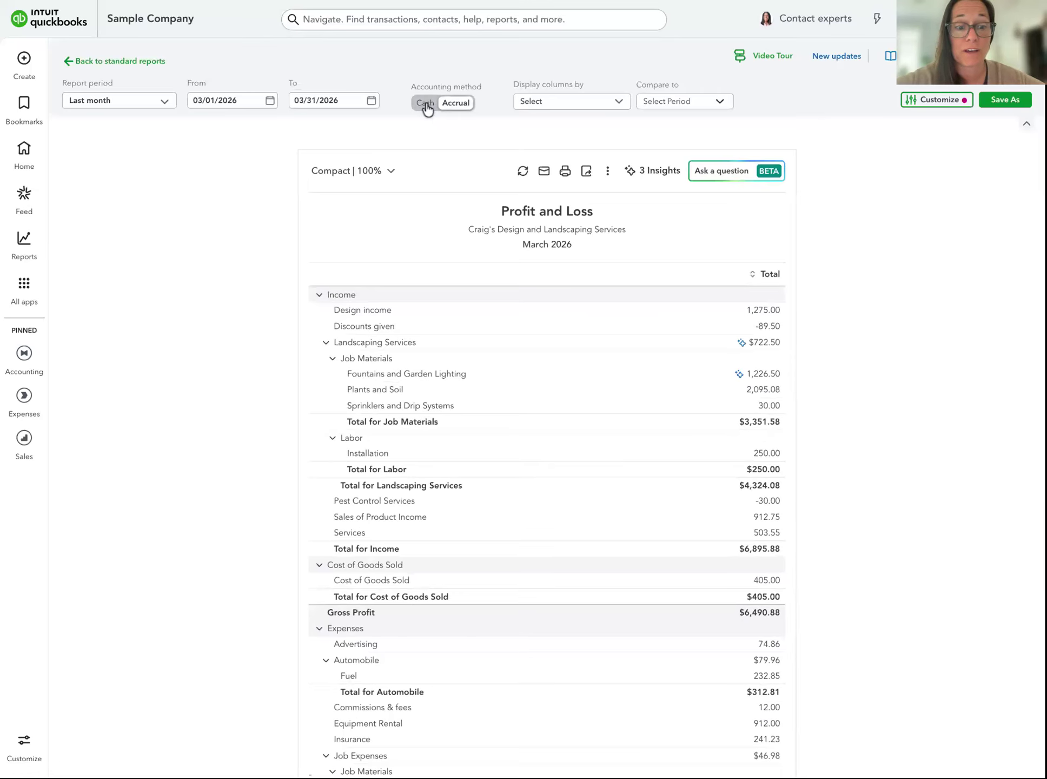
# Step: Return the Profit and Loss report to the Cash accounting method and review it from income to net income
pyautogui.click(426, 105)
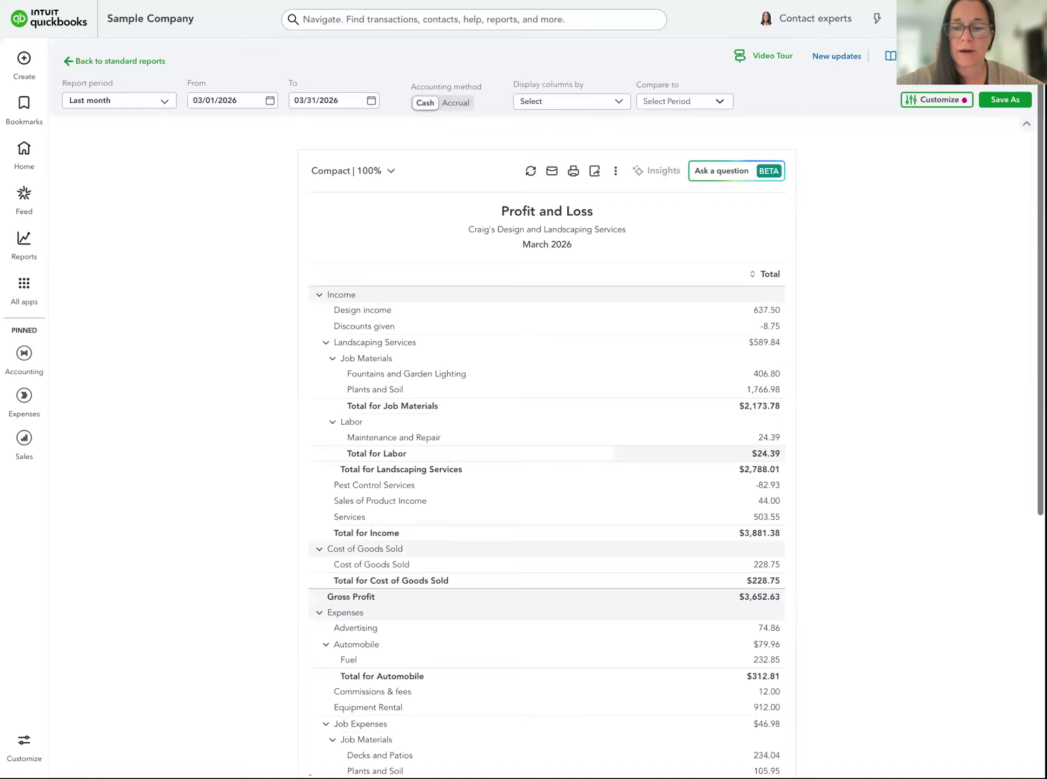
pyautogui.scroll(-6, 764, 723)
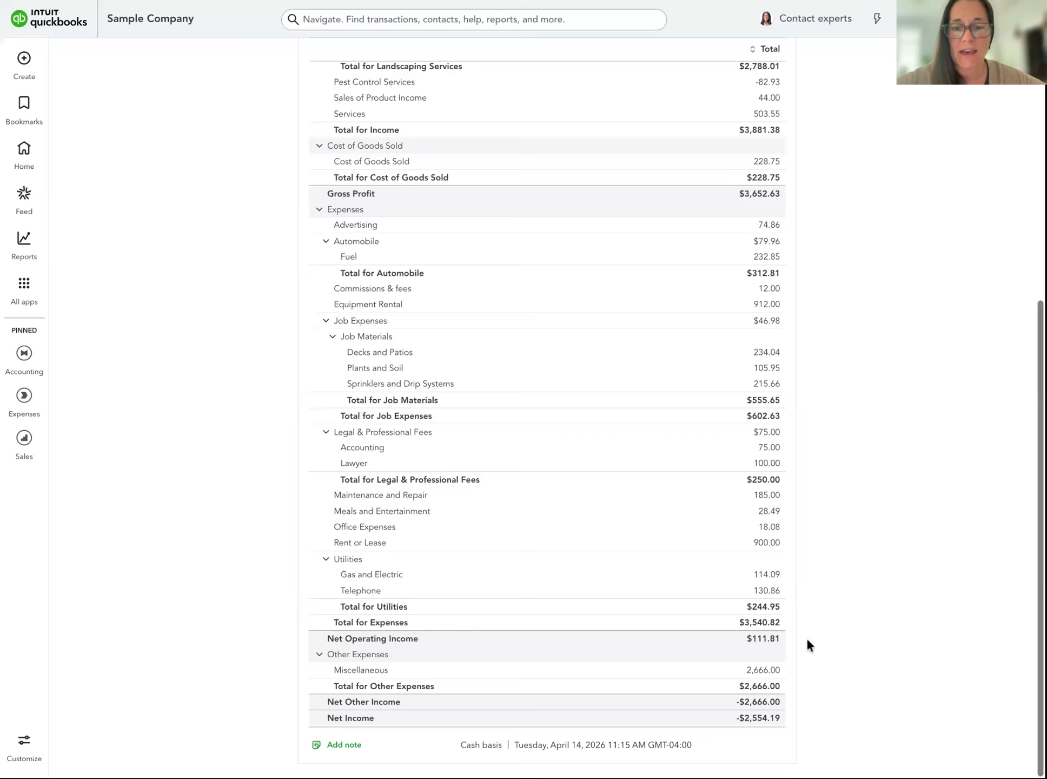
pyautogui.scroll(2, 806, 550)
pyautogui.scroll(5, 806, 550)
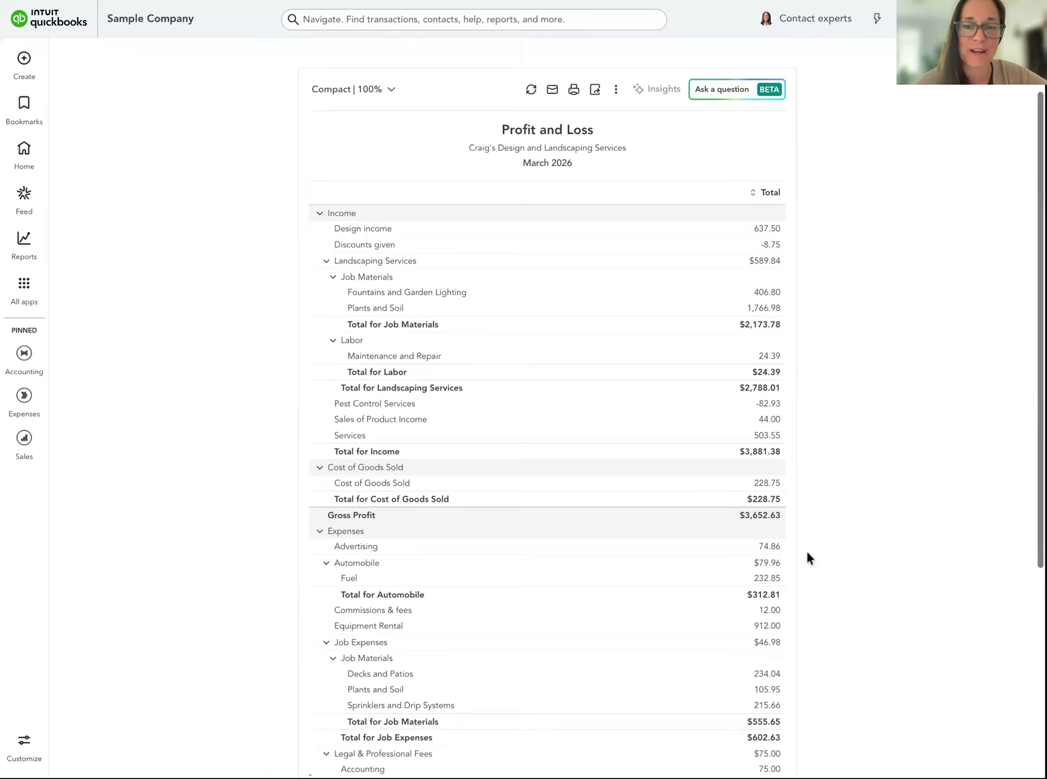
pyautogui.scroll(-1, 806, 550)
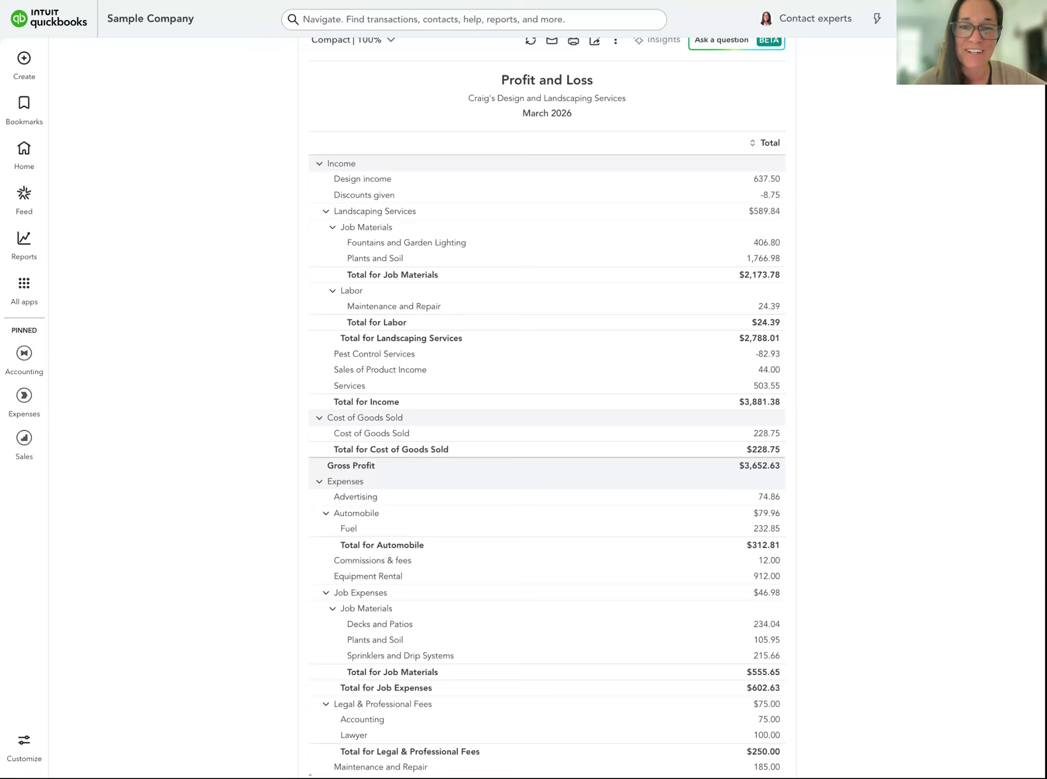
# Step: Display the Profit and Loss report's columns by Weeks
pyautogui.scroll(3, 562, 179)
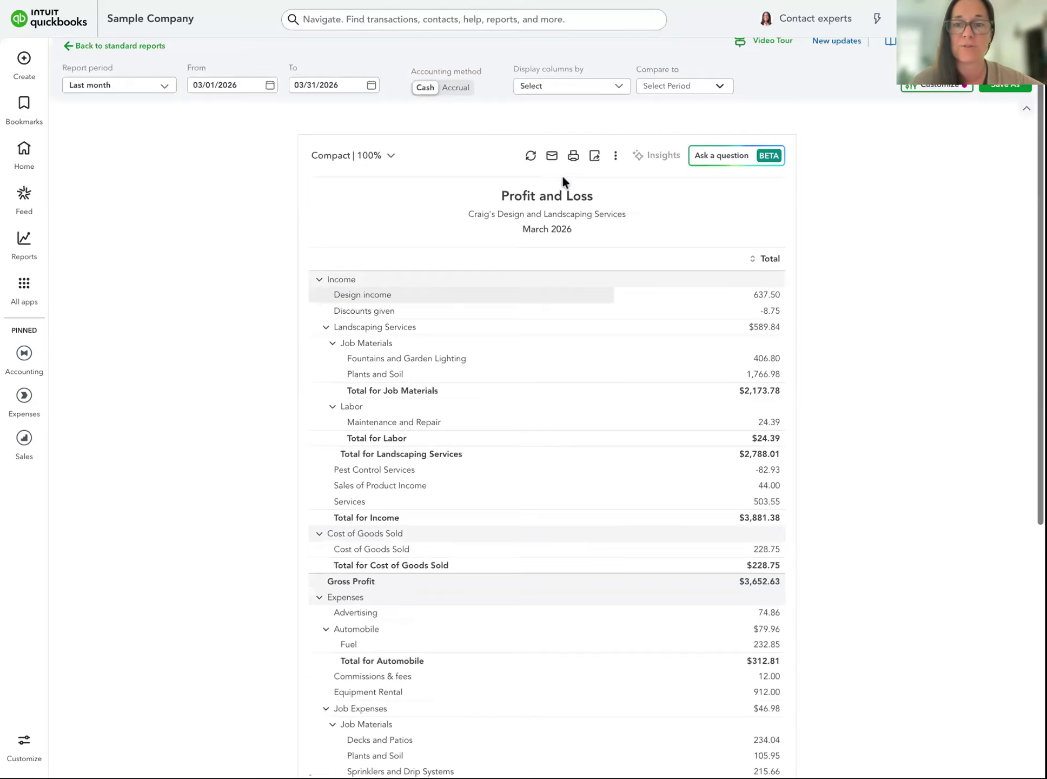
pyautogui.scroll(1, 562, 175)
pyautogui.click(569, 103)
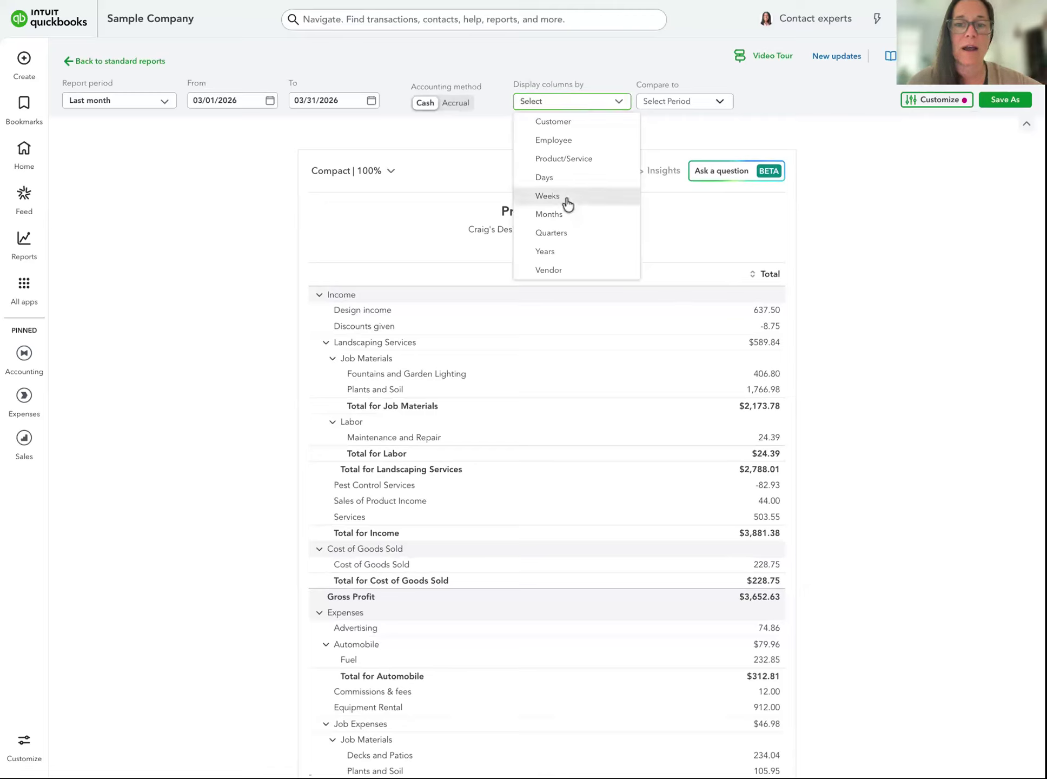
pyautogui.click(547, 196)
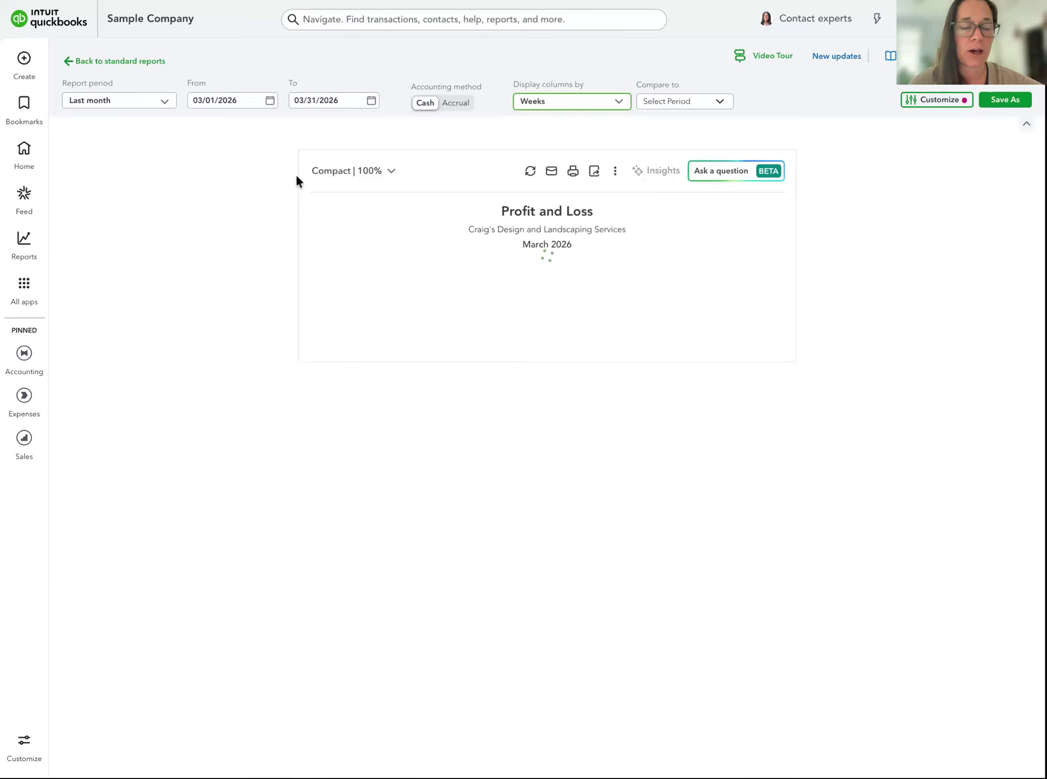
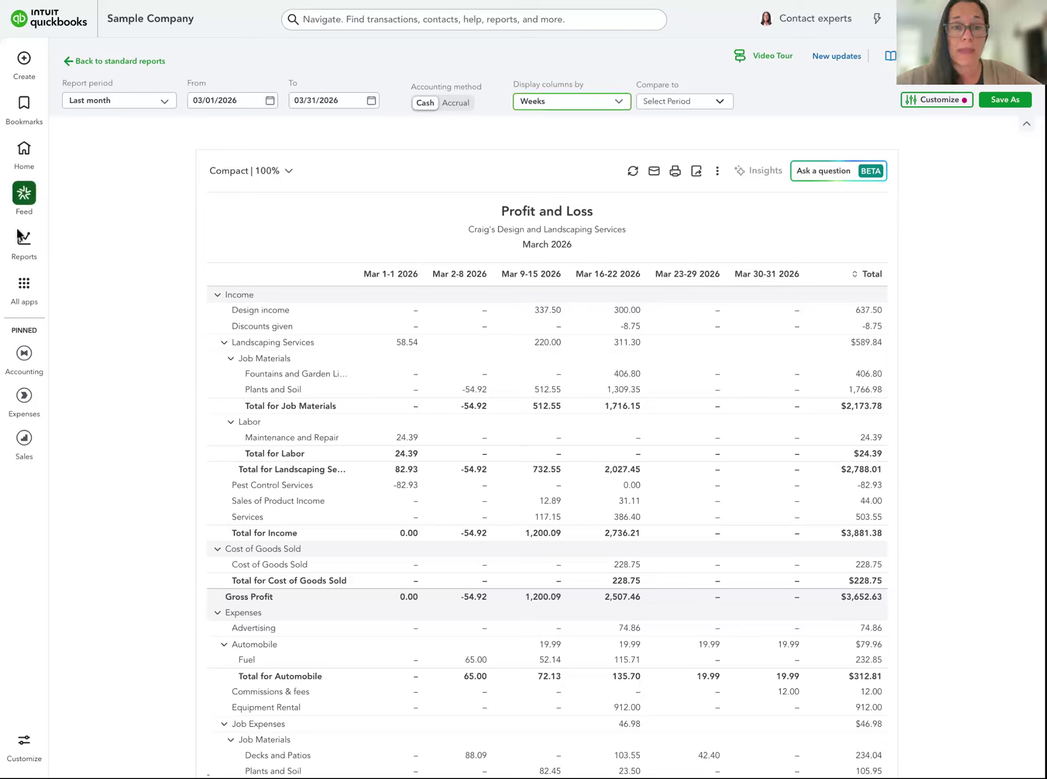
# Step: Go to the Accounting app and open the chart of accounts
pyautogui.moveTo(23, 247)
pyautogui.moveTo(24, 285)
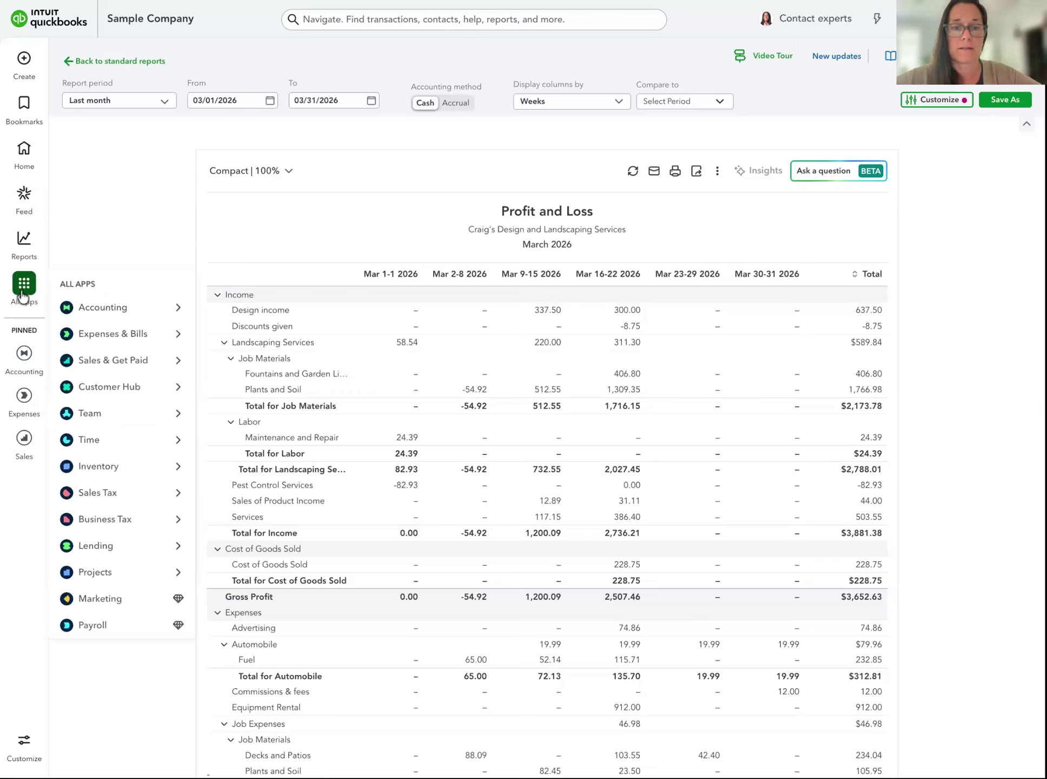
pyautogui.moveTo(133, 312)
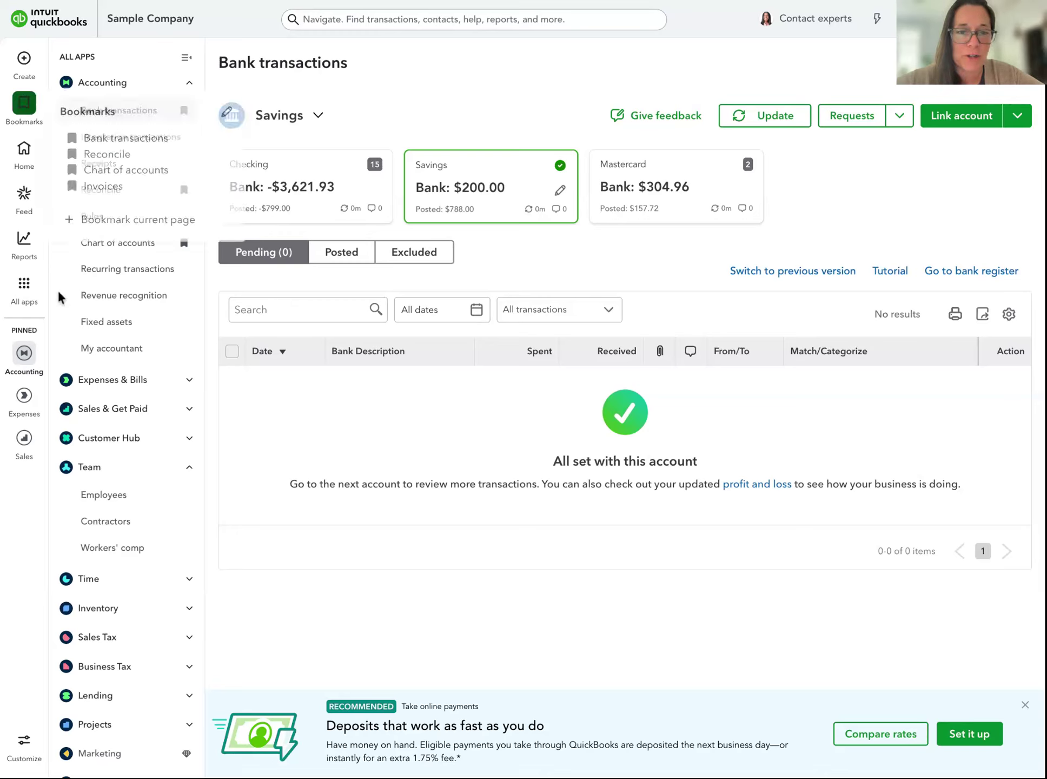
pyautogui.moveTo(1, 201); pyautogui.dragTo(67, 201)
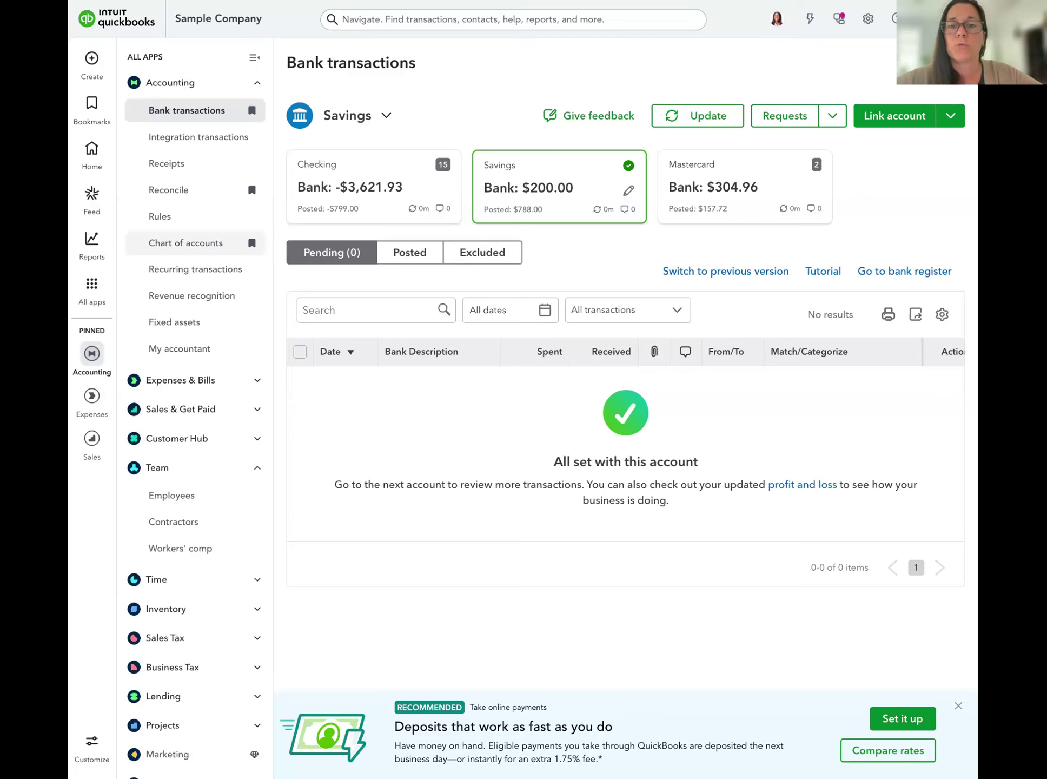
pyautogui.click(187, 243)
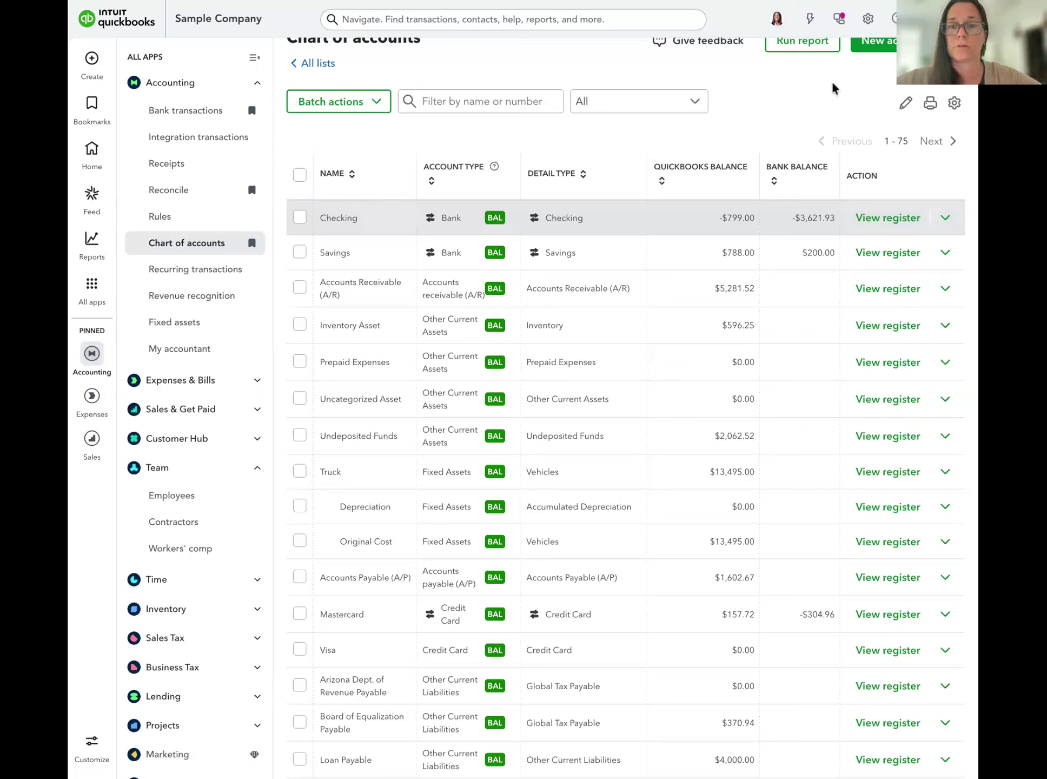
# Step: Add and save a new account named Cash with account type Bank and detail type Cash on hand
pyautogui.click(871, 41)
pyautogui.click(676, 81)
pyautogui.write('Casbh')
pyautogui.press('BackSpace')
pyautogui.press('BackSpace')
pyautogui.write('h')
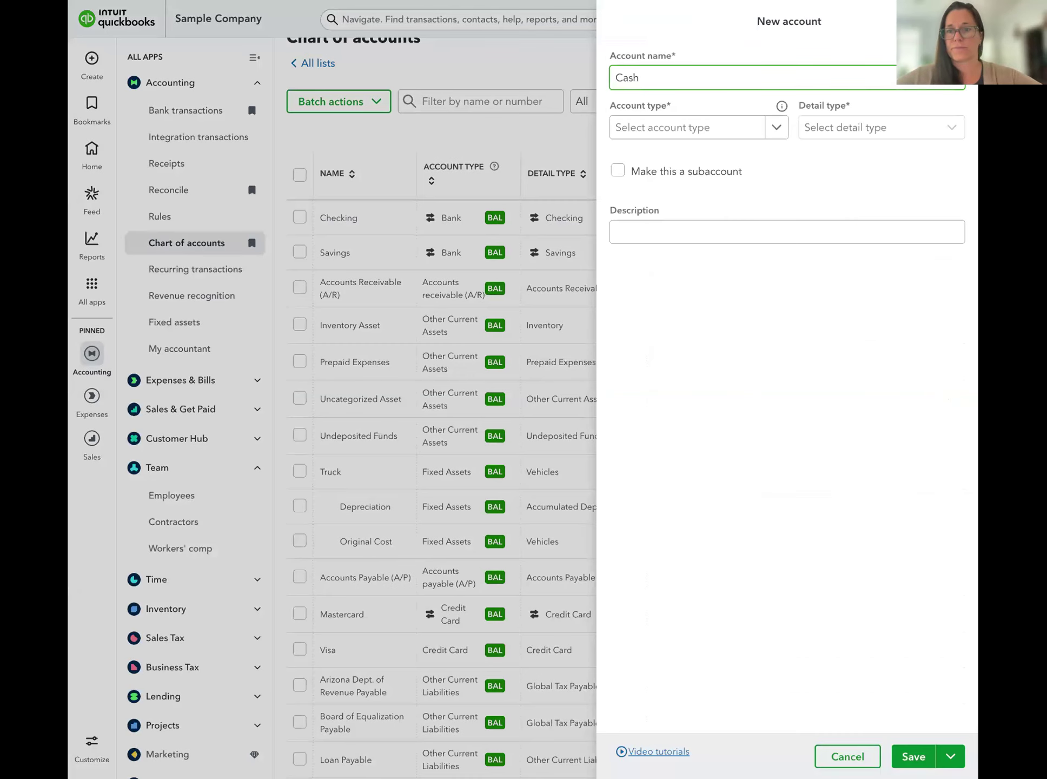
pyautogui.click(680, 135)
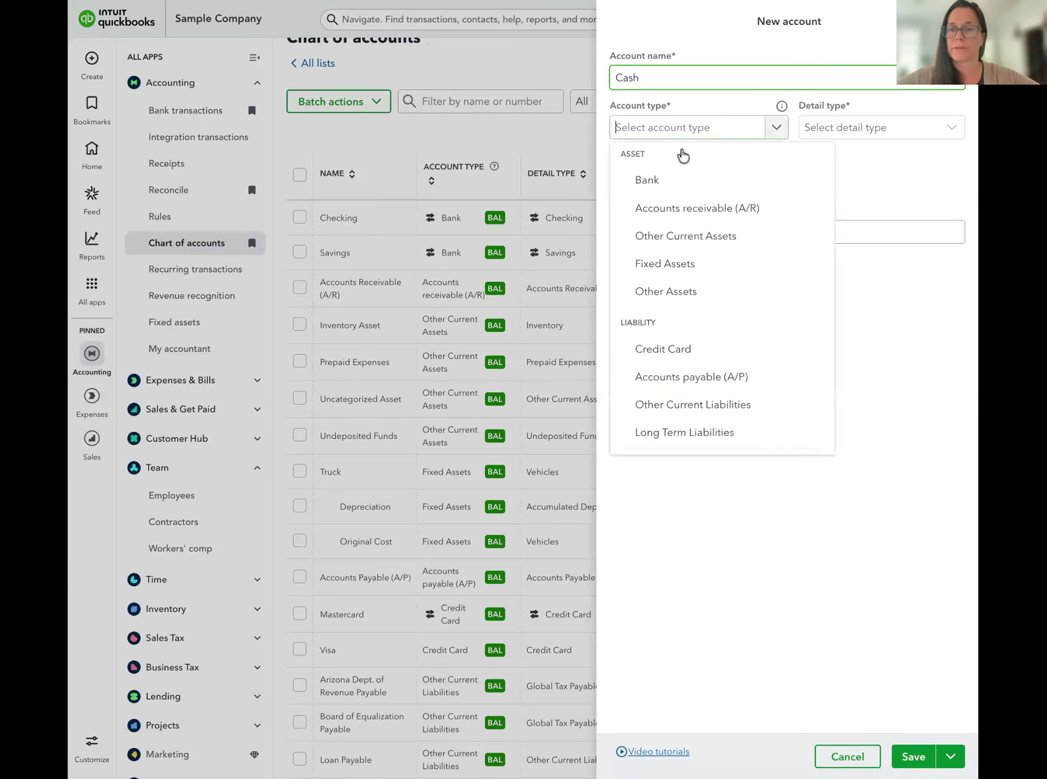
pyautogui.click(801, 162)
pyautogui.click(842, 126)
pyautogui.click(841, 128)
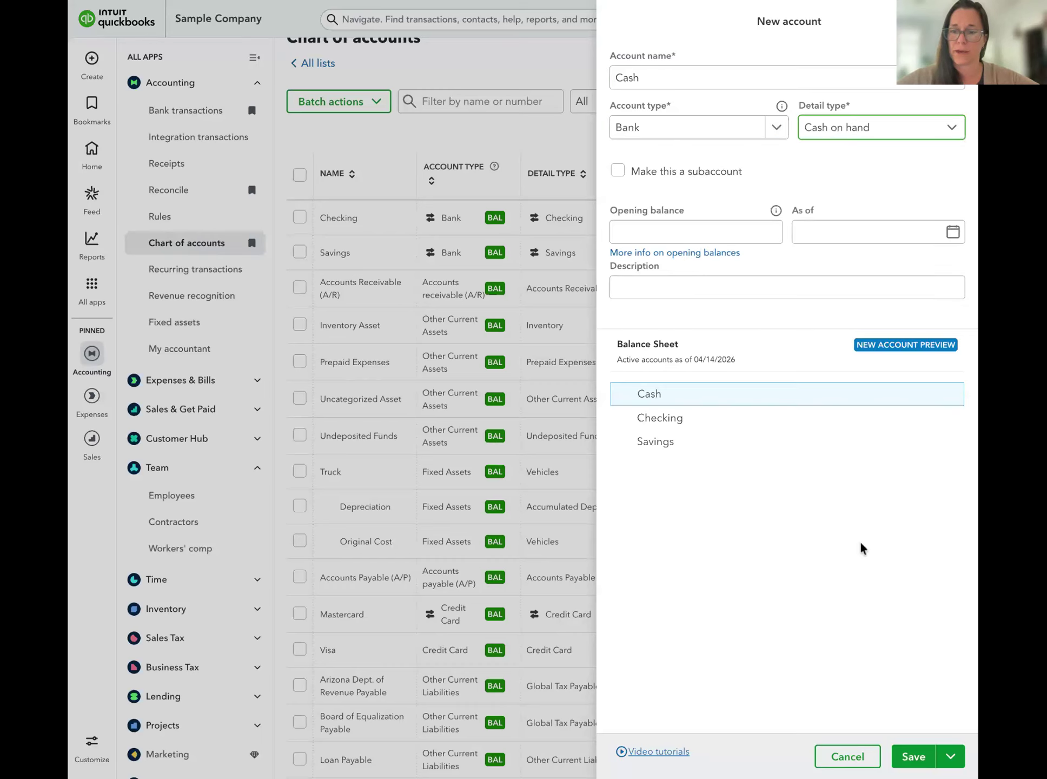
pyautogui.click(914, 757)
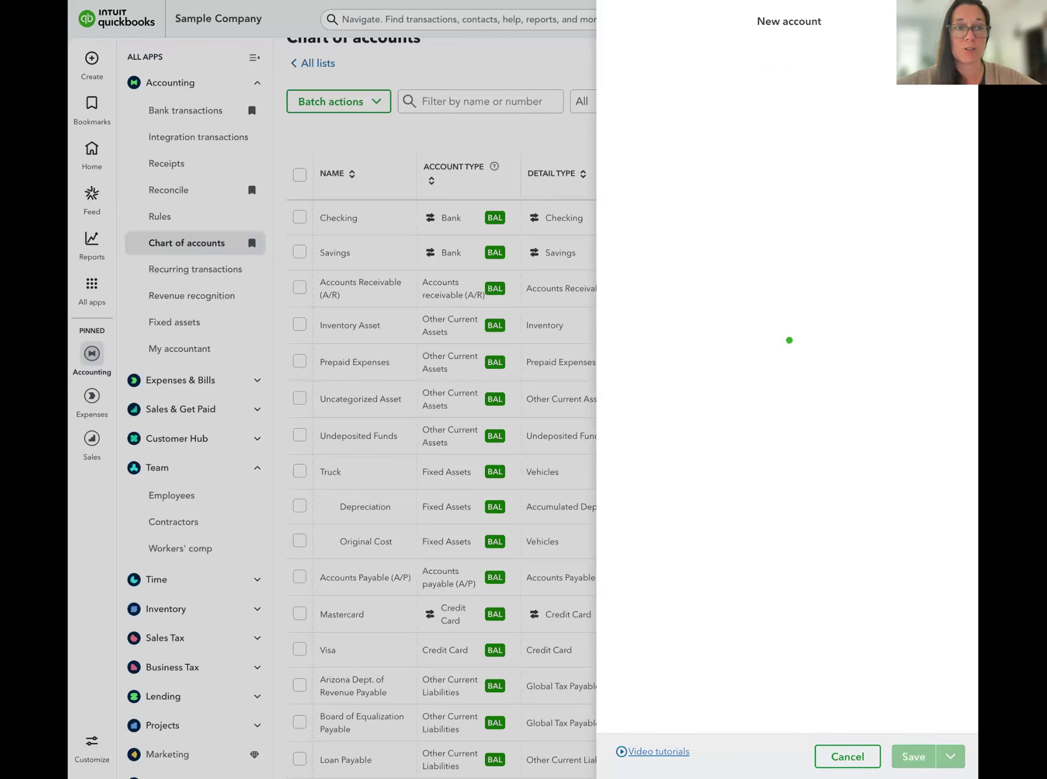
# Step: View the explanation of the account type badges in the chart of accounts
pyautogui.scroll(-1, 552, 234)
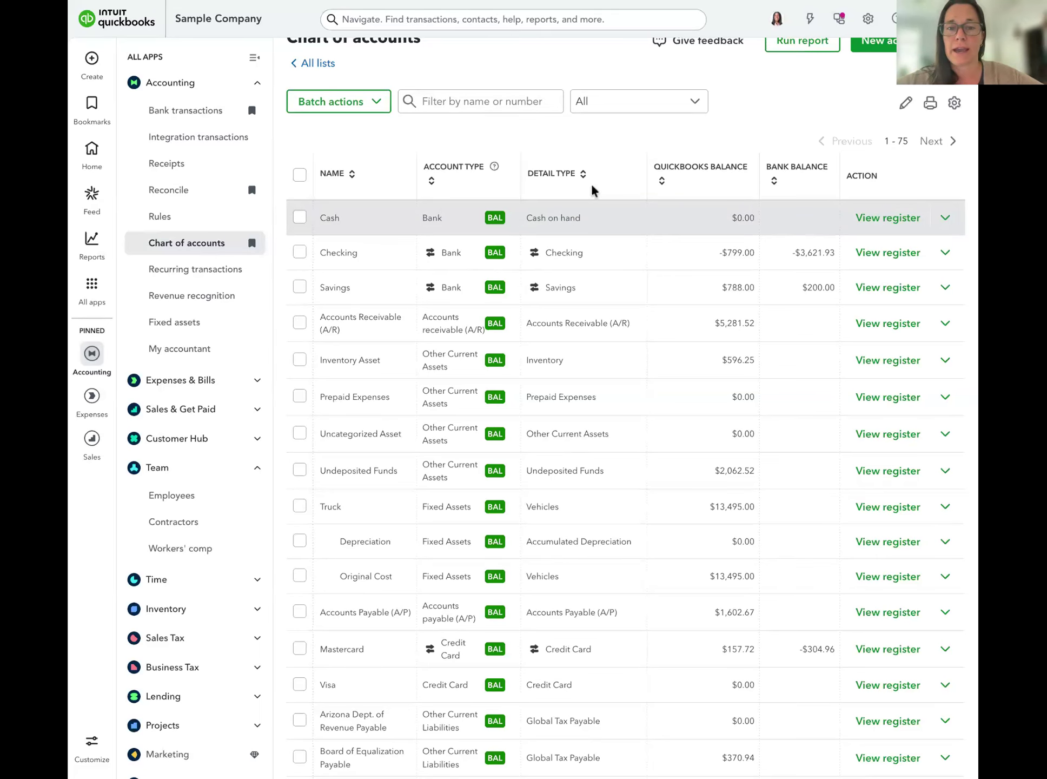
pyautogui.scroll(1, 591, 183)
pyautogui.moveTo(494, 191)
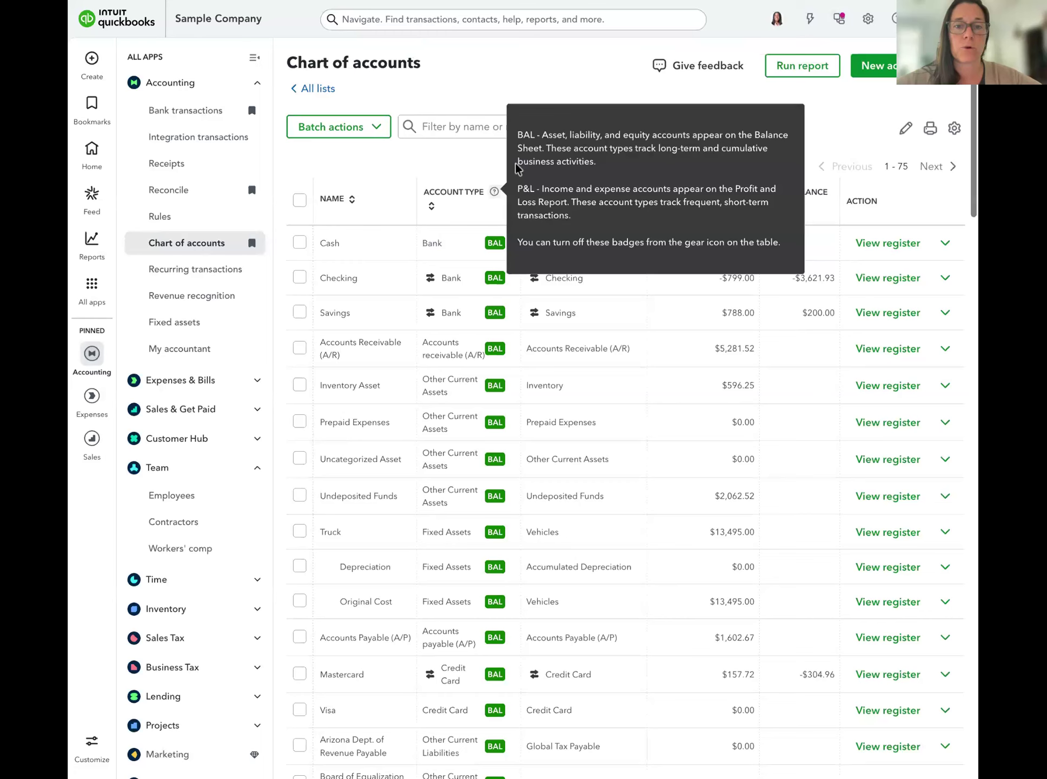
# Step: Start a journal entry dated 03/31/2026 with the journal number 03.31.26 Canva
pyautogui.click(91, 57)
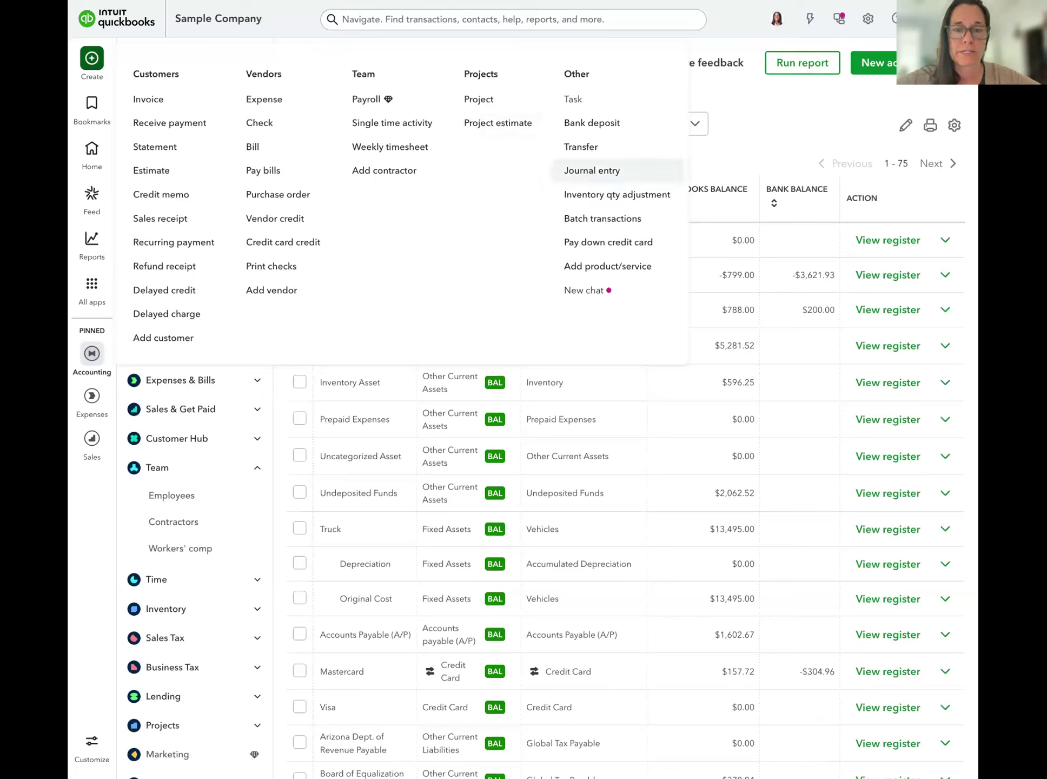
pyautogui.click(592, 170)
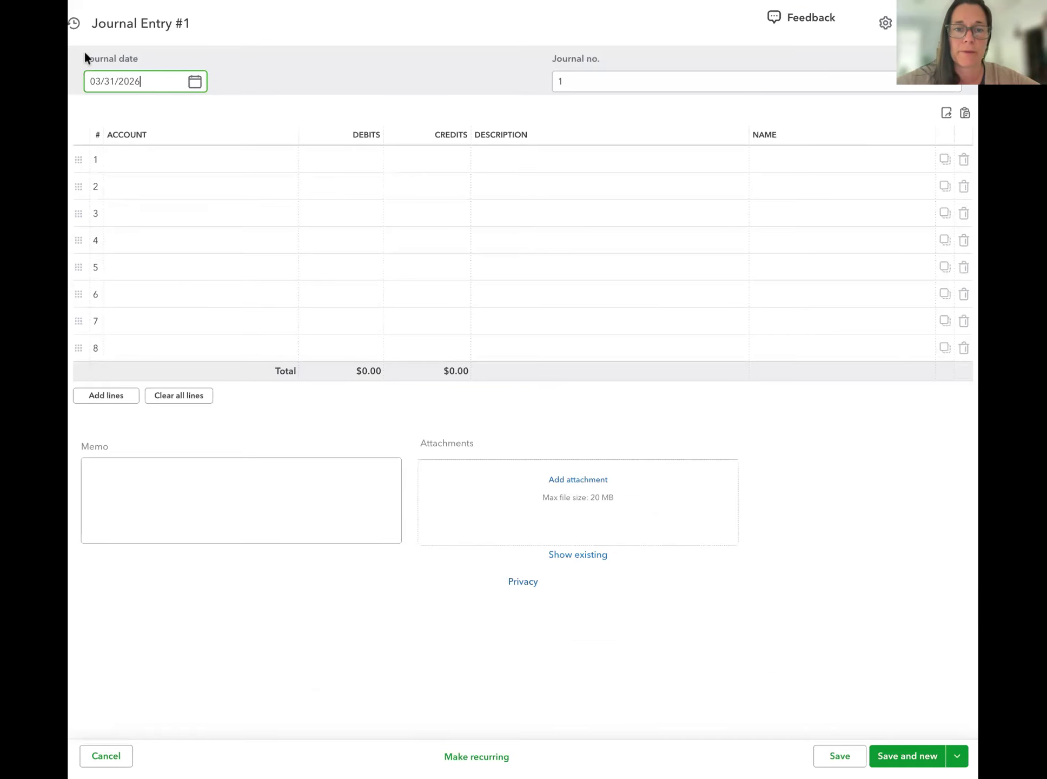
pyautogui.click(572, 85)
pyautogui.write('03.3')
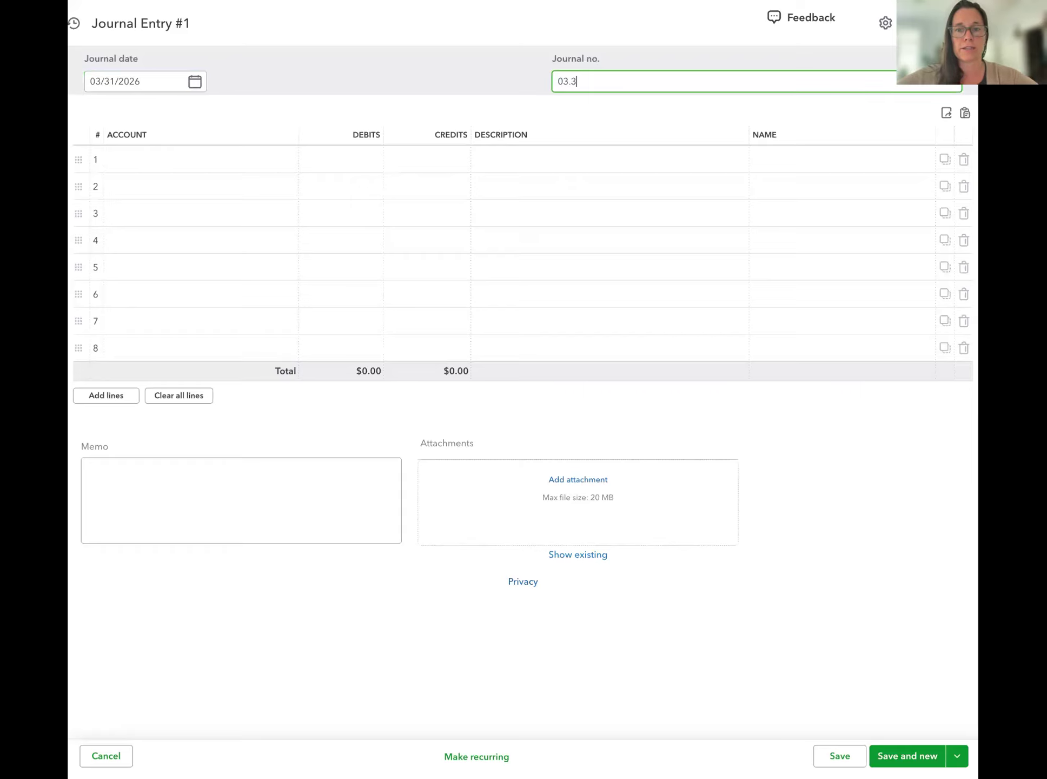
pyautogui.write('1.26 Canva')
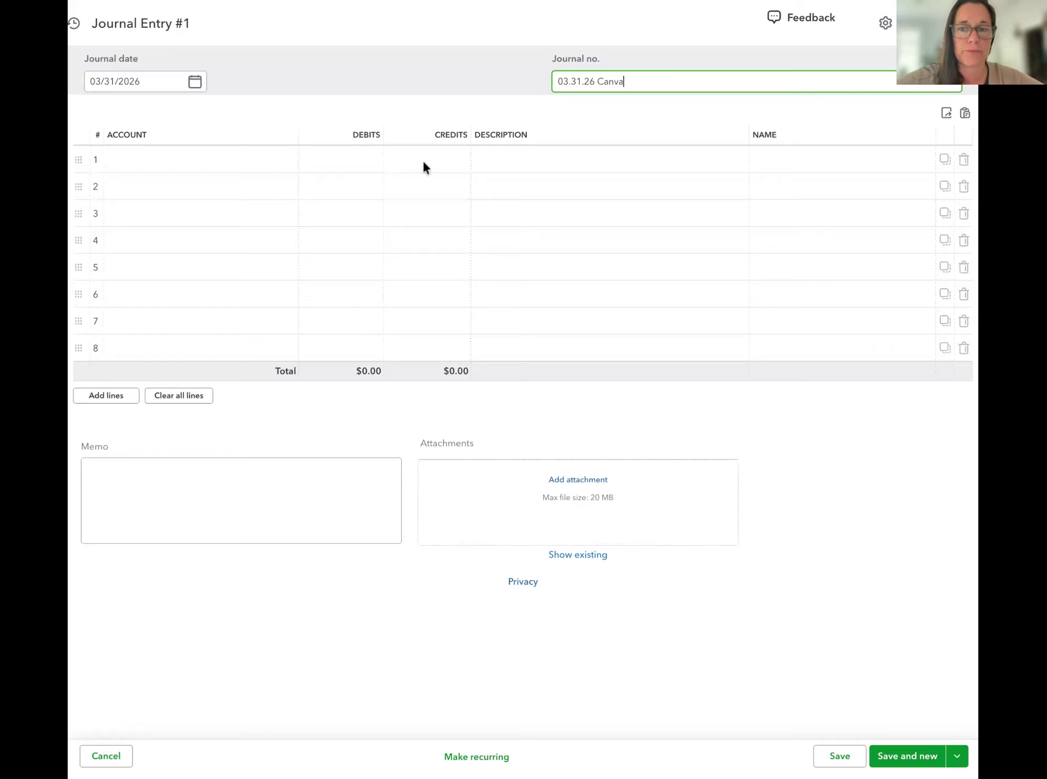
# Step: Fill the first journal line with the Advertising account, a $20.00 debit and the description Business cards
pyautogui.click(141, 160)
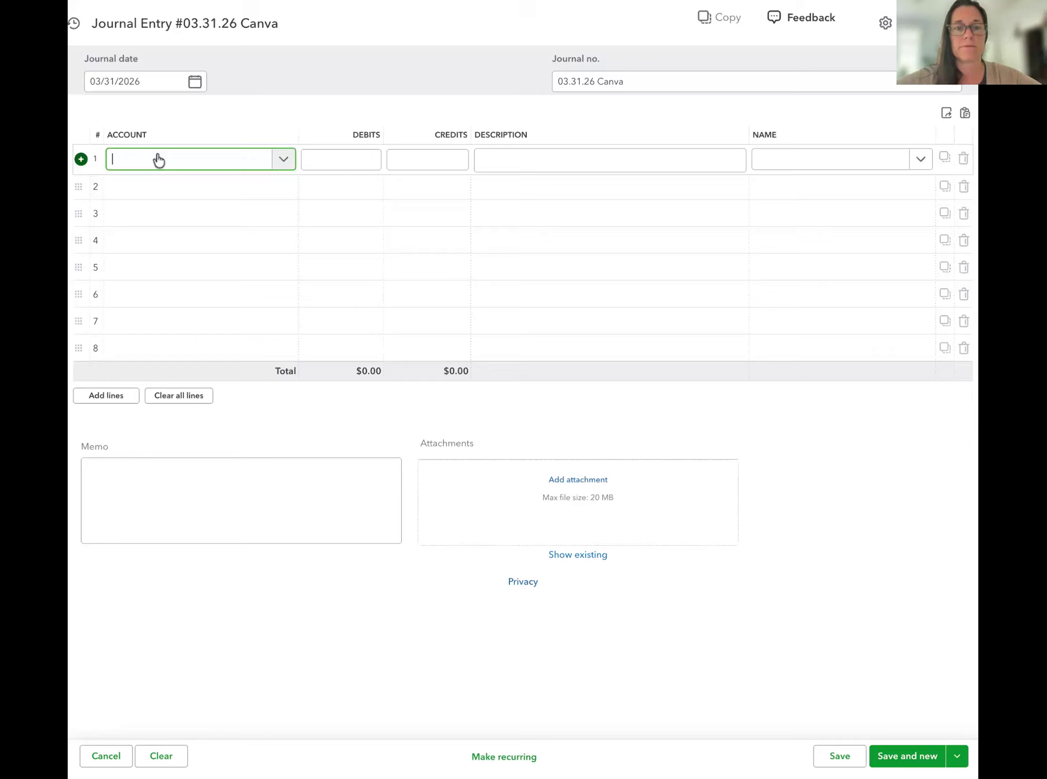
pyautogui.write('adv')
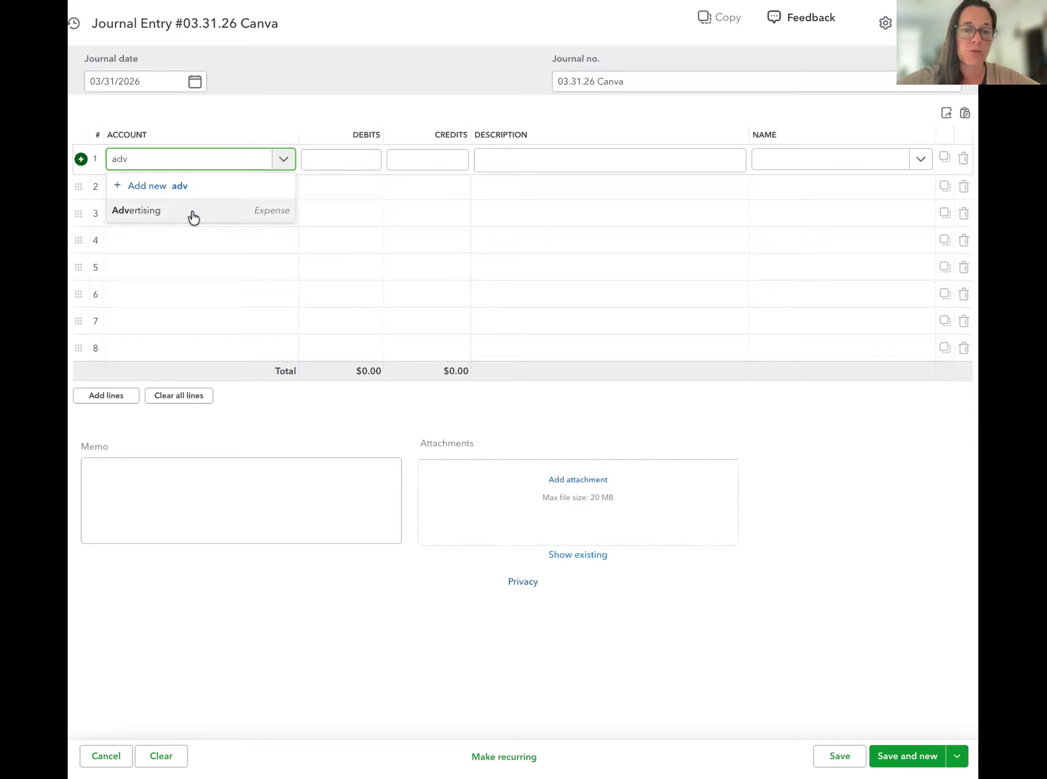
pyautogui.click(191, 211)
pyautogui.click(350, 160)
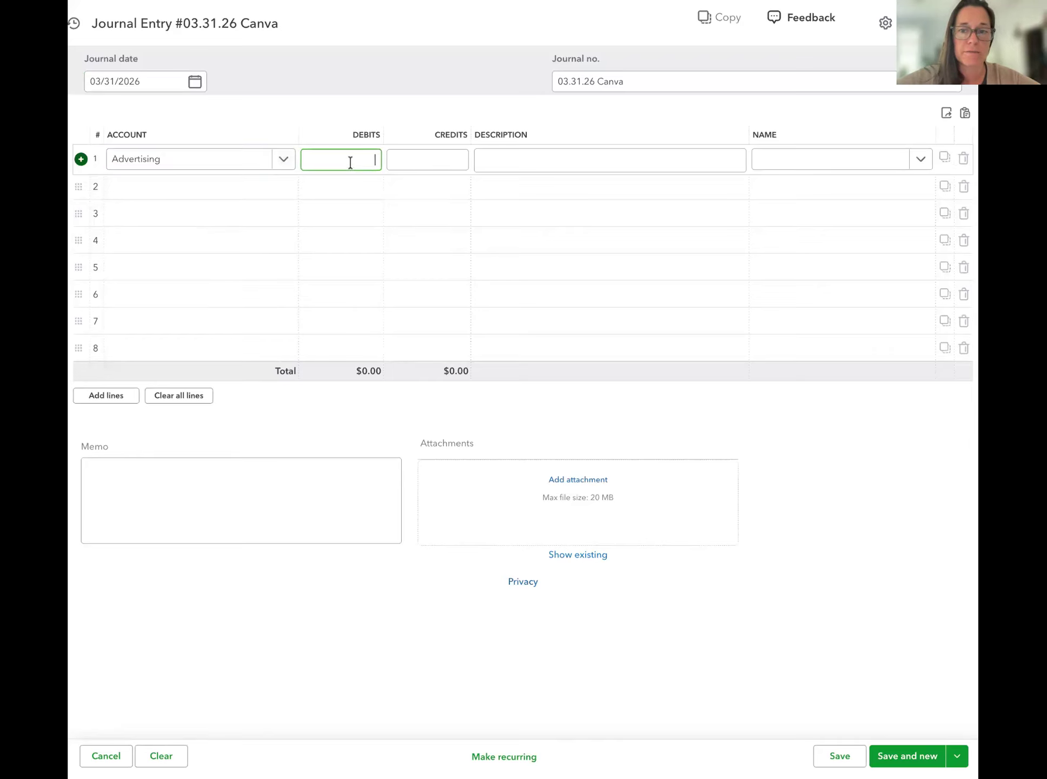
pyautogui.write('20')
pyautogui.click(494, 158)
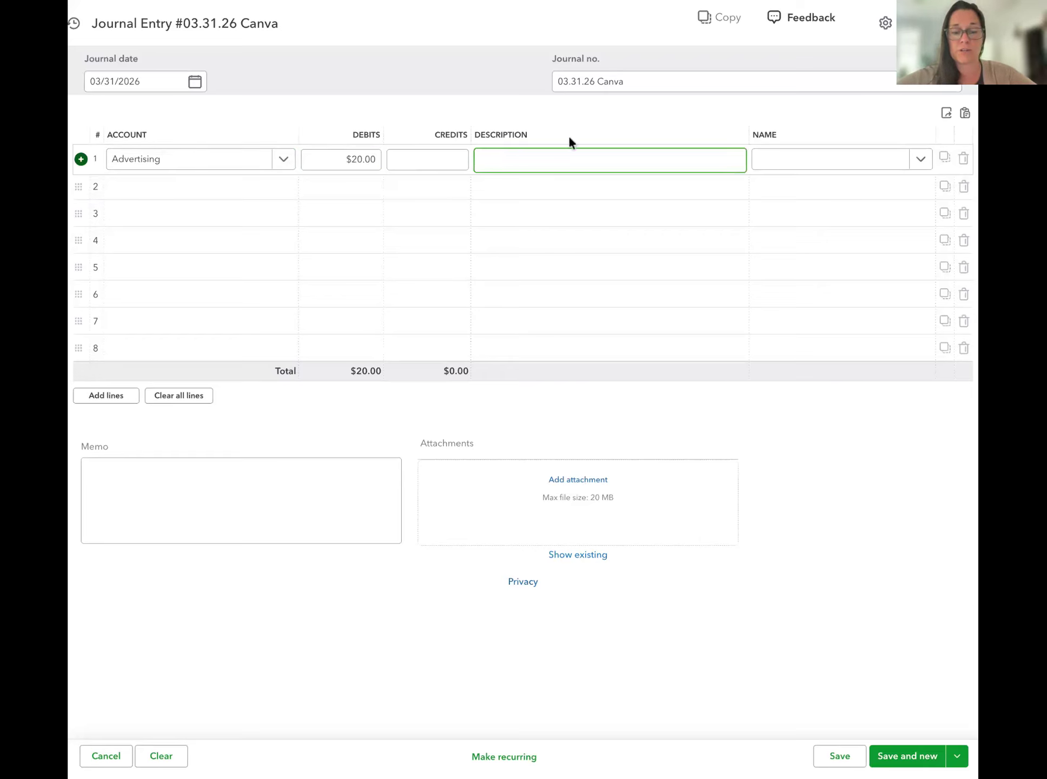
pyautogui.write('Business')
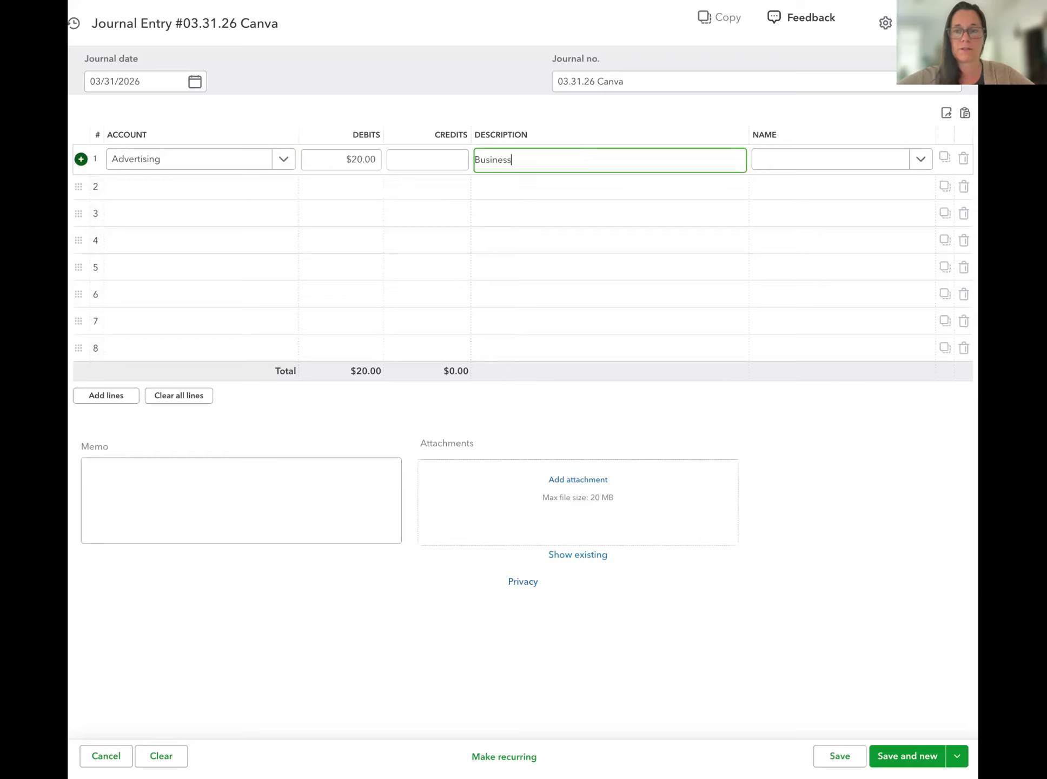
pyautogui.write(' cards')
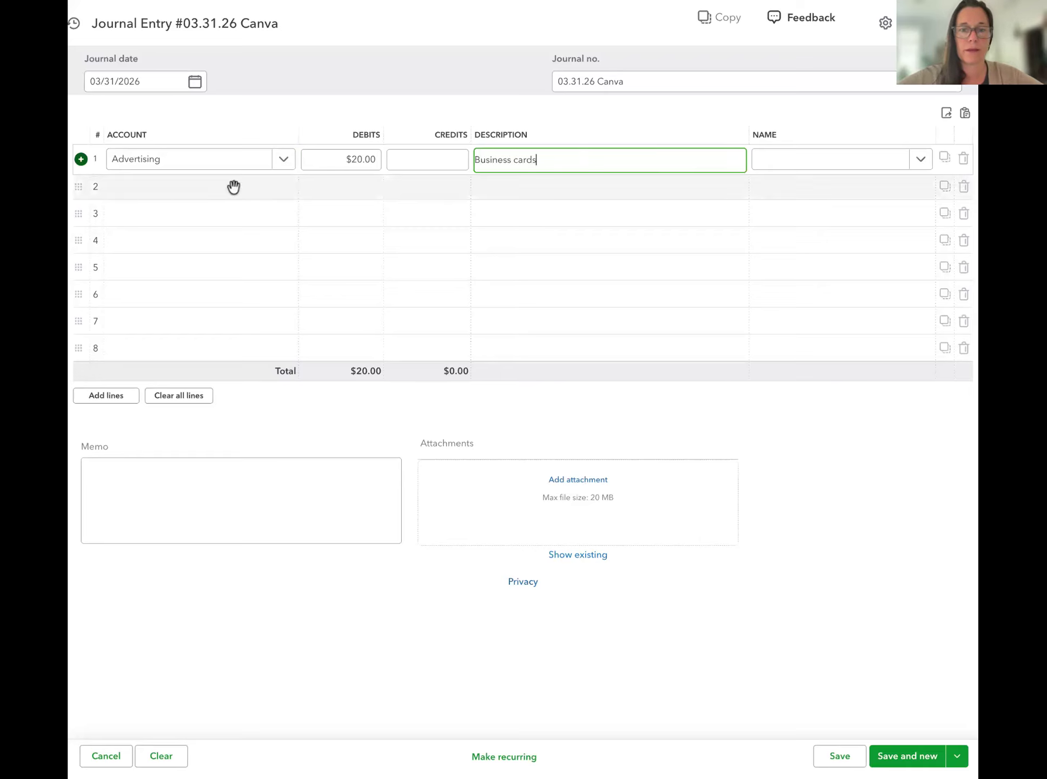
# Step: Fill the second journal line with the Owner Investment account and a $20.00 credit described as Business cards
pyautogui.click(210, 188)
pyautogui.write('own')
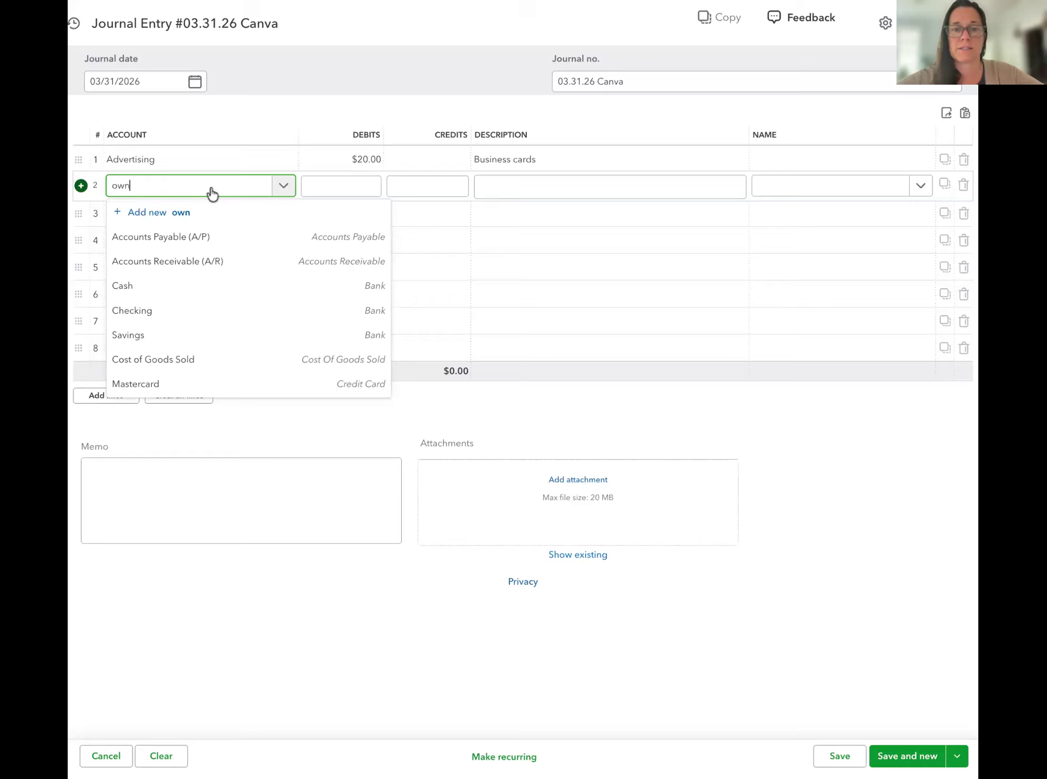
pyautogui.click(229, 238)
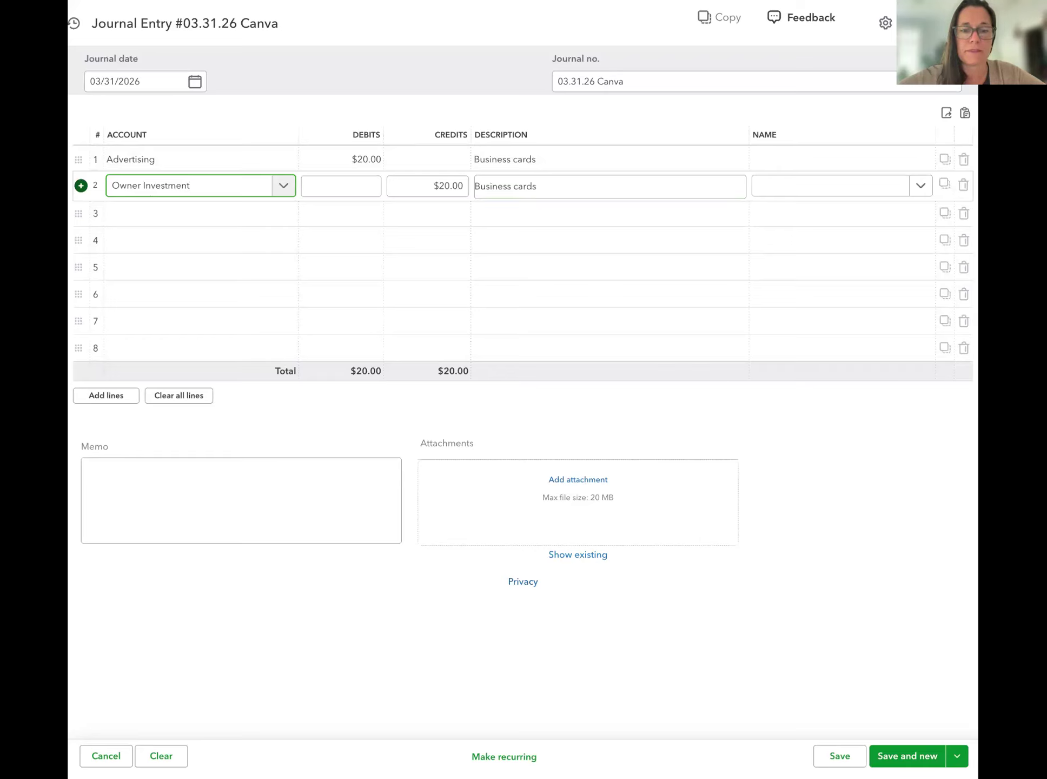
pyautogui.click(474, 186)
pyautogui.click(190, 185)
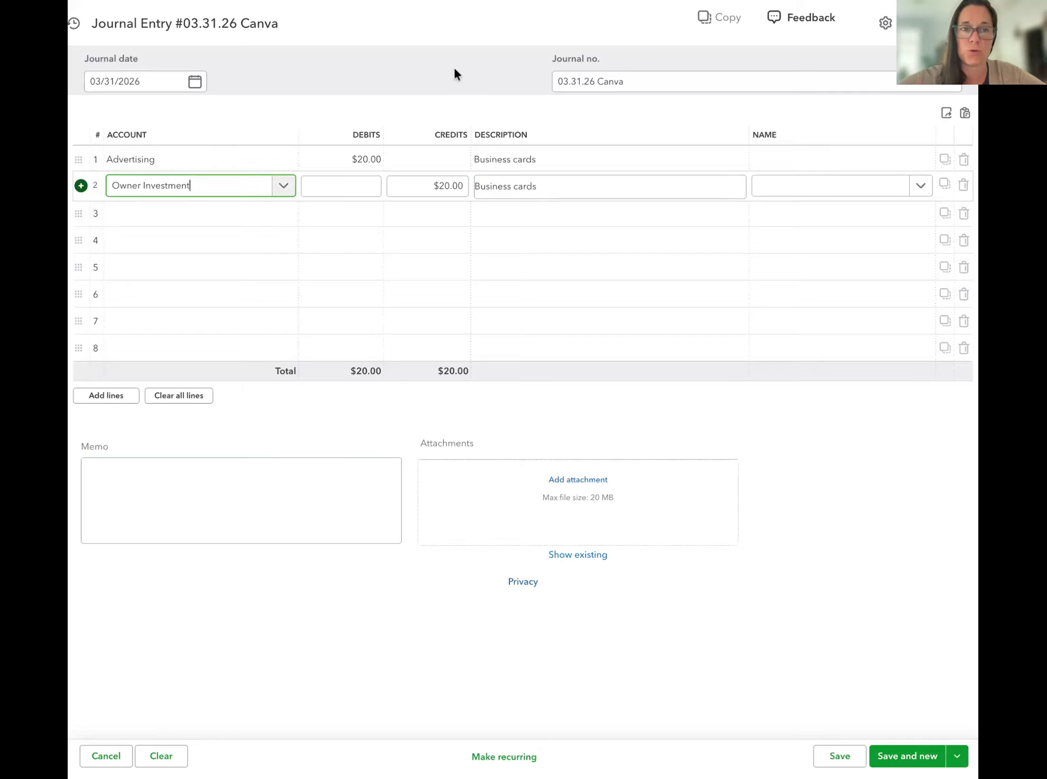
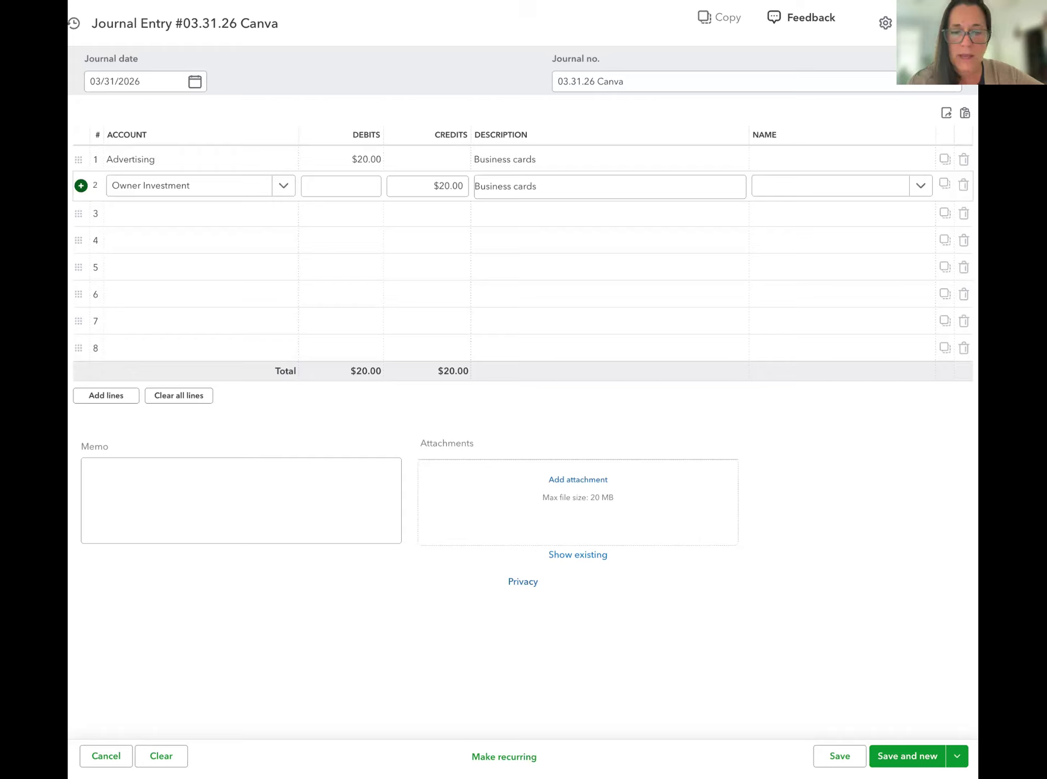
# Step: Close the journal entry without saving it
pyautogui.click(190, 186)
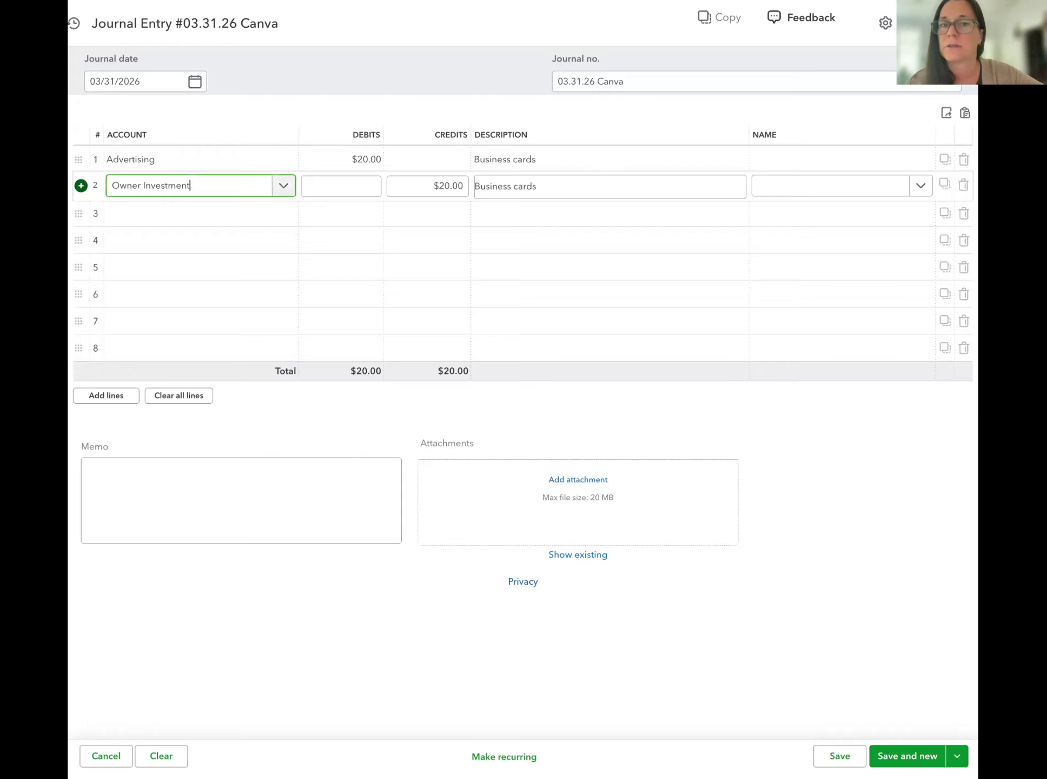
pyautogui.click(956, 22)
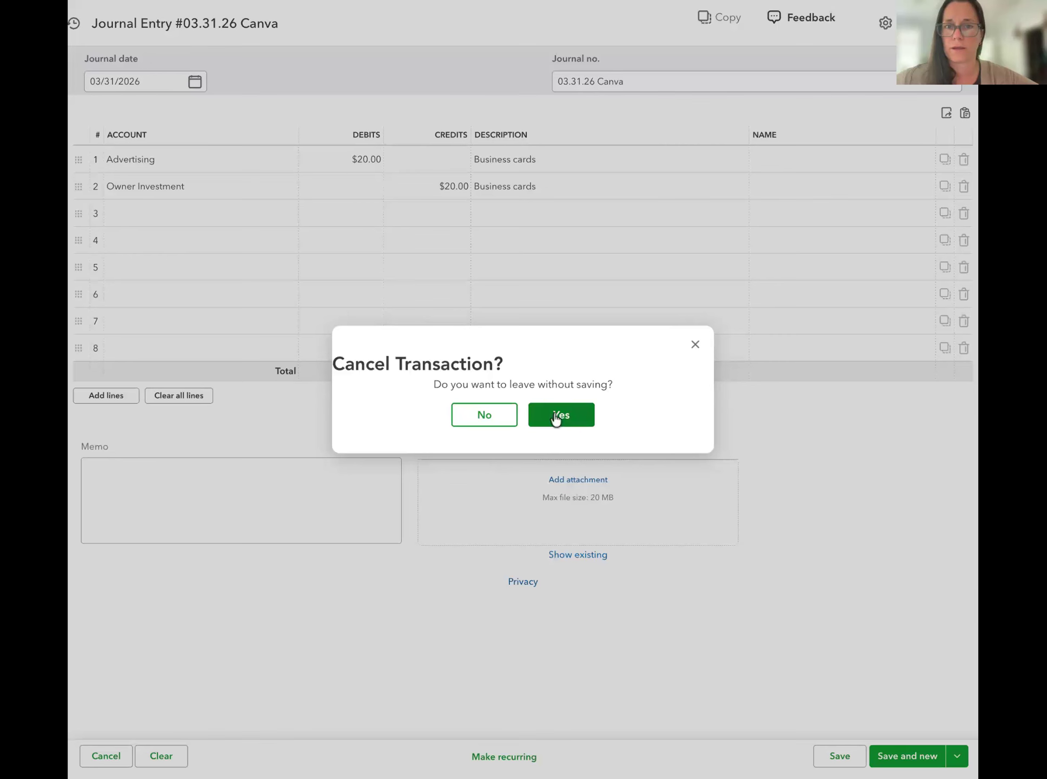
pyautogui.click(556, 419)
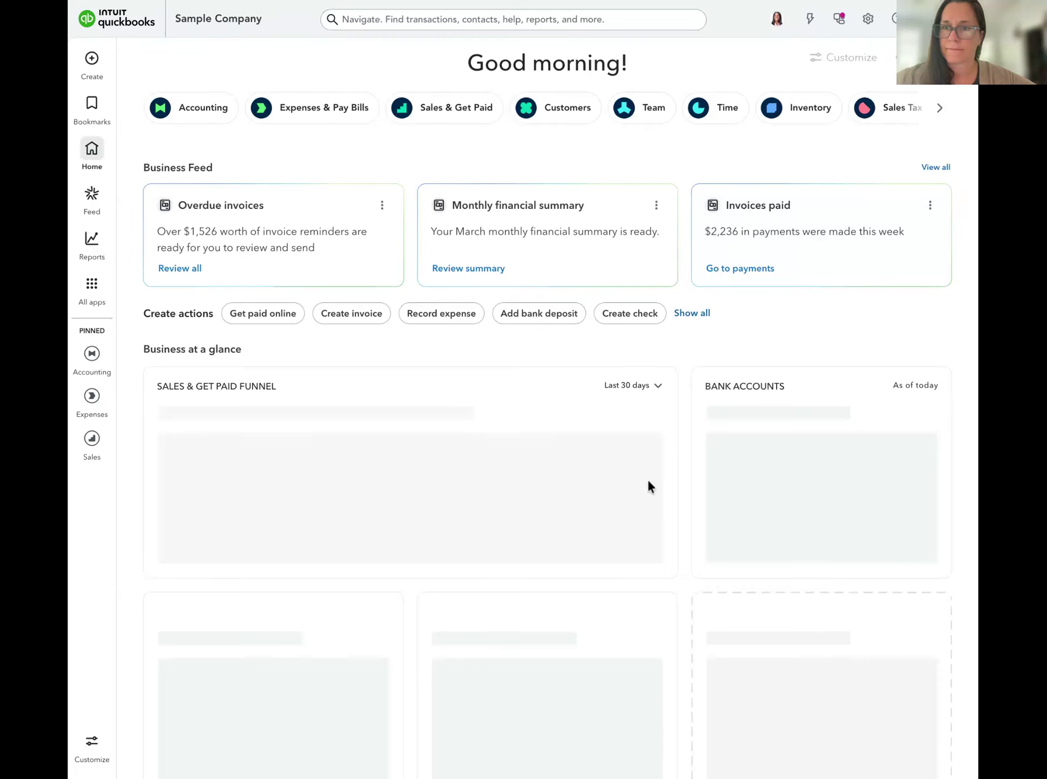
# Step: Review the dashboard's layout customization and its list of available widgets, leaving customization without making any changes
pyautogui.click(846, 61)
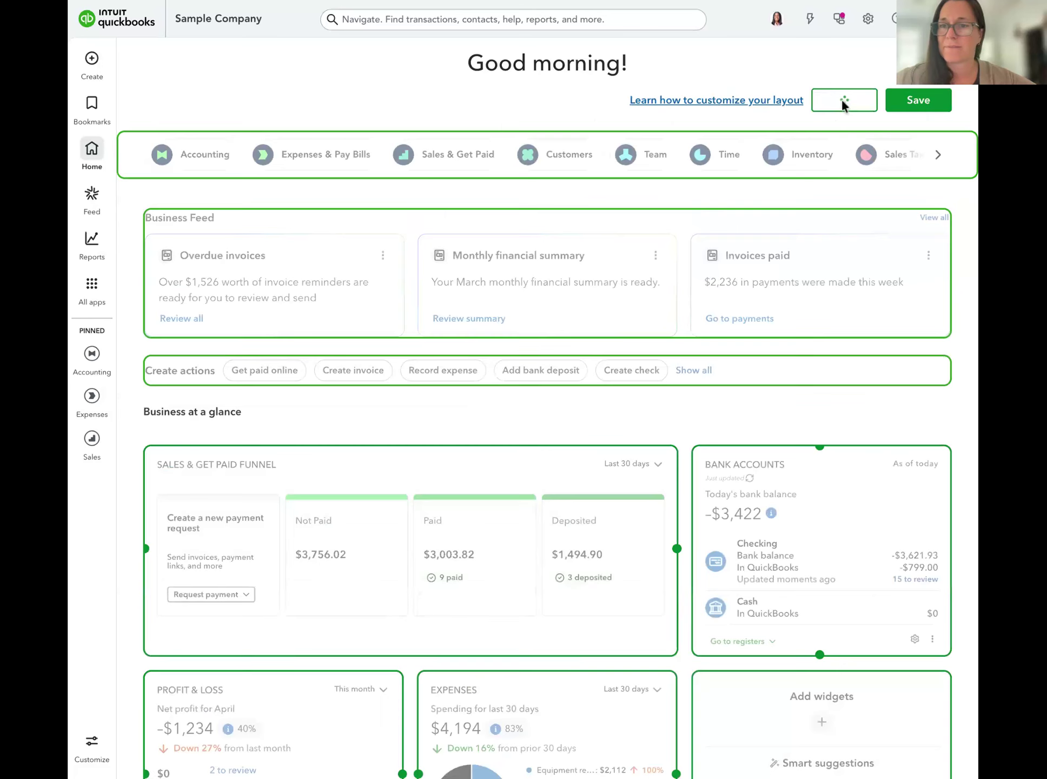
pyautogui.click(841, 100)
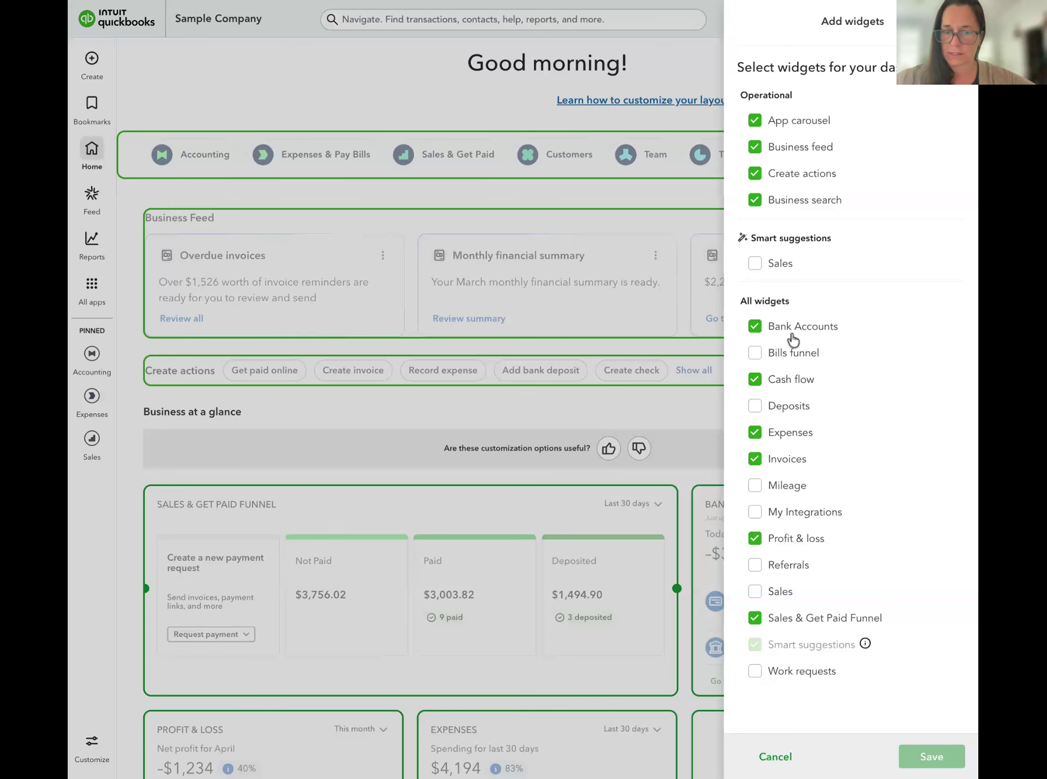
pyautogui.press('Escape')
pyautogui.scroll(-2, 793, 339)
pyautogui.moveTo(605, 463)
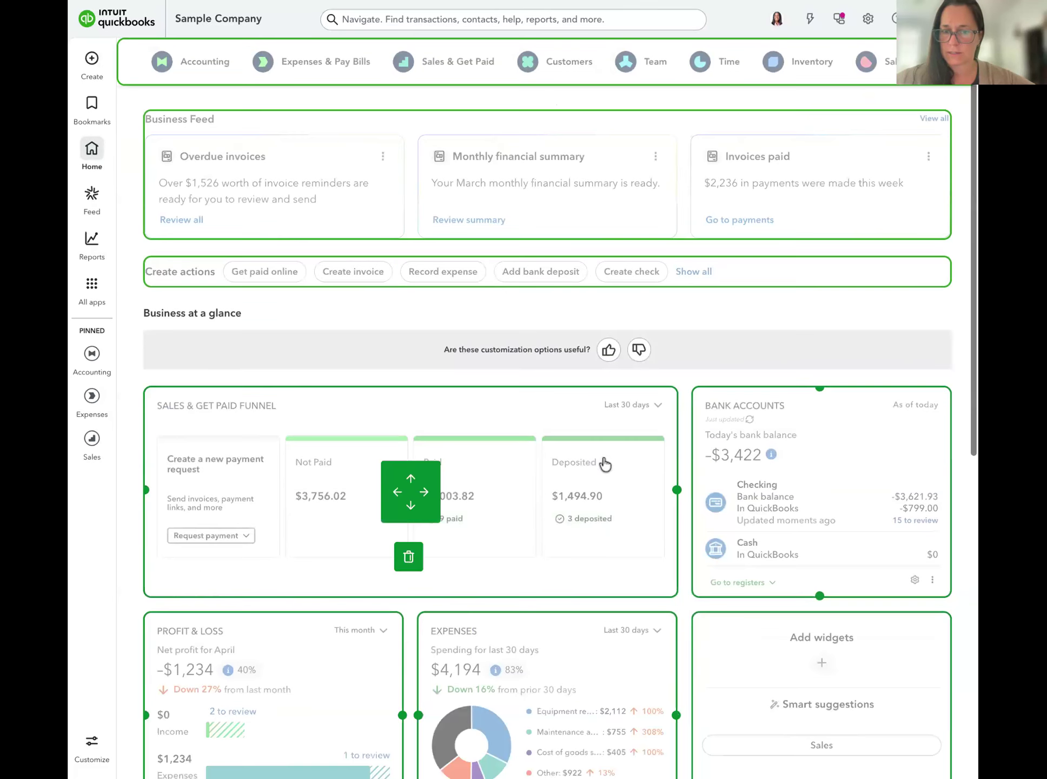
pyautogui.scroll(-8, 604, 463)
pyautogui.scroll(-1, 605, 464)
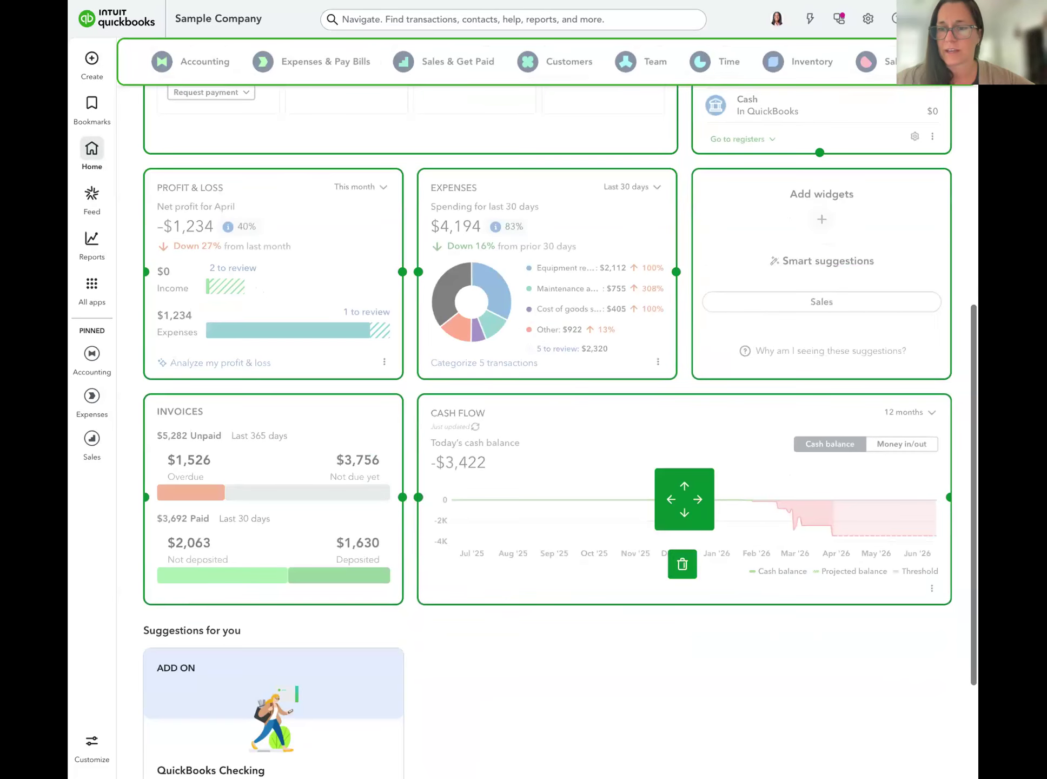
pyautogui.scroll(7, 757, 413)
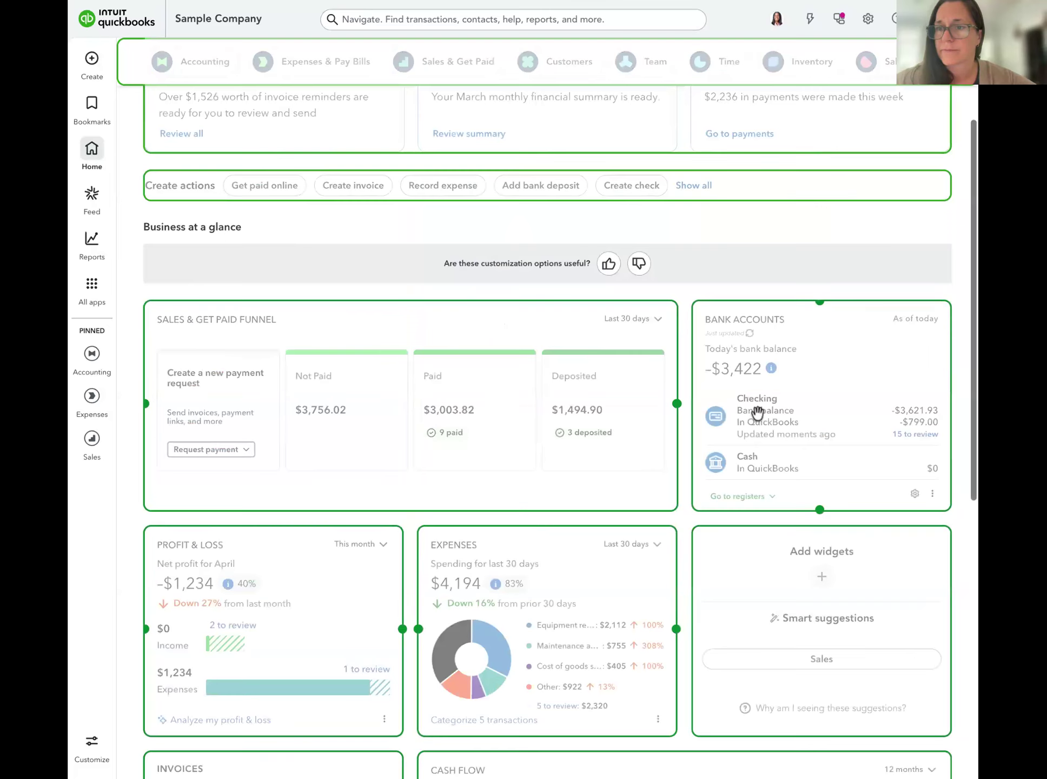
pyautogui.scroll(3, 756, 413)
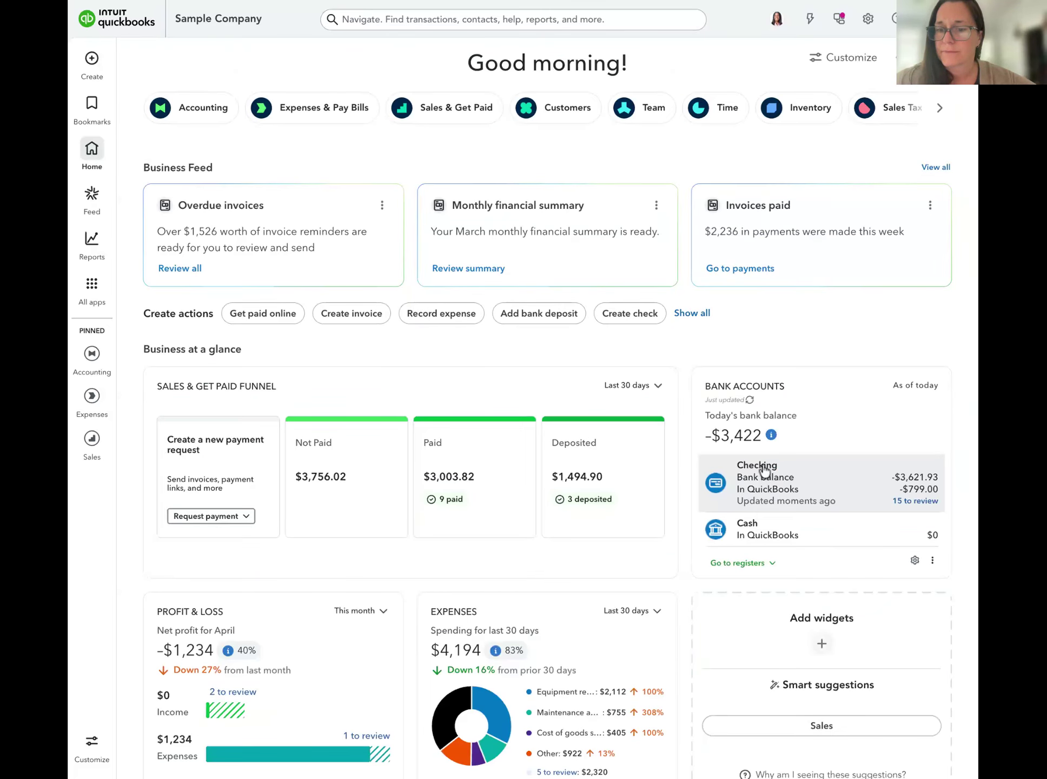
# Step: Check the Cash Flow widget's options on the dashboard and switch its chart to Money in/out
pyautogui.scroll(-7, 764, 469)
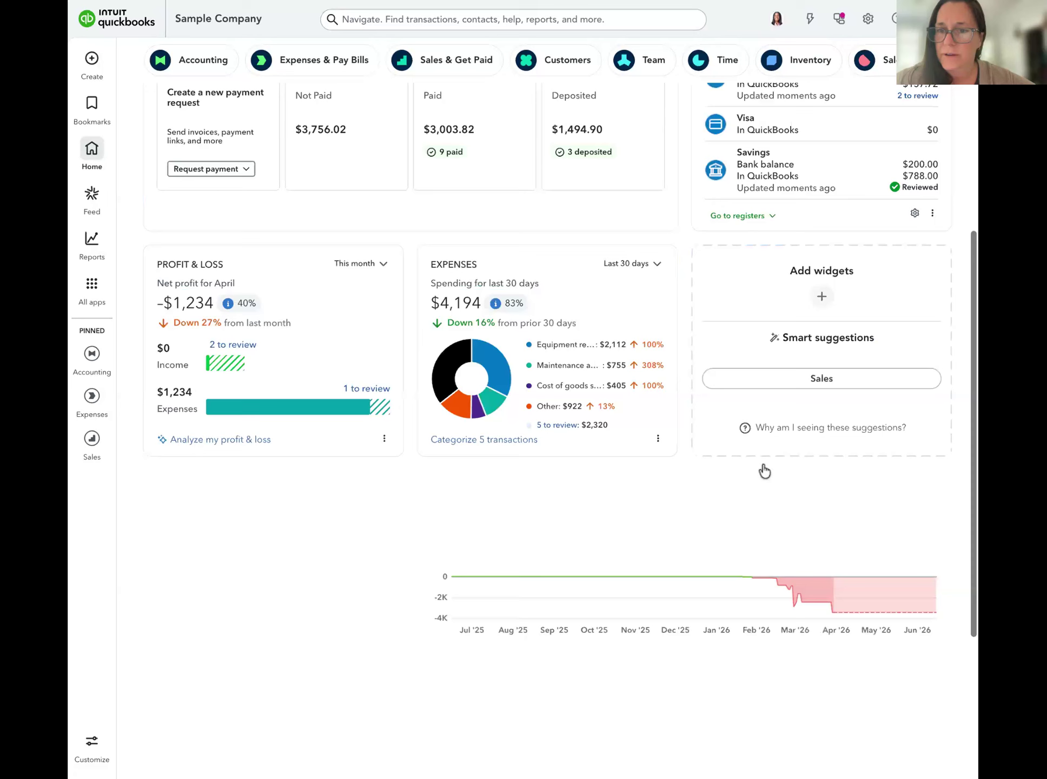
pyautogui.scroll(-5, 763, 470)
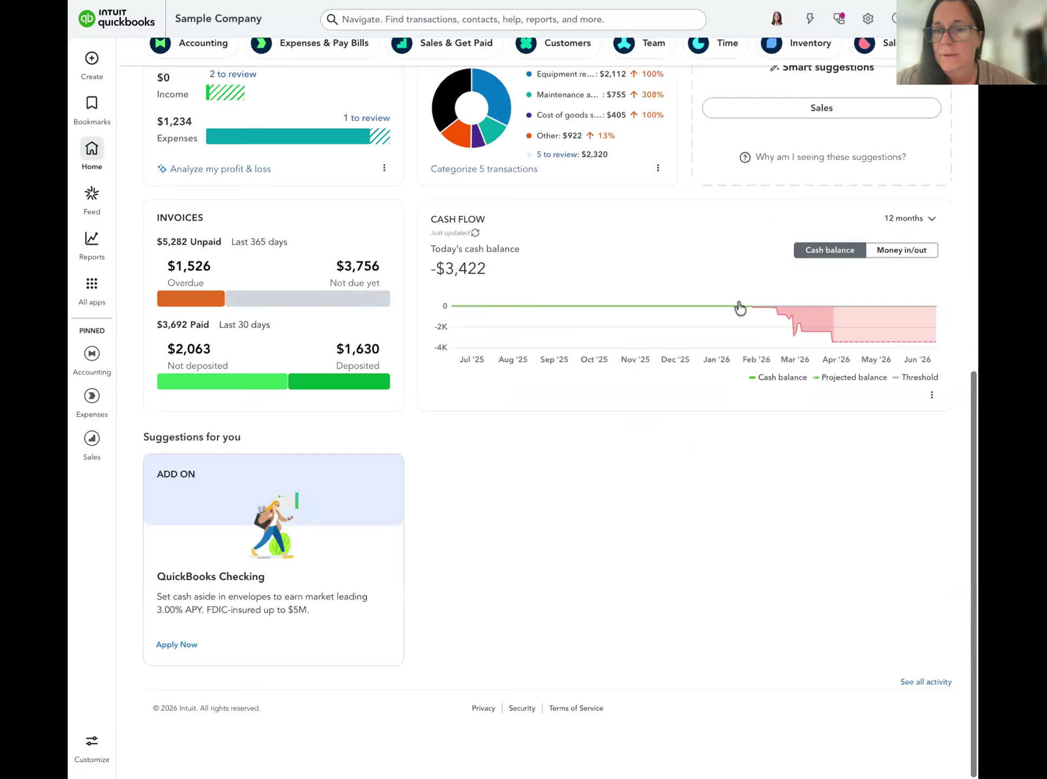
pyautogui.scroll(1, 740, 307)
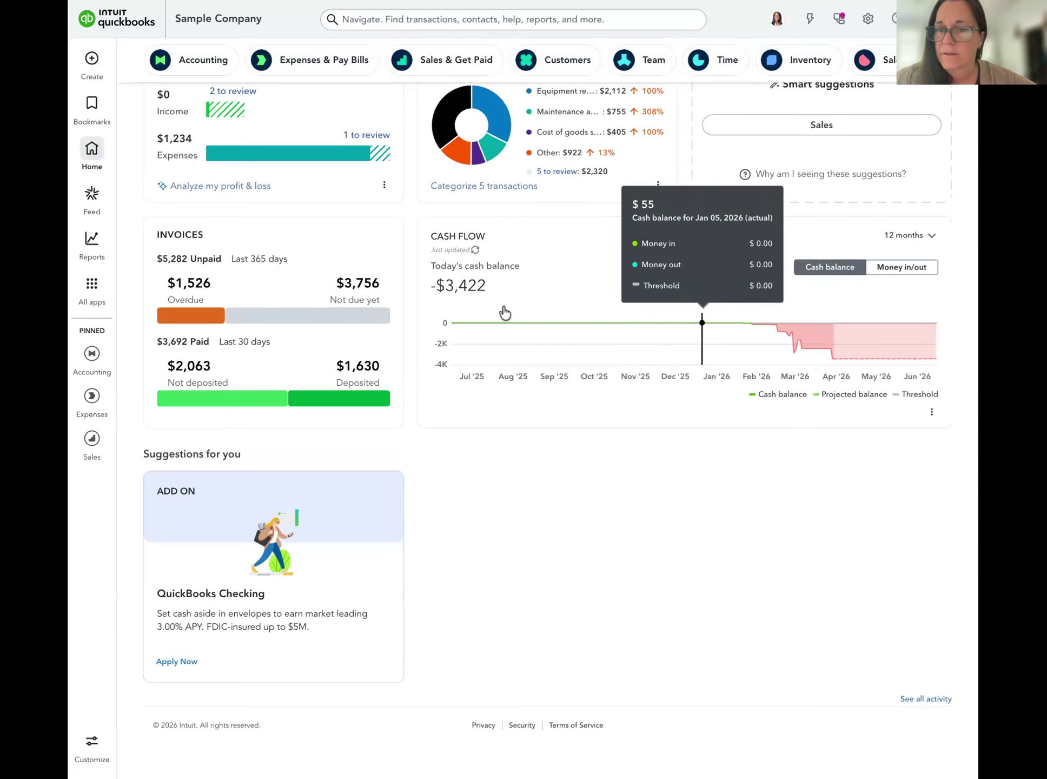
pyautogui.click(901, 234)
pyautogui.click(904, 235)
pyautogui.click(904, 235)
pyautogui.click(931, 413)
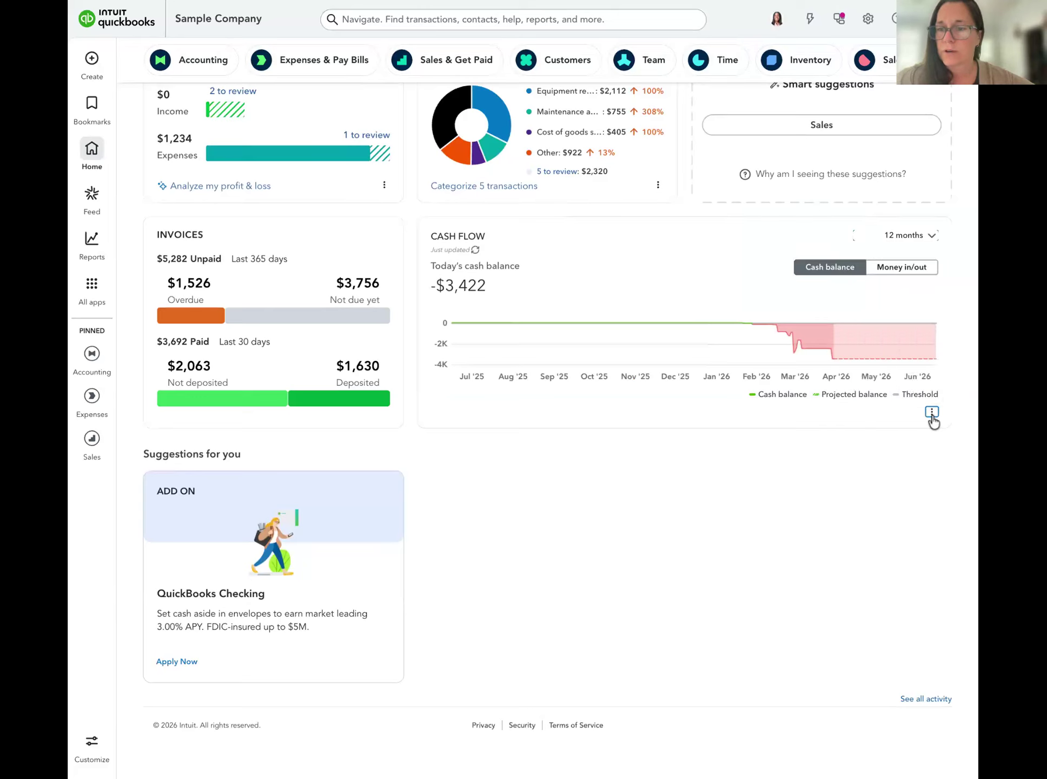
pyautogui.click(932, 414)
pyautogui.click(931, 414)
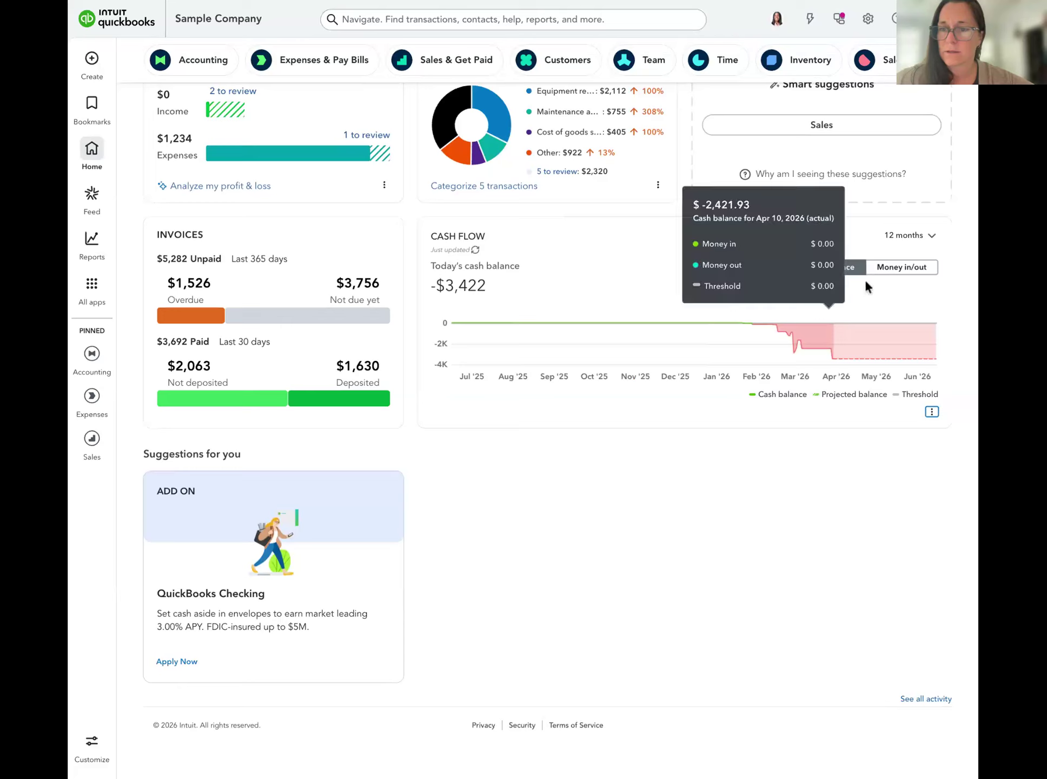
pyautogui.click(896, 273)
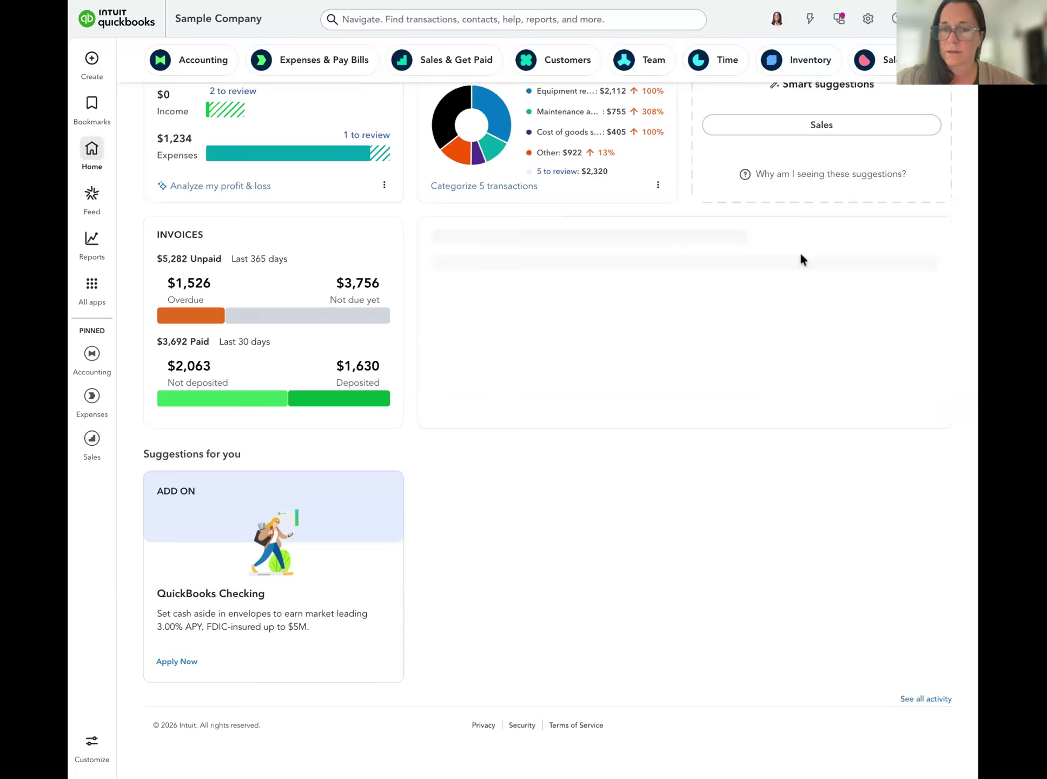
# Step: Search the standard reports for cash and open the Statement of Cash Flows report
pyautogui.moveTo(93, 252)
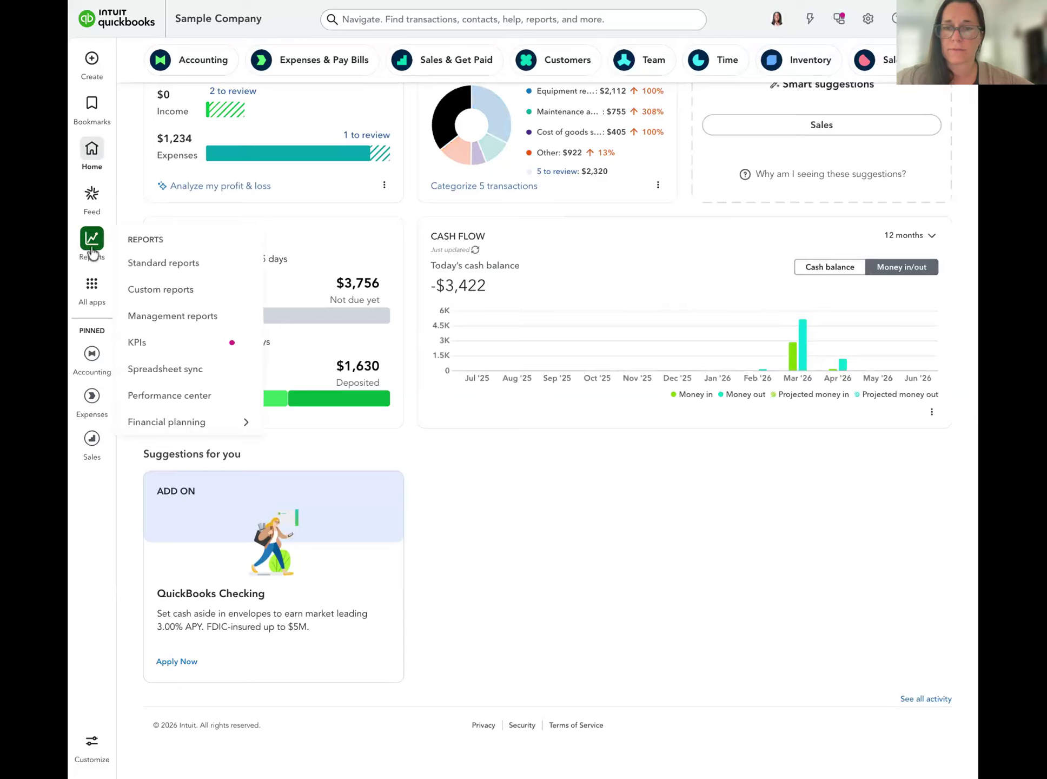
pyautogui.click(93, 252)
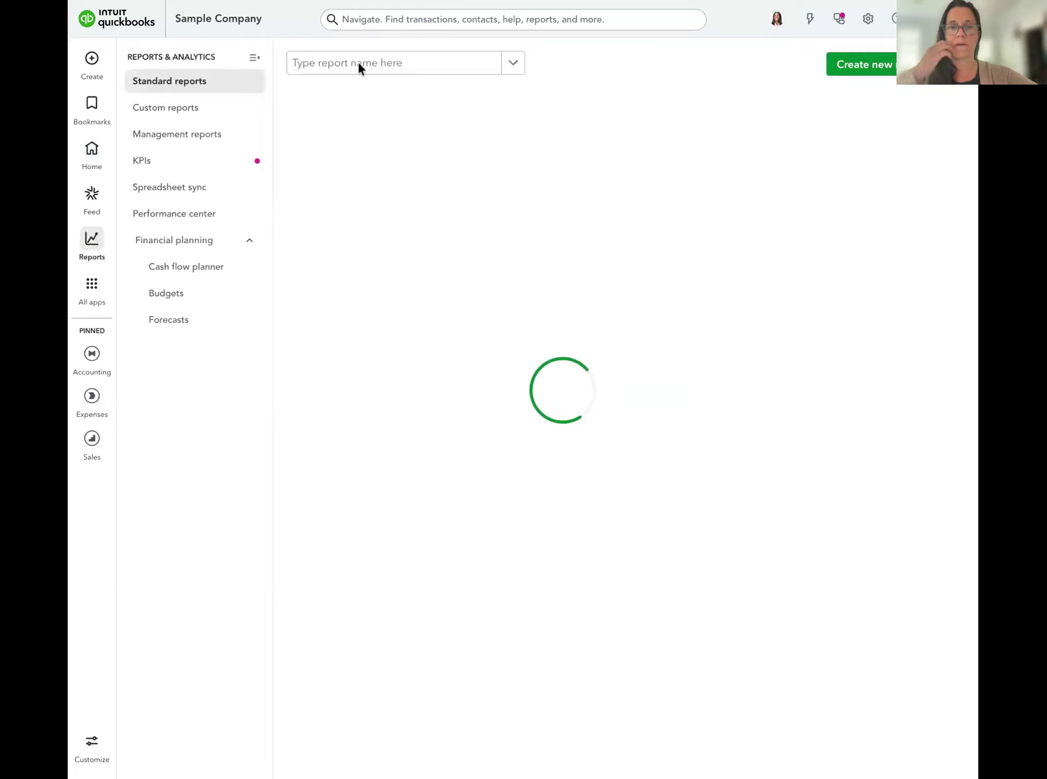
pyautogui.click(358, 62)
pyautogui.write('cash')
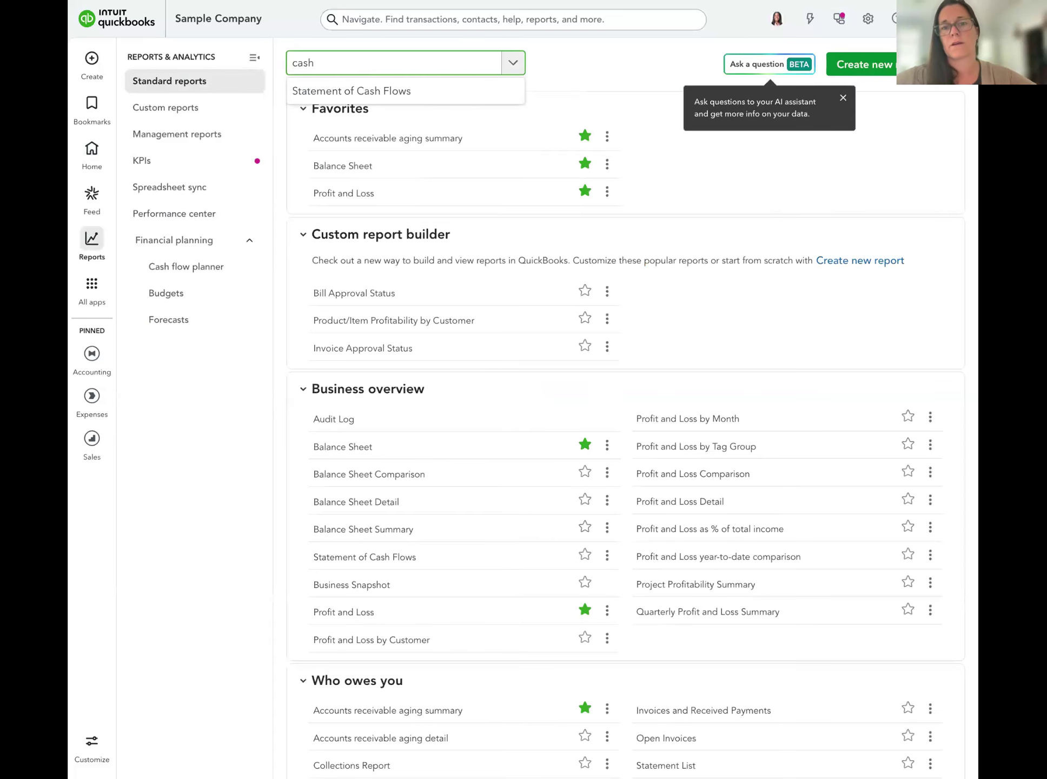
pyautogui.click(366, 91)
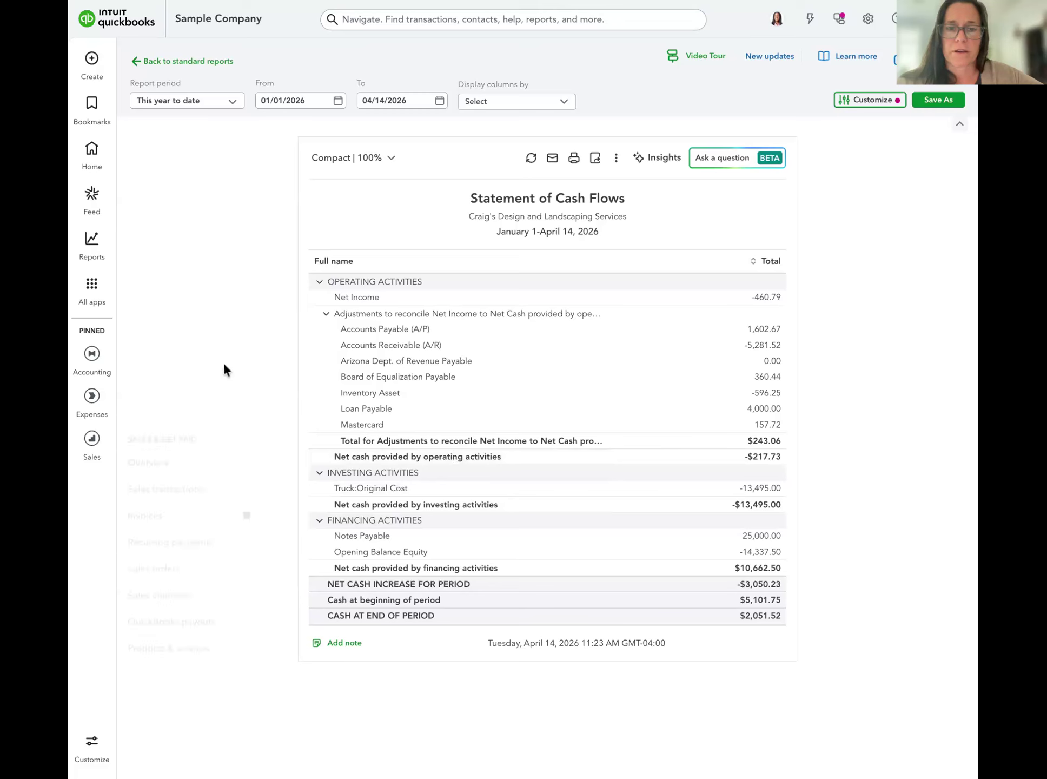
pyautogui.moveTo(68, 317); pyautogui.dragTo(127, 317)
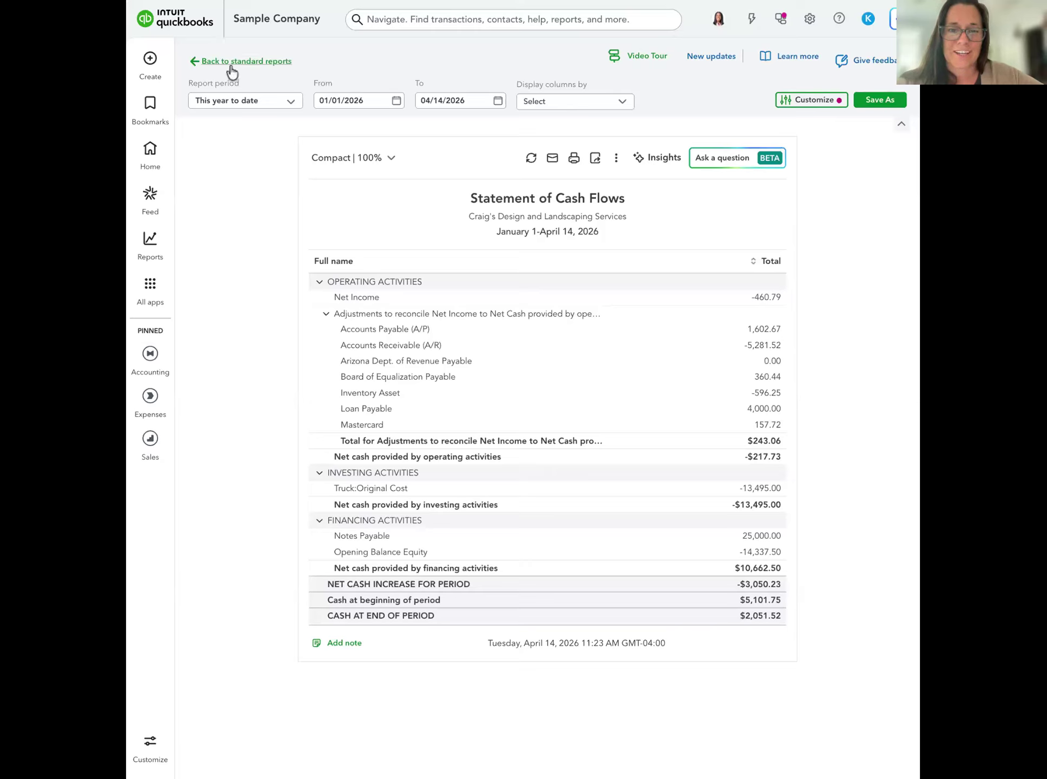
pyautogui.moveTo(150, 395)
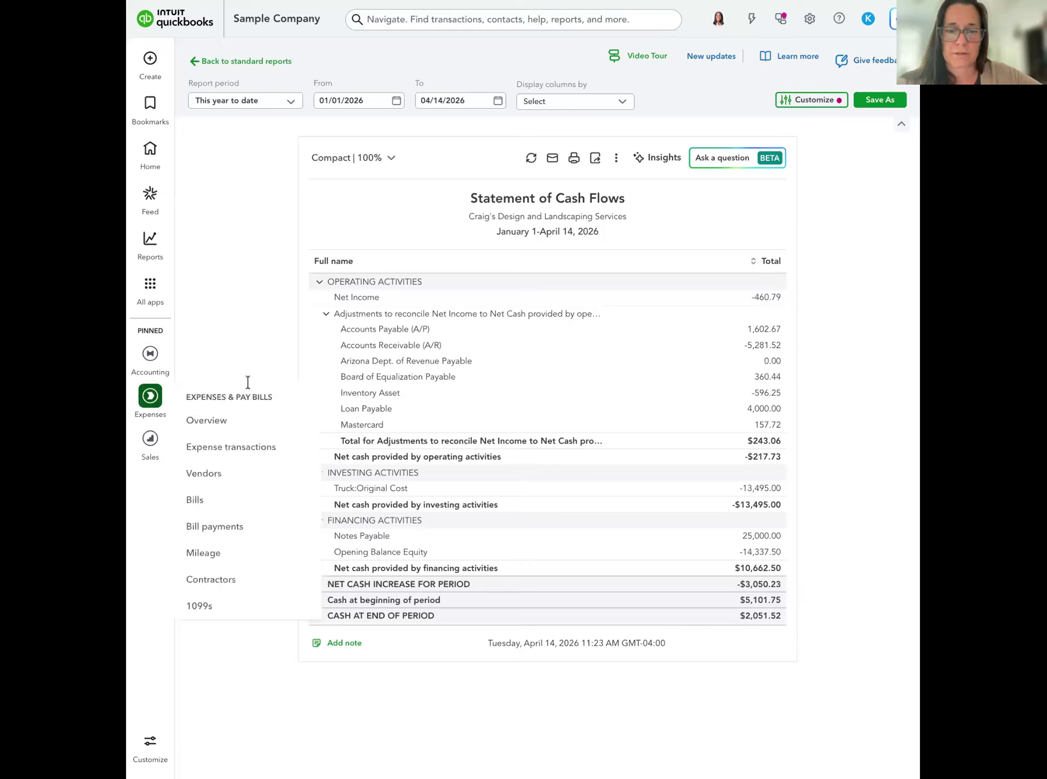
pyautogui.moveTo(150, 357)
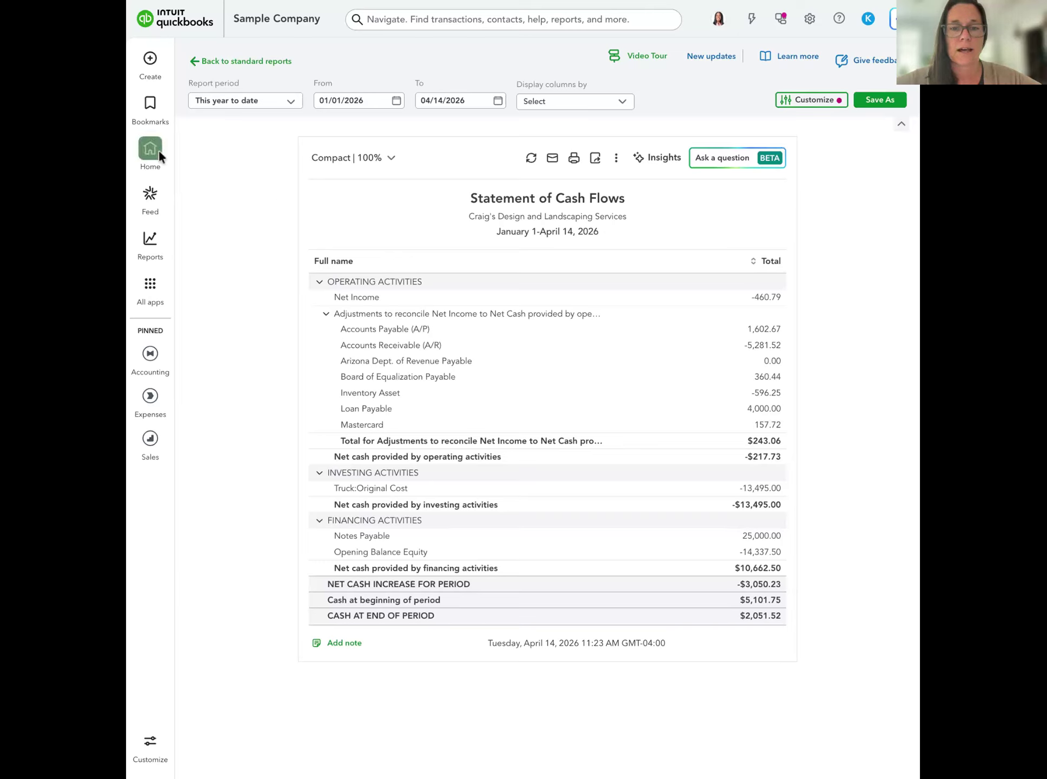
pyautogui.click(149, 292)
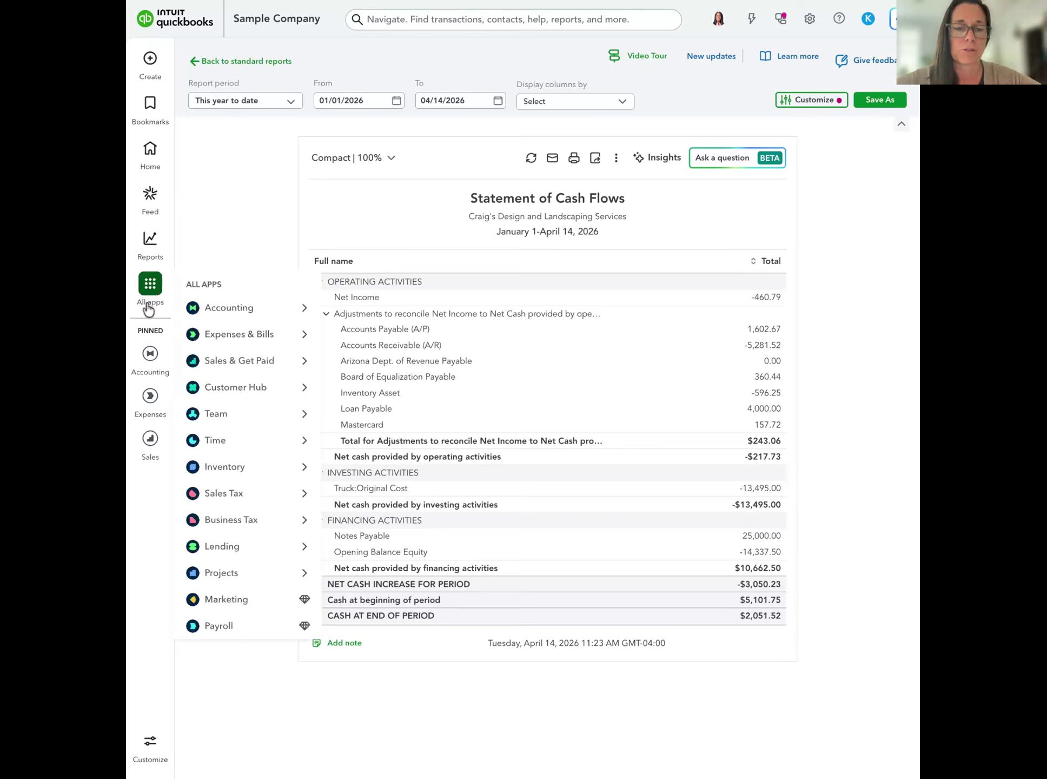
pyautogui.click(150, 356)
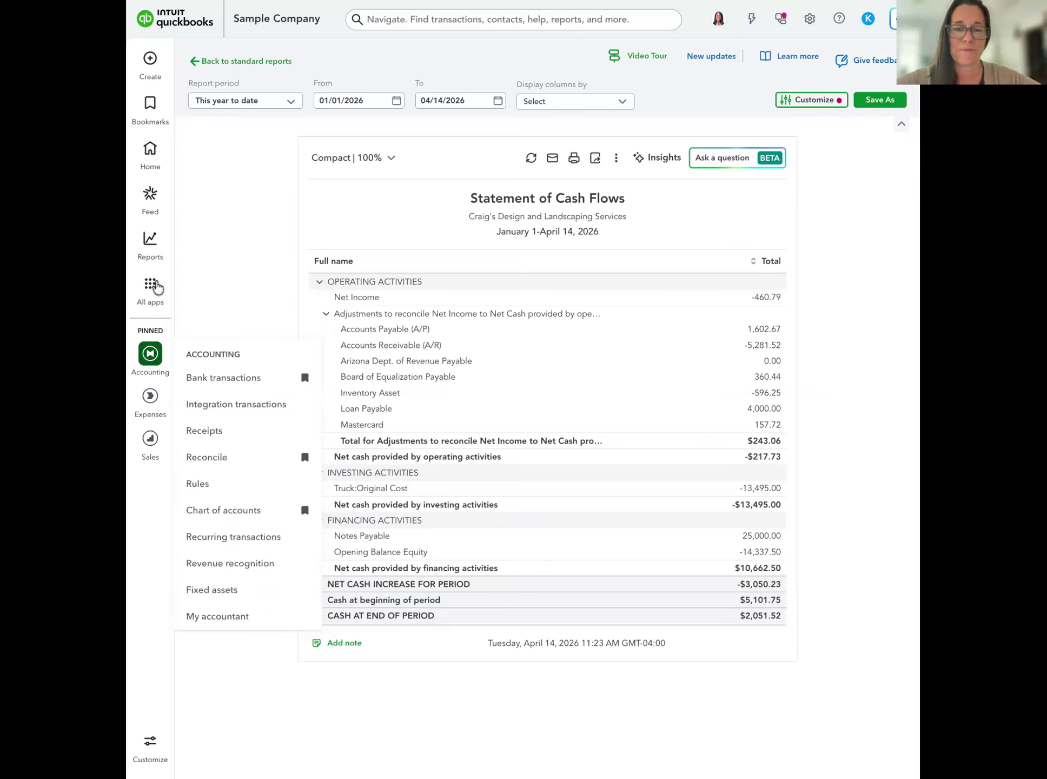
# Step: Go to the Products & services list of the Sales & Get Paid app
pyautogui.click(150, 287)
pyautogui.moveTo(250, 366)
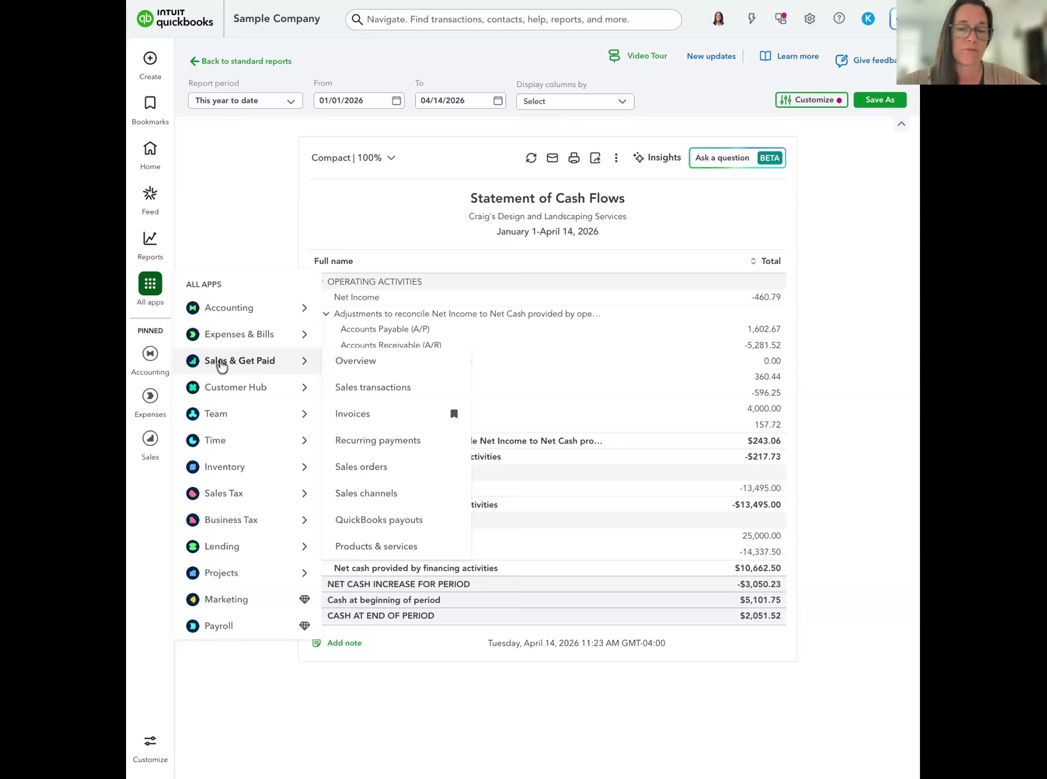
pyautogui.click(379, 546)
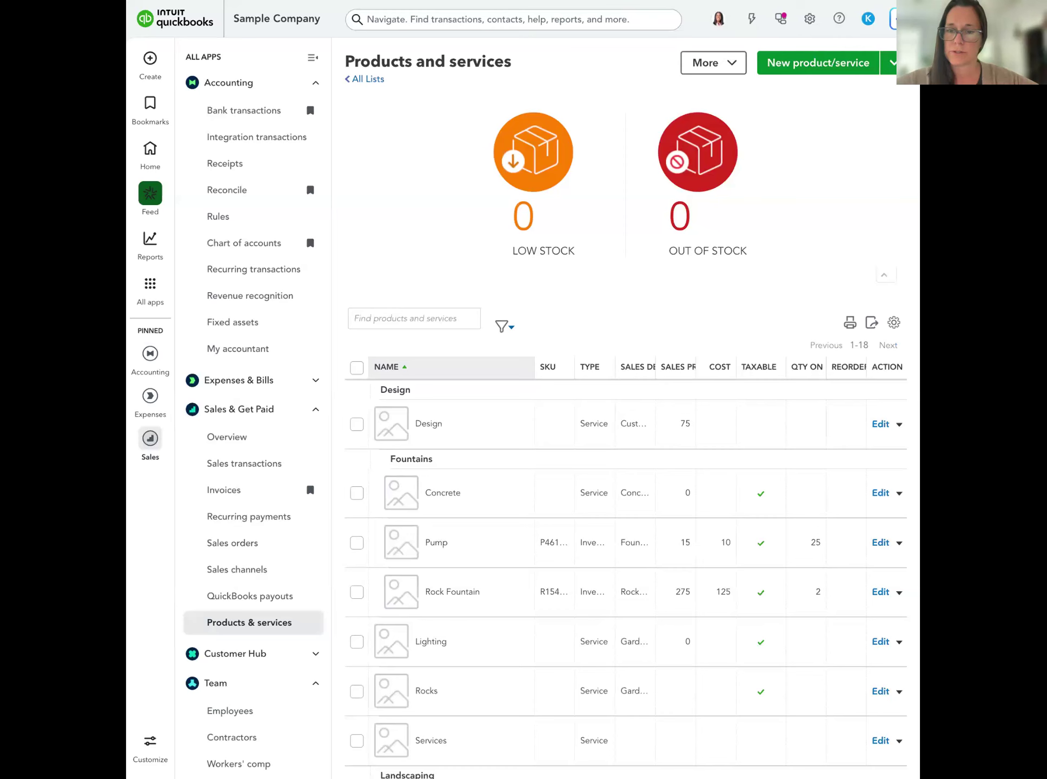
# Step: Widen the browser window, view the Concrete service's product information, and close it without changes
pyautogui.moveTo(126, 193); pyautogui.dragTo(62, 193)
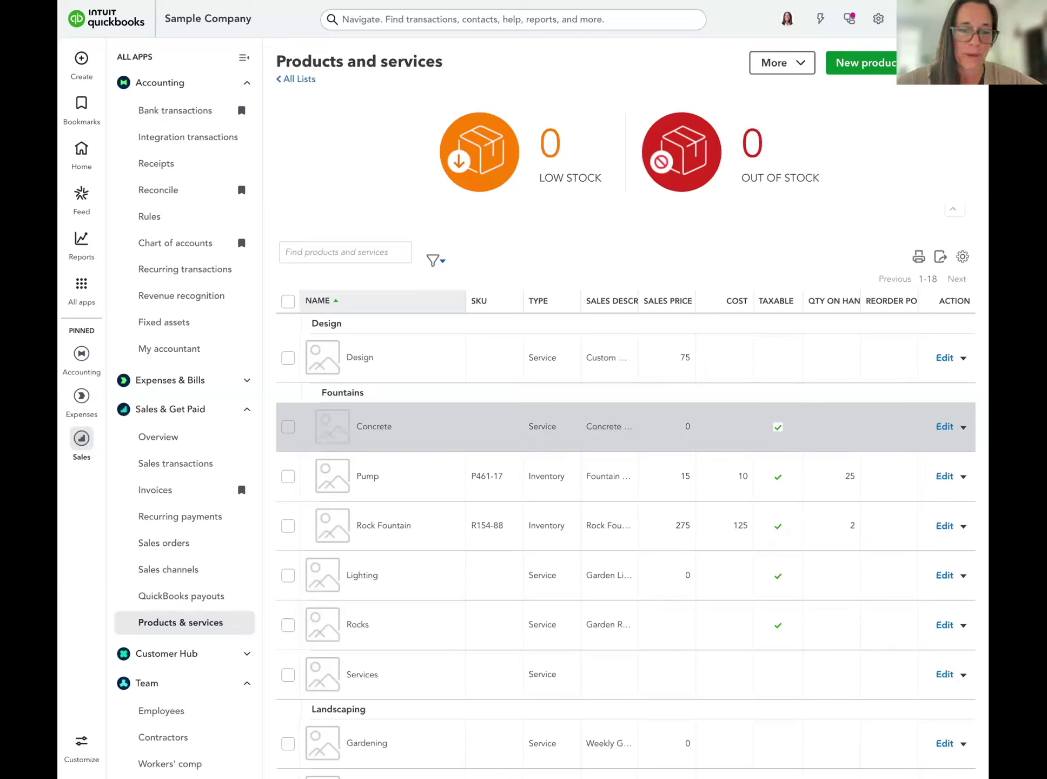
pyautogui.click(943, 428)
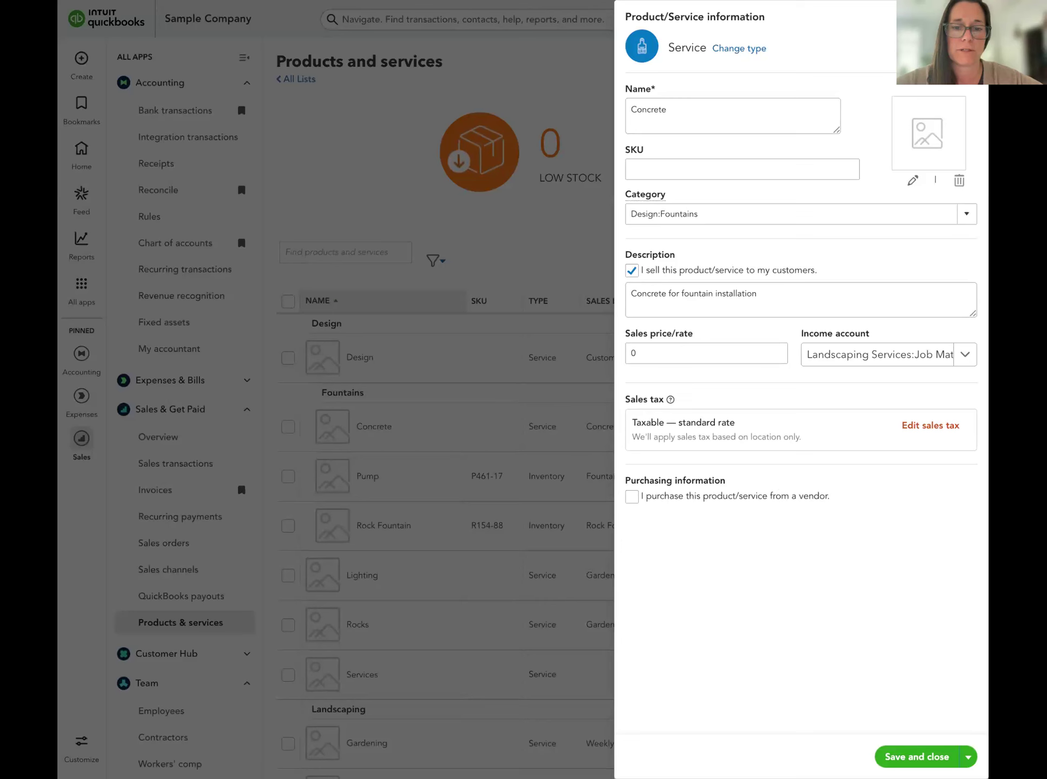
pyautogui.click(207, 215)
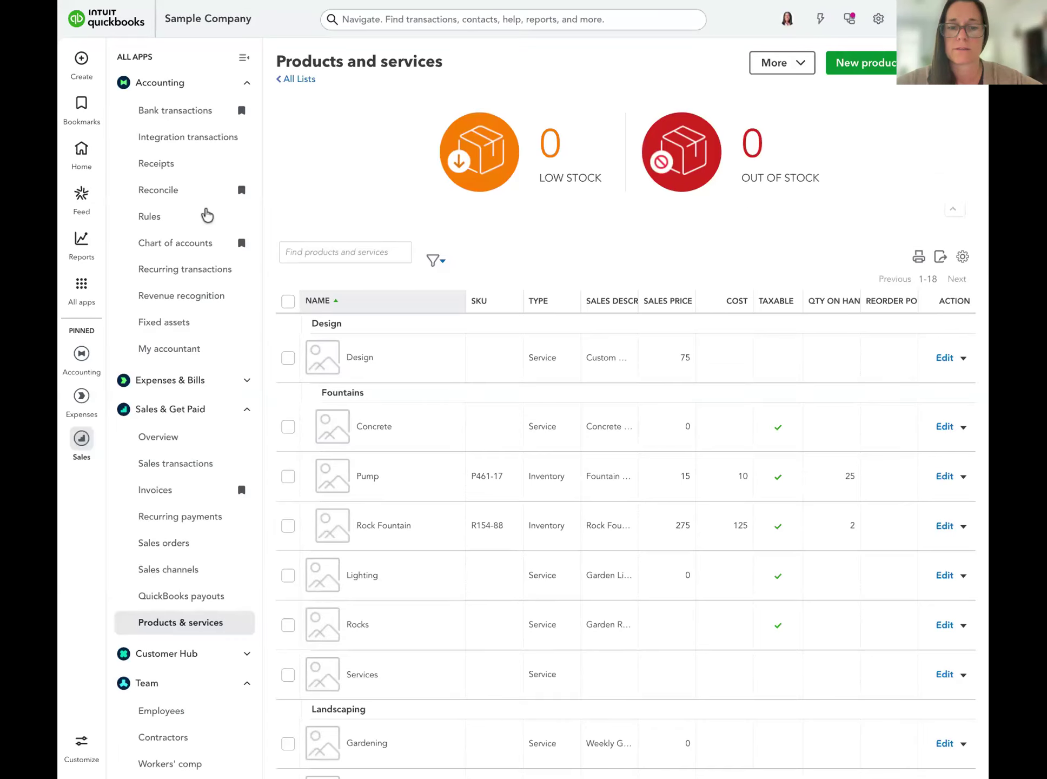
# Step: Open invoice 1012 from the invoices list and examine its line items, sales tax, discount and total
pyautogui.click(155, 489)
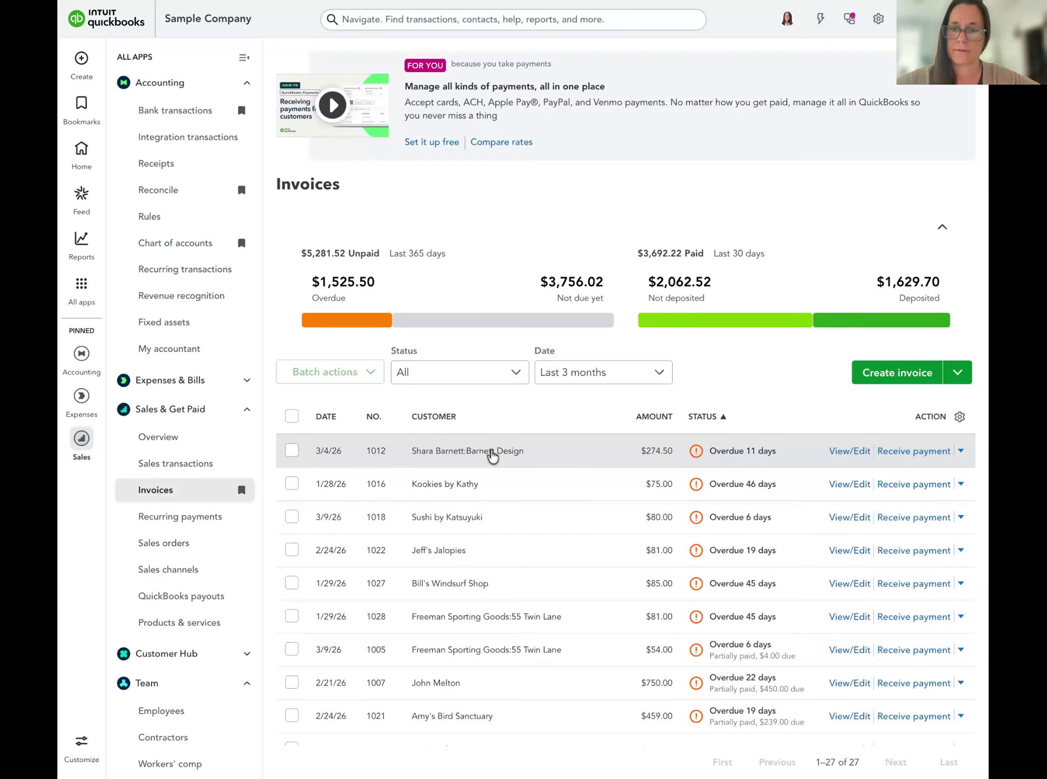
pyautogui.click(492, 455)
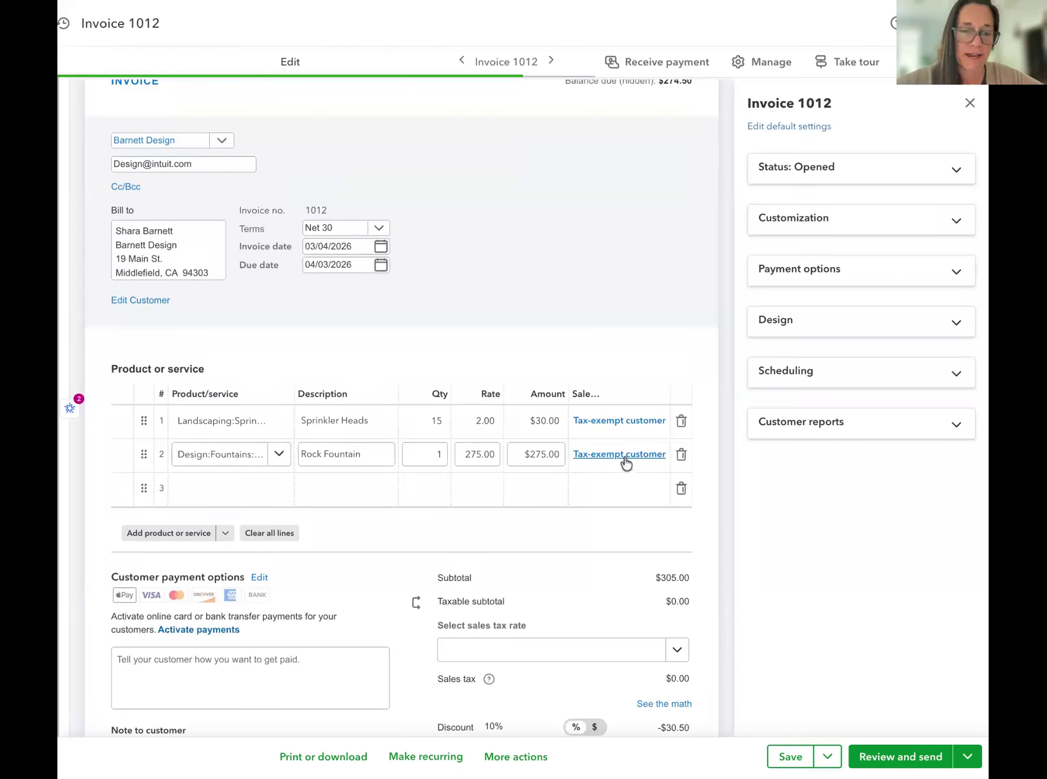
pyautogui.scroll(-1, 626, 463)
pyautogui.scroll(-5, 626, 463)
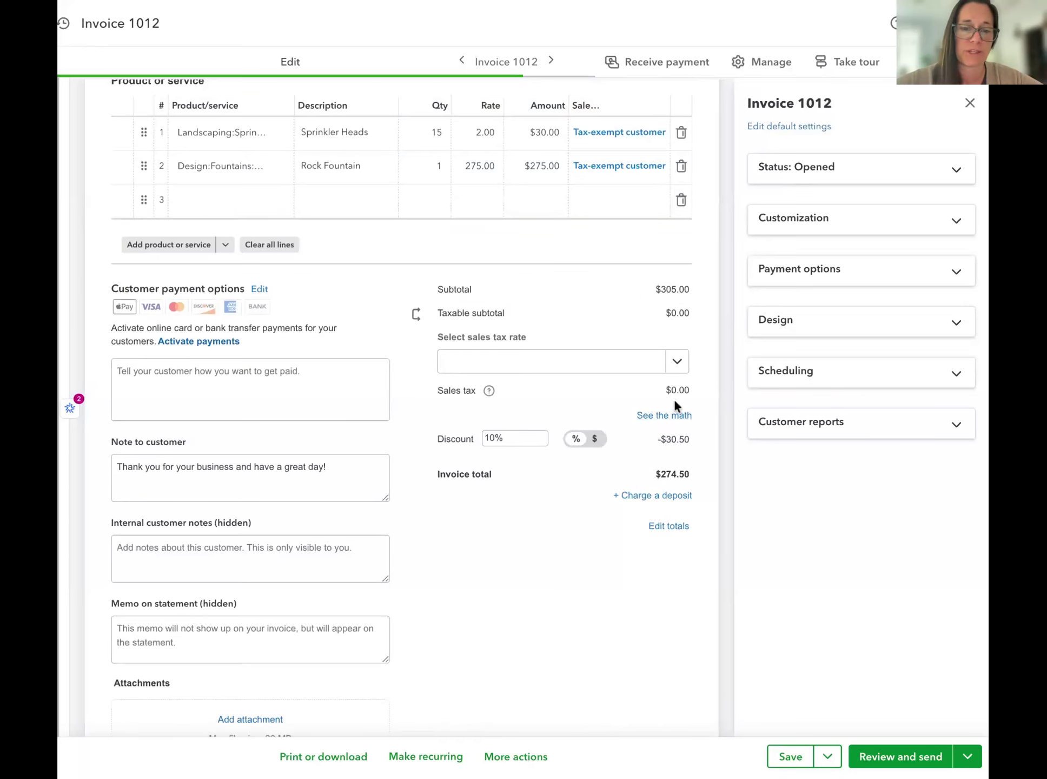
pyautogui.scroll(-1, 675, 402)
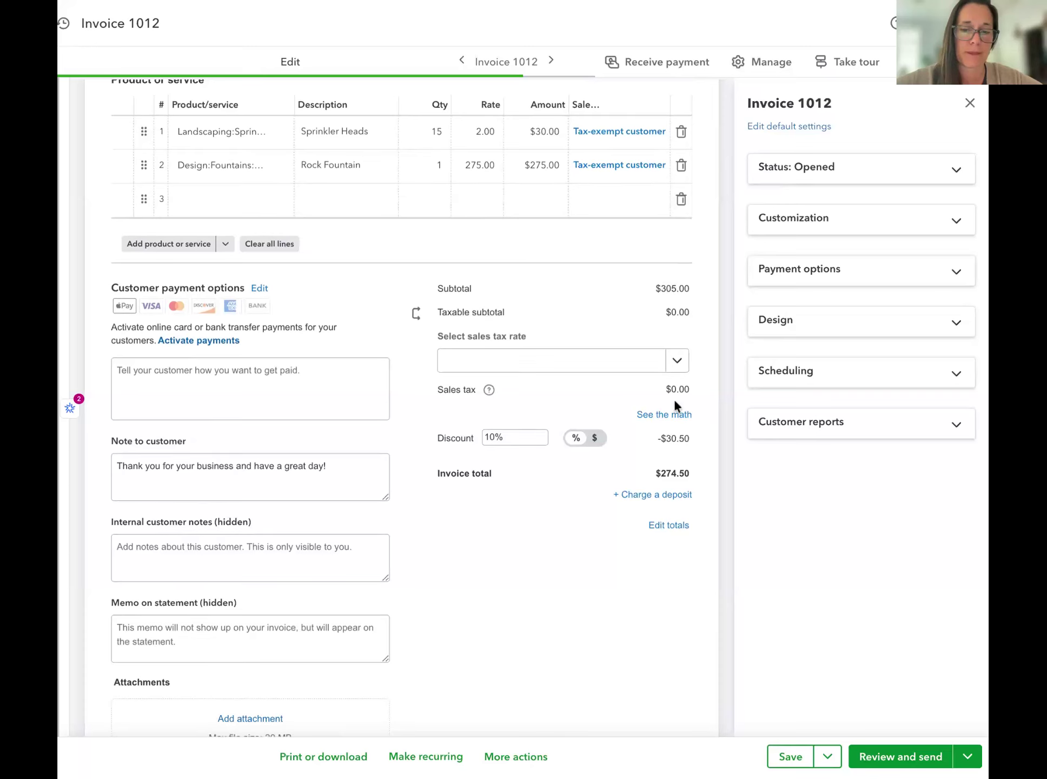
pyautogui.scroll(-2, 674, 401)
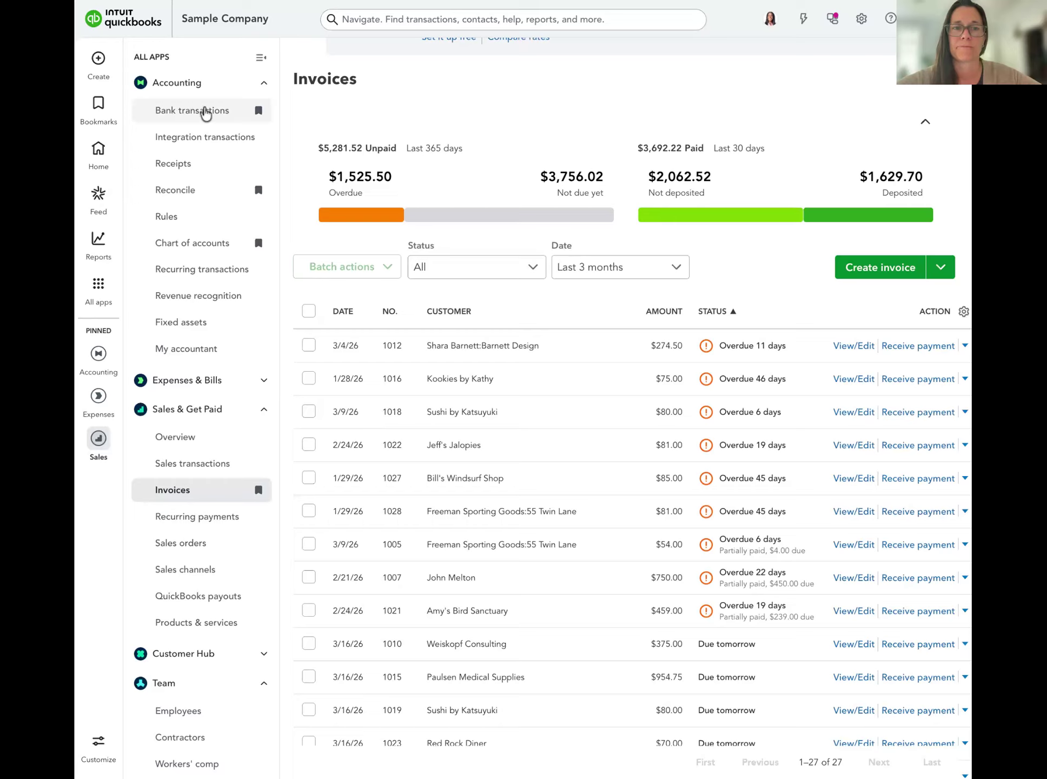
# Step: Expand the 04/13/2026 A Rental deposit in the Checking bank transactions and open it for splitting
pyautogui.click(205, 112)
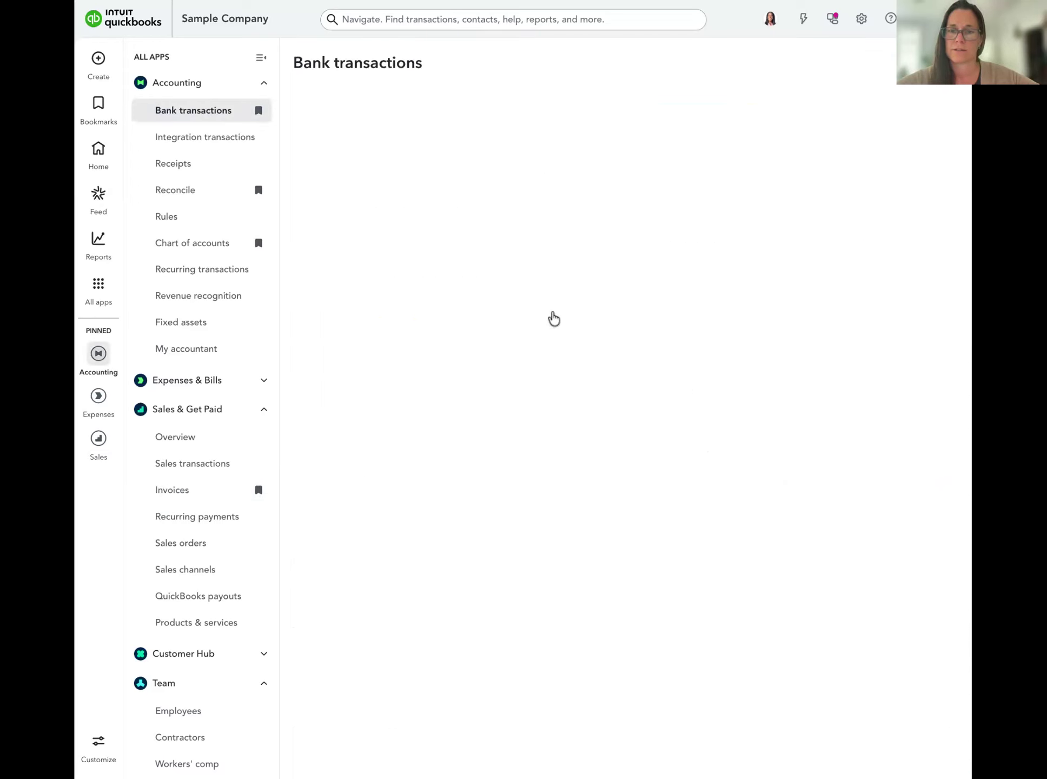
pyautogui.click(377, 192)
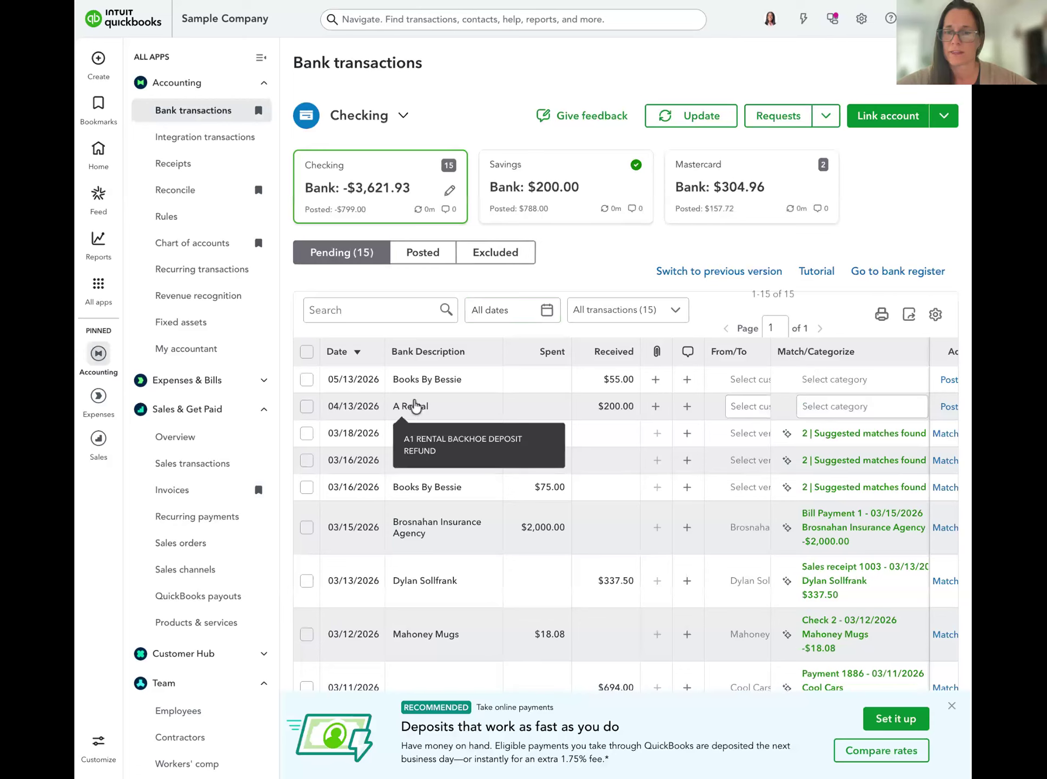
pyautogui.click(474, 412)
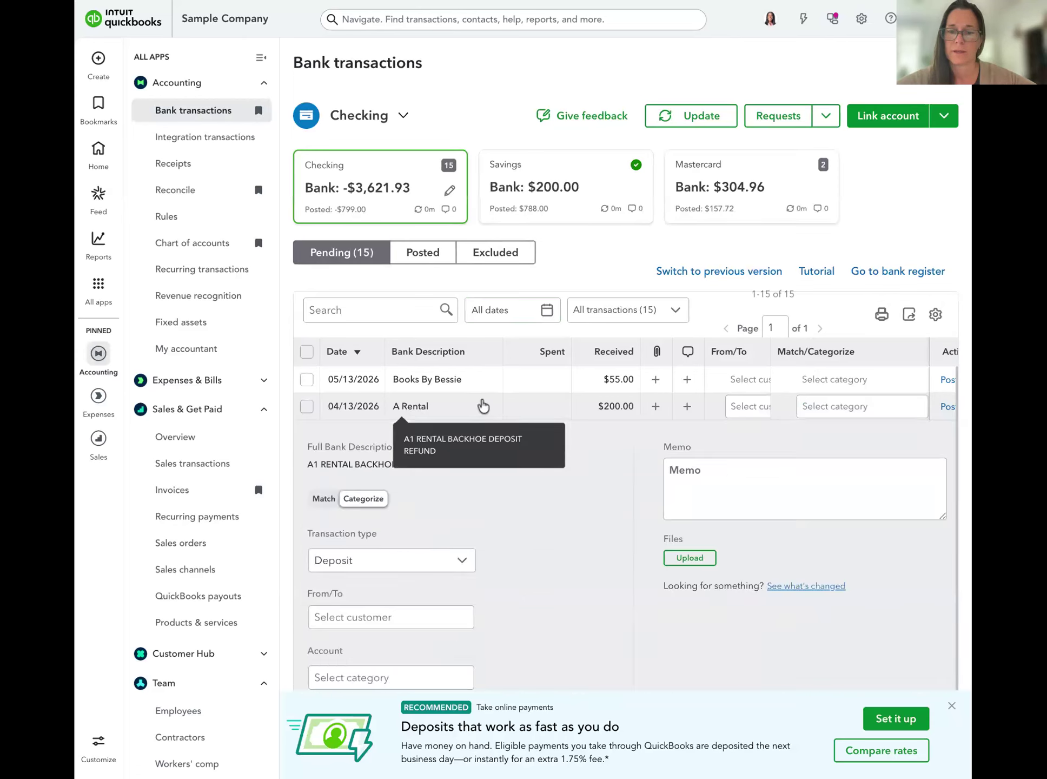
pyautogui.scroll(-3, 479, 405)
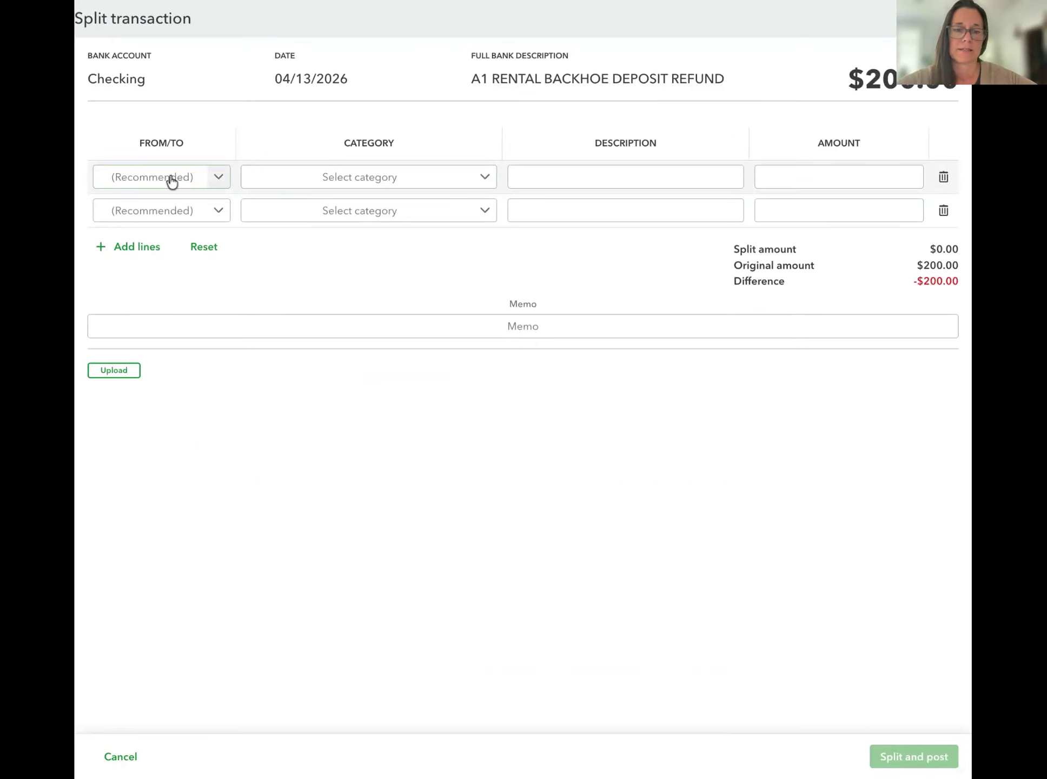
# Step: Assign the split deposit to Amy's Bird Sanctuary and categorize the first split line as Sales of Product Income
pyautogui.click(172, 182)
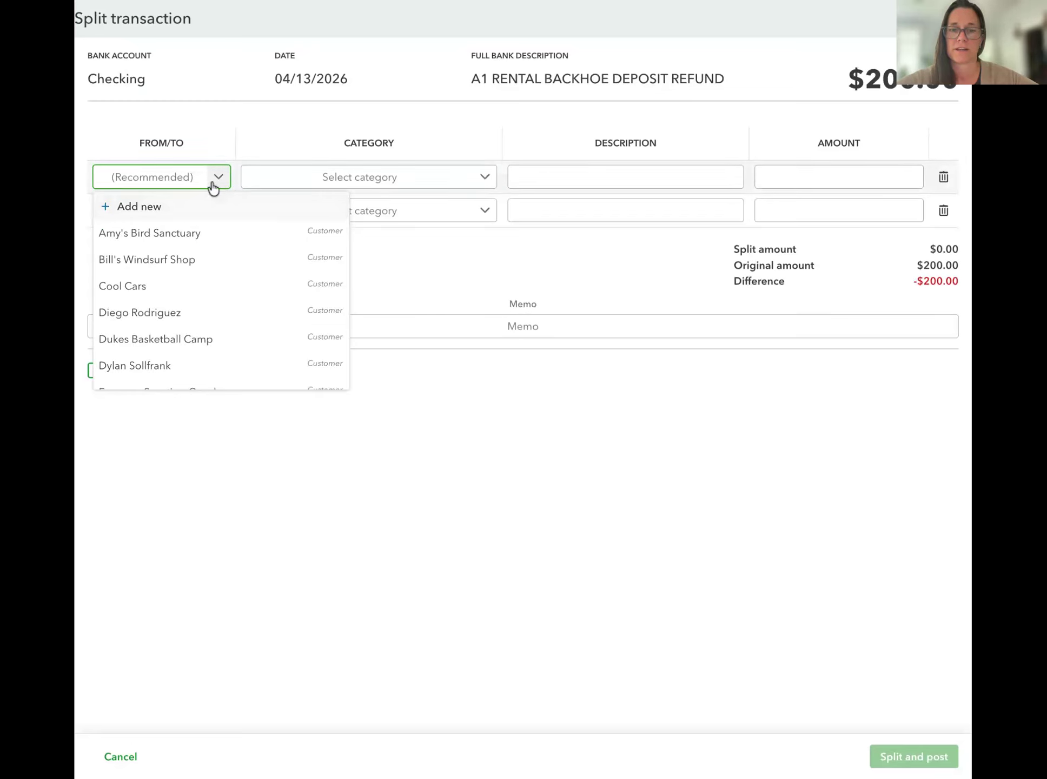
pyautogui.click(150, 233)
pyautogui.click(336, 180)
pyautogui.write('sal')
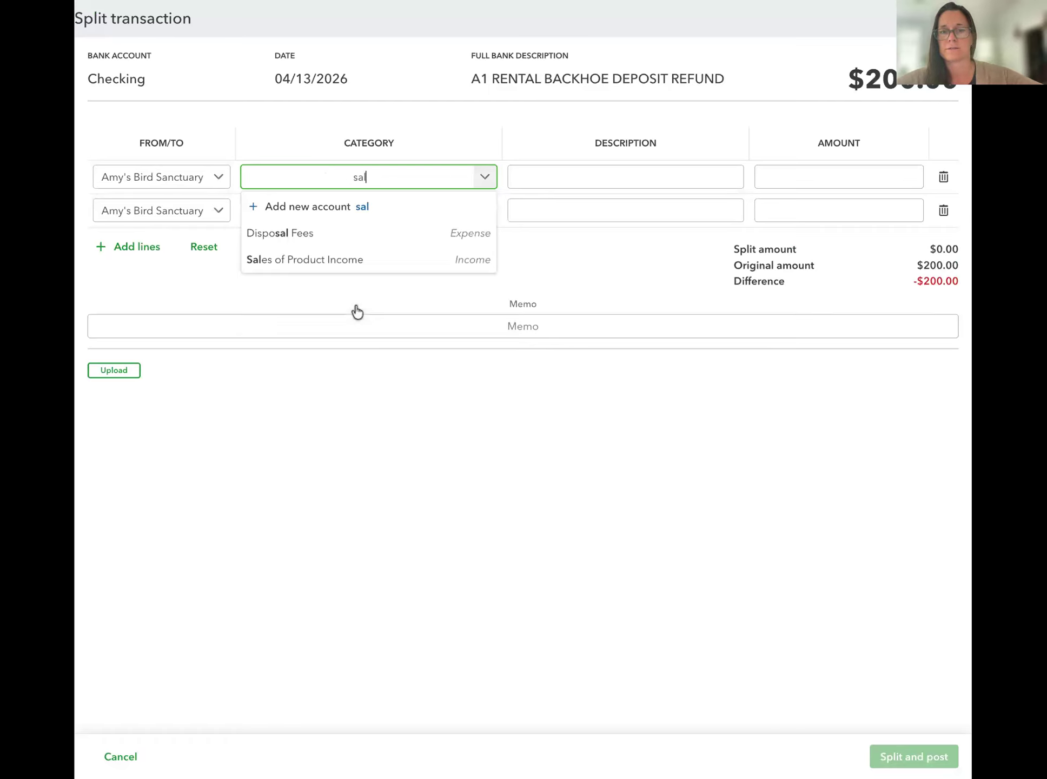
pyautogui.click(339, 260)
# Step: Search for a sales category on the second split line and set the line amounts to 150 and 50
pyautogui.click(373, 211)
pyautogui.write('sales')
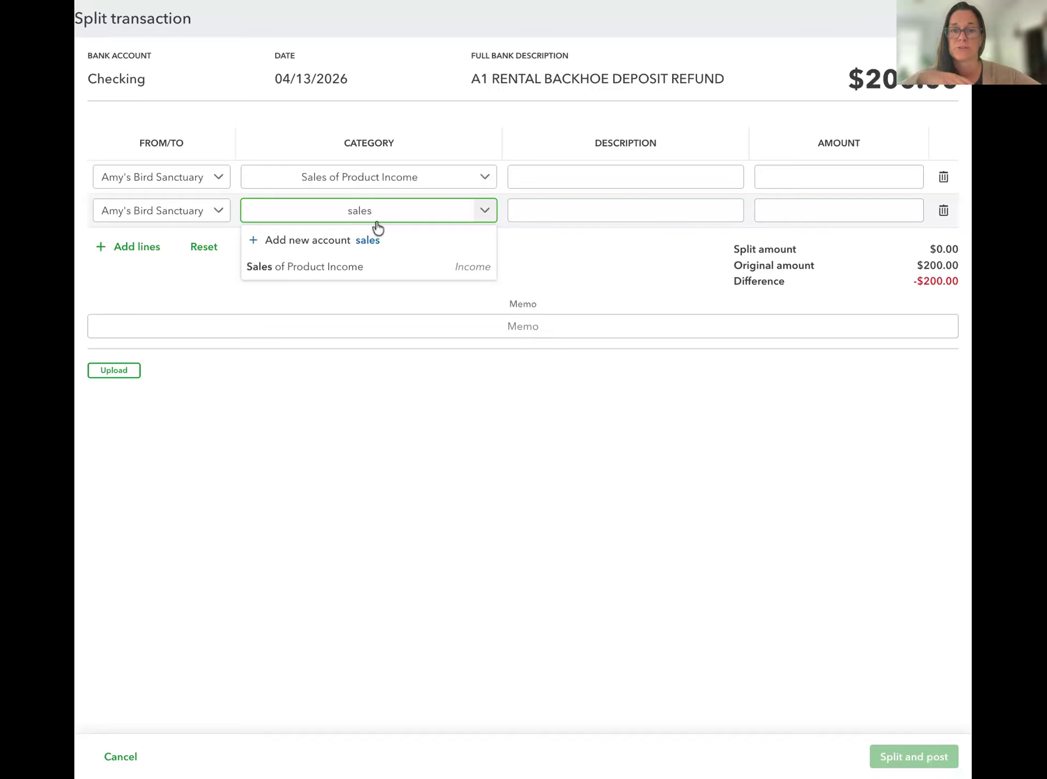
pyautogui.click(815, 173)
pyautogui.write('150')
pyautogui.click(827, 212)
pyautogui.write('50')
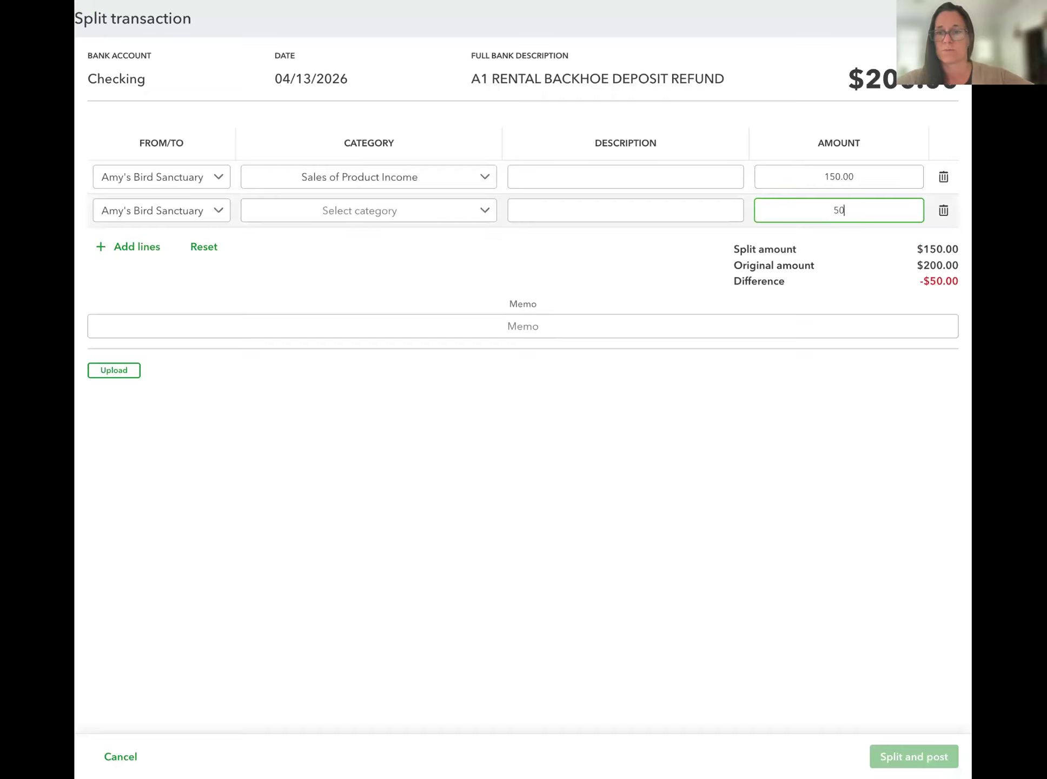
# Step: Categorize the second split line as Disposal Fees and post the split deposit
pyautogui.click(386, 211)
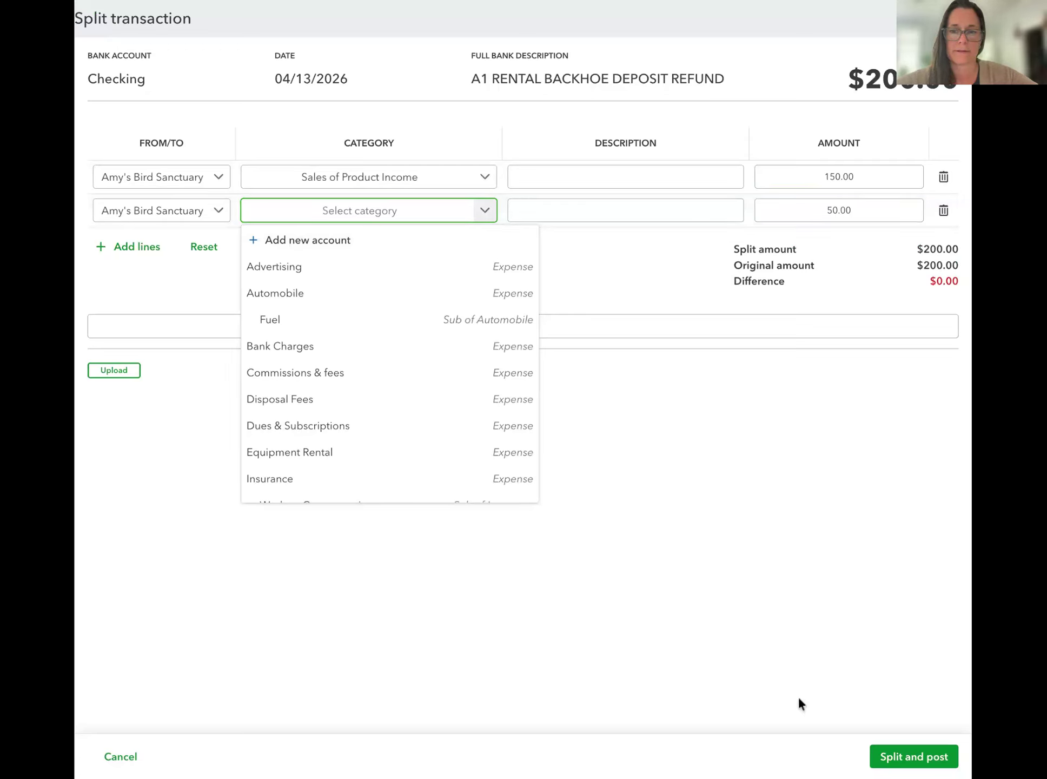
pyautogui.click(315, 401)
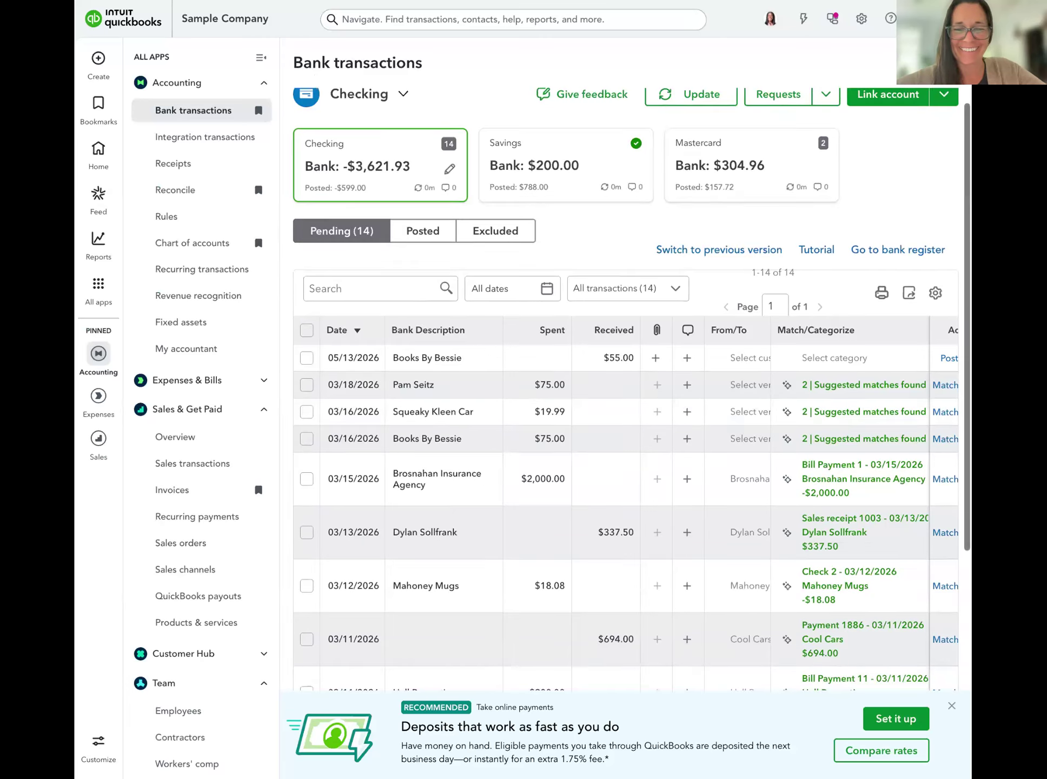
pyautogui.scroll(-1, 625, 411)
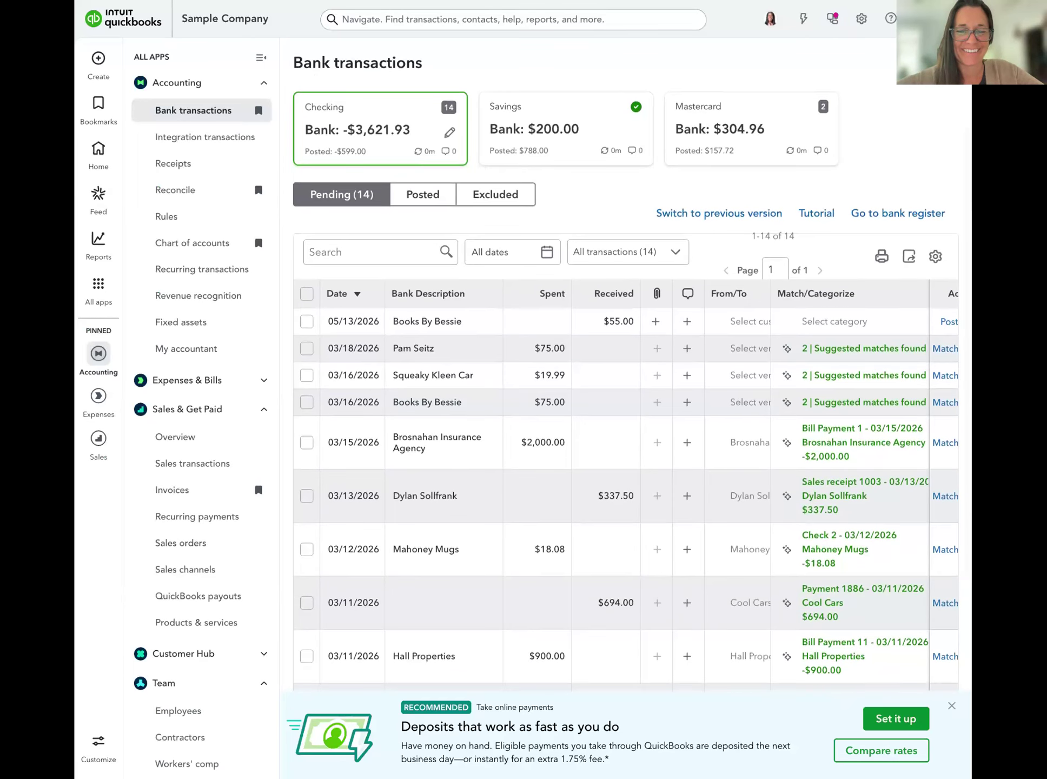
pyautogui.scroll(1, 625, 411)
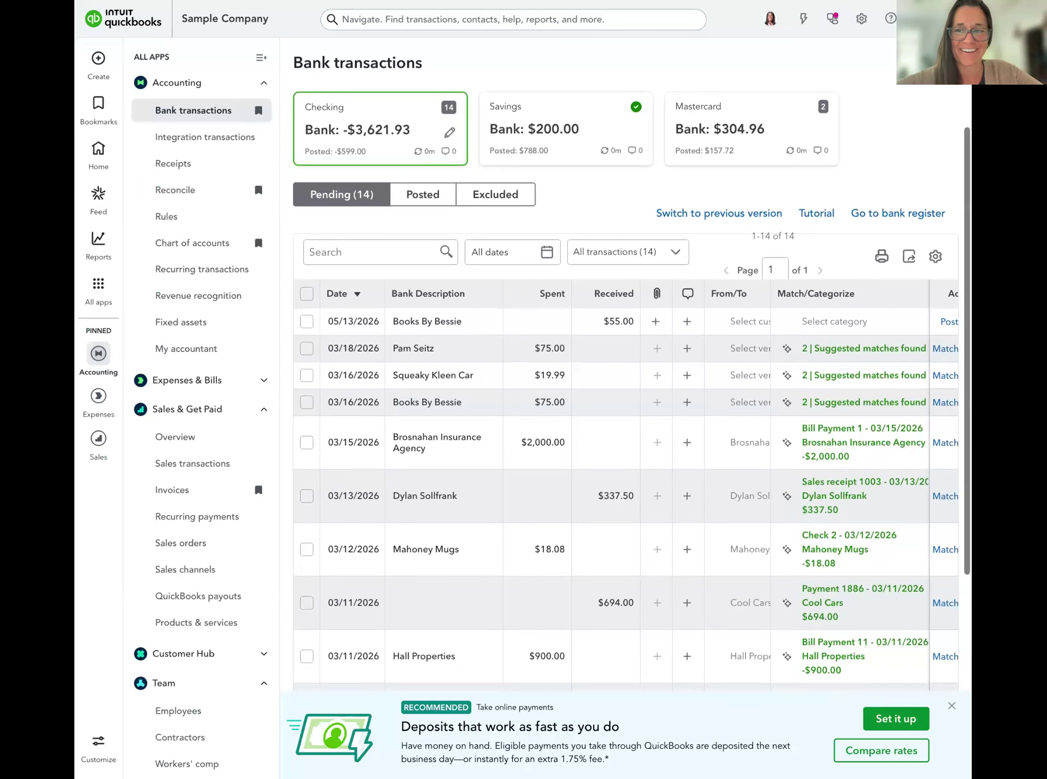
pyautogui.scroll(1, 625, 411)
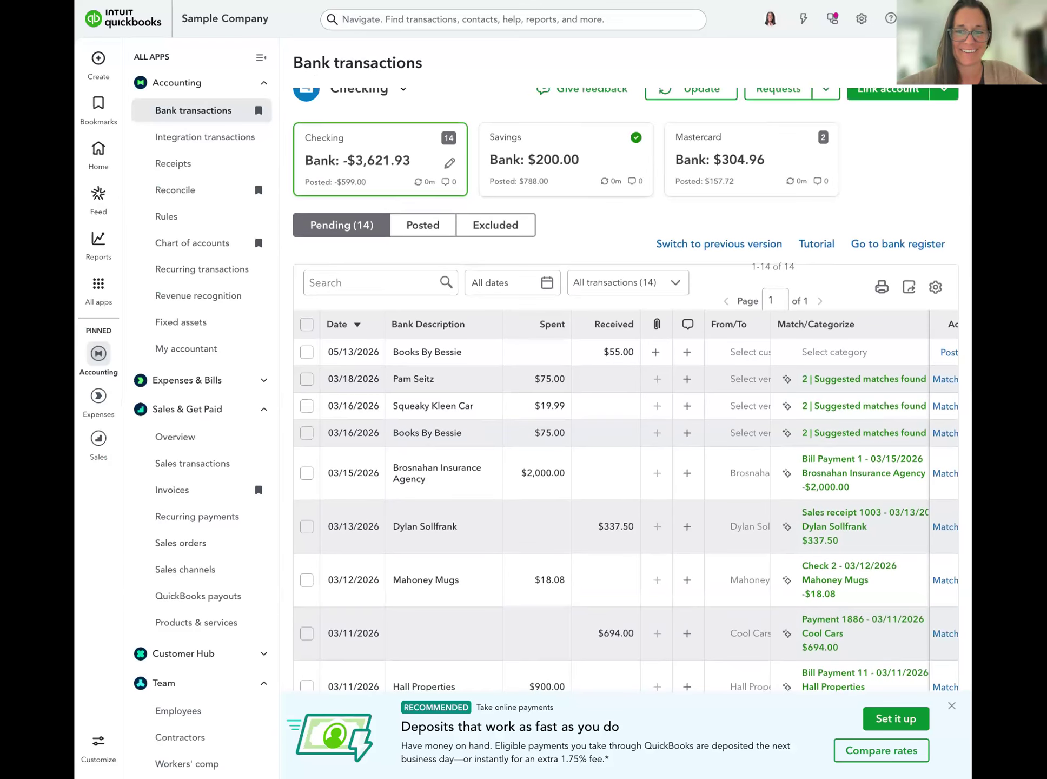